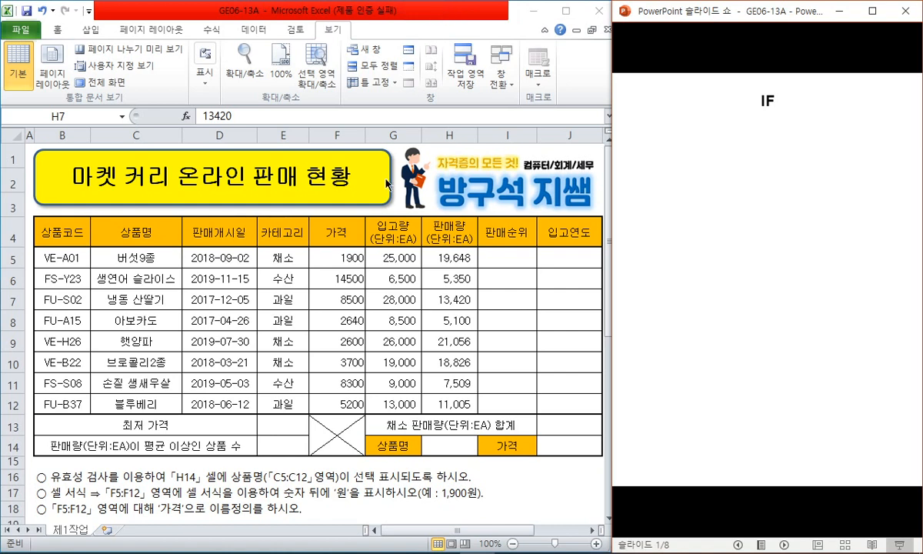
# Switch to the GE06-13A workbook in Excel and maximize its window.
pyautogui.click(247, 243)
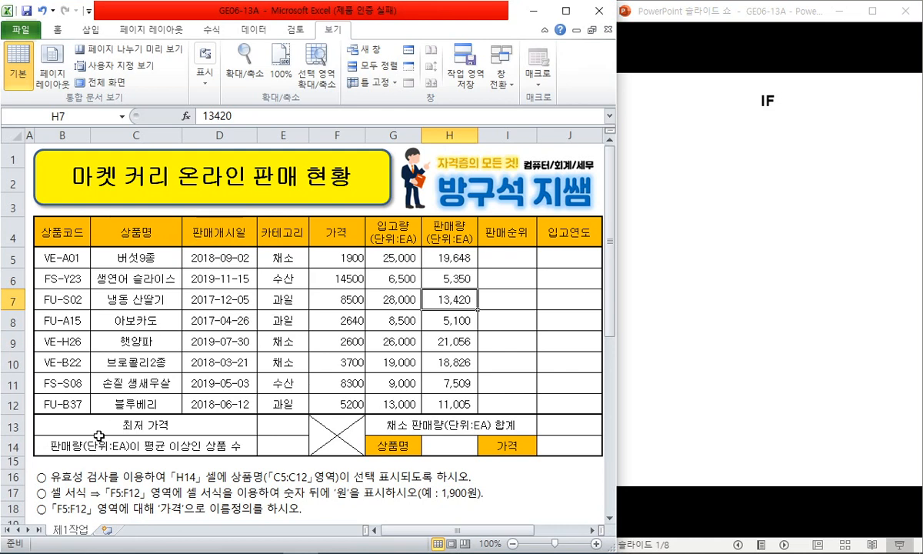
pyautogui.moveTo(57, 476); pyautogui.dragTo(506, 492)
pyautogui.click(552, 477)
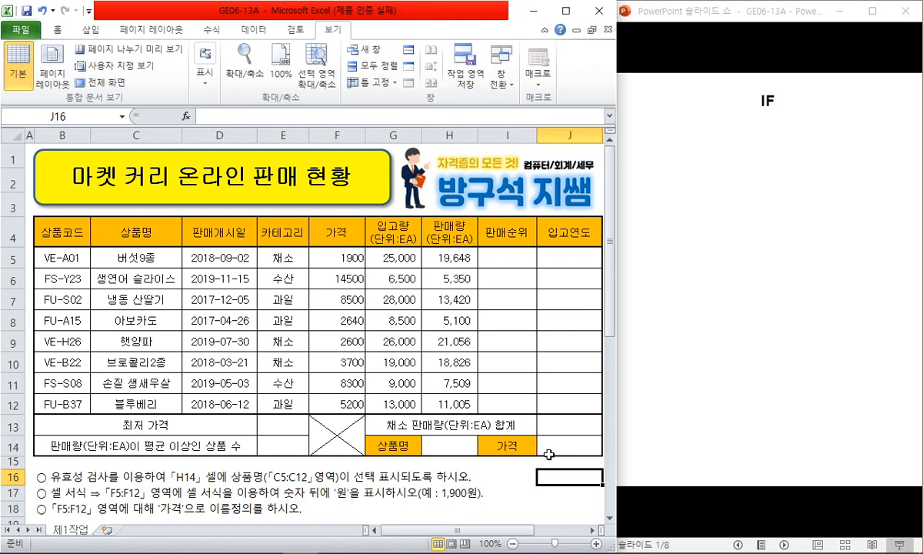
pyautogui.click(567, 11)
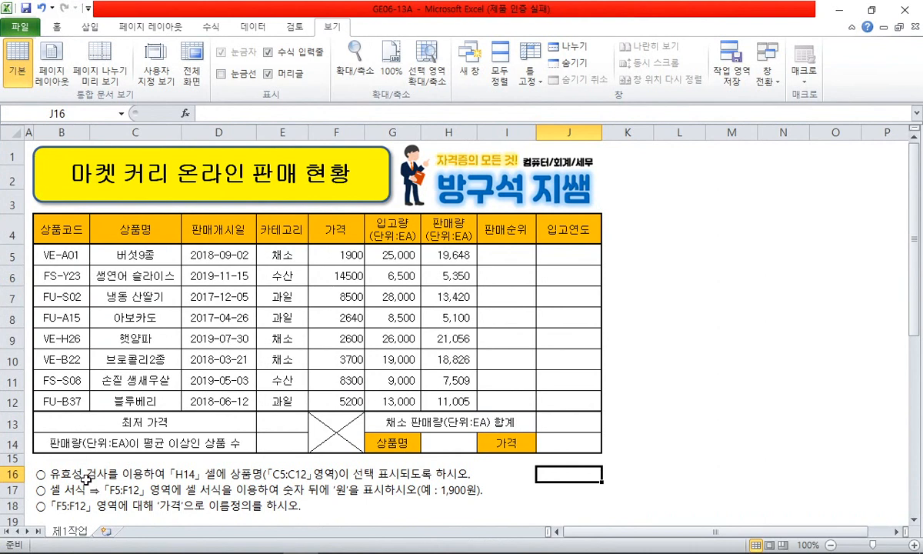
# Apply list data validation to cell H14, using the product names in C5:C12 as the source.
pyautogui.click(446, 442)
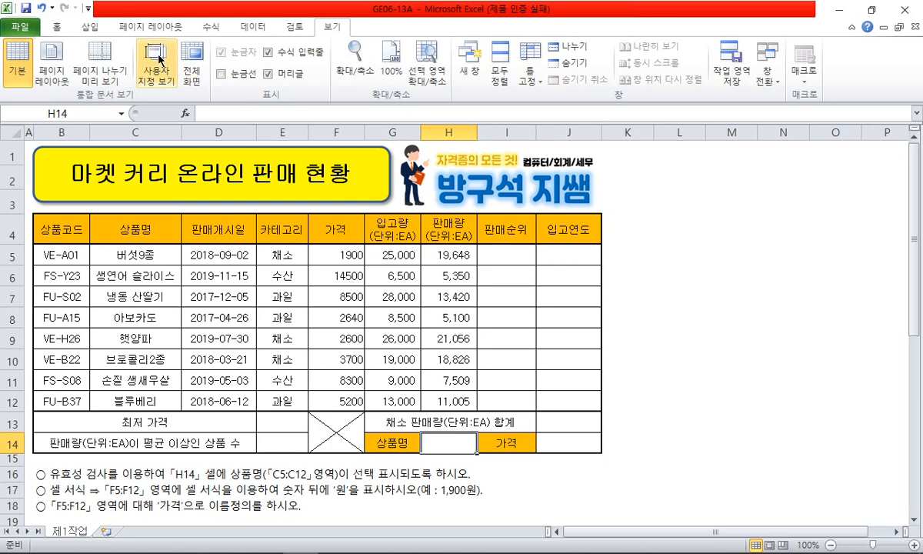
pyautogui.click(256, 33)
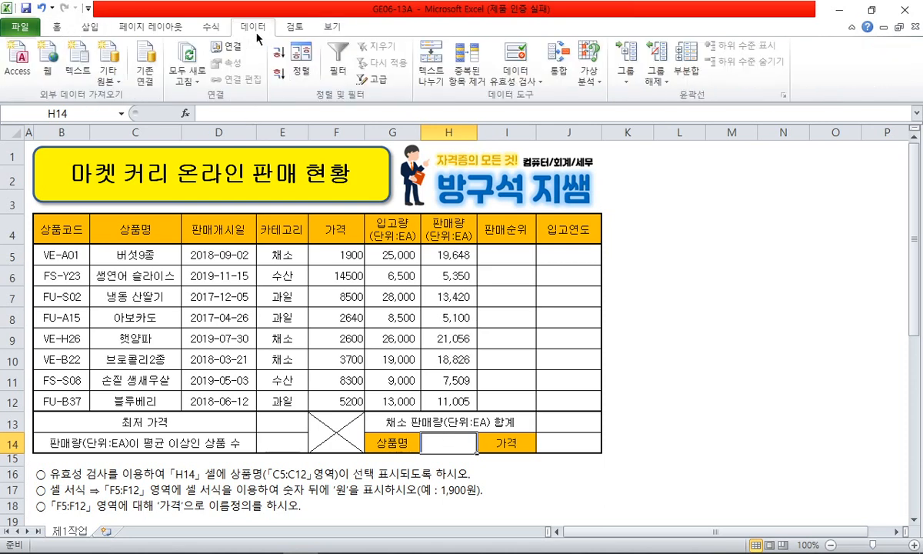
pyautogui.click(515, 81)
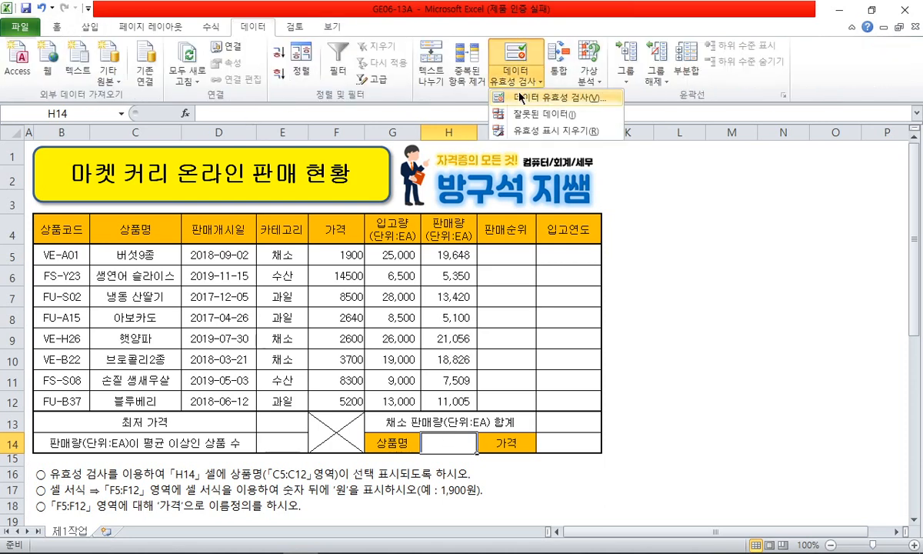
pyautogui.click(523, 98)
pyautogui.click(569, 234)
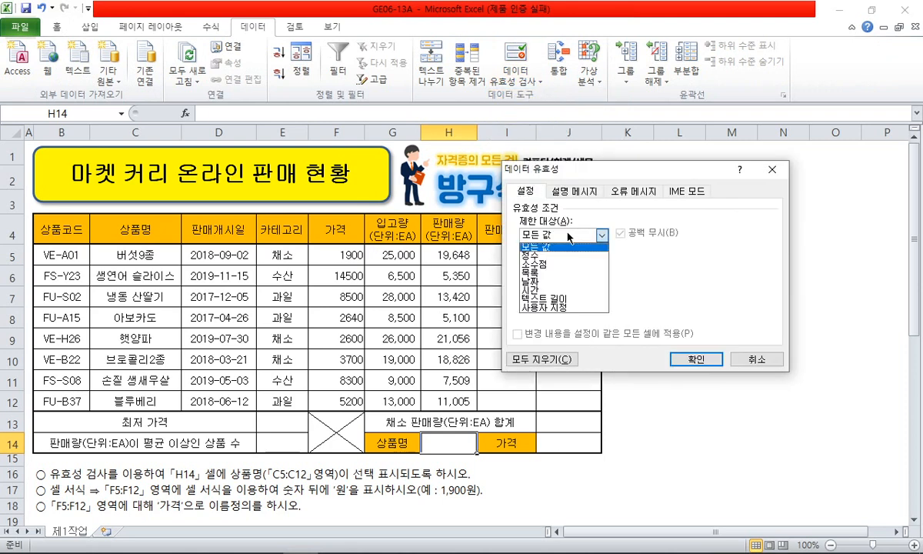
pyautogui.click(555, 272)
pyautogui.click(560, 290)
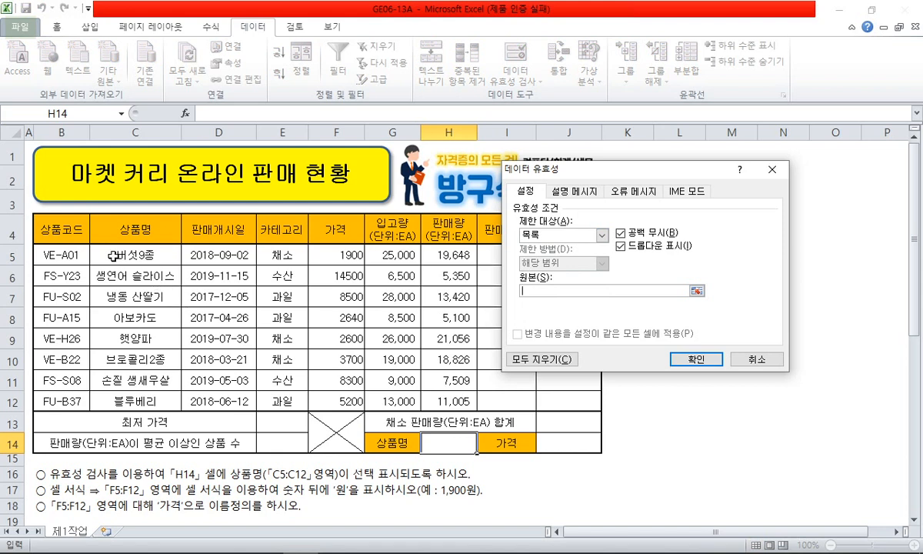
pyautogui.moveTo(114, 256); pyautogui.dragTo(131, 400)
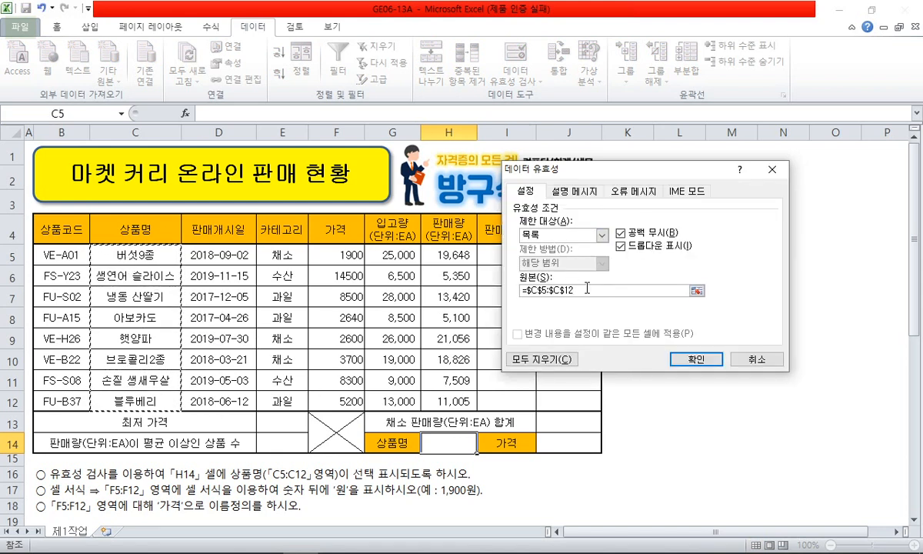
pyautogui.click(698, 360)
# Choose 버섯9종 from the product list in cell H14.
pyautogui.click(483, 445)
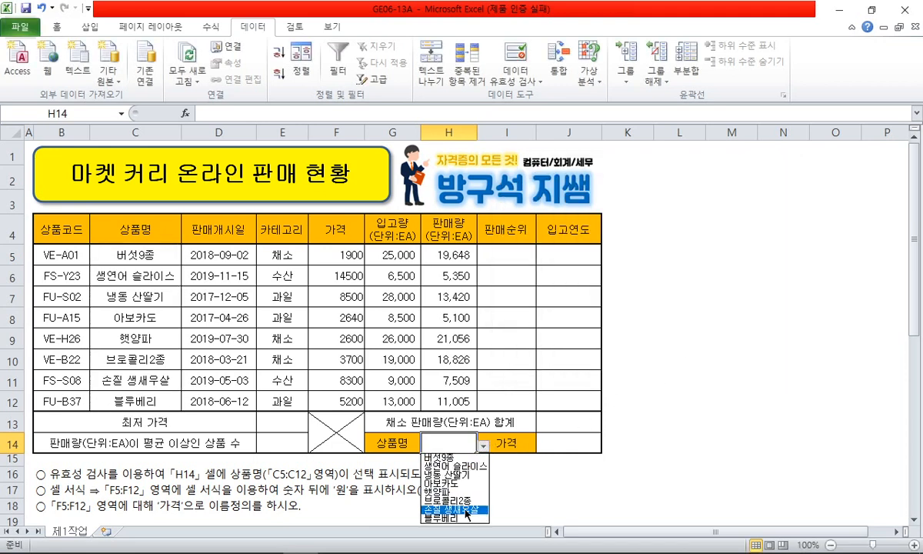
pyautogui.click(440, 457)
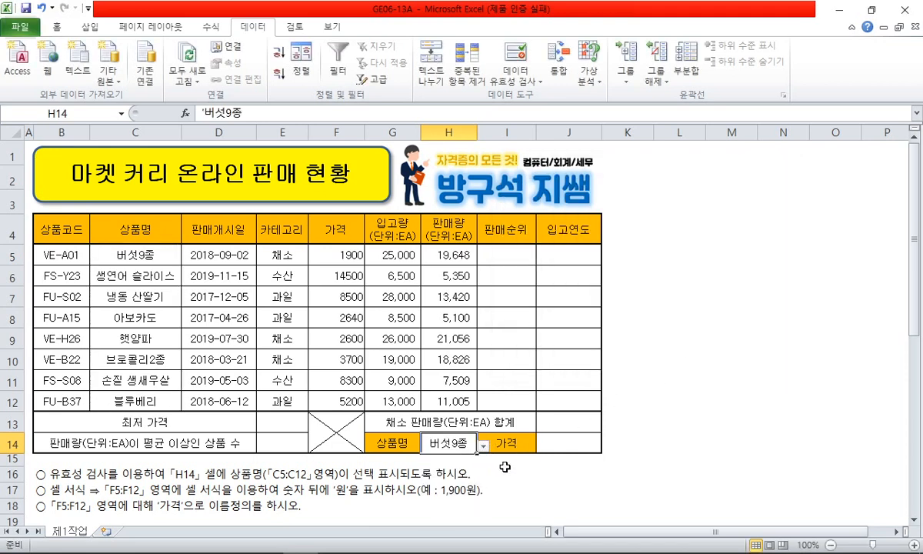
pyautogui.click(503, 490)
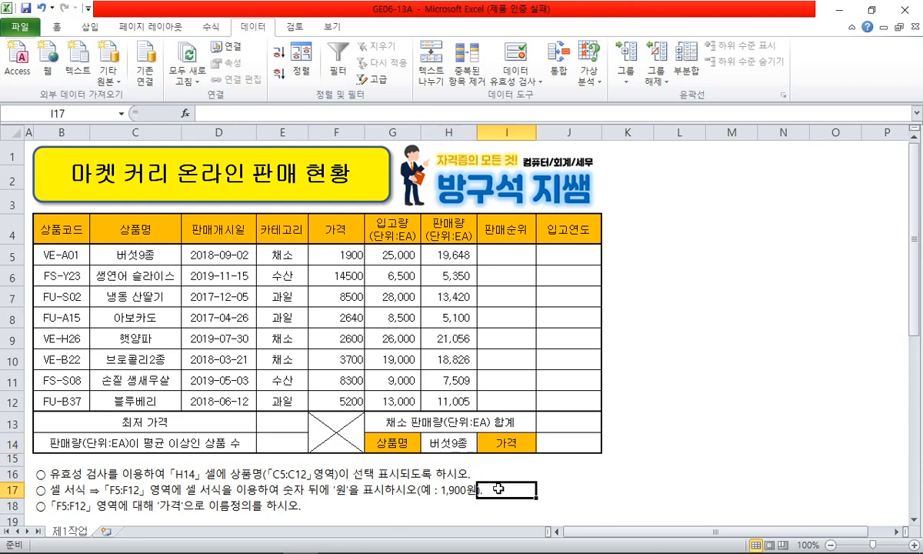
# Delete row 16, which holds the data validation instruction.
pyautogui.click(16, 476)
pyautogui.hotkey('ctrl', '-')
pyautogui.click(132, 474)
pyautogui.click(311, 473)
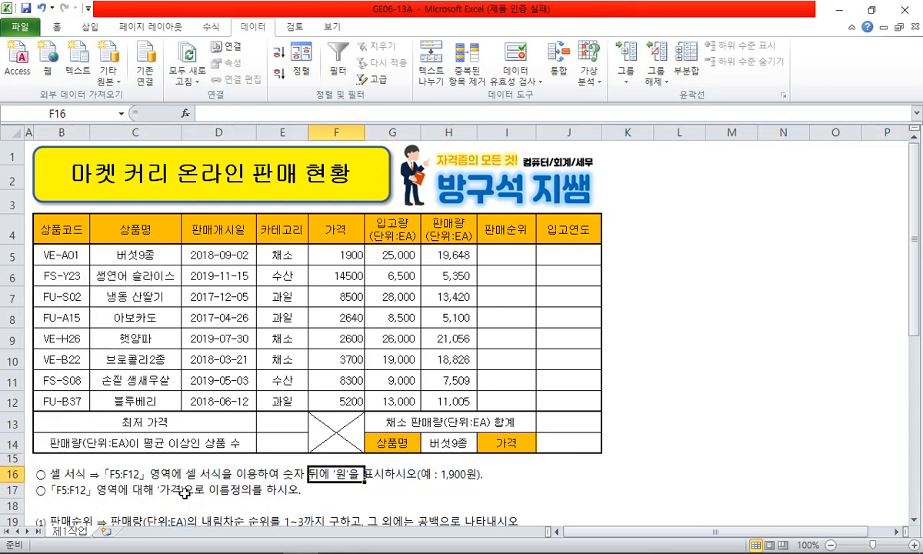
# Insert a blank row at row 18, above the 판매순위 instruction.
pyautogui.click(14, 505)
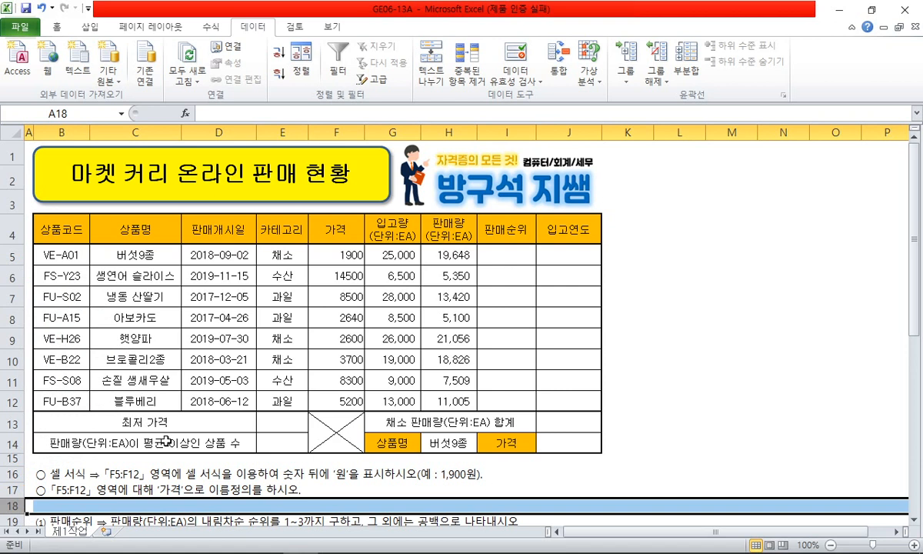
pyautogui.hotkey('ctrl', '+')
pyautogui.click(643, 292)
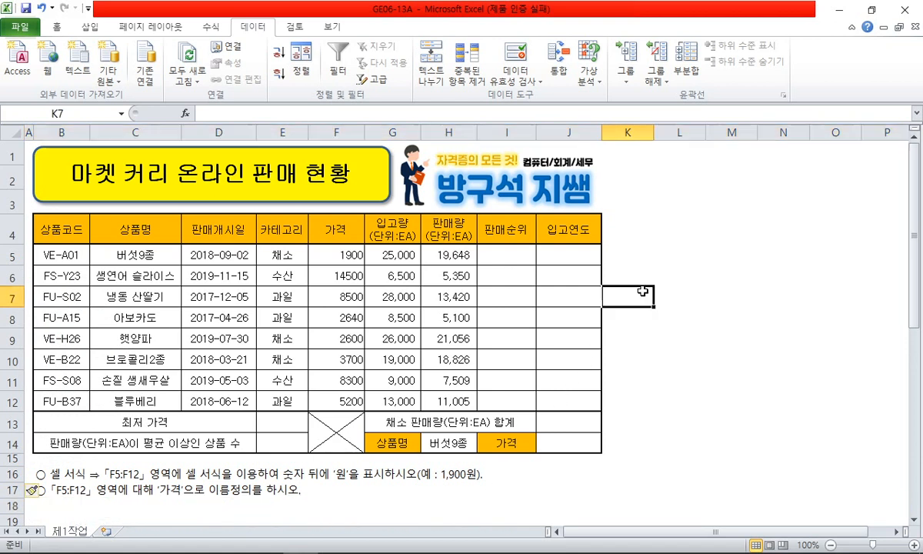
pyautogui.press('Down')
pyautogui.press('Down')
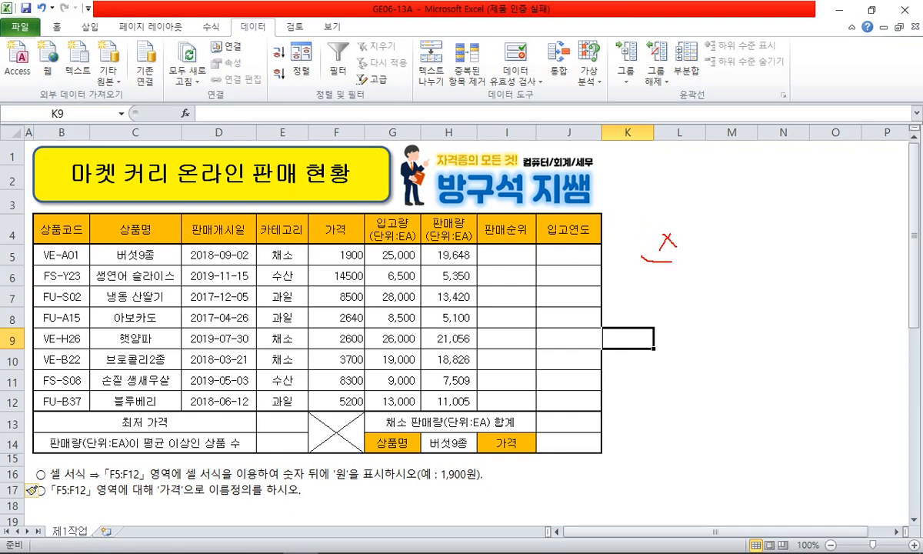
pyautogui.moveTo(666, 286); pyautogui.dragTo(689, 291)
pyautogui.moveTo(699, 241); pyautogui.dragTo(755, 243)
pyautogui.moveTo(699, 262); pyautogui.dragTo(738, 265)
pyautogui.moveTo(725, 216); pyautogui.dragTo(716, 265)
pyautogui.moveTo(735, 219)
pyautogui.mouseDown()
pyautogui.moveTo(730, 250)
pyautogui.moveTo(745, 292)
pyautogui.mouseUp()
pyautogui.moveTo(768, 233); pyautogui.dragTo(814, 233)
pyautogui.moveTo(749, 267); pyautogui.dragTo(781, 266)
pyautogui.moveTo(774, 210); pyautogui.dragTo(773, 272)
pyautogui.moveTo(816, 212); pyautogui.dragTo(798, 277)
pyautogui.moveTo(810, 227); pyautogui.dragTo(847, 235)
pyautogui.moveTo(811, 255); pyautogui.dragTo(840, 257)
pyautogui.moveTo(818, 217); pyautogui.dragTo(818, 271)
pyautogui.moveTo(843, 217); pyautogui.dragTo(832, 269)
pyautogui.moveTo(860, 234)
pyautogui.mouseDown()
pyautogui.moveTo(871, 263)
pyautogui.moveTo(852, 236)
pyautogui.mouseUp()
pyautogui.moveTo(676, 331); pyautogui.dragTo(701, 368)
pyautogui.moveTo(695, 369); pyautogui.dragTo(701, 384)
pyautogui.moveTo(763, 353)
pyautogui.mouseDown()
pyautogui.moveTo(753, 358)
pyautogui.moveTo(731, 338)
pyautogui.moveTo(771, 390)
pyautogui.mouseUp()
pyautogui.moveTo(362, 245)
pyautogui.mouseDown()
pyautogui.moveTo(309, 245)
pyautogui.moveTo(307, 411)
pyautogui.mouseUp()
pyautogui.moveTo(364, 411); pyautogui.dragTo(365, 245)
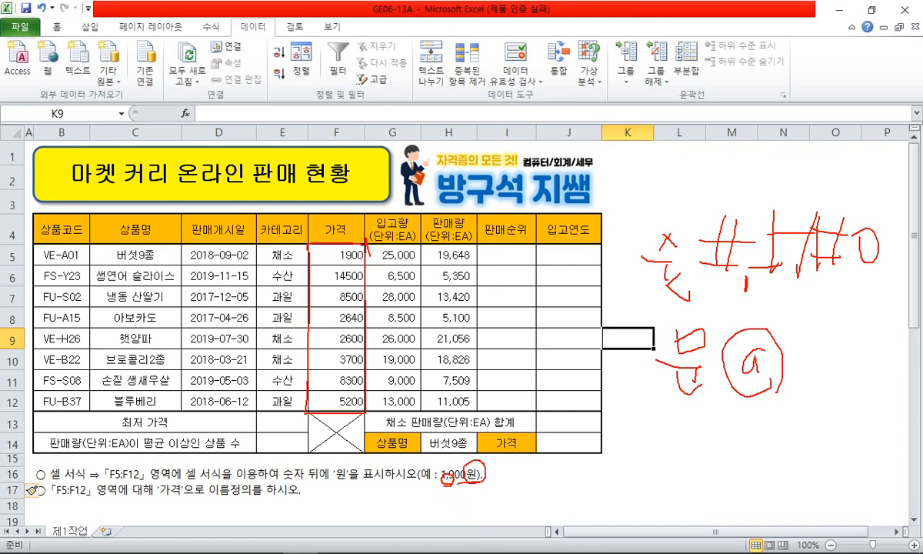
pyautogui.press('Escape')
# Apply the custom number format #,##0"원" to the prices in F5:F12.
pyautogui.moveTo(331, 254)
pyautogui.mouseDown()
pyautogui.moveTo(350, 315)
pyautogui.moveTo(336, 405)
pyautogui.mouseUp()
pyautogui.rightClick(336, 405)
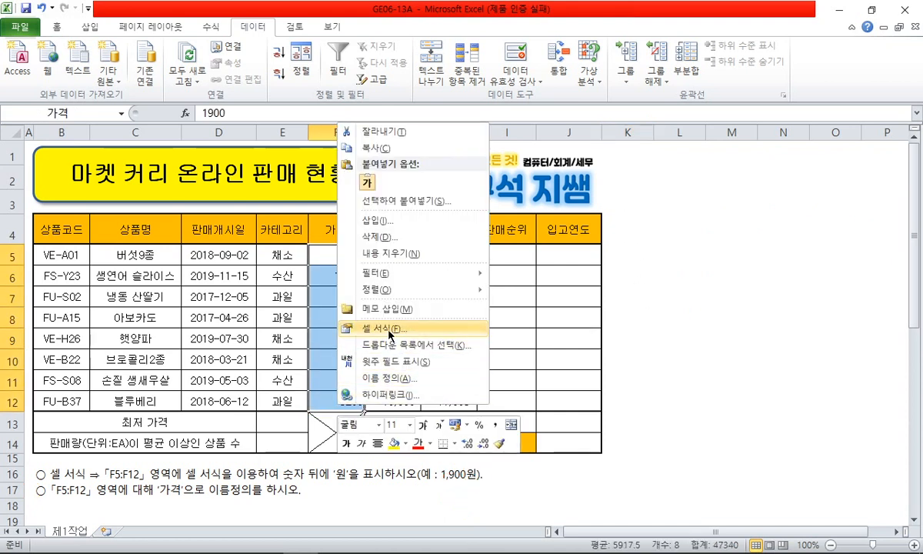
pyautogui.click(363, 308)
pyautogui.moveTo(369, 177); pyautogui.dragTo(608, 187)
pyautogui.click(470, 332)
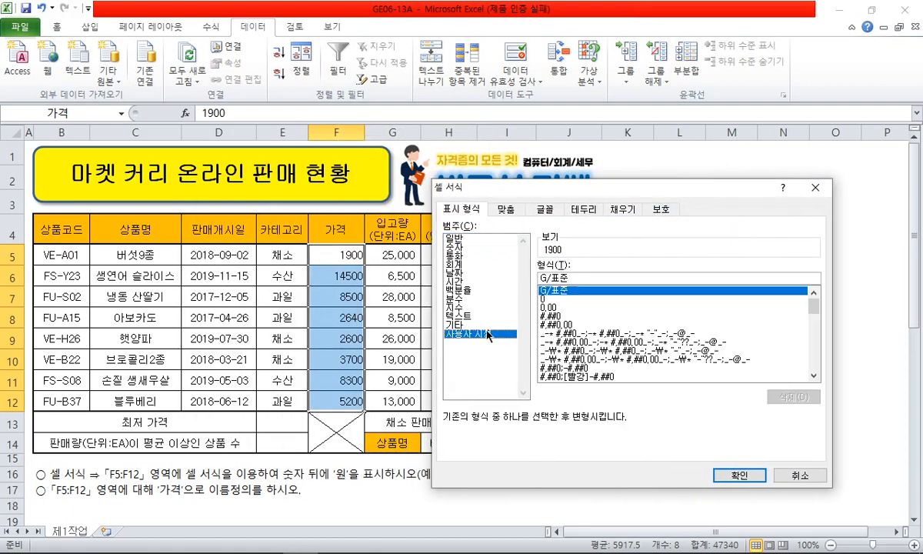
pyautogui.doubleClick(580, 279)
pyautogui.write('#')
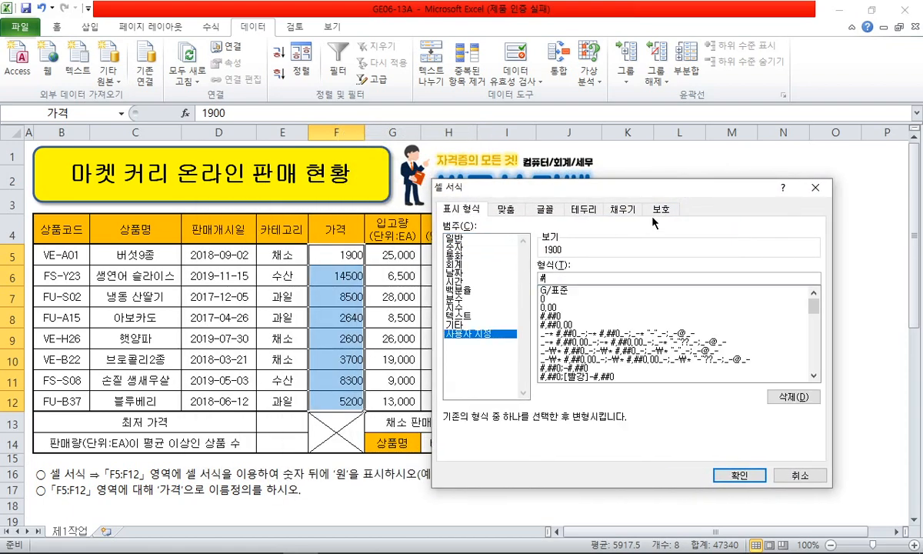
pyautogui.write(',##0"원"')
pyautogui.click(735, 480)
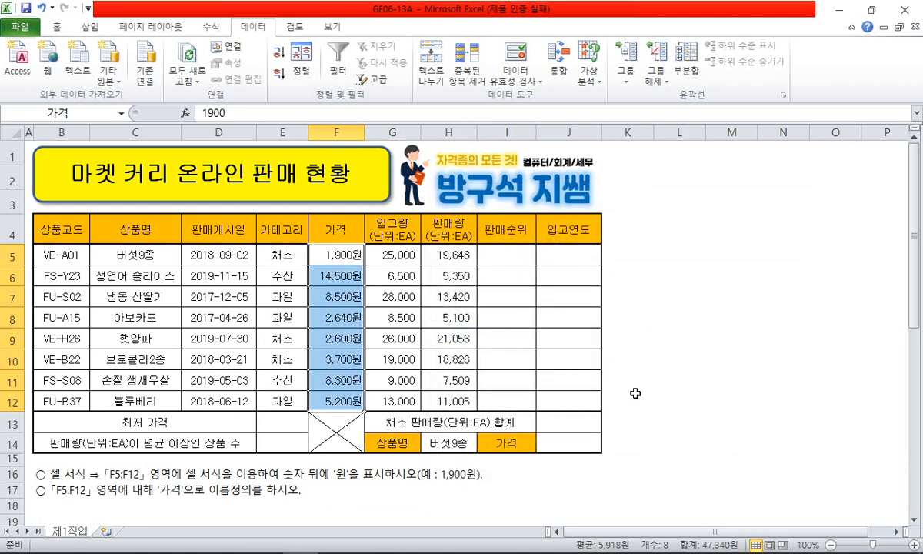
pyautogui.click(678, 354)
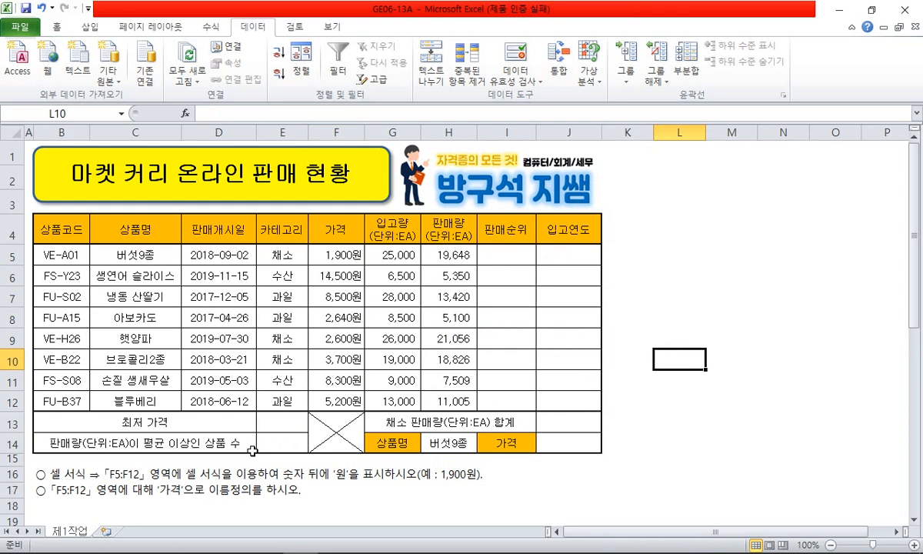
# Delete row 16, which holds the cell format instruction.
pyautogui.click(336, 474)
pyautogui.rightClick(20, 474)
pyautogui.click(58, 382)
pyautogui.click(154, 400)
pyautogui.click(296, 338)
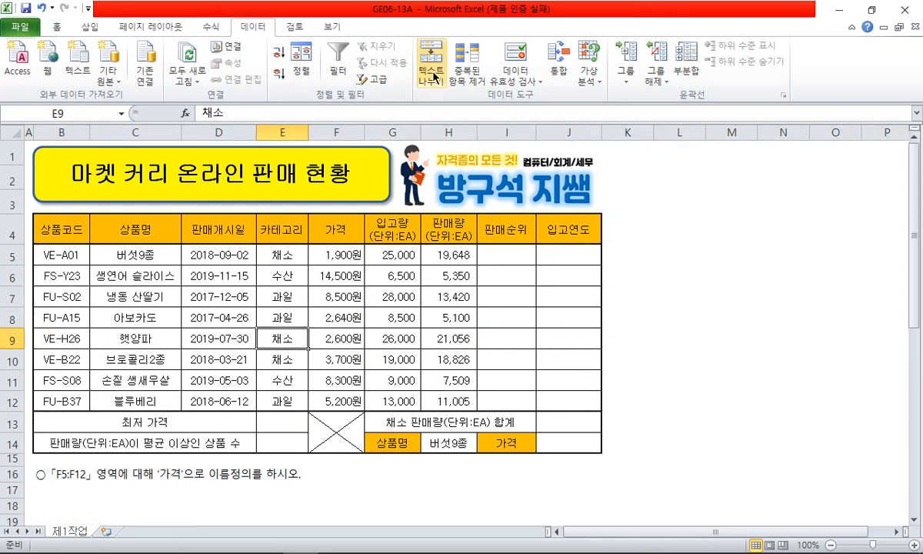
# Delete the existing defined name 가격 from the workbook and close the name manager.
pyautogui.click(88, 28)
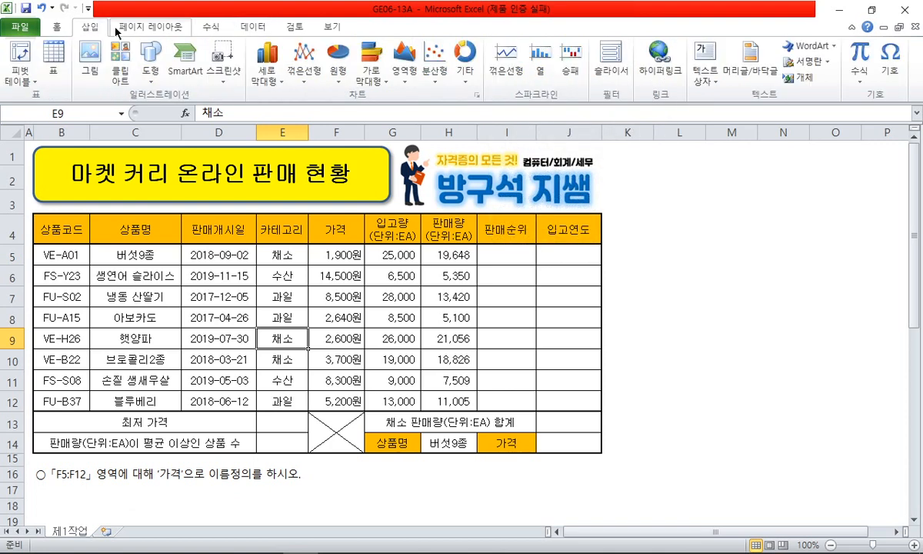
pyautogui.click(201, 31)
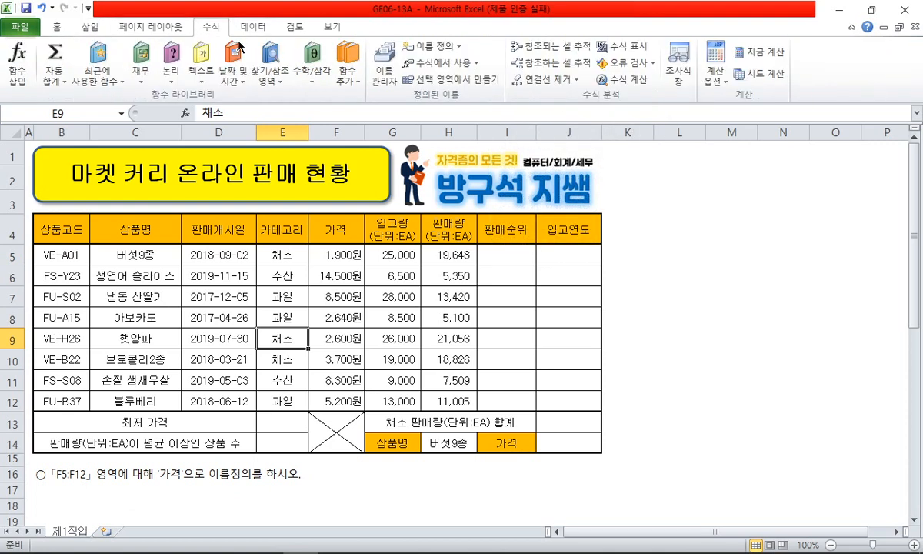
pyautogui.click(387, 62)
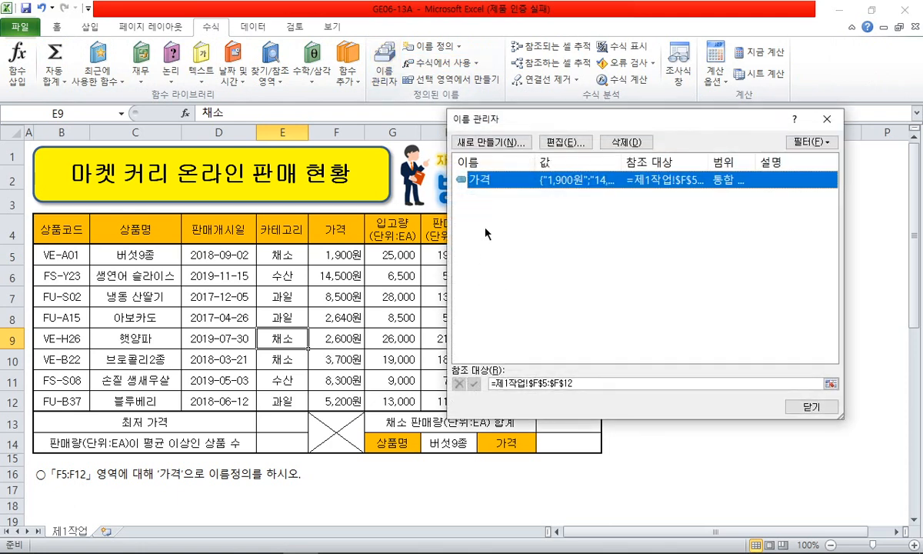
pyautogui.click(626, 142)
pyautogui.click(421, 319)
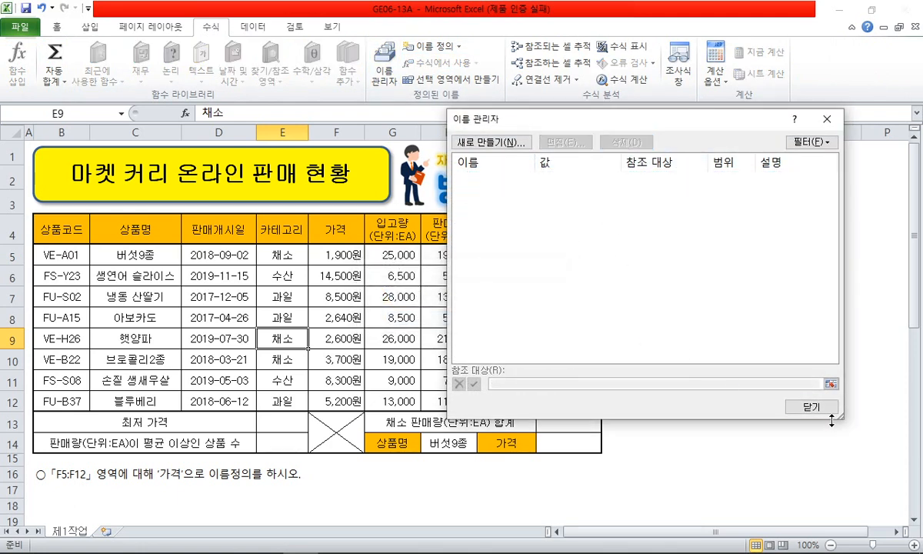
pyautogui.click(811, 406)
pyautogui.click(731, 442)
pyautogui.click(74, 488)
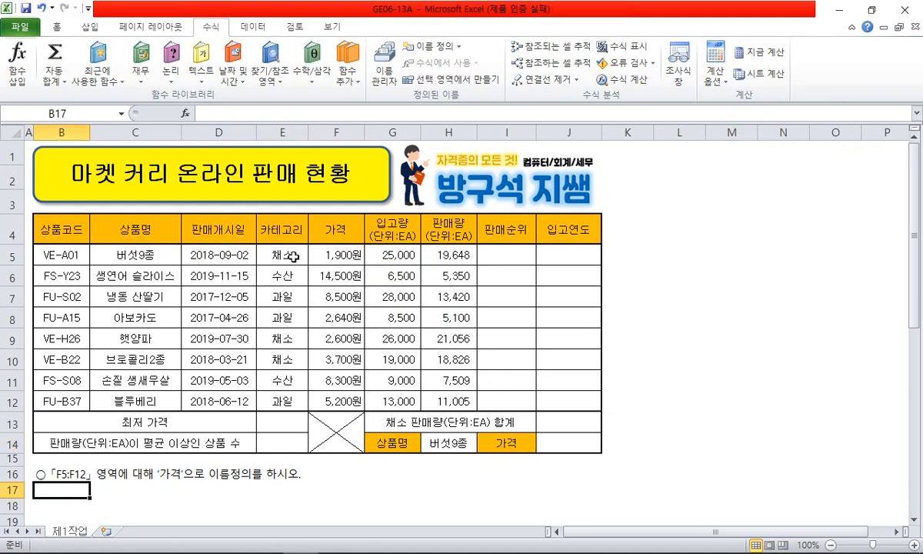
# Check the price range and cell F5, and jump to cell B5 by its reference.
pyautogui.moveTo(321, 253); pyautogui.dragTo(328, 396)
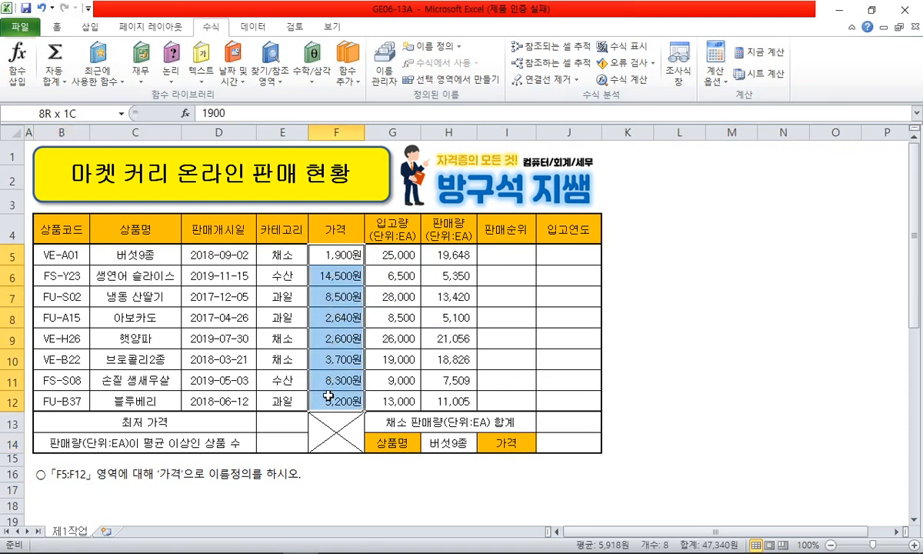
pyautogui.click(268, 277)
pyautogui.click(312, 252)
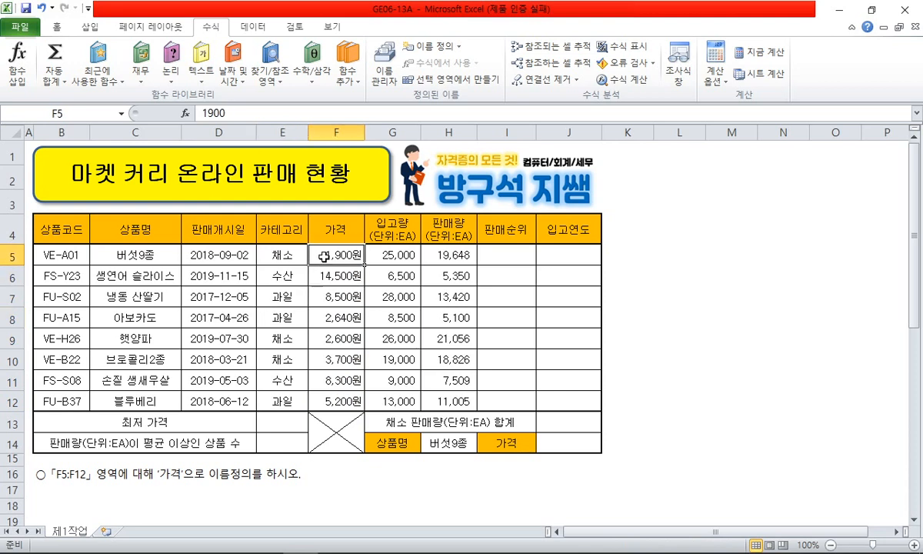
pyautogui.click(88, 111)
pyautogui.write('ㅠ')
pyautogui.write('5')
pyautogui.press('Return')
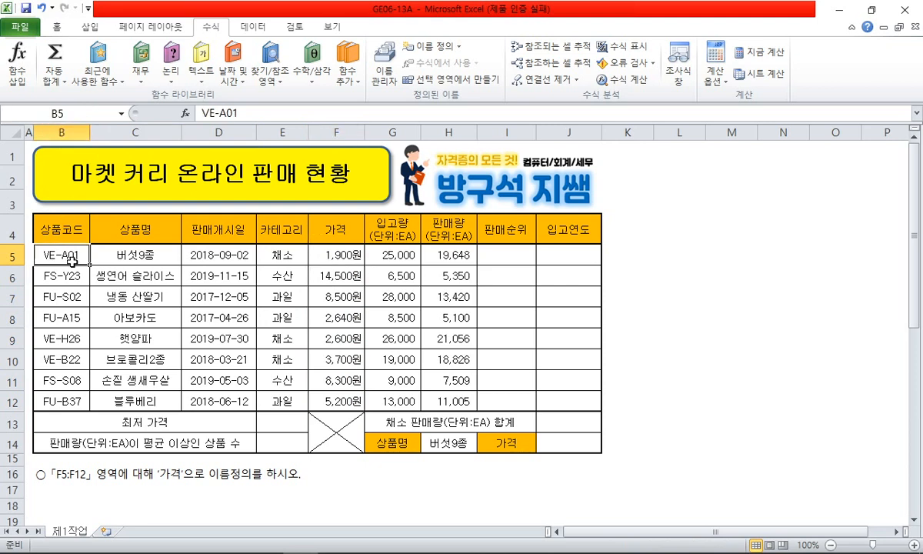
# Define the name 가격 for the range F5:F12.
pyautogui.moveTo(331, 248); pyautogui.dragTo(336, 396)
pyautogui.click(75, 112)
pyautogui.write('r')
pyautogui.press('BackSpace')
pyautogui.write('가격')
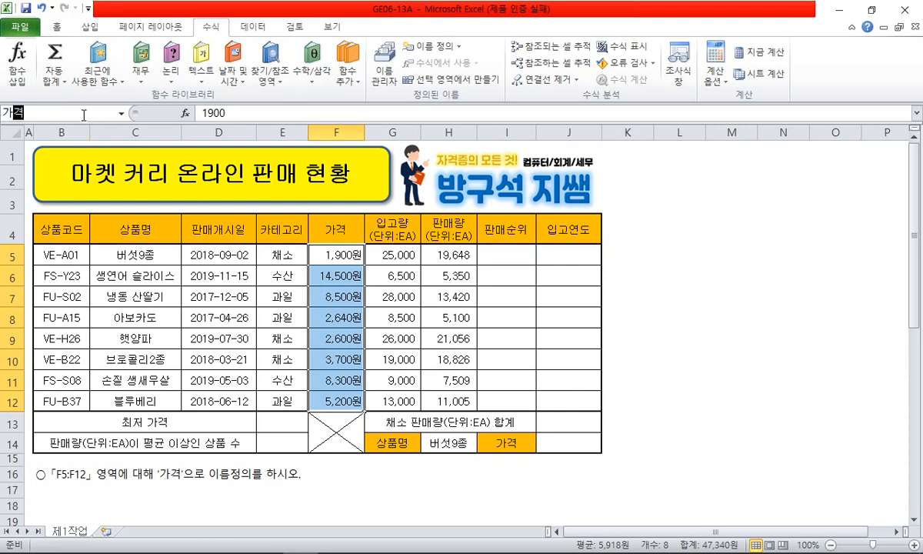
pyautogui.press('Return')
pyautogui.click(215, 355)
pyautogui.click(724, 318)
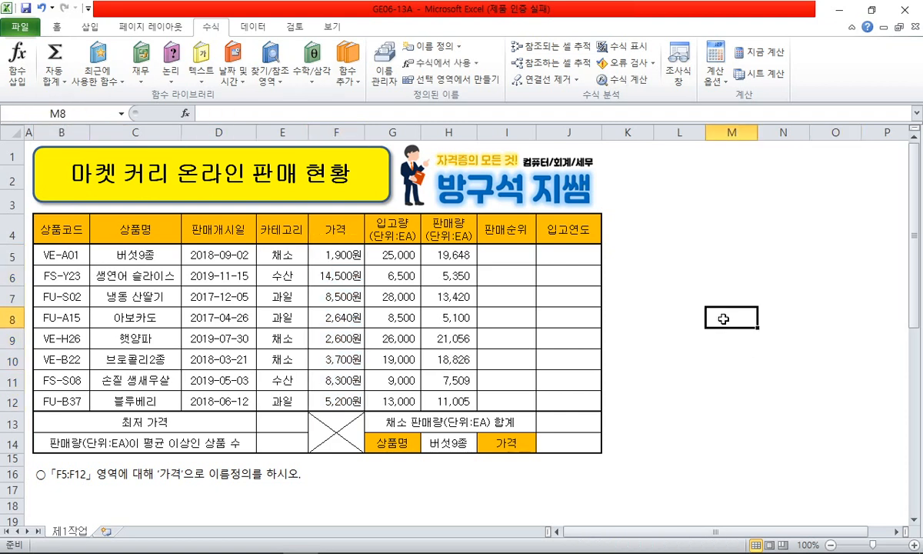
# Go to the named range 가격 to check its definition.
pyautogui.click(96, 111)
pyautogui.write('가격')
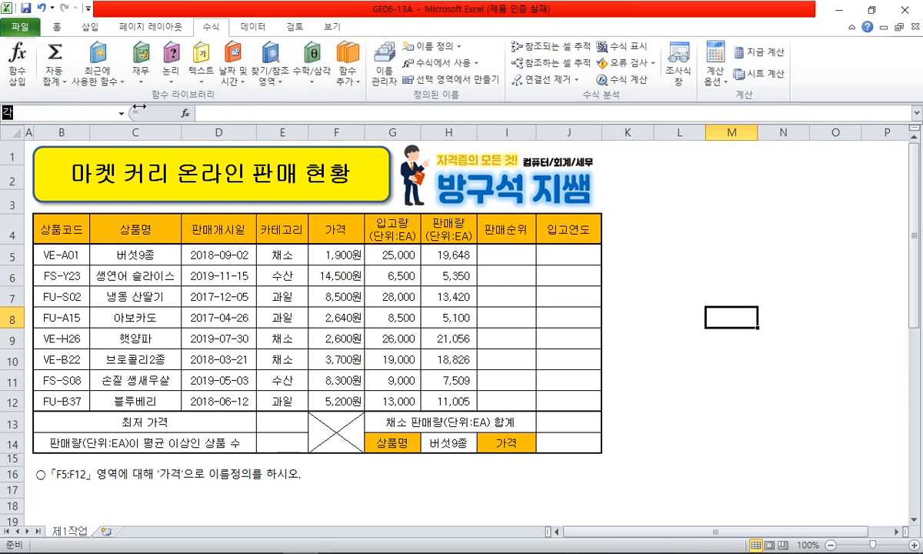
pyautogui.press('Return')
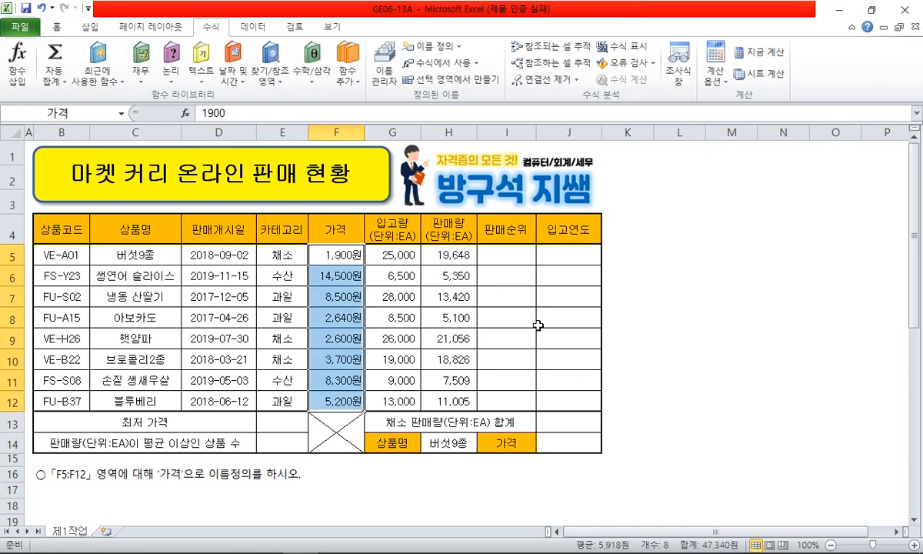
# Clear the selection and recall the named range 가격 to check that it covers F5:F12.
pyautogui.click(505, 304)
pyautogui.moveTo(312, 252); pyautogui.dragTo(375, 348)
pyautogui.click(375, 348)
pyautogui.click(121, 113)
pyautogui.click(78, 125)
pyautogui.moveTo(327, 254); pyautogui.dragTo(332, 398)
# Delete the rows from row 16 holding the finished 가격 naming task so the 판매순위 task moves up.
pyautogui.click(223, 474)
pyautogui.click(13, 474)
pyautogui.scroll(-2, 88, 433)
pyautogui.keyDown('shift'); pyautogui.click(13, 376); pyautogui.keyUp('shift')
pyautogui.rightClick(13, 377)
pyautogui.press('d')
pyautogui.scroll(2, 163, 366)
pyautogui.click(610, 294)
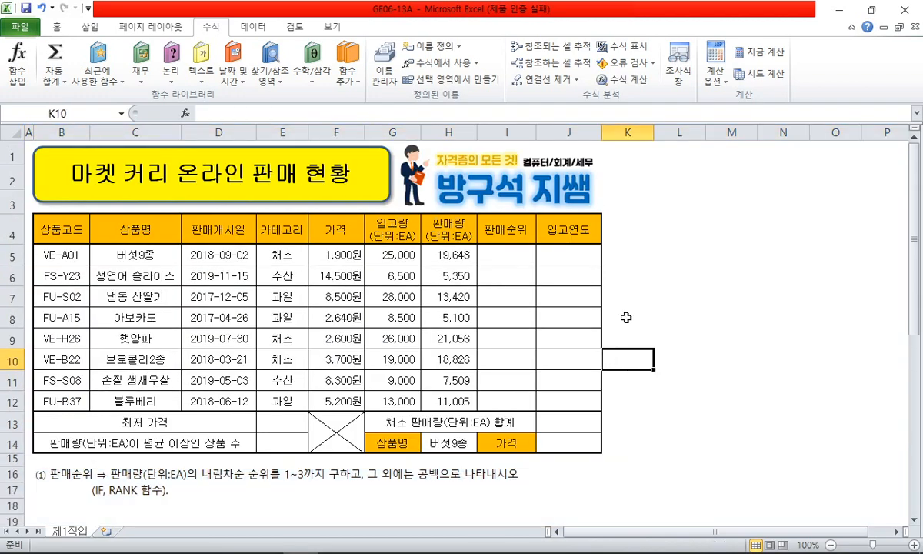
# Restore the worksheet window beside the PowerPoint slide show and advance the IF slide to 만약 ~이면.
pyautogui.click(871, 10)
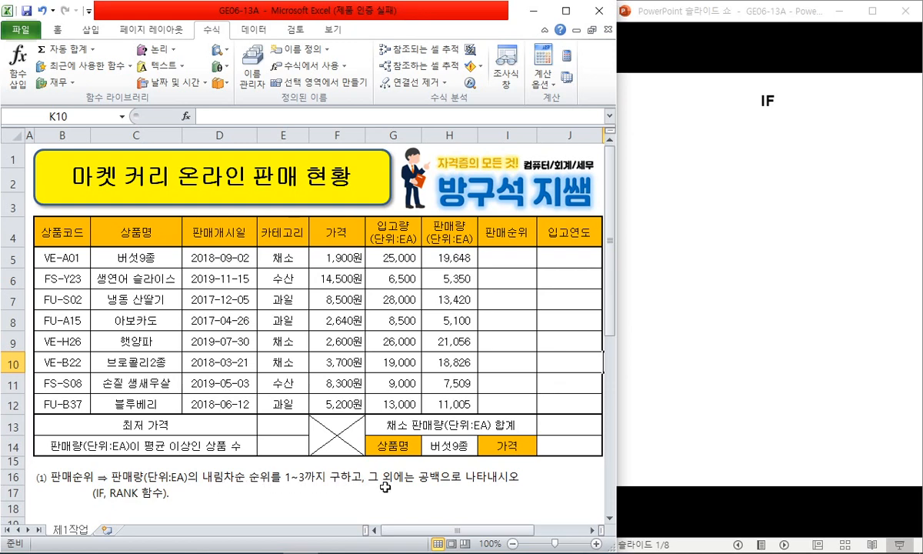
pyautogui.click(223, 492)
pyautogui.moveTo(690, 17); pyautogui.dragTo(684, 17)
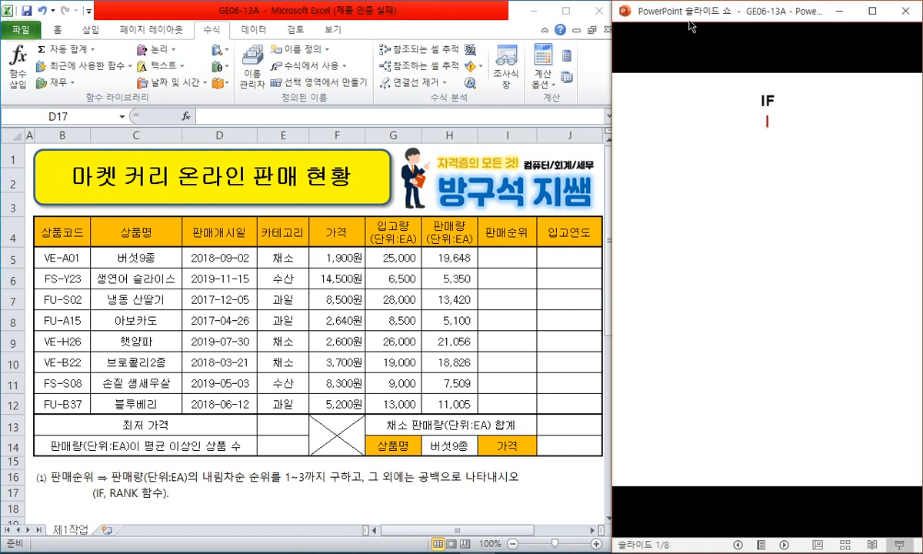
pyautogui.click(738, 67)
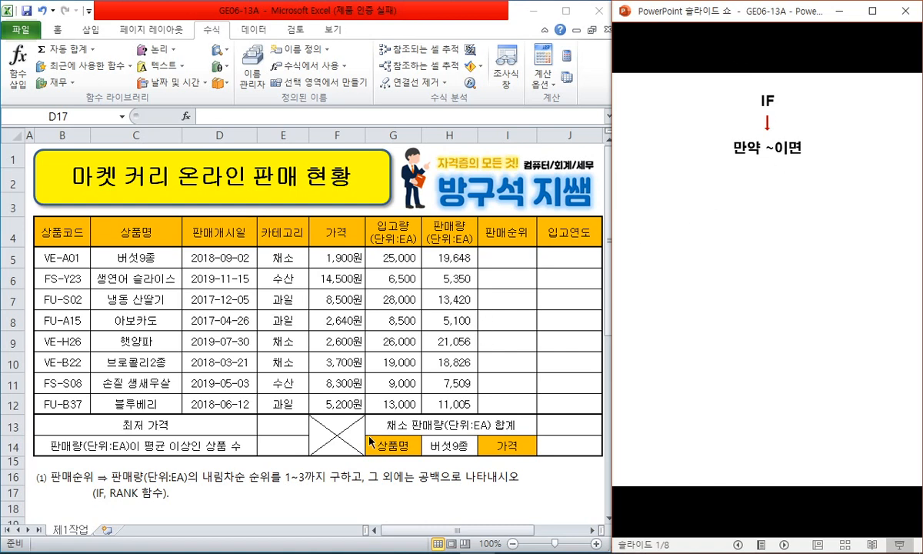
# Mark 이면 on the IF slide and the 1~3 ranking phrase in task (1), and clear the pen marks.
pyautogui.moveTo(788, 164); pyautogui.dragTo(804, 157)
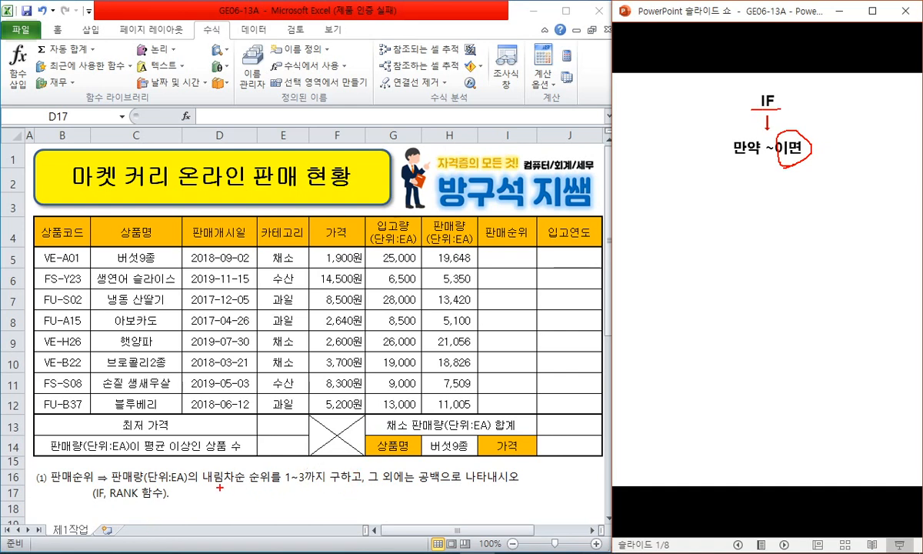
pyautogui.moveTo(263, 484)
pyautogui.mouseDown()
pyautogui.moveTo(360, 484)
pyautogui.moveTo(352, 496)
pyautogui.mouseUp()
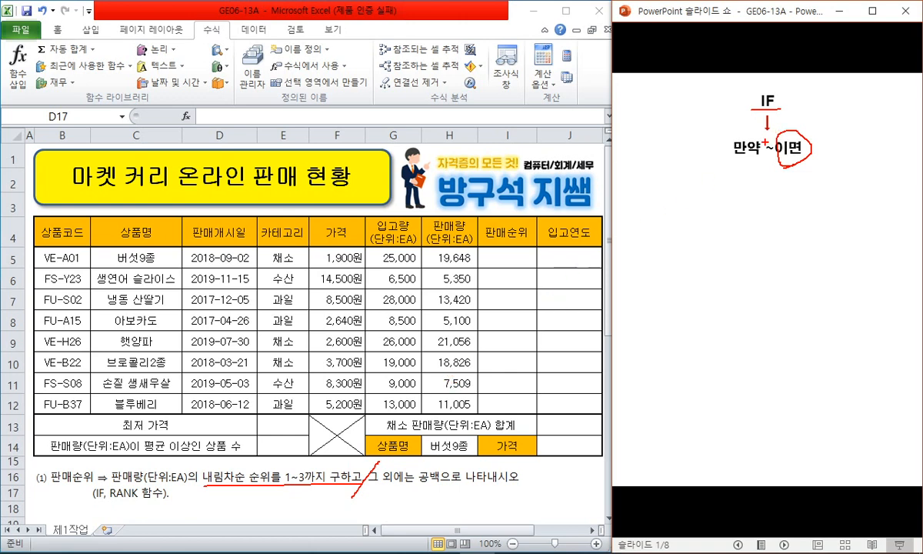
pyautogui.moveTo(815, 149)
pyautogui.mouseDown()
pyautogui.moveTo(775, 129)
pyautogui.moveTo(804, 156)
pyautogui.mouseUp()
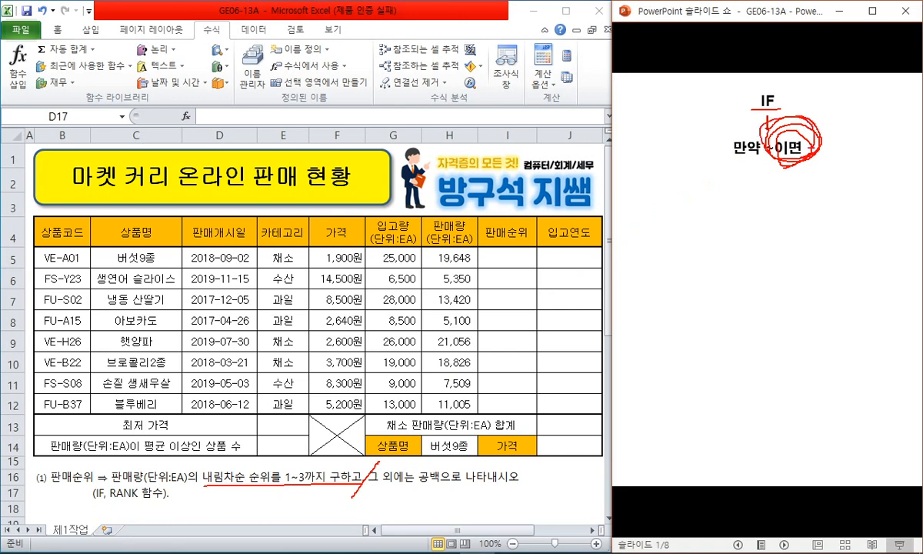
pyautogui.press('Escape')
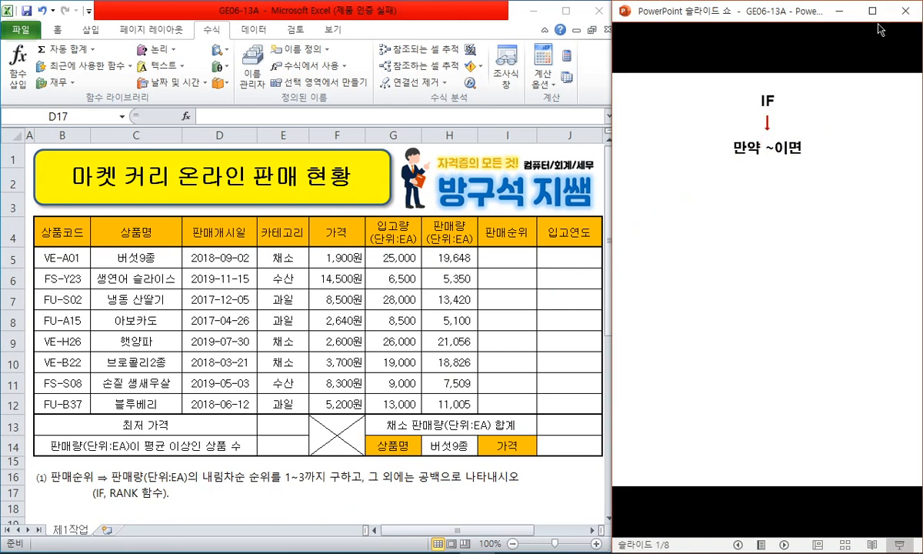
# Advance the IF slide through the condition explanation to the syntax =IF(조건,참,거짓).
pyautogui.click(730, 113)
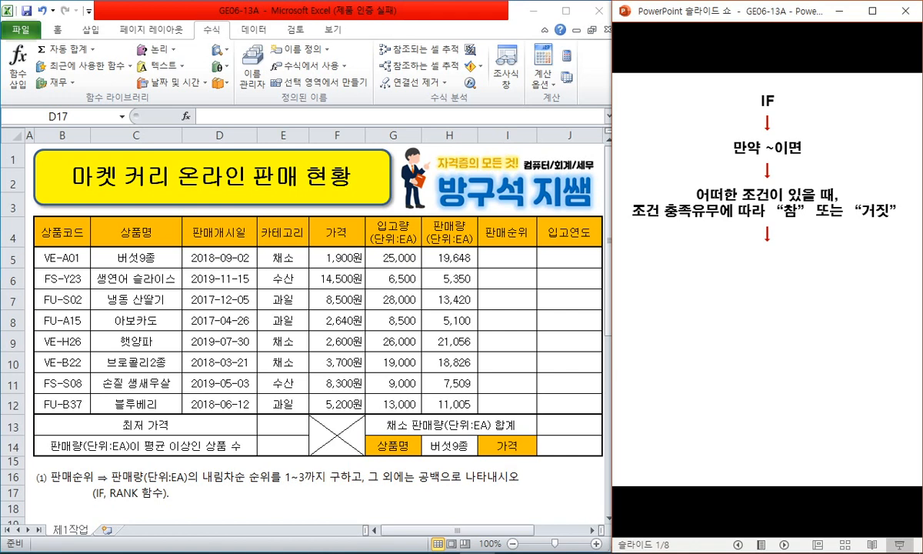
pyautogui.press('Right')
pyautogui.press('Right')
pyautogui.press('Right')
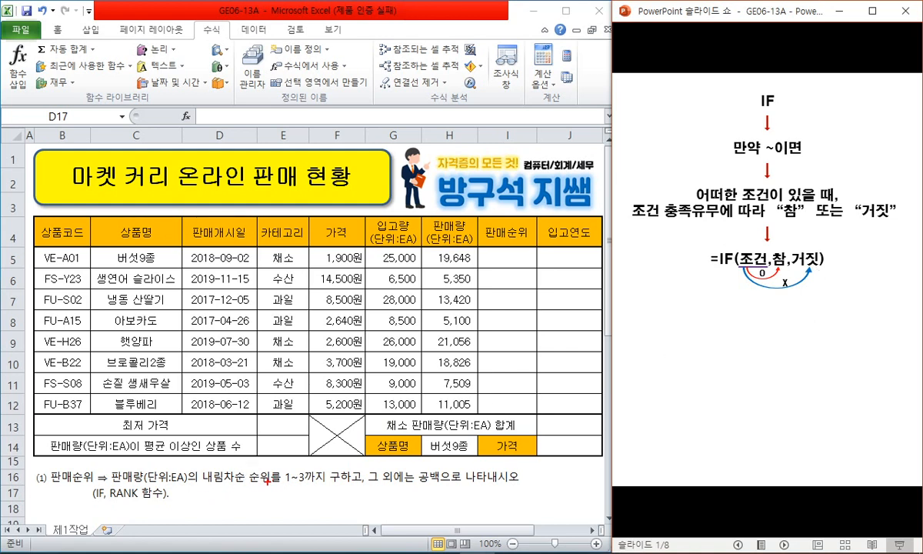
# Draw pen arrows linking 조건, 참 and 거짓 to the matching phrases of the 판매순위 task, and clear them.
pyautogui.moveTo(121, 485)
pyautogui.mouseDown()
pyautogui.moveTo(319, 480)
pyautogui.moveTo(311, 465)
pyautogui.moveTo(116, 464)
pyautogui.mouseUp()
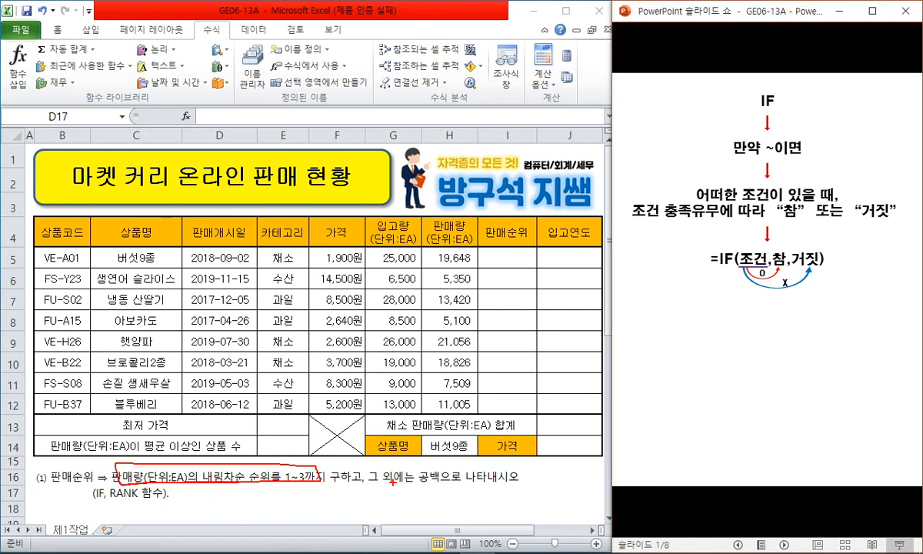
pyautogui.moveTo(371, 487); pyautogui.dragTo(453, 487)
pyautogui.moveTo(773, 246)
pyautogui.mouseDown()
pyautogui.moveTo(778, 265)
pyautogui.moveTo(734, 369)
pyautogui.moveTo(461, 492)
pyautogui.moveTo(265, 465)
pyautogui.moveTo(294, 495)
pyautogui.mouseUp()
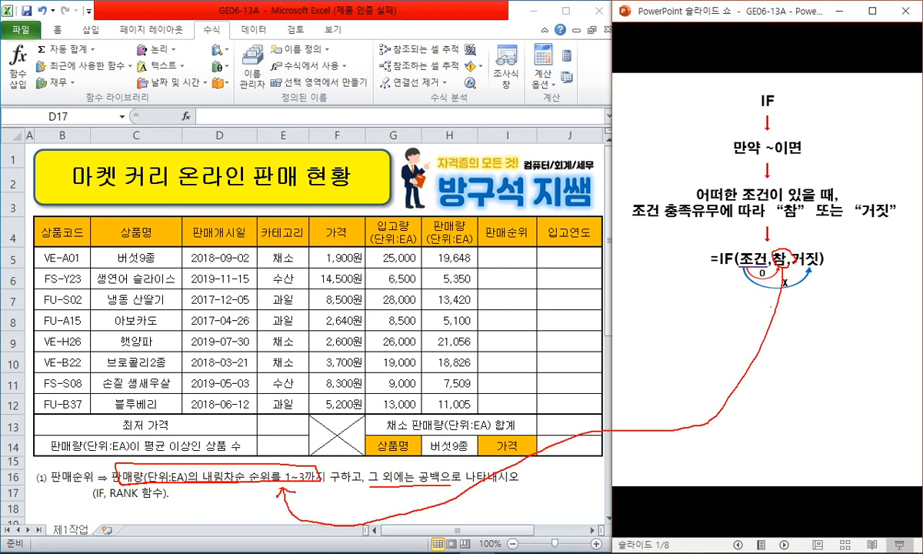
pyautogui.moveTo(820, 257)
pyautogui.mouseDown()
pyautogui.moveTo(812, 253)
pyautogui.moveTo(741, 323)
pyautogui.moveTo(419, 476)
pyautogui.moveTo(384, 458)
pyautogui.mouseUp()
pyautogui.moveTo(408, 496); pyautogui.dragTo(432, 489)
pyautogui.moveTo(774, 267)
pyautogui.mouseDown()
pyautogui.moveTo(750, 251)
pyautogui.moveTo(774, 272)
pyautogui.mouseUp()
pyautogui.moveTo(708, 226)
pyautogui.mouseDown()
pyautogui.moveTo(390, 299)
pyautogui.moveTo(293, 444)
pyautogui.mouseUp()
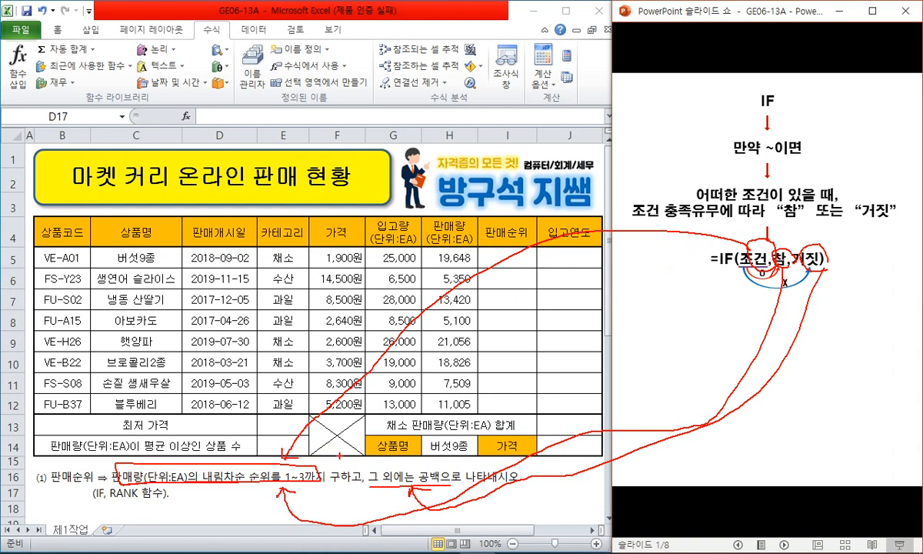
pyautogui.press('Escape')
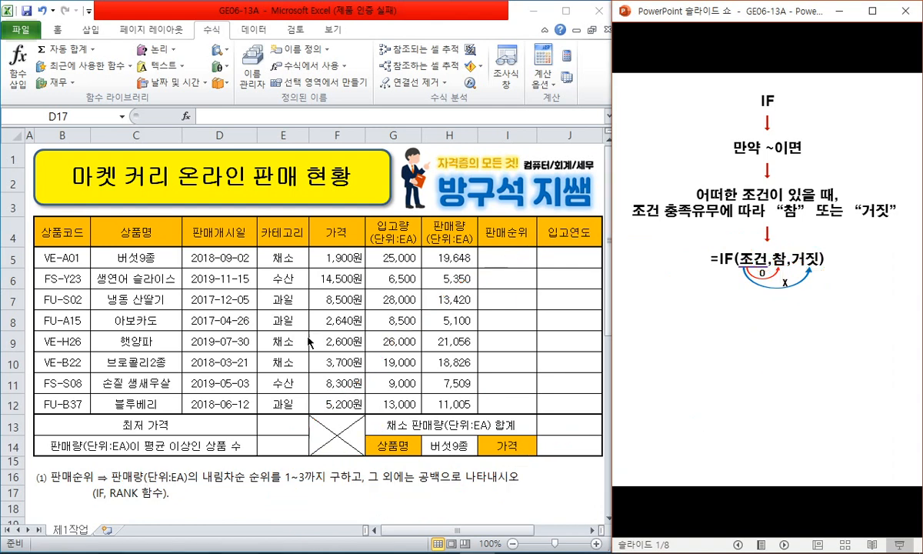
# Advance the IF slide to the 기준치 example and its formula =IF(A2>=50,"적정","미달").
pyautogui.click(808, 162)
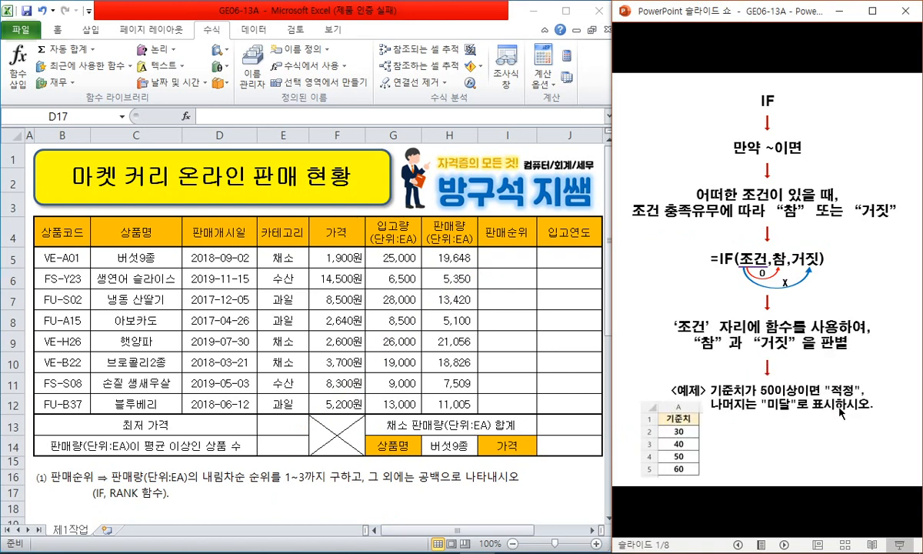
pyautogui.click(788, 412)
pyautogui.click(672, 433)
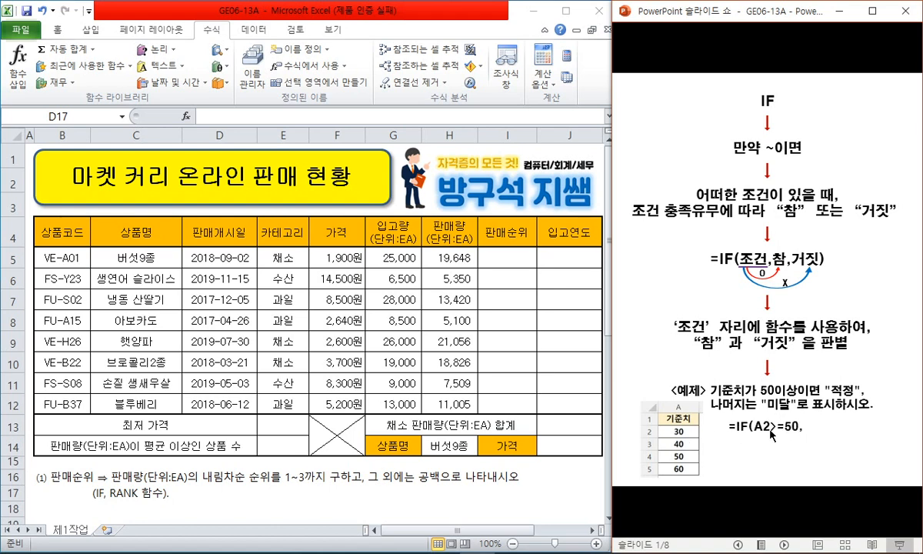
pyautogui.click(821, 432)
pyautogui.click(850, 435)
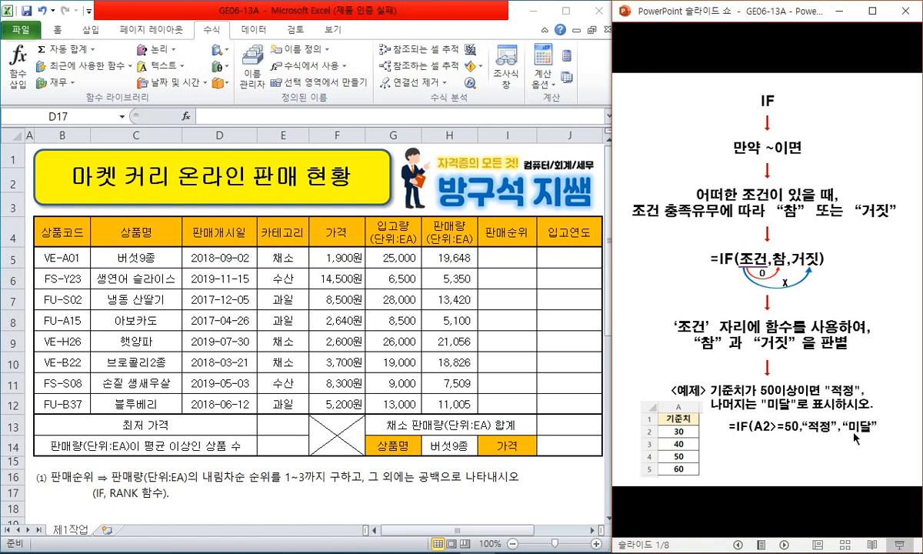
pyautogui.click(859, 437)
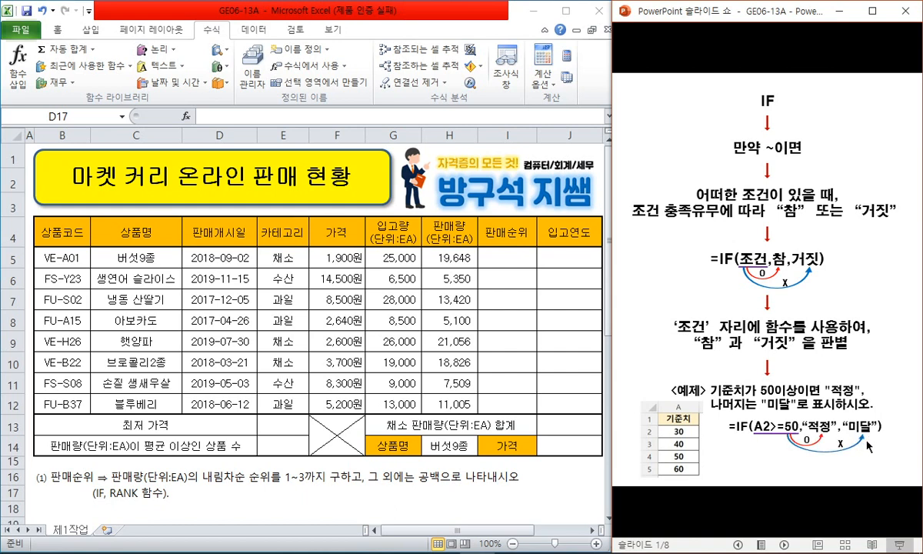
# Advance the IF slide through the comparison operators 이상, 이하, 같다, 초과, 미만 and 같지않다.
pyautogui.click(817, 408)
pyautogui.click(757, 429)
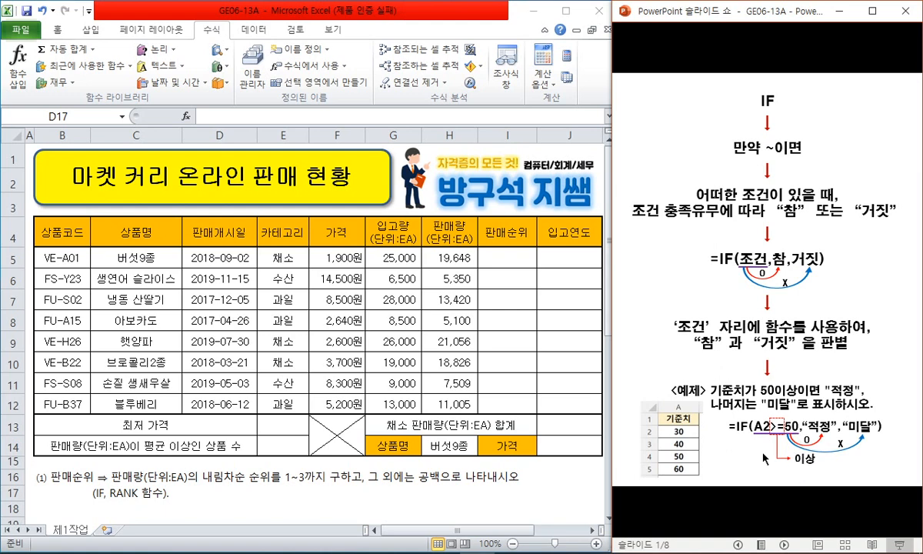
pyautogui.click(678, 314)
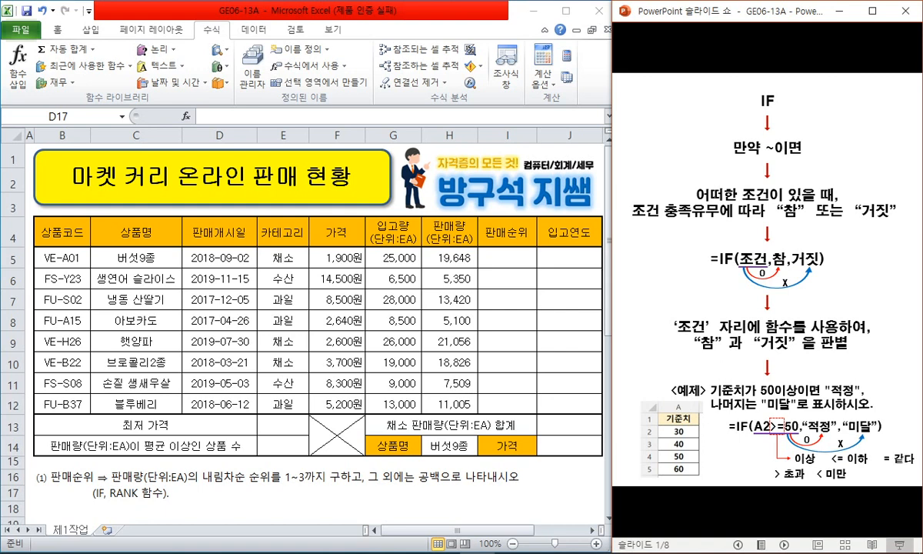
pyautogui.press('Right')
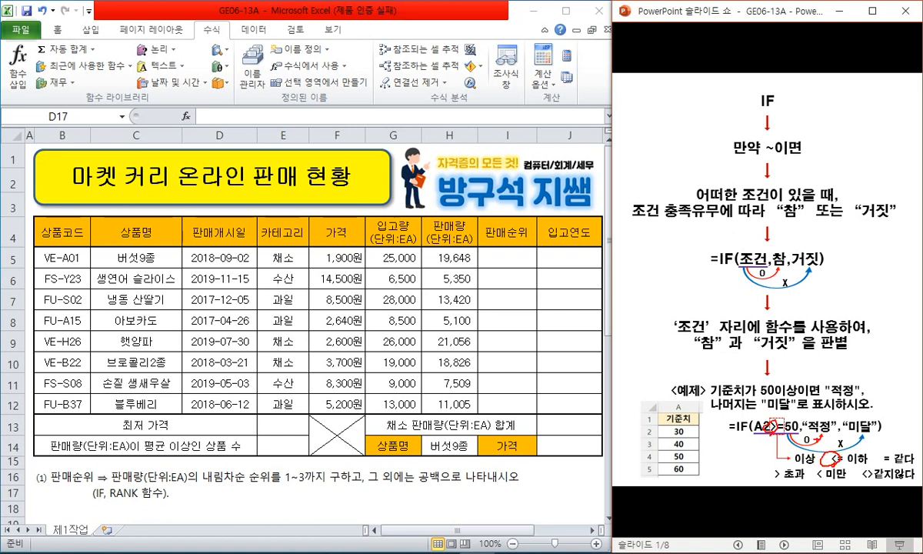
# Sketch the correct and the crossed-out symbol order of the >= operator on the slide, and clear the pen marks.
pyautogui.moveTo(661, 267); pyautogui.dragTo(675, 267)
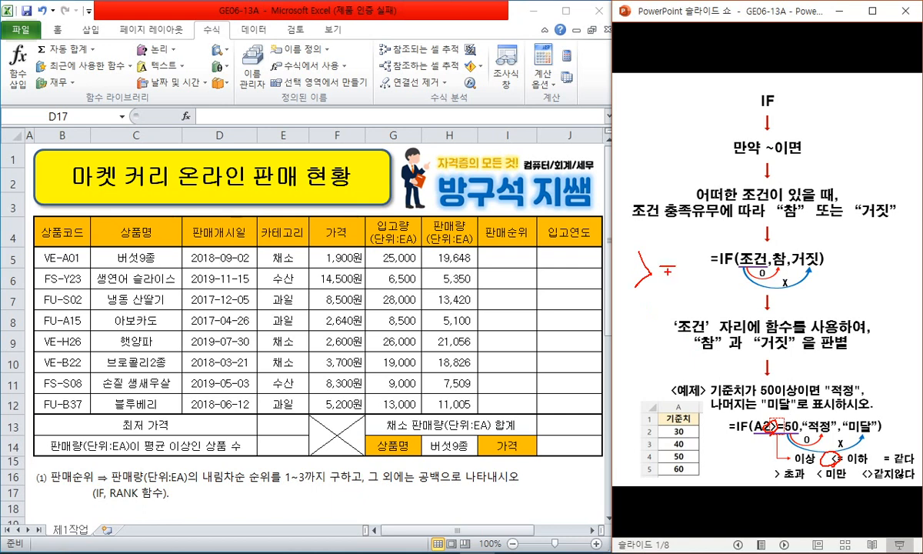
pyautogui.moveTo(634, 302)
pyautogui.mouseDown()
pyautogui.moveTo(675, 311)
pyautogui.moveTo(652, 330)
pyautogui.mouseUp()
pyautogui.moveTo(694, 289); pyautogui.dragTo(607, 334)
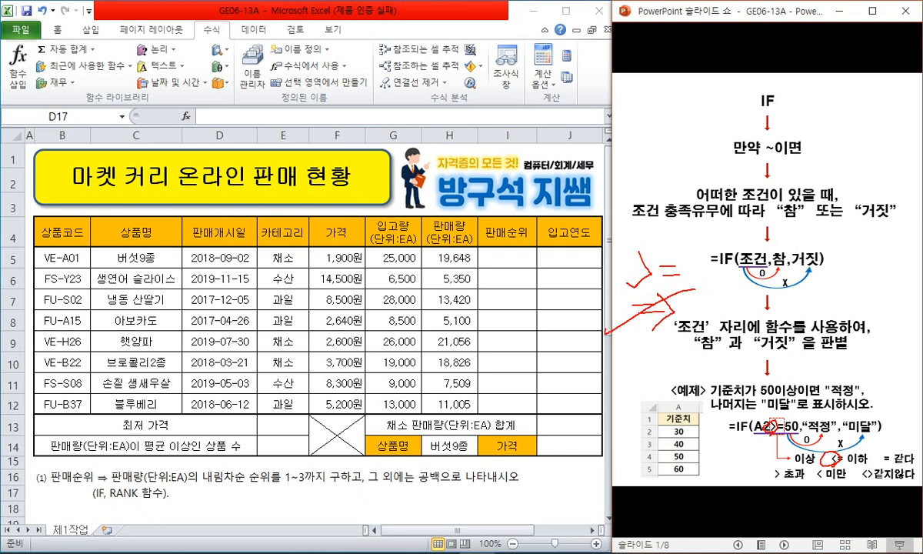
pyautogui.moveTo(636, 288); pyautogui.dragTo(690, 325)
pyautogui.moveTo(688, 268)
pyautogui.mouseDown()
pyautogui.moveTo(650, 290)
pyautogui.moveTo(669, 237)
pyautogui.moveTo(691, 282)
pyautogui.mouseUp()
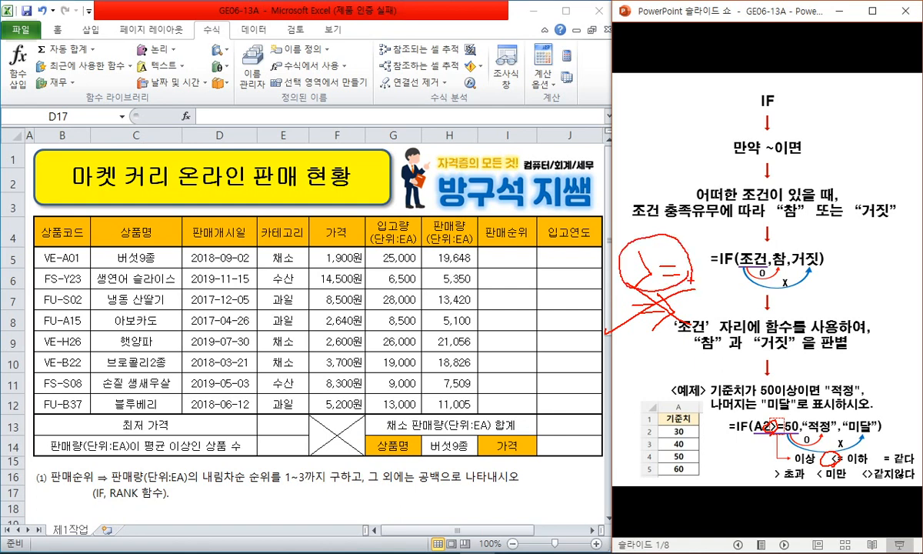
pyautogui.moveTo(871, 483)
pyautogui.mouseDown()
pyautogui.moveTo(865, 466)
pyautogui.moveTo(886, 481)
pyautogui.moveTo(913, 475)
pyautogui.mouseUp()
pyautogui.moveTo(106, 451); pyautogui.dragTo(294, 451)
pyautogui.press('Escape')
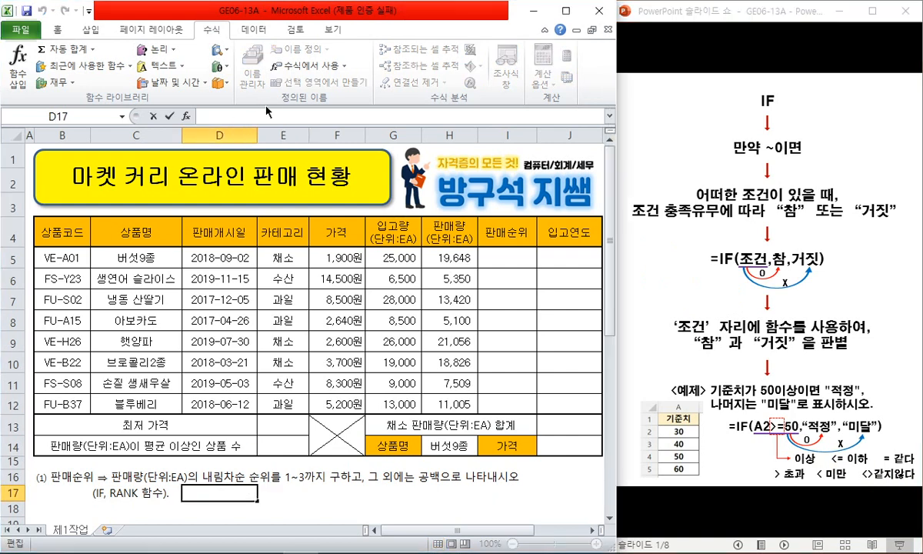
# Enter the outline =IF(내림차순순위1~3,내림차순순위,"") as text in cell D17.
pyautogui.write('=IF')
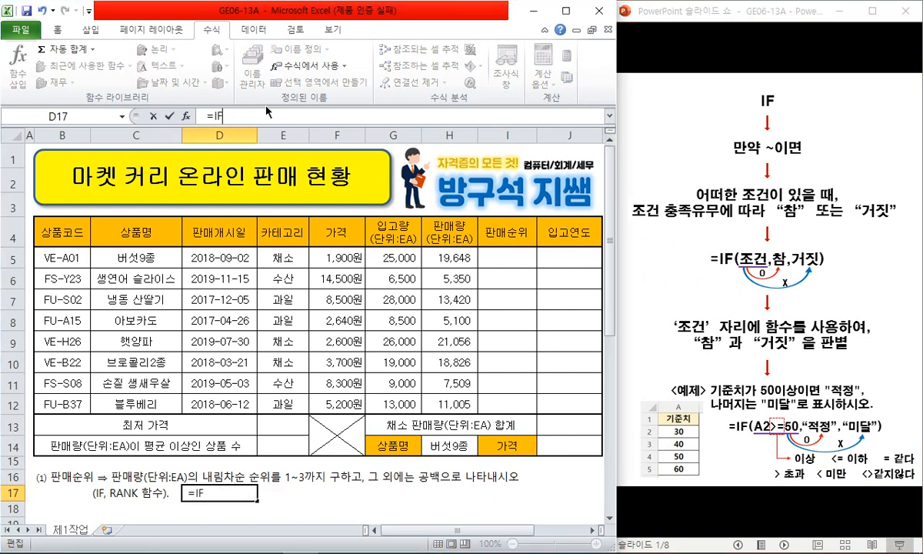
pyautogui.write('(내림ㅊ')
pyautogui.write('차순순위')
pyautogui.write('1~3,')
pyautogui.write('내림차순순우')
pyautogui.write('위,')
pyautogui.write('"")')
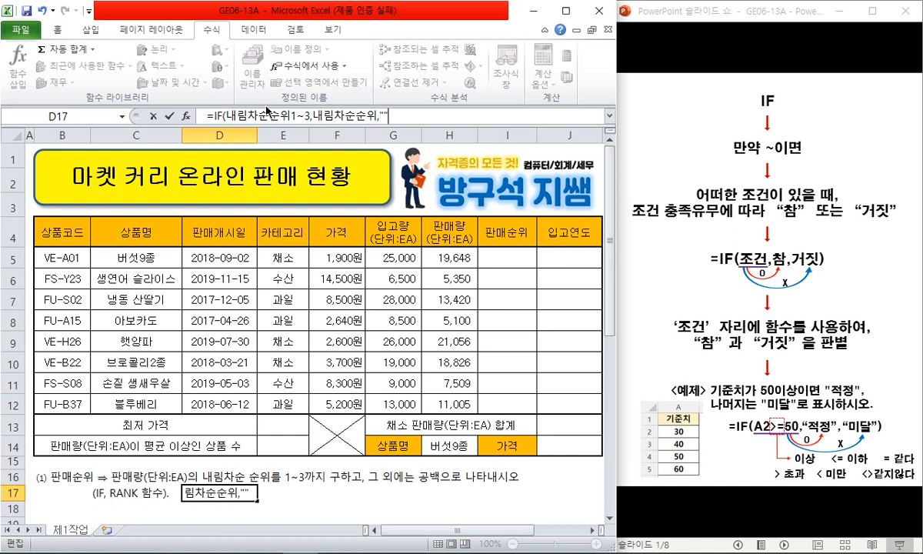
pyautogui.press('Return')
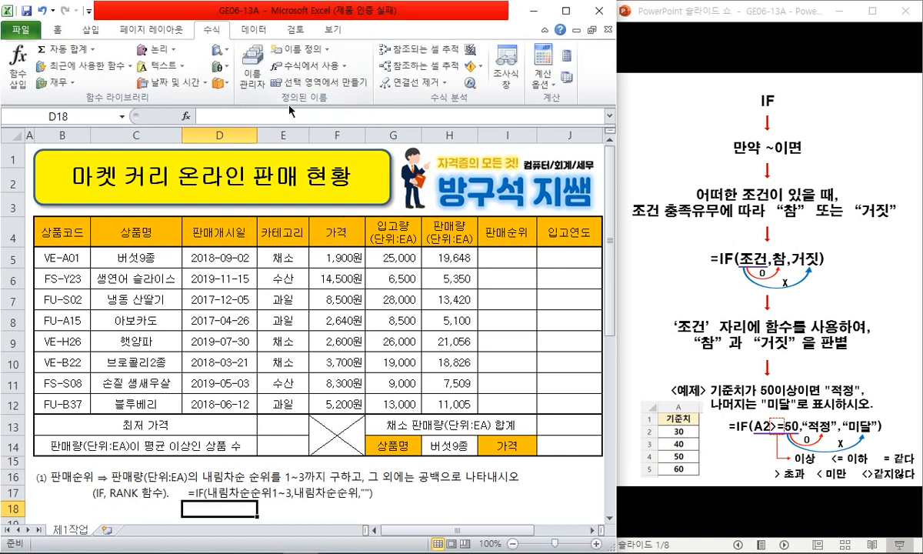
# Format the IF outline in D17 in bold red text.
pyautogui.press('Up')
pyautogui.click(59, 31)
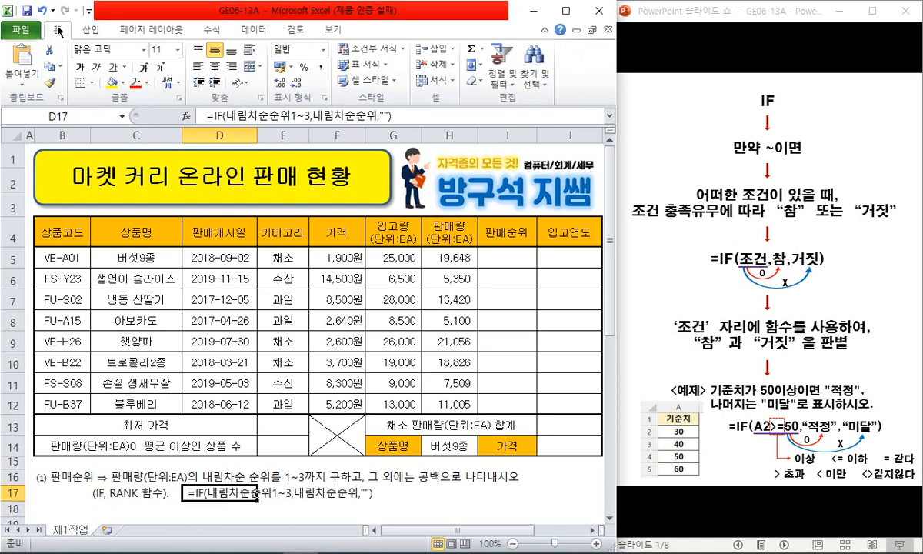
pyautogui.click(135, 81)
pyautogui.click(80, 68)
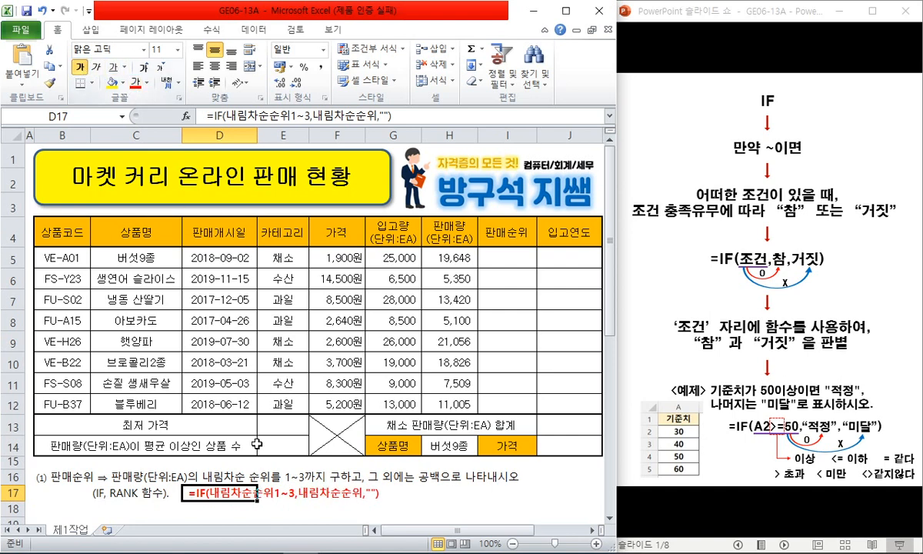
pyautogui.click(394, 426)
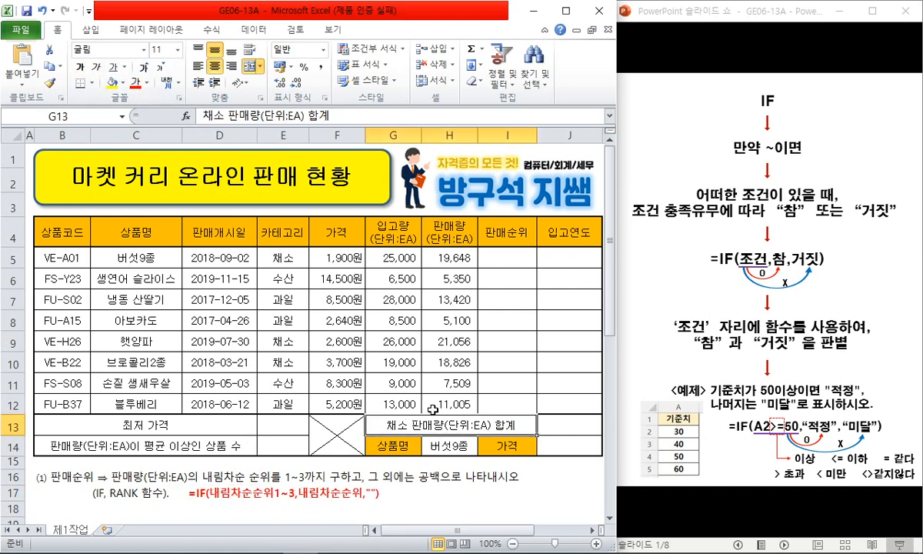
# Mark the condition, true value and blank "" in the D17 outline with the pen, and clear the marks.
pyautogui.moveTo(217, 499)
pyautogui.mouseDown()
pyautogui.moveTo(286, 497)
pyautogui.moveTo(248, 512)
pyautogui.moveTo(320, 509)
pyautogui.mouseUp()
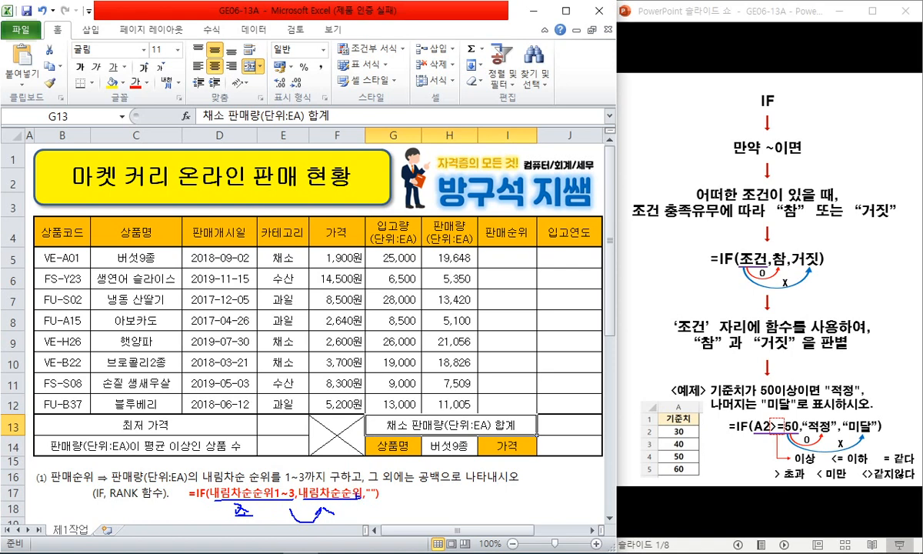
pyautogui.moveTo(276, 495); pyautogui.dragTo(315, 485)
pyautogui.moveTo(420, 482); pyautogui.dragTo(440, 480)
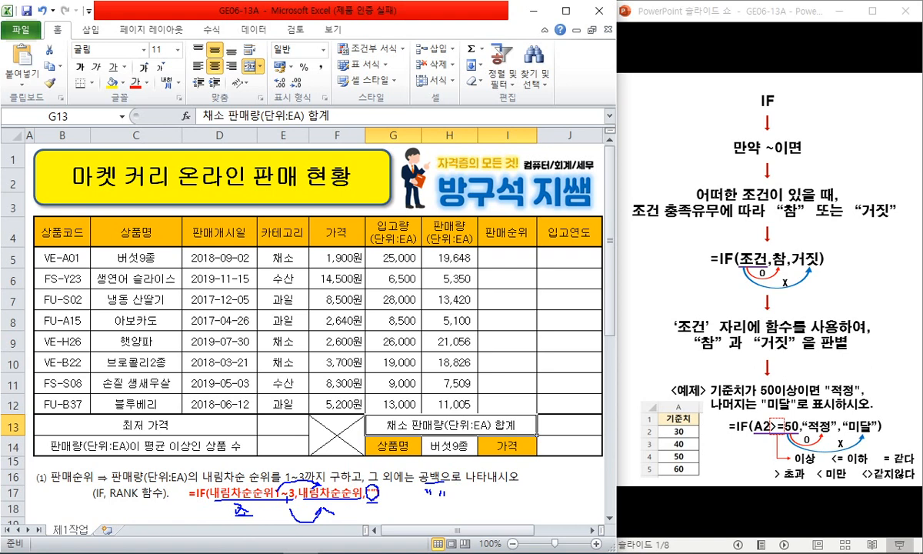
pyautogui.press('Escape')
# Switch to the PowerPoint slide show and advance to the RANK slide.
pyautogui.click(720, 15)
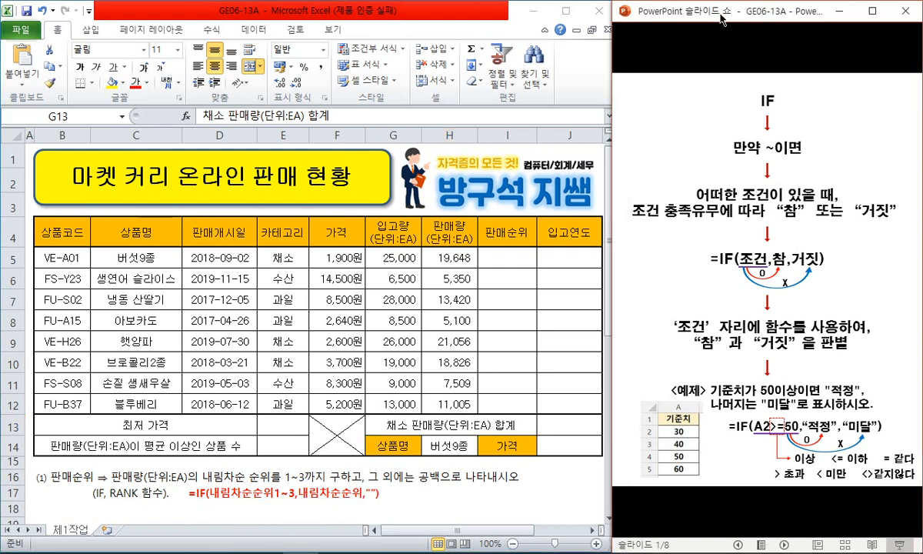
pyautogui.click(711, 123)
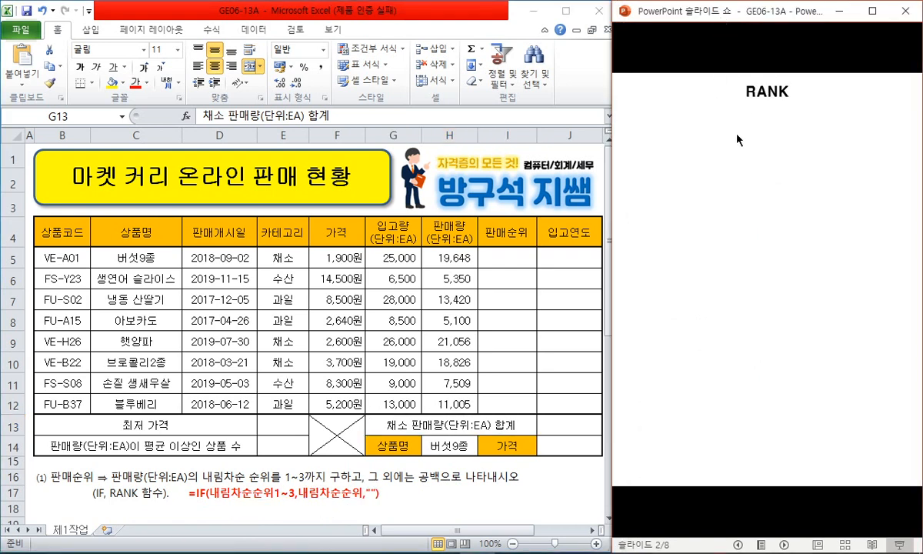
# Advance the RANK slide through its description, the syntax =RANK(셀,순위범위,조건), and the notes on F4 locking and sort order.
pyautogui.click(755, 206)
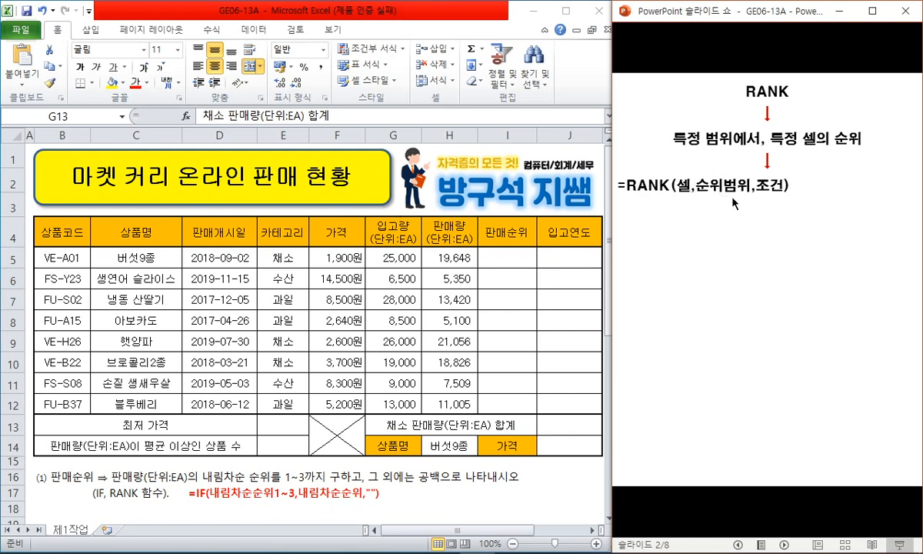
pyautogui.click(786, 216)
pyautogui.click(798, 224)
pyautogui.click(837, 235)
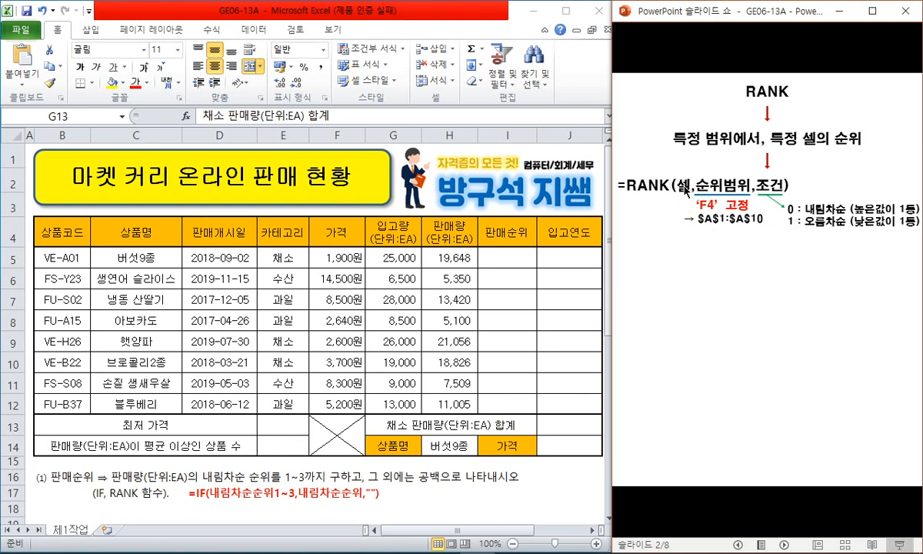
# Mark the 셀 and 순위범위 arguments of the RANK syntax with handwritten pen notes, and clear the marks.
pyautogui.moveTo(686, 177)
pyautogui.mouseDown()
pyautogui.moveTo(680, 195)
pyautogui.moveTo(718, 162)
pyautogui.moveTo(692, 196)
pyautogui.moveTo(668, 163)
pyautogui.moveTo(650, 227)
pyautogui.moveTo(682, 260)
pyautogui.mouseUp()
pyautogui.moveTo(686, 247); pyautogui.dragTo(688, 267)
pyautogui.moveTo(730, 244)
pyautogui.mouseDown()
pyautogui.moveTo(731, 260)
pyautogui.moveTo(770, 249)
pyautogui.moveTo(777, 259)
pyautogui.moveTo(708, 244)
pyautogui.mouseUp()
pyautogui.moveTo(709, 244)
pyautogui.mouseDown()
pyautogui.moveTo(792, 231)
pyautogui.moveTo(756, 273)
pyautogui.moveTo(759, 252)
pyautogui.moveTo(779, 262)
pyautogui.moveTo(794, 237)
pyautogui.moveTo(790, 260)
pyautogui.mouseUp()
pyautogui.moveTo(686, 257); pyautogui.dragTo(693, 256)
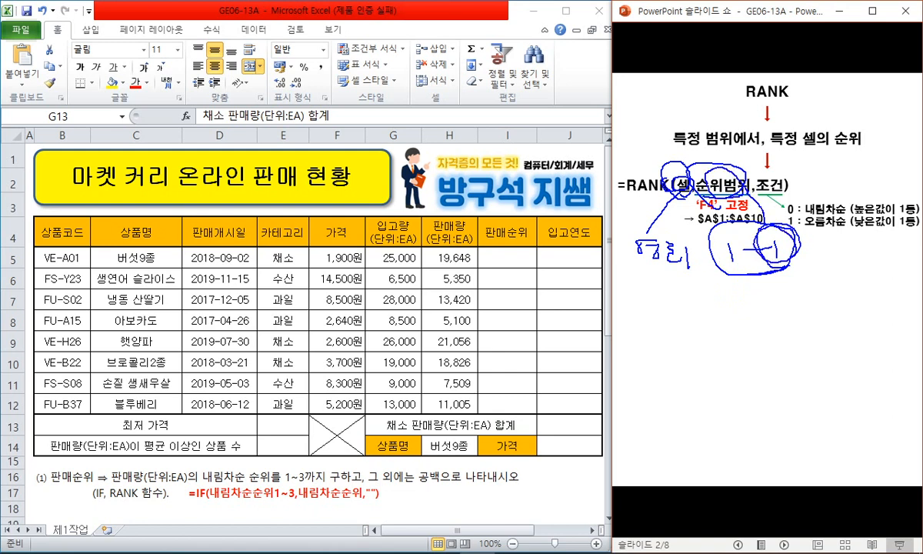
pyautogui.moveTo(737, 290)
pyautogui.mouseDown()
pyautogui.moveTo(739, 314)
pyautogui.moveTo(767, 298)
pyautogui.moveTo(754, 319)
pyautogui.mouseUp()
pyautogui.moveTo(721, 202)
pyautogui.mouseDown()
pyautogui.moveTo(712, 207)
pyautogui.moveTo(703, 298)
pyautogui.moveTo(728, 316)
pyautogui.mouseUp()
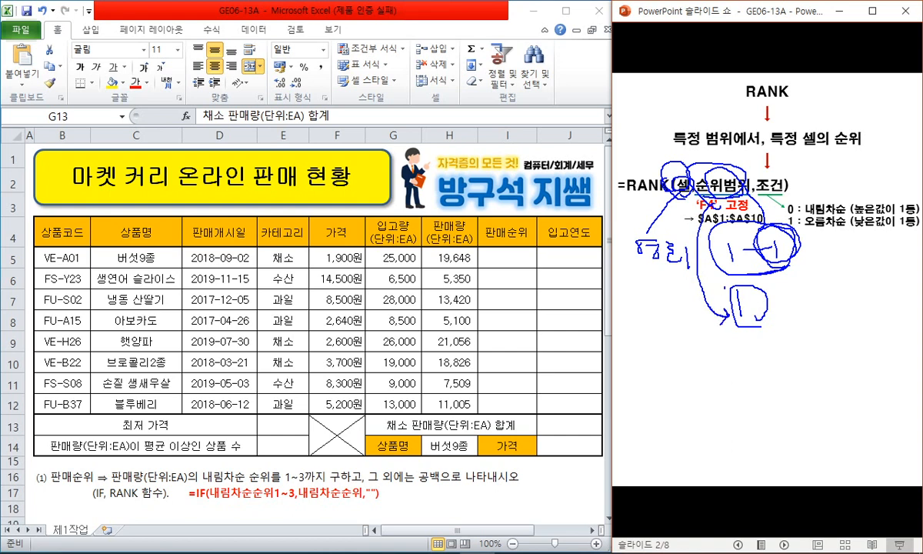
pyautogui.moveTo(757, 221)
pyautogui.mouseDown()
pyautogui.moveTo(719, 266)
pyautogui.moveTo(781, 308)
pyautogui.moveTo(783, 324)
pyautogui.mouseUp()
pyautogui.moveTo(657, 265)
pyautogui.mouseDown()
pyautogui.moveTo(632, 225)
pyautogui.moveTo(682, 264)
pyautogui.mouseUp()
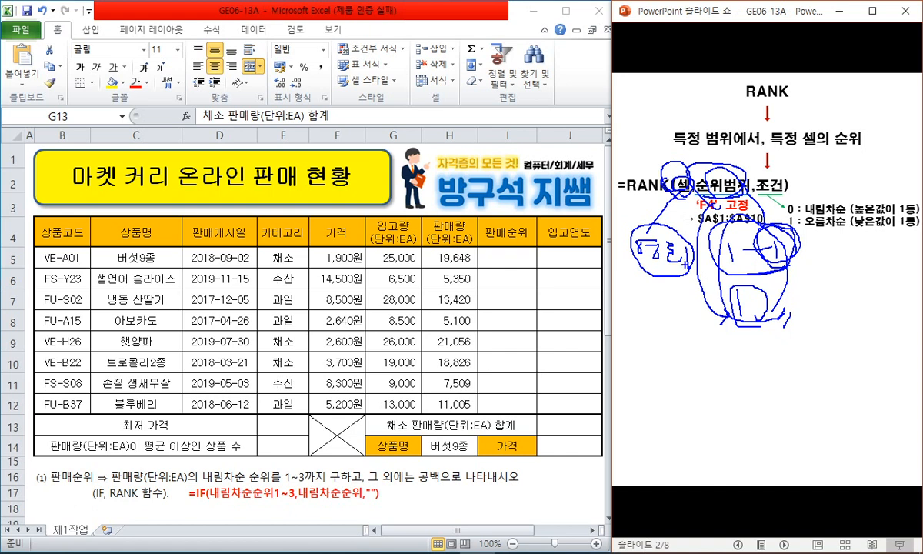
pyautogui.press('Escape')
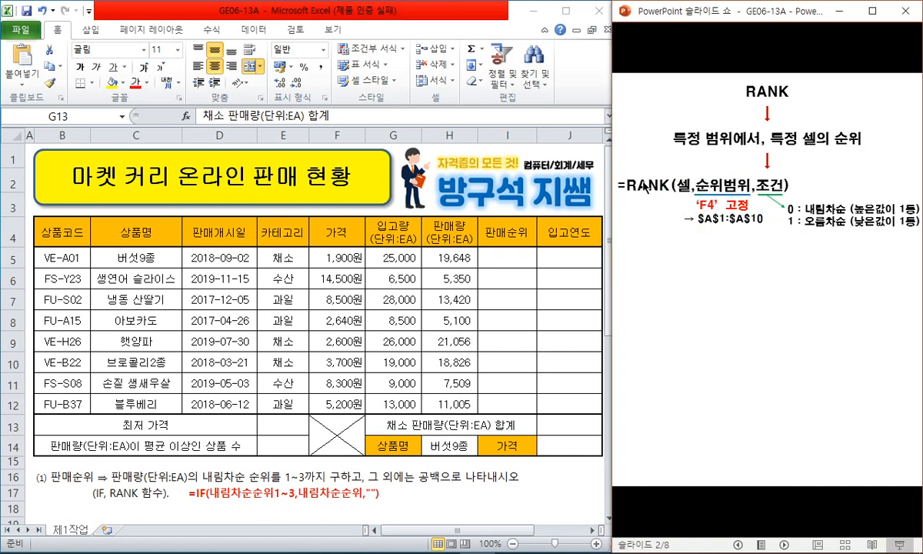
# Advance the slide through the 내림차순 example with the score table and =RANK(A2,$A$2:$A$6,0).
pyautogui.click(801, 249)
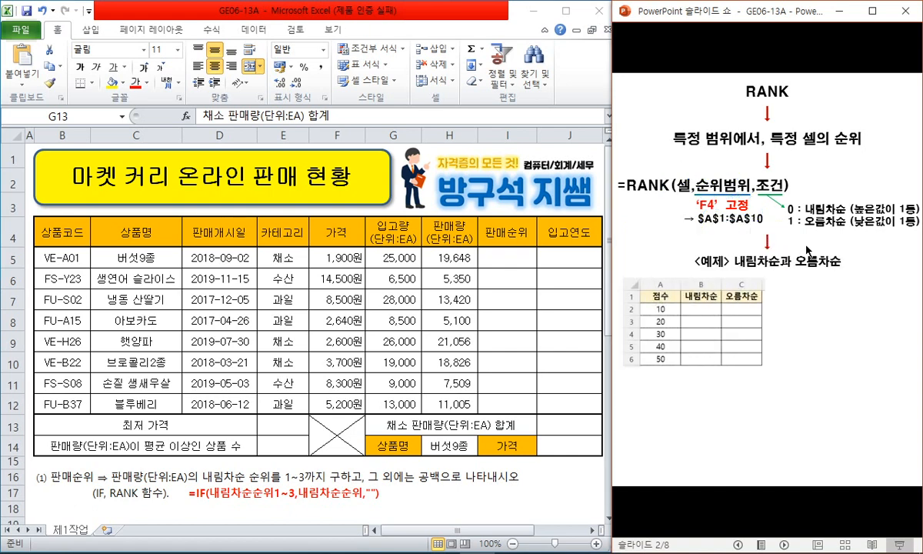
pyautogui.click(851, 223)
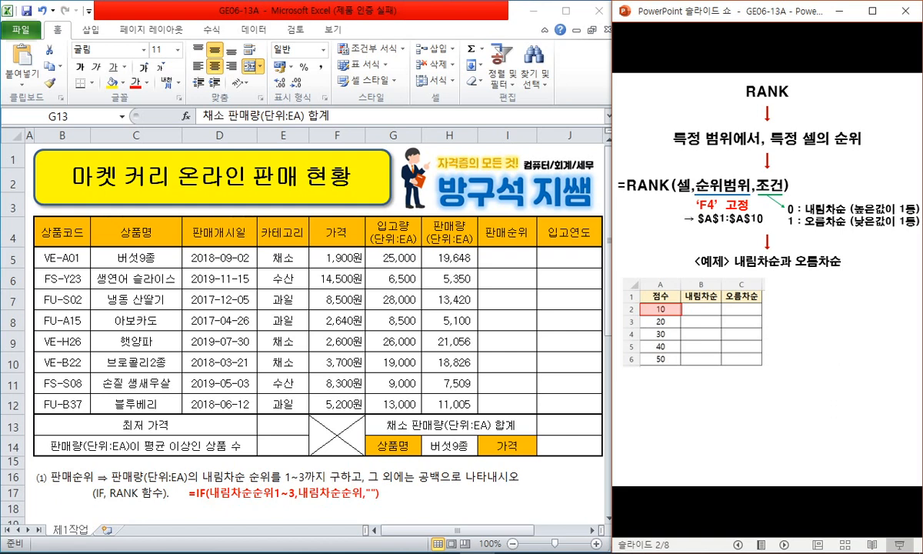
pyautogui.press('Right')
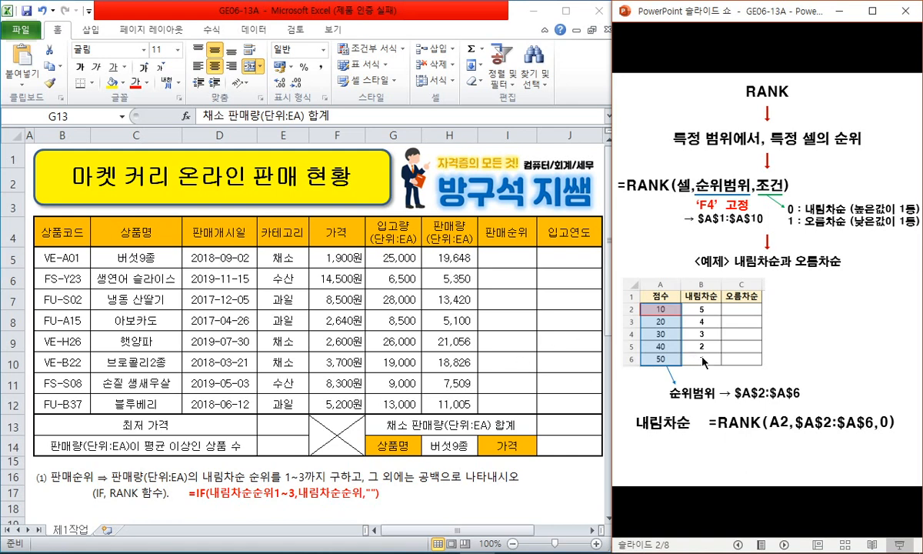
# Advance the slide through the 오름차순 example =RANK(A2,$A$2:$A$6,1) and the highlights on the range and order arguments.
pyautogui.click(675, 442)
pyautogui.click(712, 450)
pyautogui.click(789, 452)
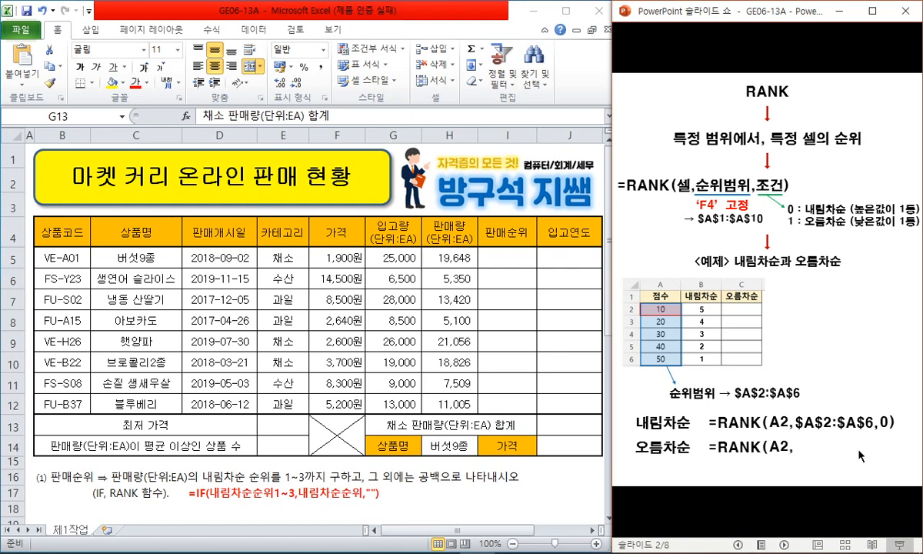
pyautogui.click(861, 450)
pyautogui.click(881, 451)
pyautogui.click(892, 459)
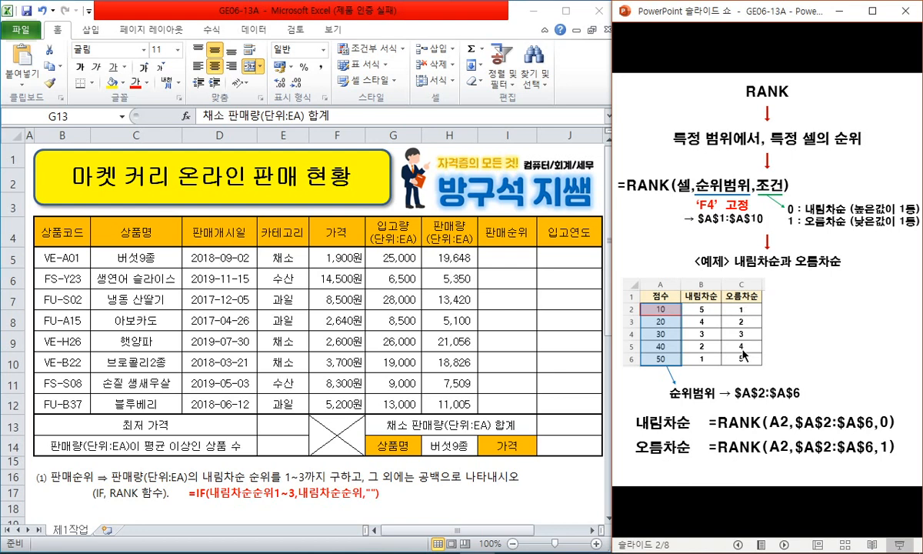
pyautogui.click(748, 380)
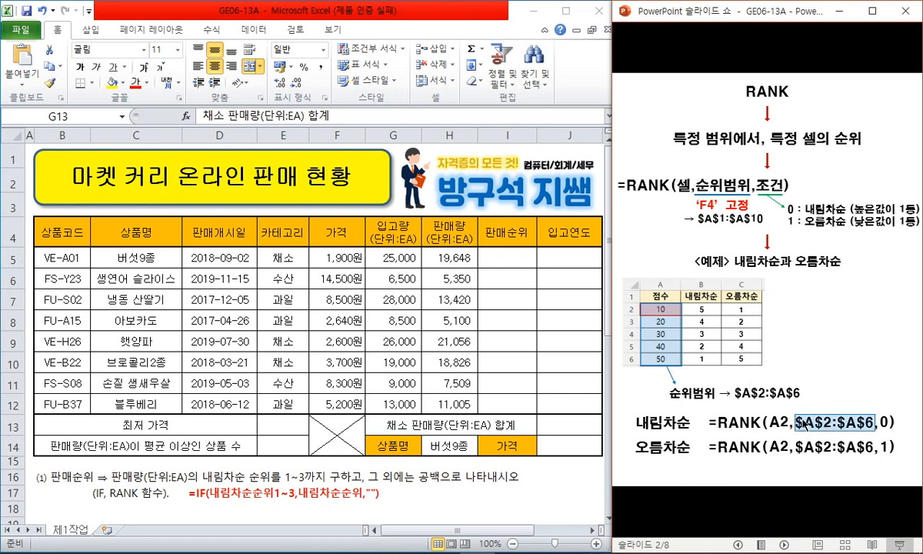
pyautogui.click(882, 445)
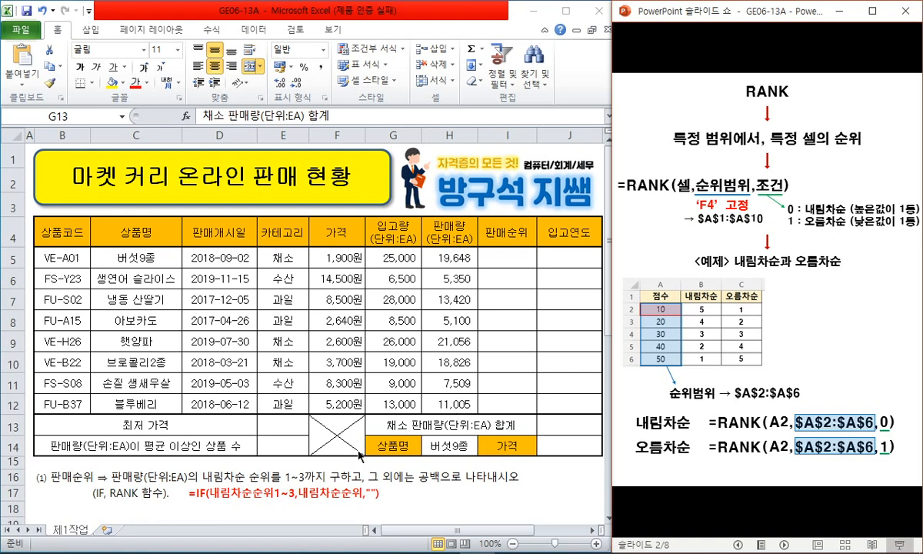
# Return to Excel and enter =RANK(H5,$H$5:$H$12,0) in cell I5 of the 판매순위 column.
pyautogui.click(243, 494)
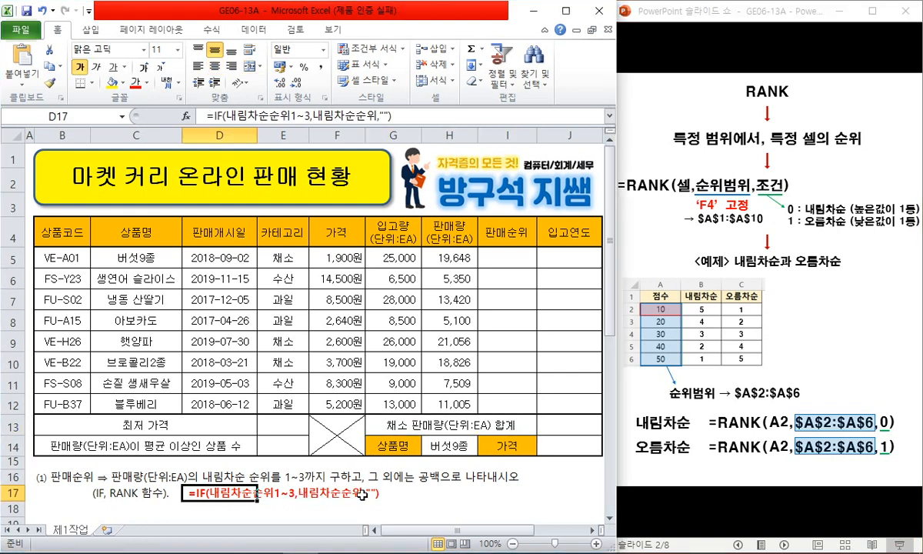
pyautogui.click(481, 251)
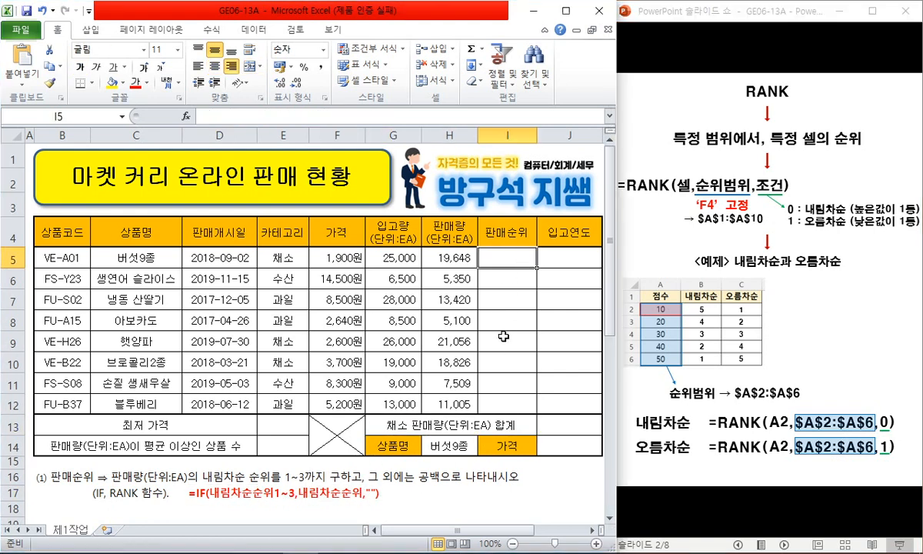
pyautogui.click(259, 121)
pyautogui.write('=RAN')
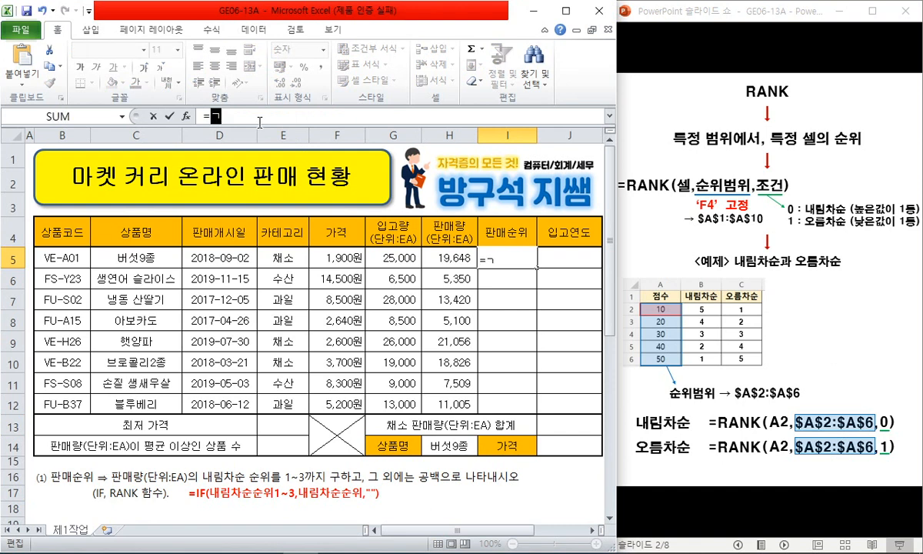
pyautogui.write('K(')
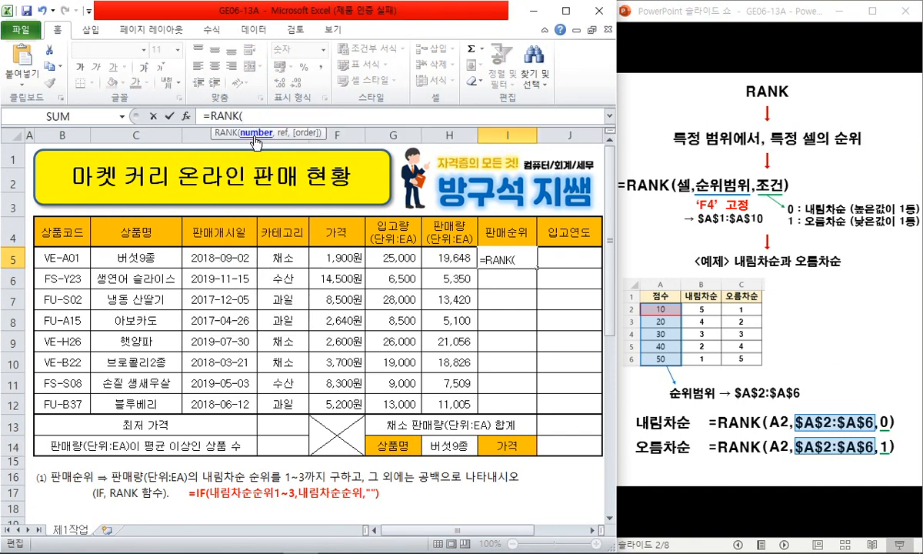
pyautogui.click(434, 254)
pyautogui.write(',')
pyautogui.moveTo(434, 254); pyautogui.dragTo(440, 401)
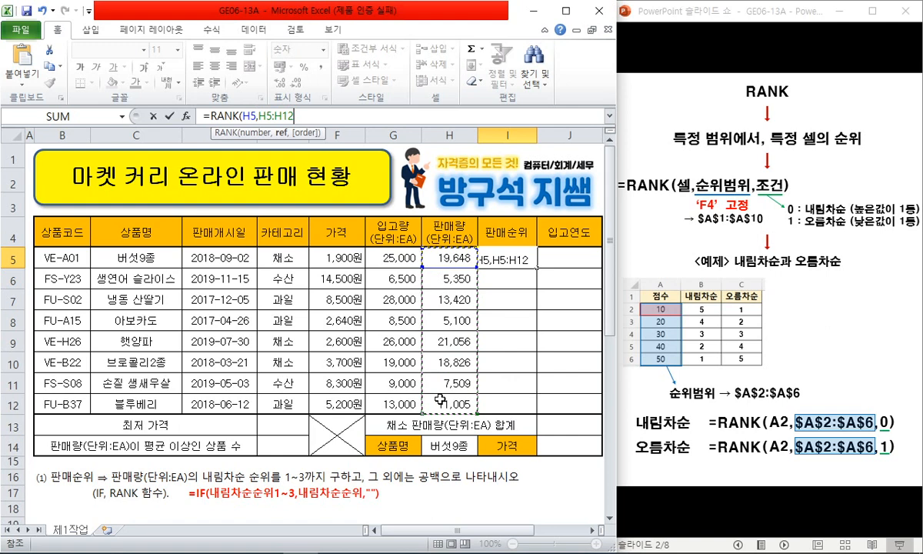
pyautogui.press('F4')
pyautogui.write(',')
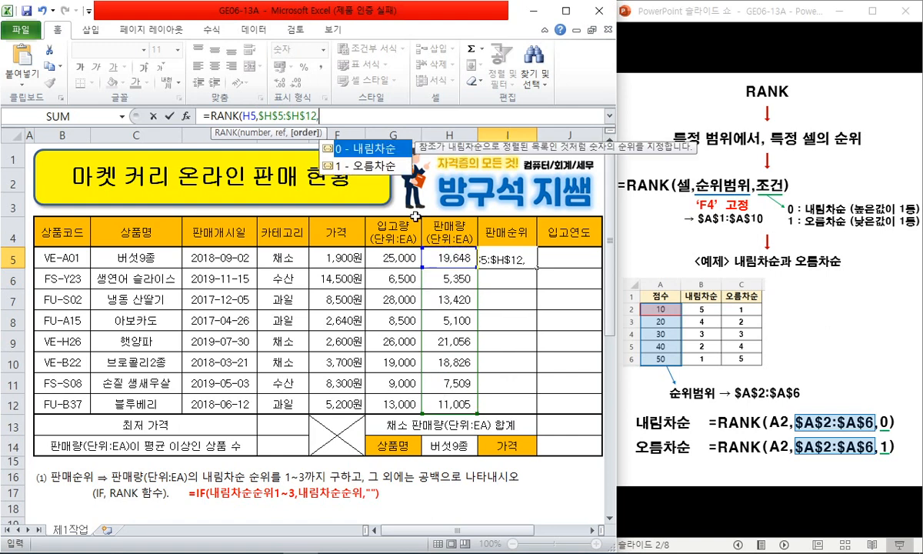
pyautogui.doubleClick(389, 148)
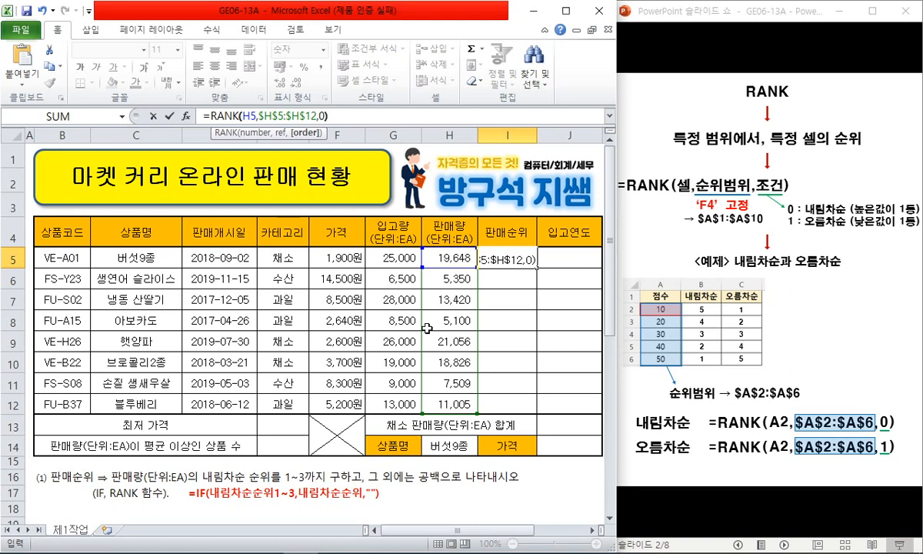
pyautogui.hotkey('ctrl', 'Return')
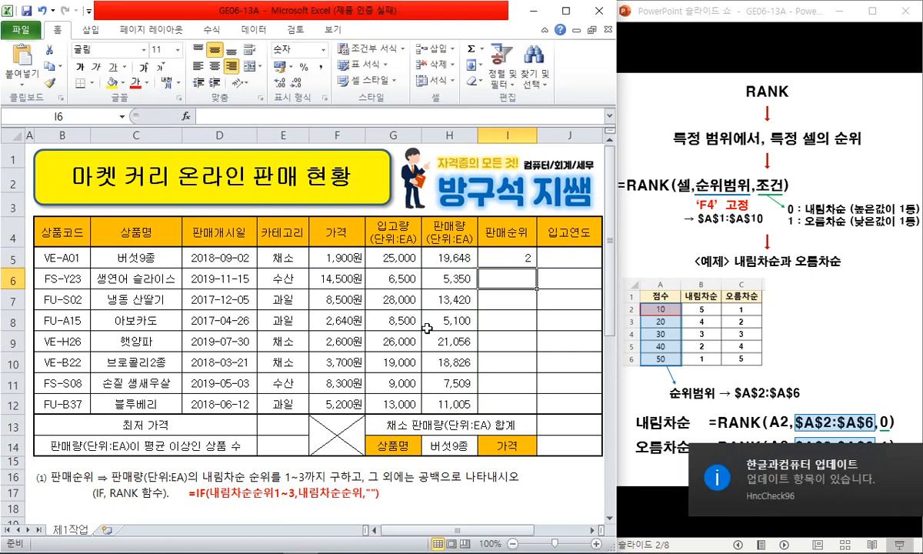
# Copy the RANK formula from I5 down the 판매순위 column through I12.
pyautogui.hotkey('ctrl', 'c')
pyautogui.hotkey('shift', 'Down')
pyautogui.hotkey('shift', 'Down')
pyautogui.hotkey('shift', 'Down')
pyautogui.hotkey('shift', 'Down')
pyautogui.hotkey('shift', 'Down')
pyautogui.hotkey('shift', 'Down')
pyautogui.hotkey('shift', 'Down')
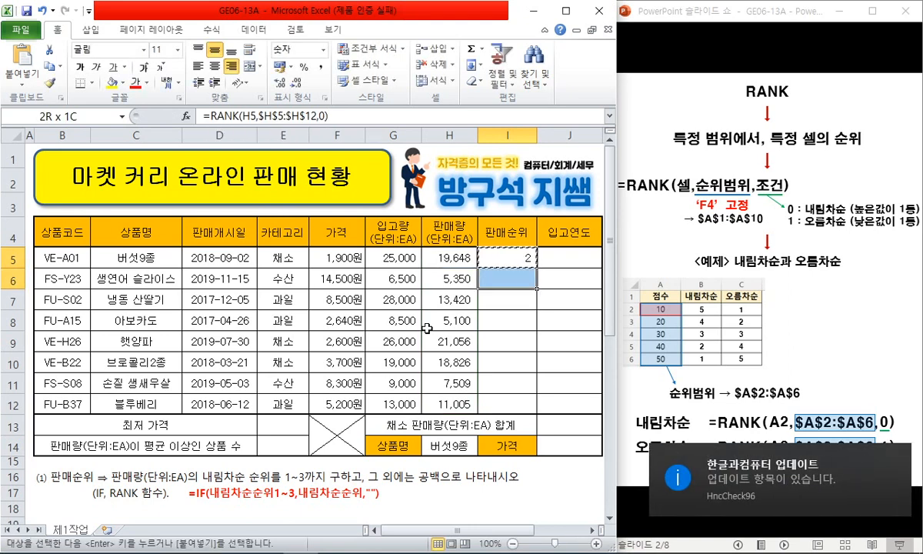
pyautogui.press('Menu')
pyautogui.press('s')
pyautogui.press('Return')
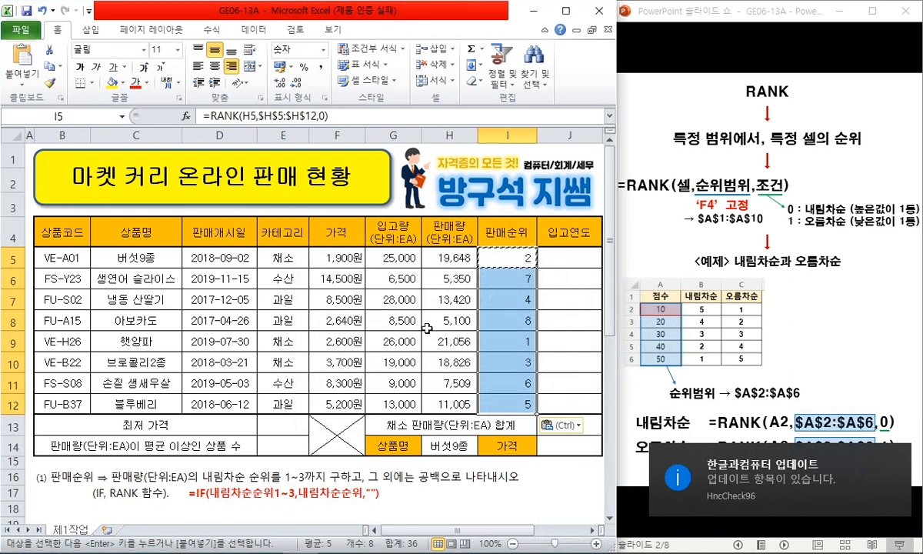
pyautogui.press('Down')
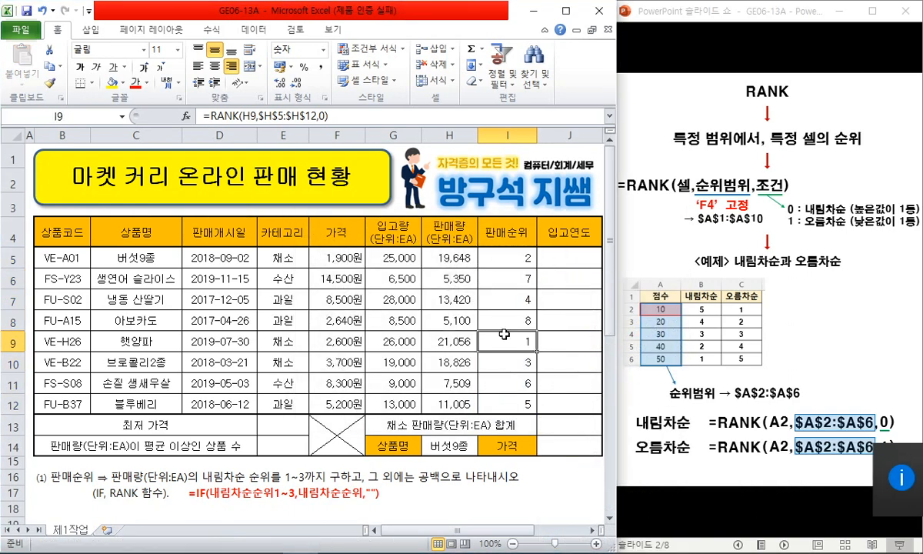
# Fill the cells ranked 1 to 3 (I5, I9 and I10) with yellow.
pyautogui.click(483, 260)
pyautogui.keyDown('ctrl'); pyautogui.click(512, 350); pyautogui.keyUp('ctrl')
pyautogui.keyDown('ctrl'); pyautogui.click(507, 361); pyautogui.keyUp('ctrl')
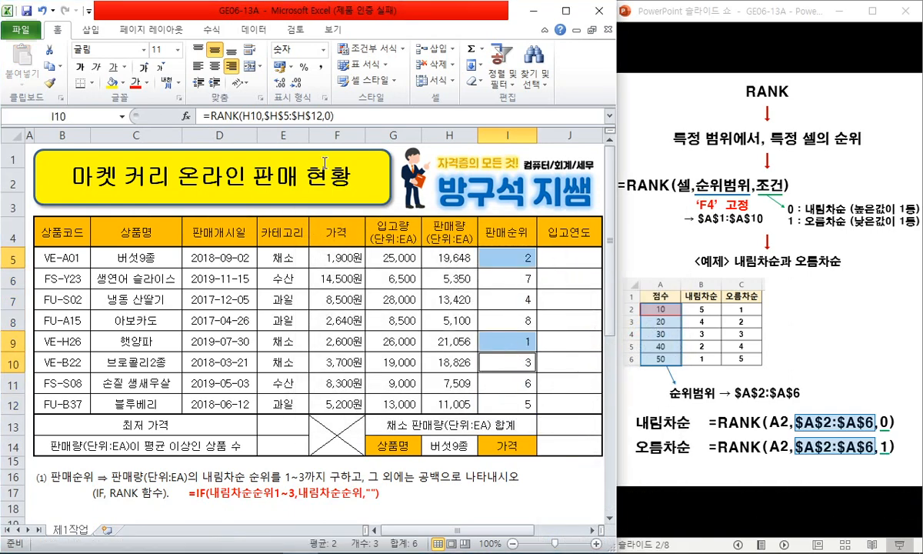
pyautogui.click(111, 83)
# Wrap the RANK formula in I5 in an IF condition so it reads =IF(RANK(H5,$H$5:$H$12,0)<=3.
pyautogui.click(502, 258)
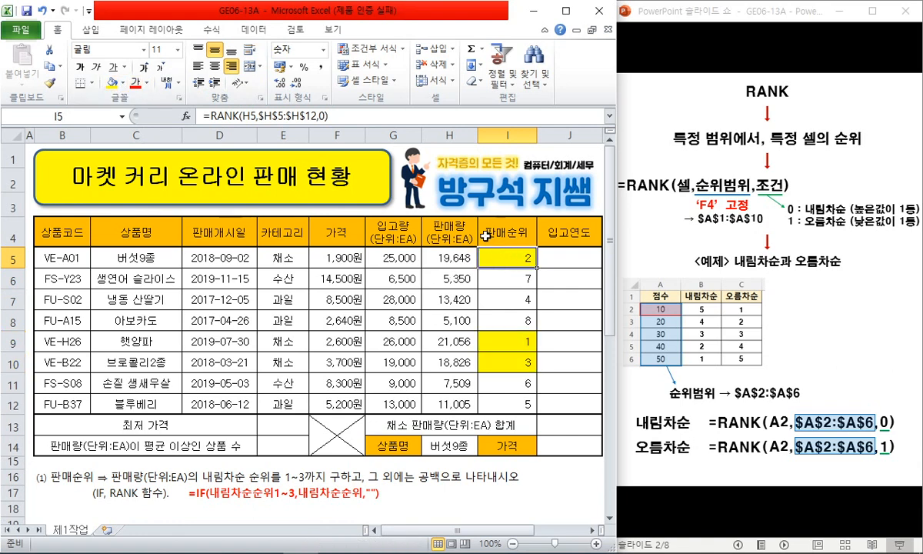
pyautogui.click(213, 115)
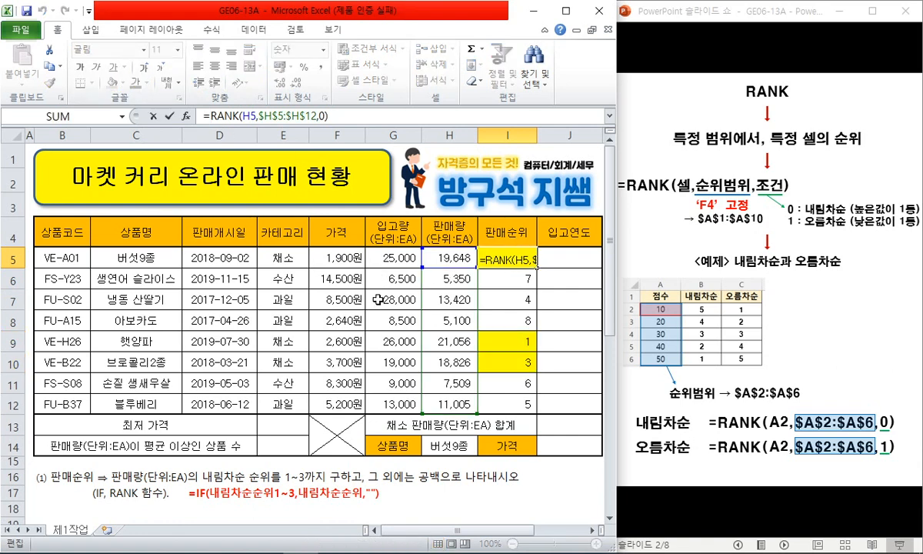
pyautogui.write('IF(')
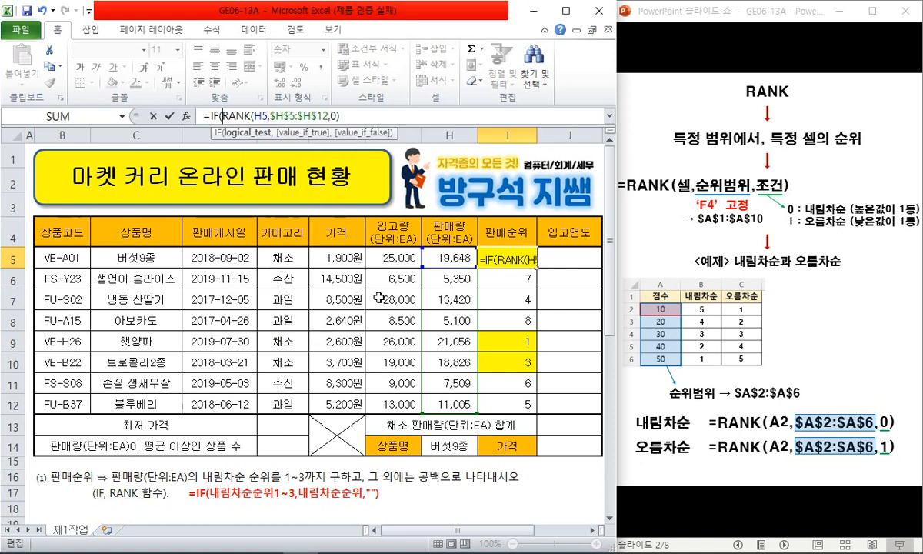
pyautogui.moveTo(223, 116); pyautogui.dragTo(338, 116)
pyautogui.press('Escape')
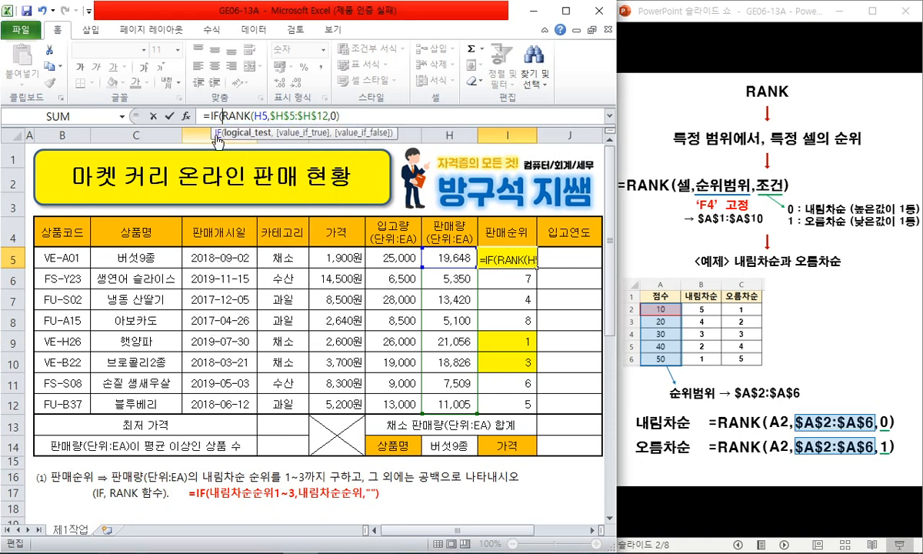
pyautogui.click(377, 116)
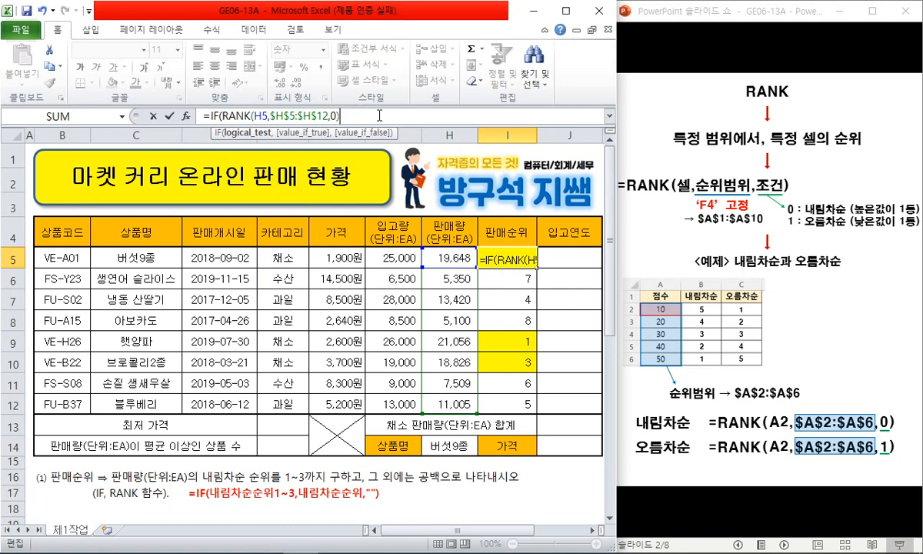
pyautogui.write('<=3')
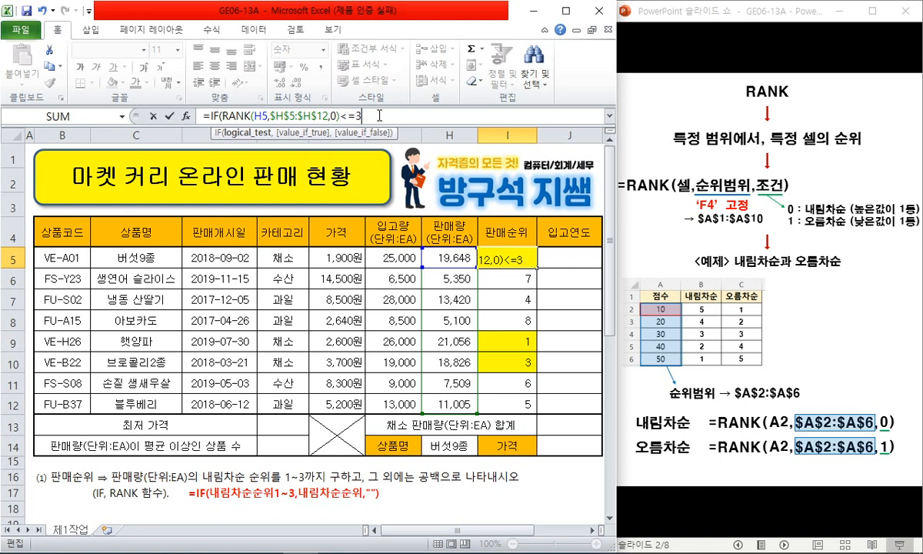
# Complete the I5 formula as =IF(RANK(H5,$H$5:$H$12,0)<=3,RANK(H5,$H$5:$H$12,0),"").
pyautogui.write(',RANK(')
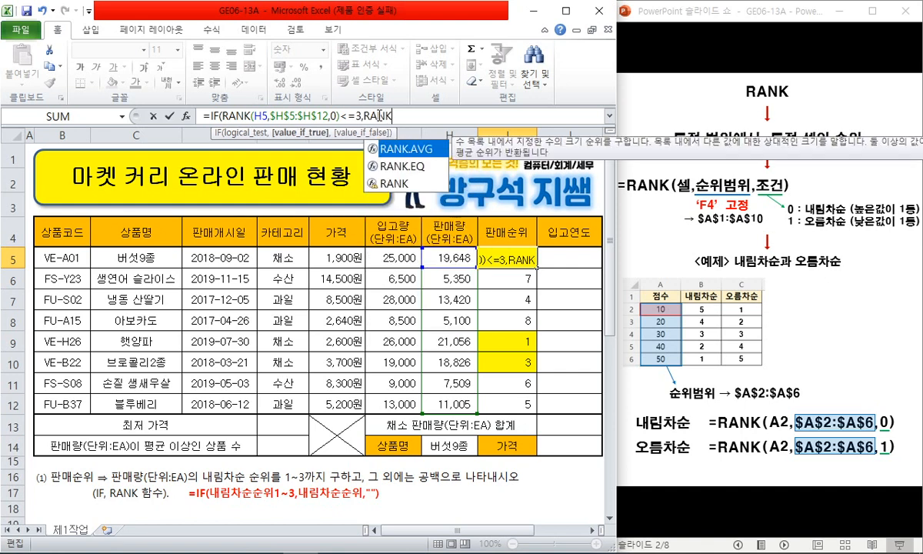
pyautogui.click(459, 254)
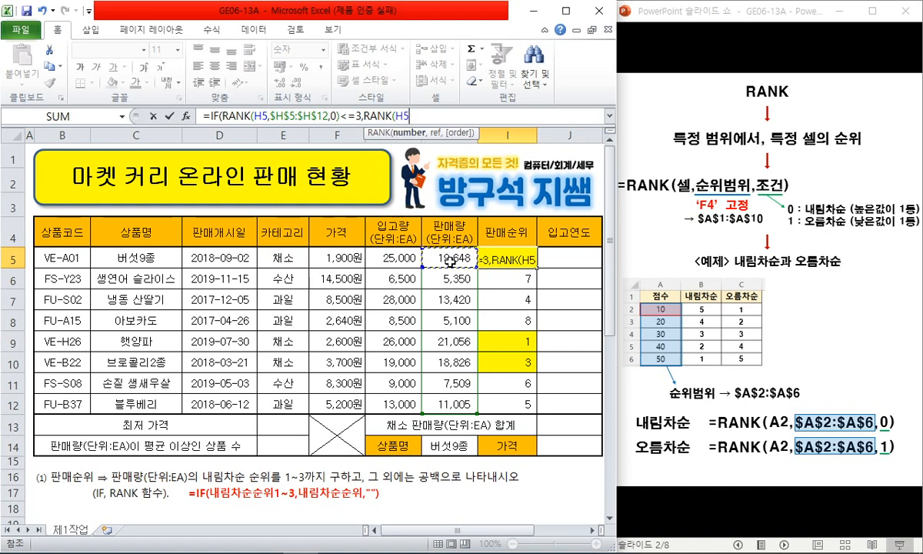
pyautogui.write(',')
pyautogui.moveTo(459, 254); pyautogui.dragTo(459, 398)
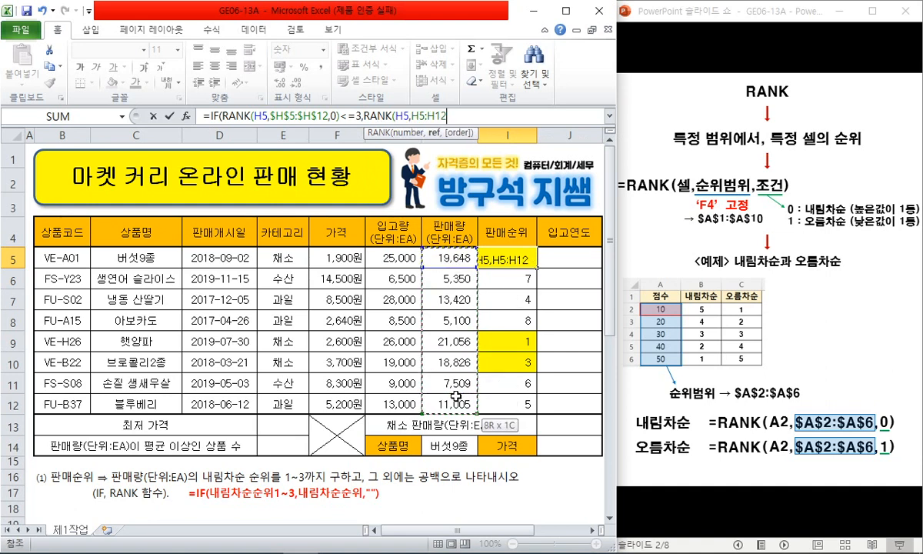
pyautogui.press('F4')
pyautogui.write(',')
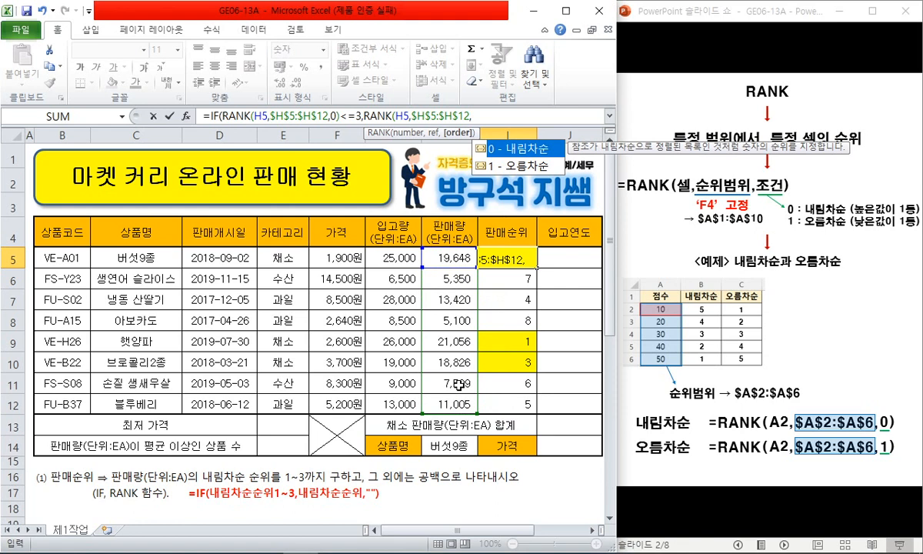
pyautogui.write('0),')
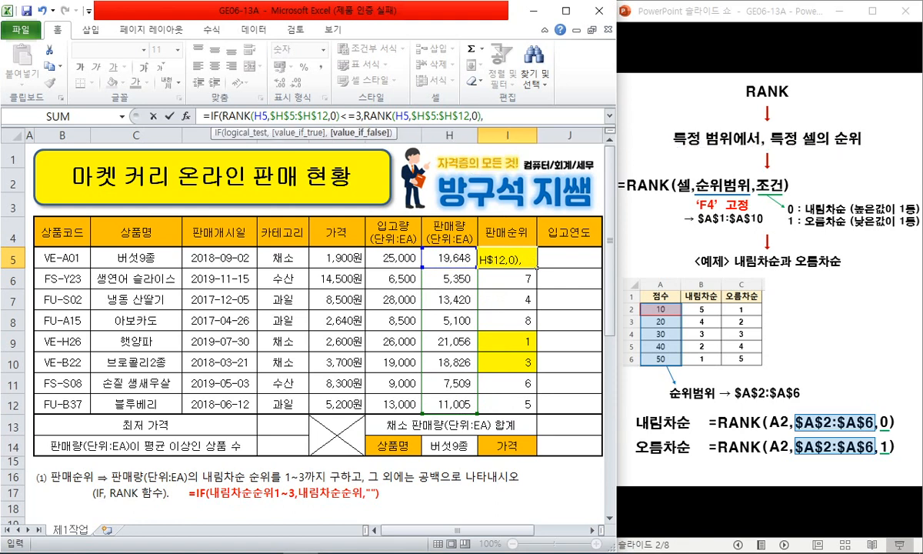
pyautogui.moveTo(228, 120); pyautogui.dragTo(465, 121)
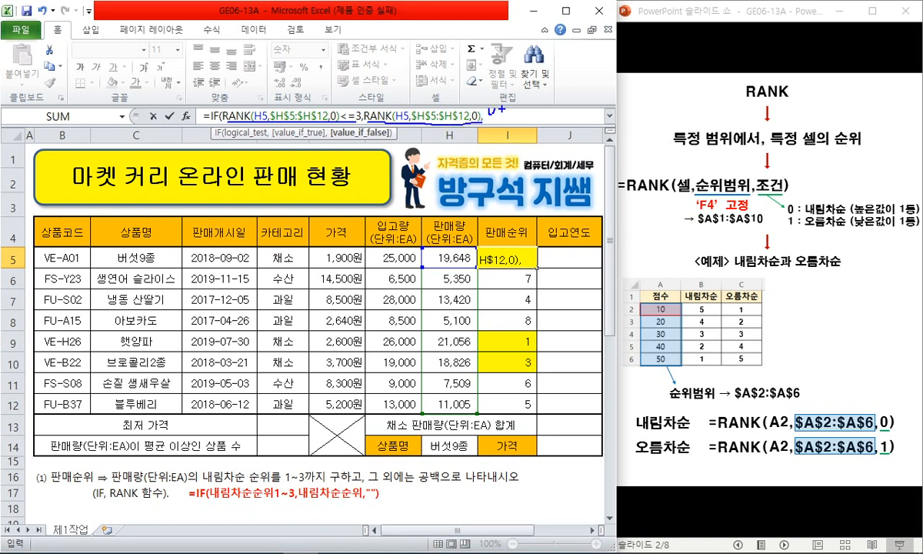
pyautogui.press('Escape')
pyautogui.write('""')
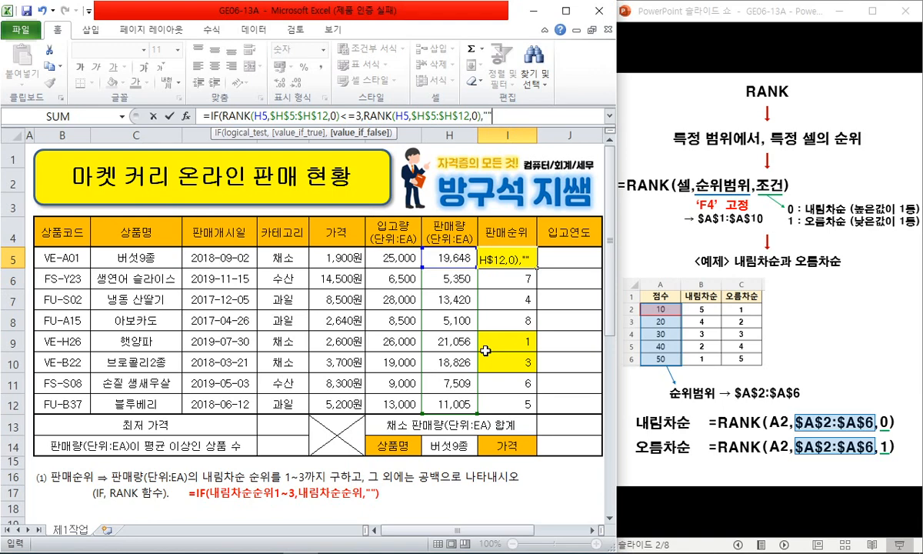
pyautogui.hotkey('ctrl', 'Return')
# Copy I5 and paste only its formula down the 판매순위 column through I12.
pyautogui.hotkey('ctrl', 'c')
pyautogui.hotkey('shift', 'Down')
pyautogui.hotkey('shift', 'Down')
pyautogui.hotkey('shift', 'Down')
pyautogui.hotkey('shift', 'Down')
pyautogui.hotkey('shift', 'Down')
pyautogui.hotkey('shift', 'Down')
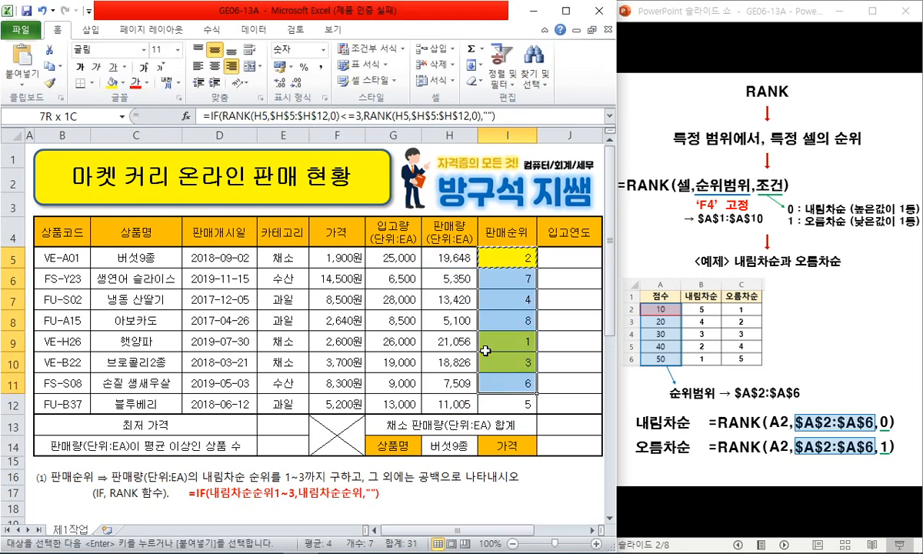
pyautogui.hotkey('shift', 'Down')
pyautogui.press('Menu')
pyautogui.press('s')
pyautogui.press('f')
pyautogui.press('Return')
pyautogui.press('Escape')
# Remove the fill color from the 판매순위 cells I5:I12.
pyautogui.moveTo(502, 341); pyautogui.dragTo(507, 333)
pyautogui.moveTo(521, 258); pyautogui.dragTo(505, 396)
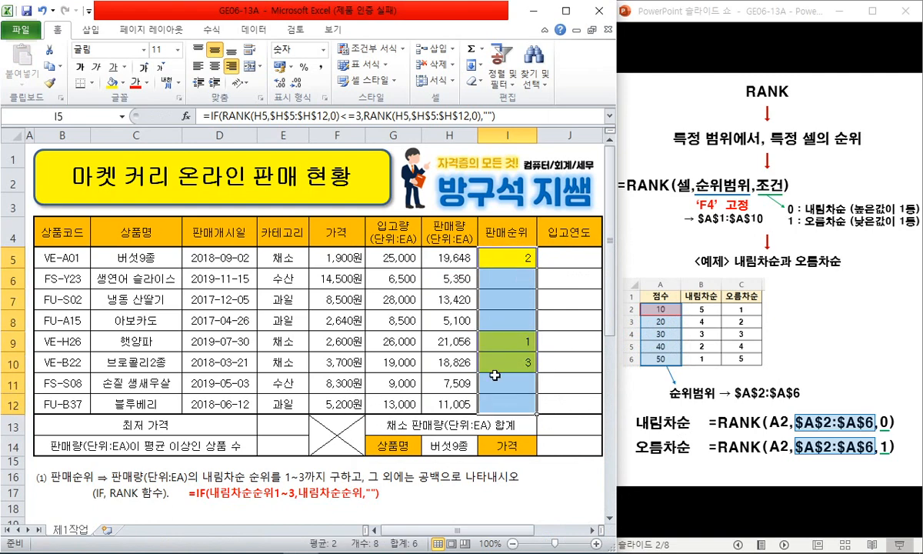
pyautogui.click(120, 83)
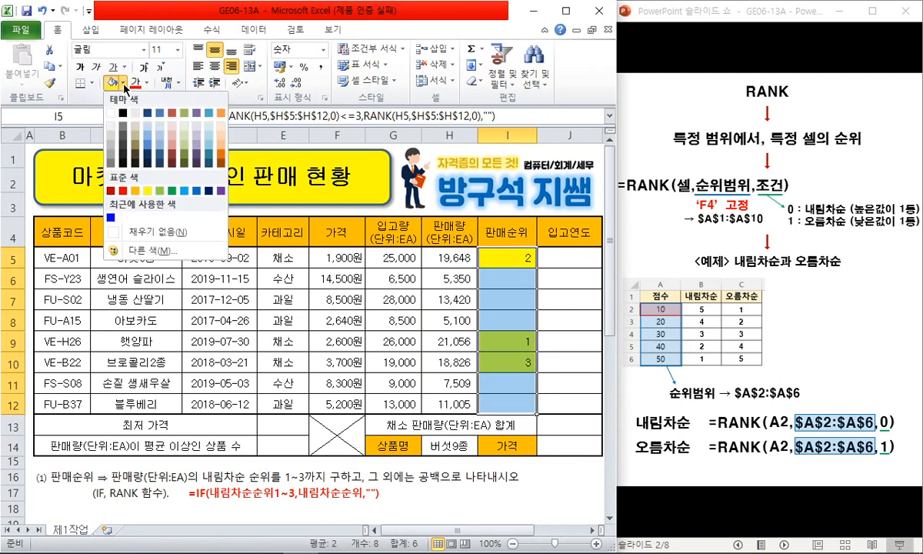
pyautogui.click(166, 232)
pyautogui.click(525, 254)
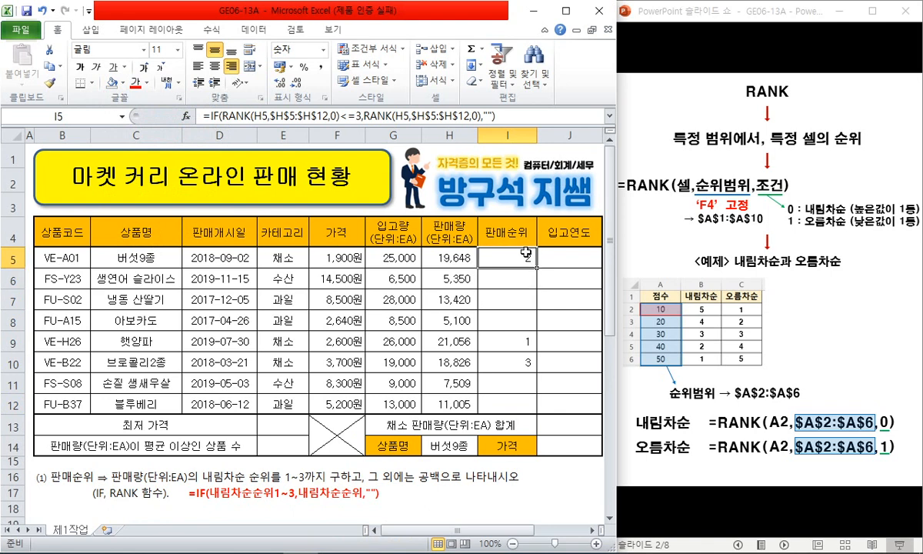
pyautogui.click(481, 338)
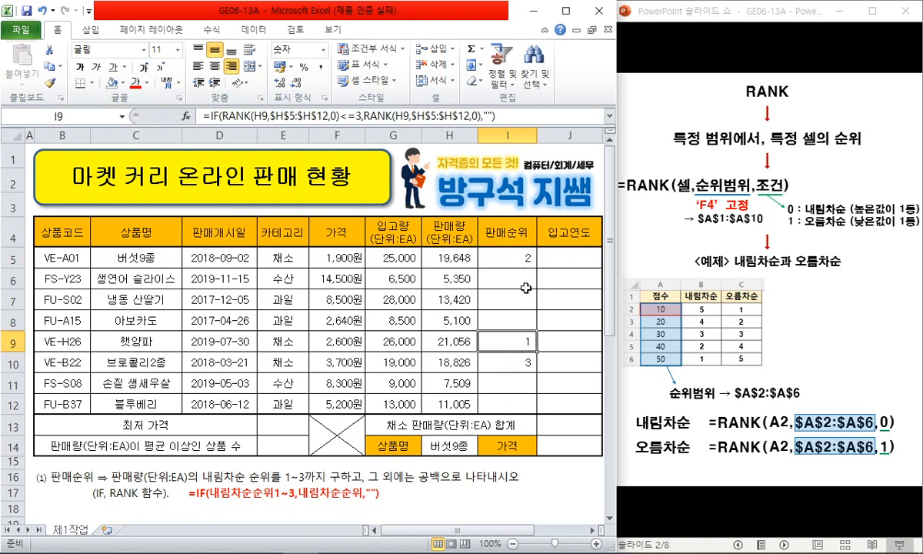
# Delete rows 16 to 20, which hold the finished task (1) 판매순위 instructions.
pyautogui.click(126, 472)
pyautogui.click(20, 476)
pyautogui.scroll(-1, 80, 464)
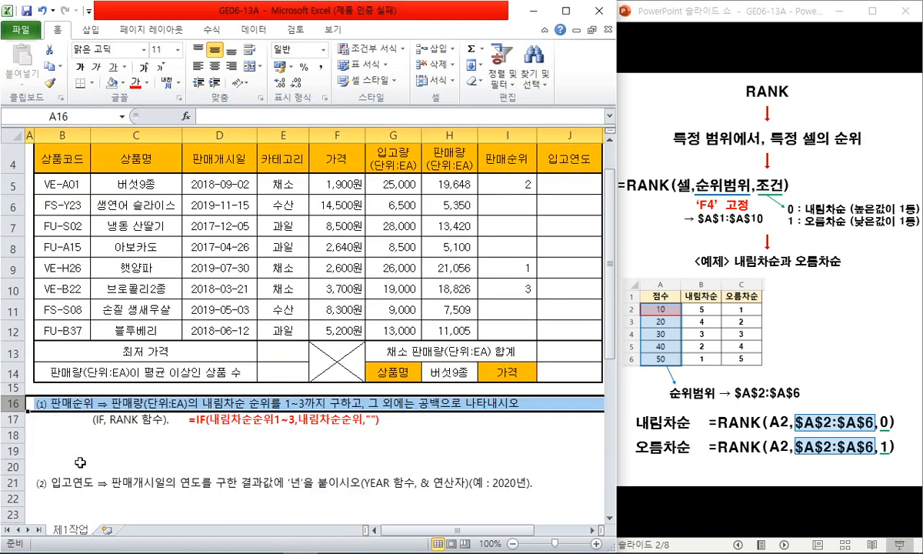
pyautogui.keyDown('shift'); pyautogui.click(14, 467); pyautogui.keyUp('shift')
pyautogui.rightClick(14, 467)
pyautogui.click(35, 363)
pyautogui.scroll(1, 213, 375)
pyautogui.click(283, 425)
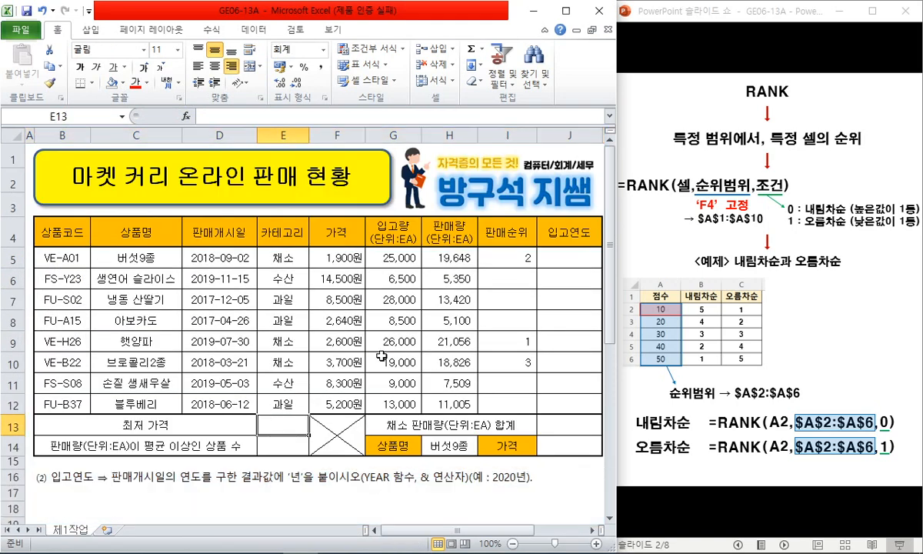
# Switch to the PowerPoint slide show and advance to the YEAR slide to review the YEAR, MONTH, DAY and DATE functions.
pyautogui.click(561, 257)
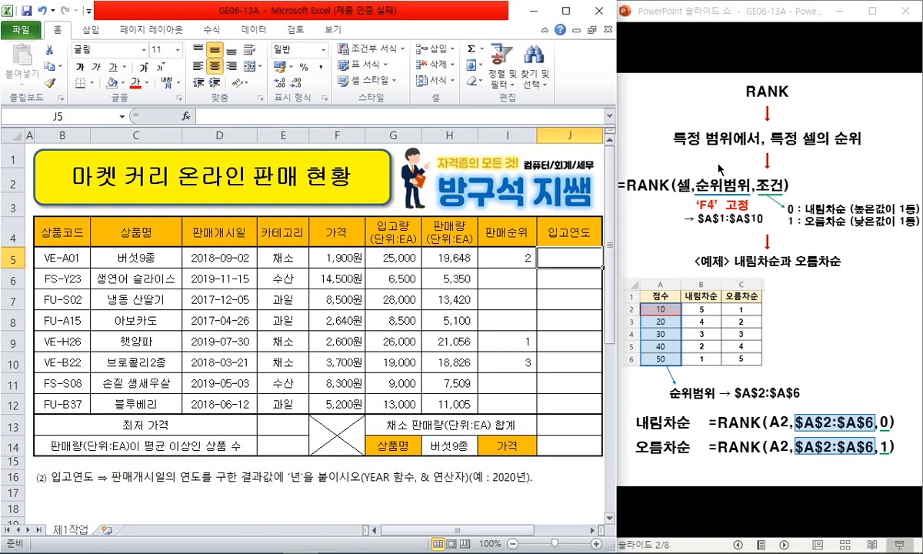
pyautogui.click(729, 27)
pyautogui.press('Right')
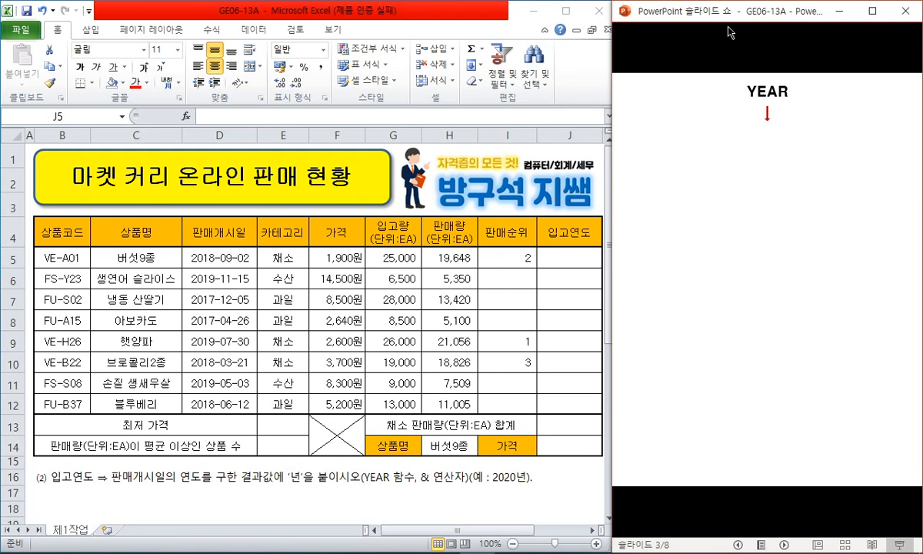
pyautogui.press('Right')
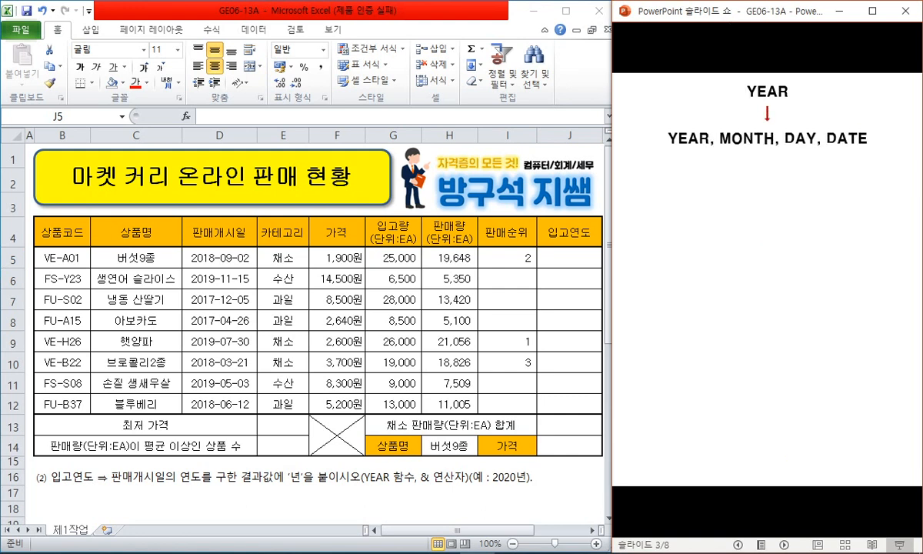
pyautogui.press('Right')
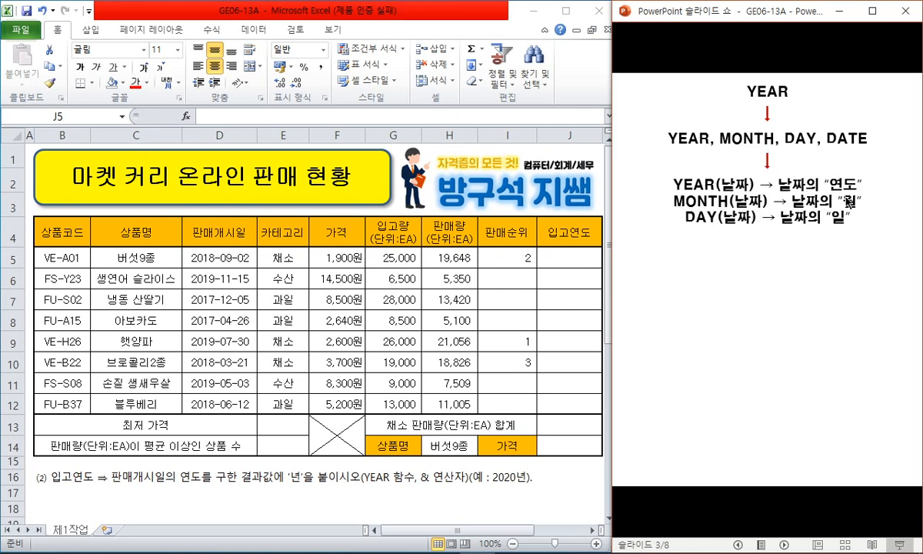
pyautogui.press('Right')
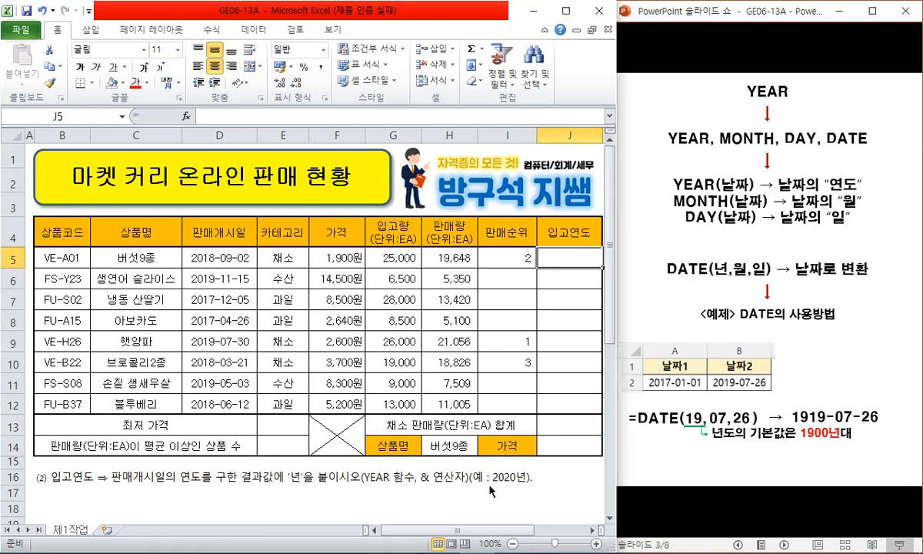
pyautogui.click(454, 492)
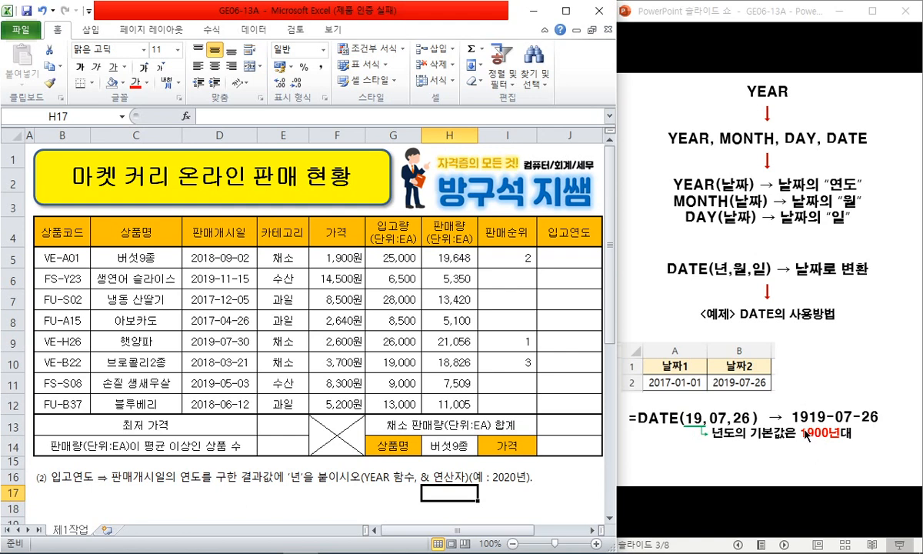
pyautogui.click(571, 363)
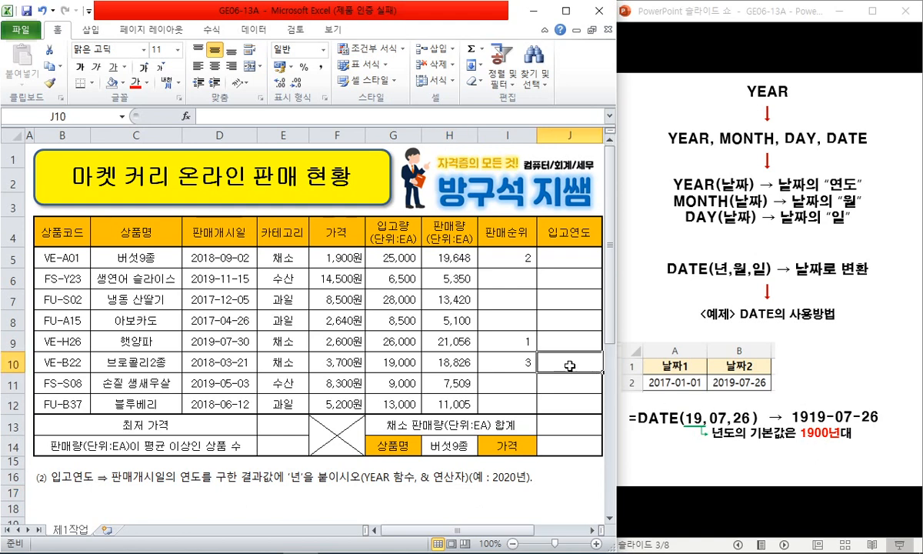
pyautogui.click(396, 481)
pyautogui.click(498, 495)
pyautogui.click(568, 424)
# Fill the 입고연도 cells J5:J12 in Excel with the formula =YEAR(D5)&"년".
pyautogui.moveTo(570, 258); pyautogui.dragTo(566, 405)
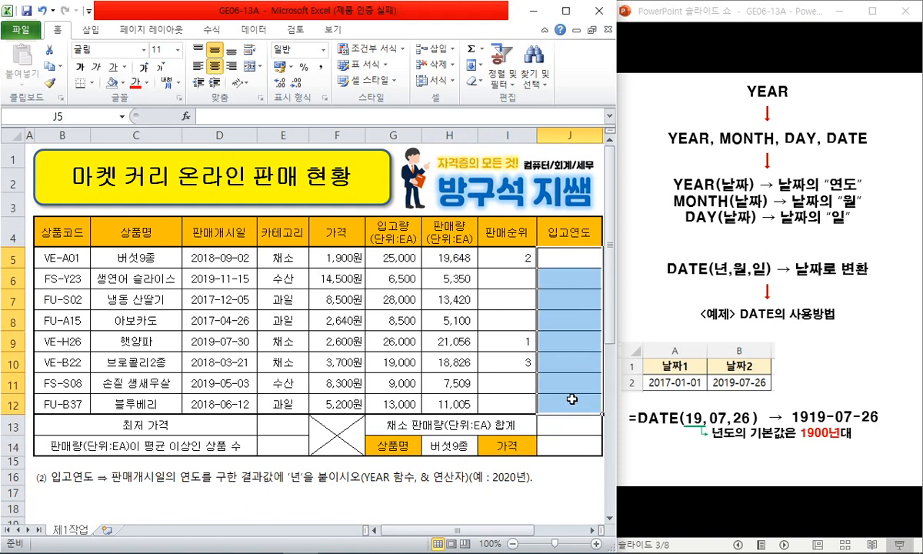
pyautogui.write('=YEAR(')
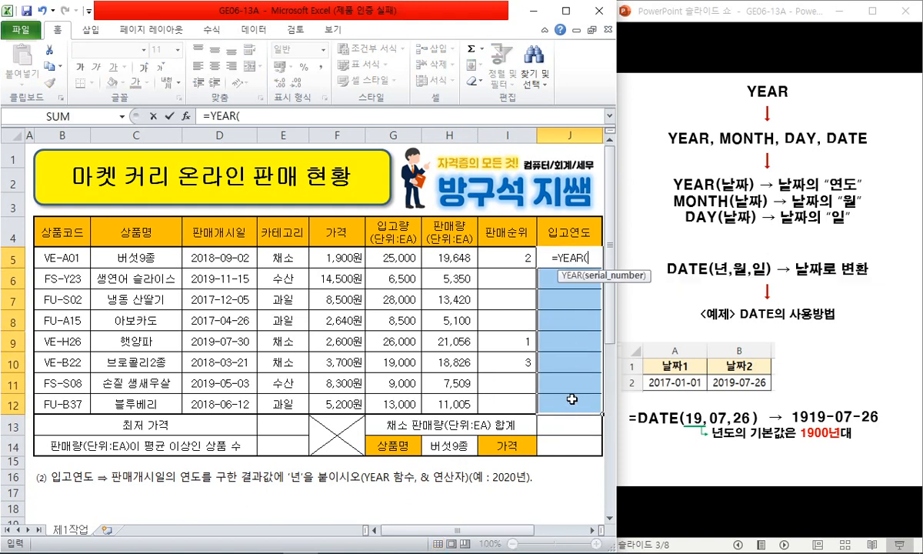
pyautogui.click(221, 247)
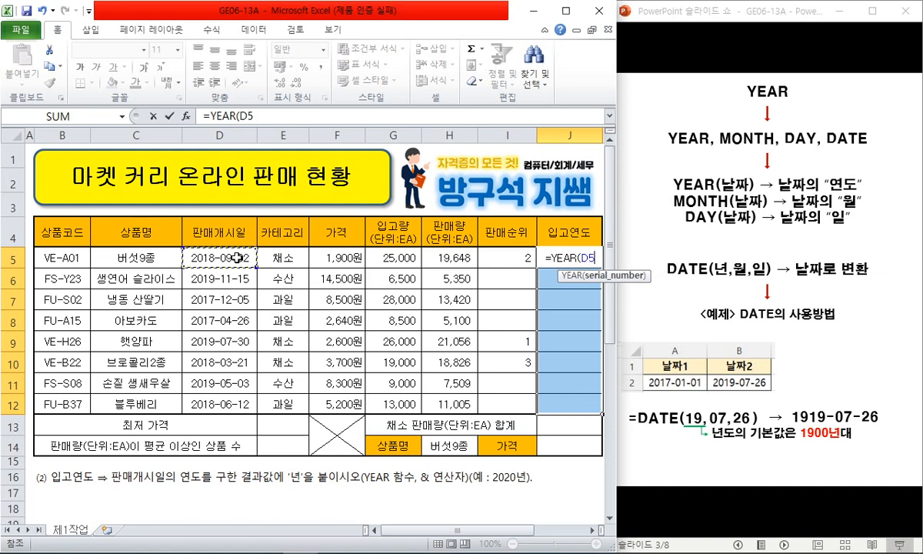
pyautogui.write(')&')
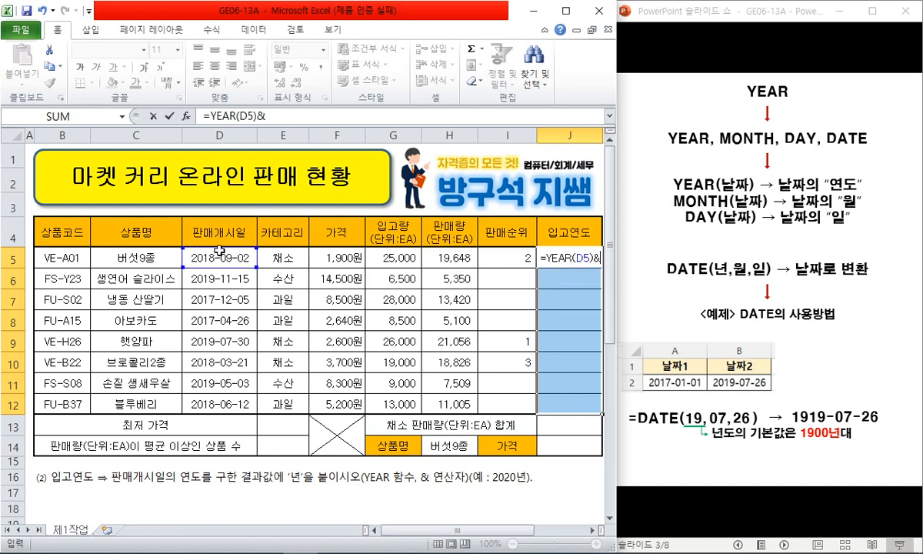
pyautogui.write('"년"')
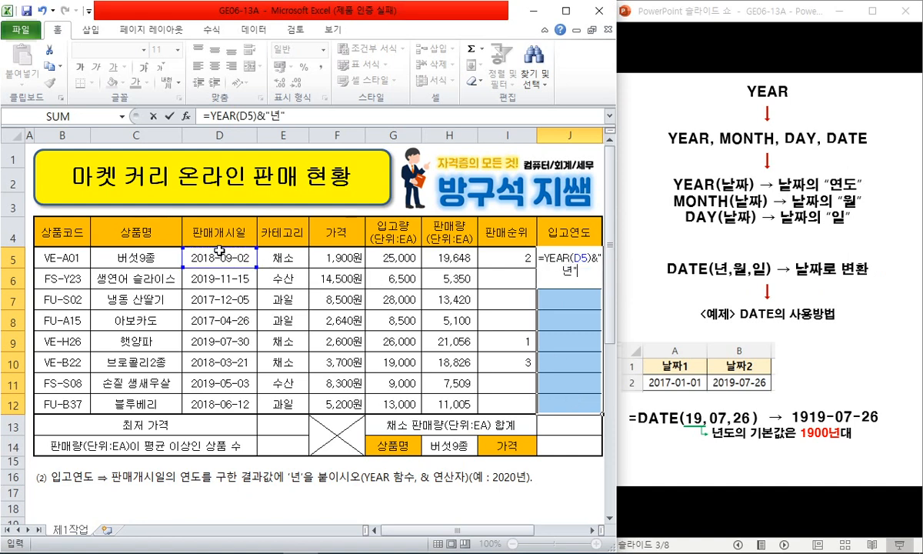
pyautogui.hotkey('ctrl', 'Return')
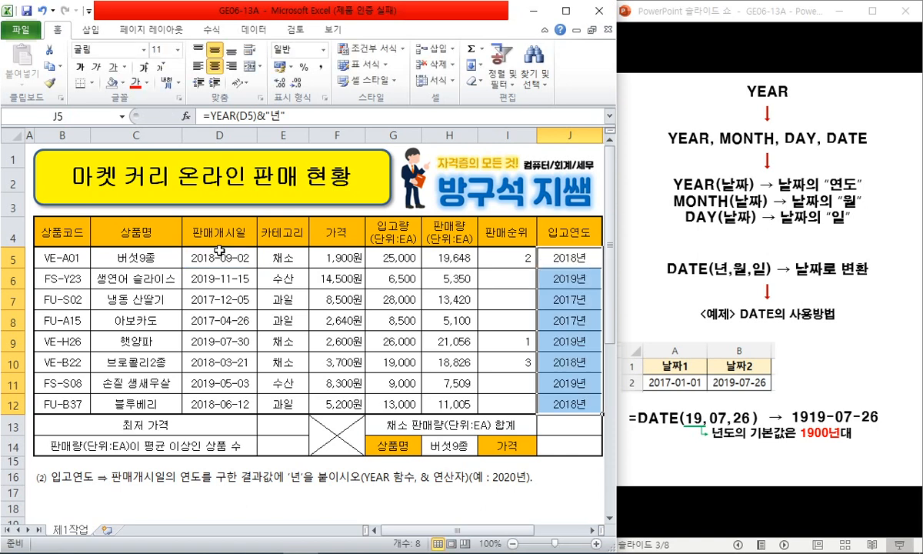
pyautogui.click(541, 251)
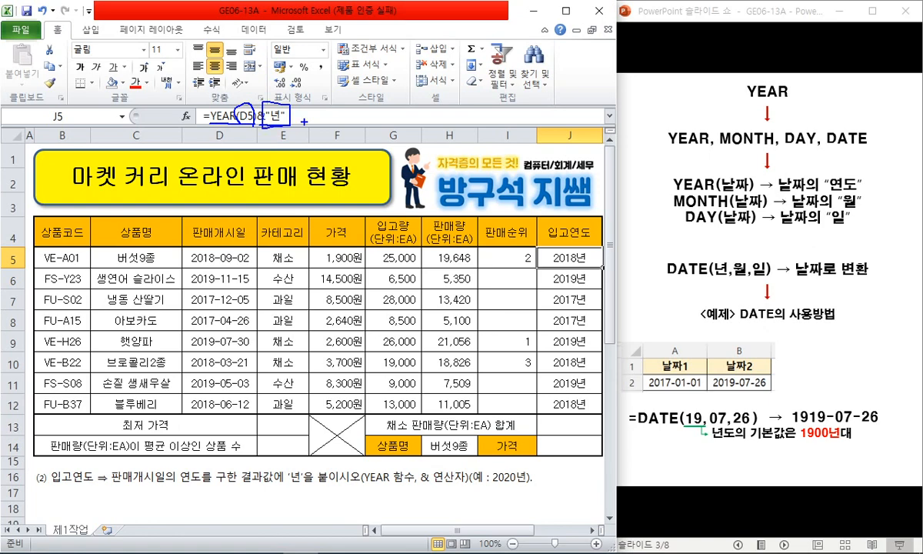
pyautogui.press('Escape')
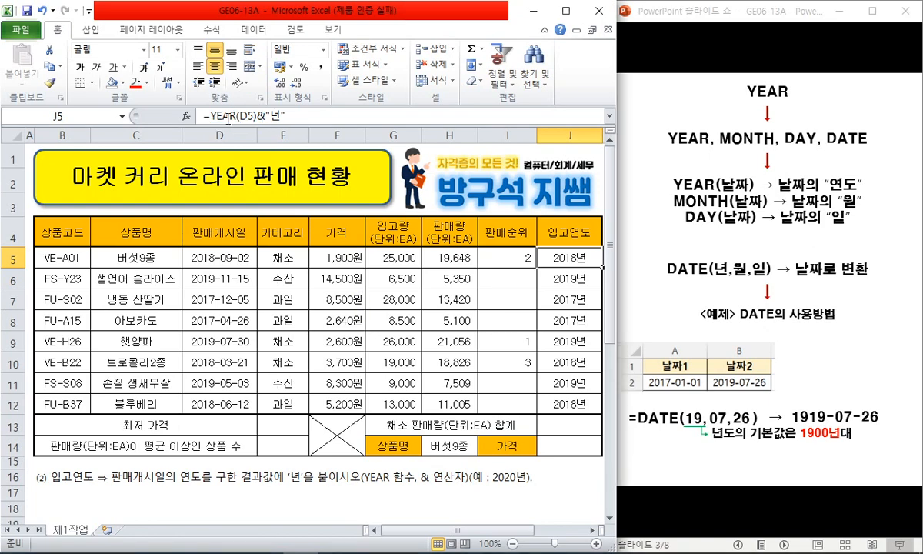
# Delete rows 16 to 19, which hold the finished task (2) 입고연도 instructions.
pyautogui.click(13, 477)
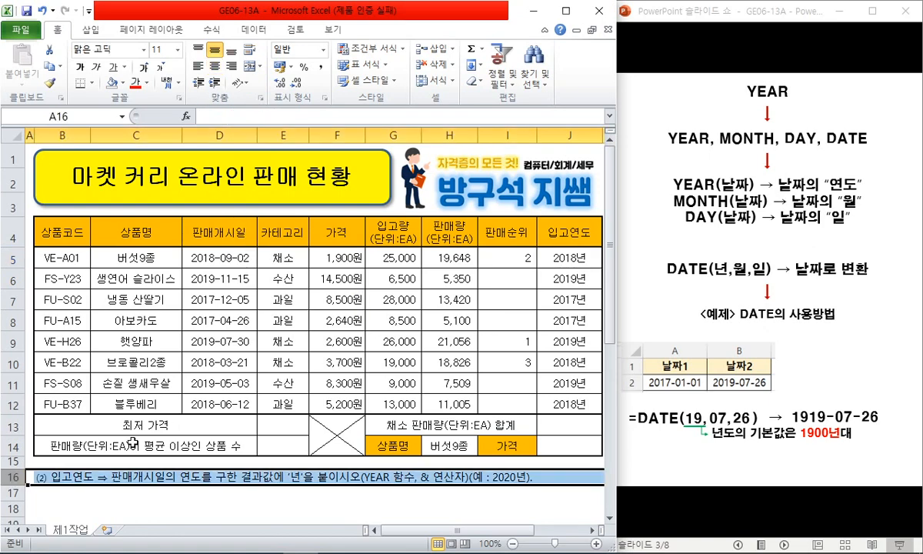
pyautogui.scroll(-2, 14, 477)
pyautogui.keyDown('shift'); pyautogui.click(15, 378); pyautogui.keyUp('shift')
pyautogui.rightClick(15, 378)
pyautogui.click(52, 278)
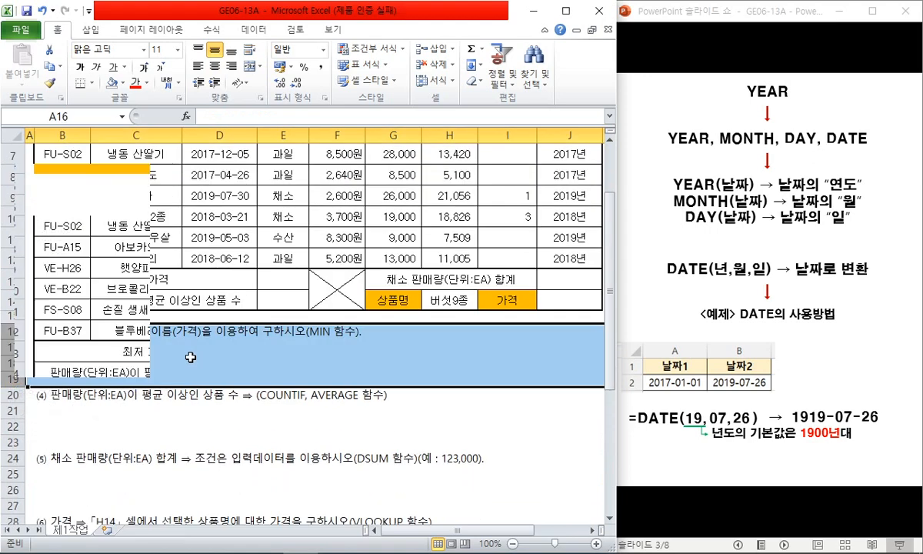
pyautogui.scroll(2, 246, 354)
pyautogui.click(131, 492)
# Switch to the PowerPoint slide show and advance through the MIN slide to review the MAX, MIN, MEDIAN, LARGE and SMALL examples.
pyautogui.click(729, 25)
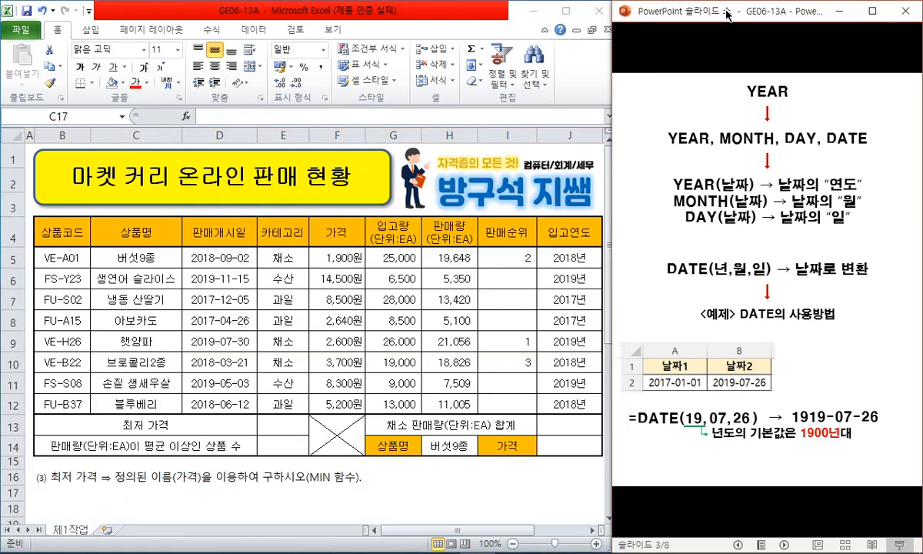
pyautogui.click(729, 53)
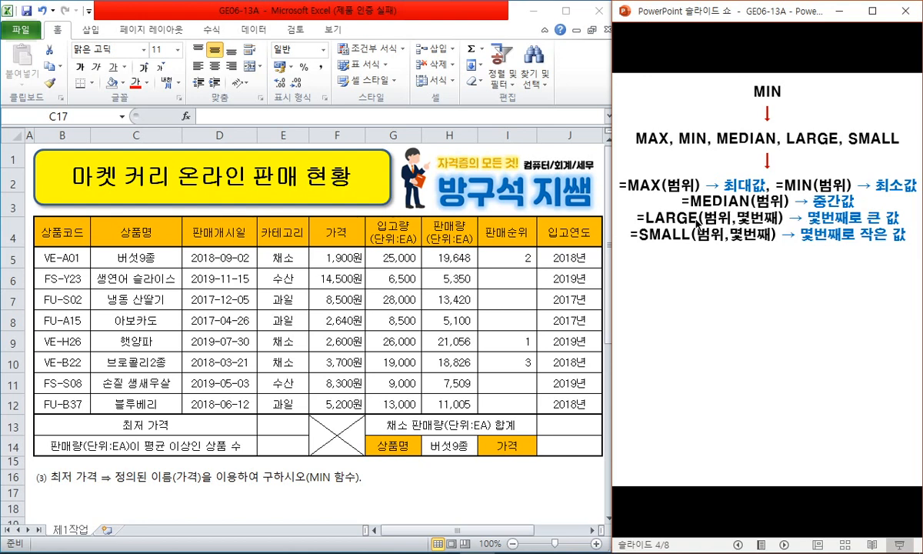
pyautogui.click(824, 258)
pyautogui.click(815, 245)
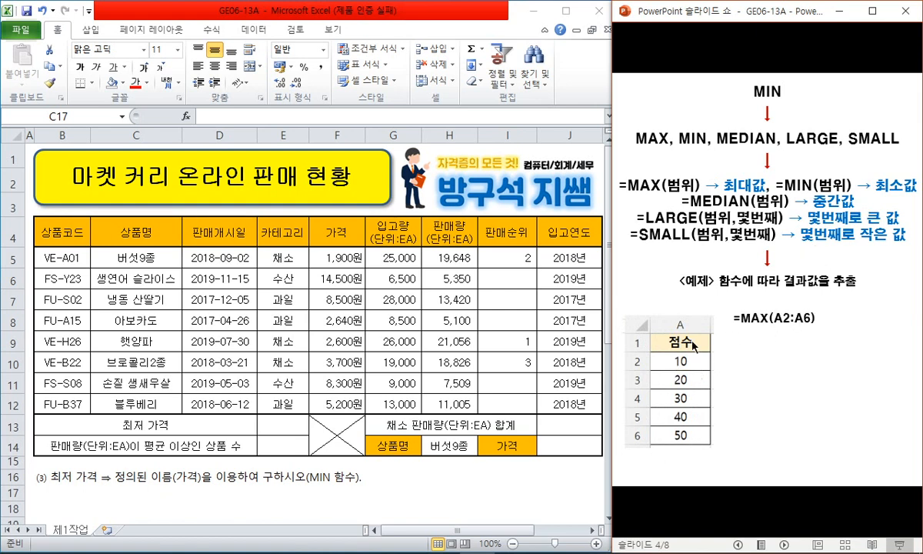
pyautogui.click(840, 319)
pyautogui.click(879, 283)
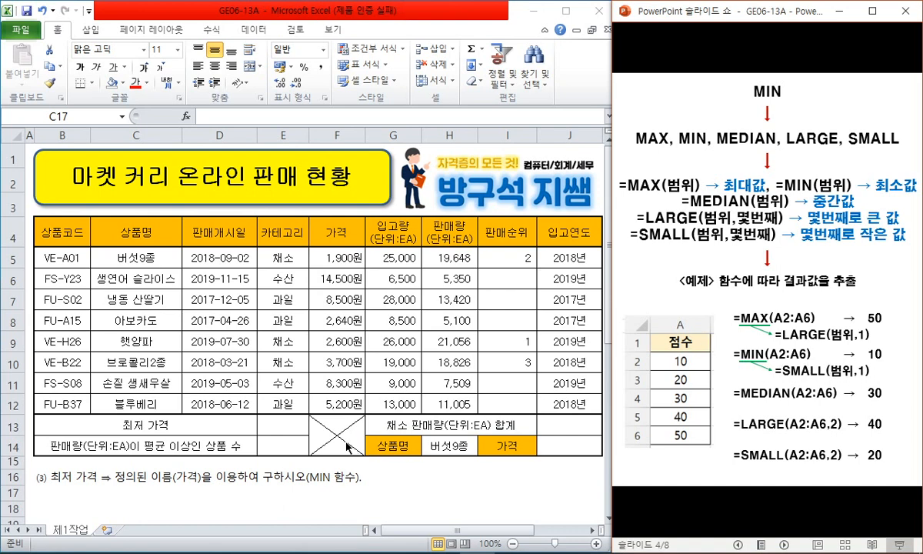
# Fill the 최저 가격 result cell E13 in Excel with the formula =MIN(가격).
pyautogui.click(283, 422)
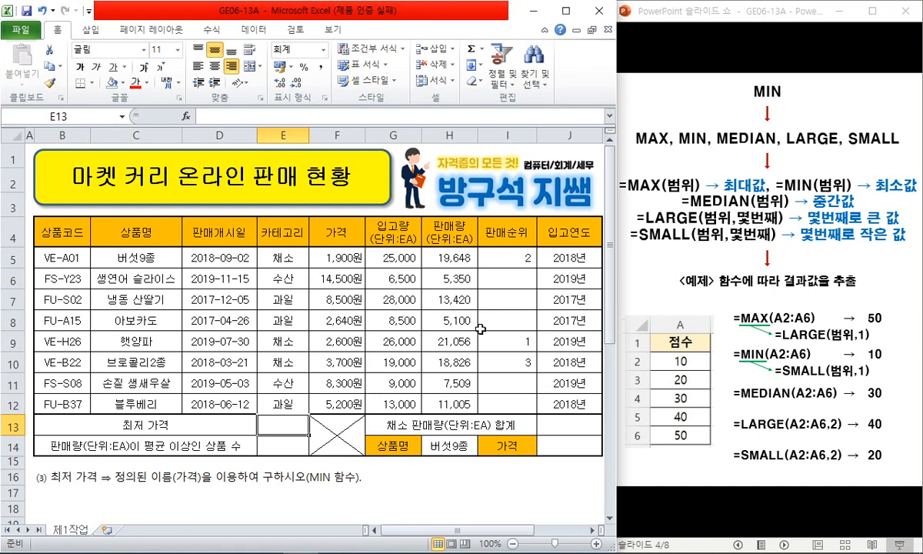
pyautogui.write('=')
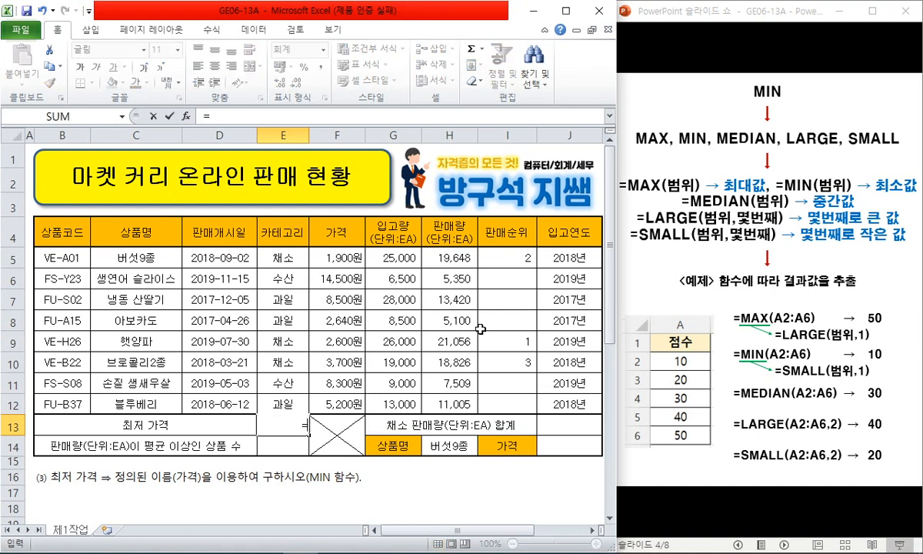
pyautogui.write('MIN(가격')
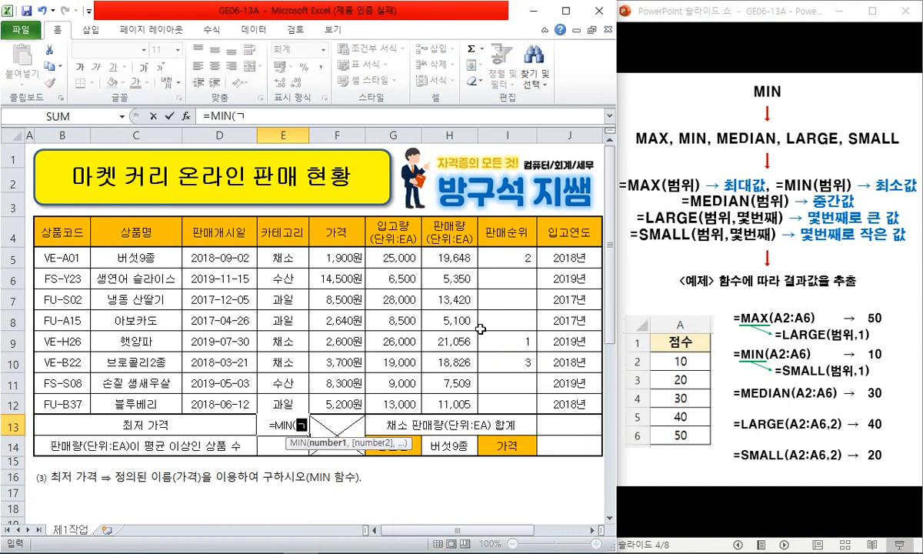
pyautogui.press('Return')
# Try a MIN formula in E14 with the price cells F5:F12 selected as its range, and clear the cell.
pyautogui.write('=MIN(')
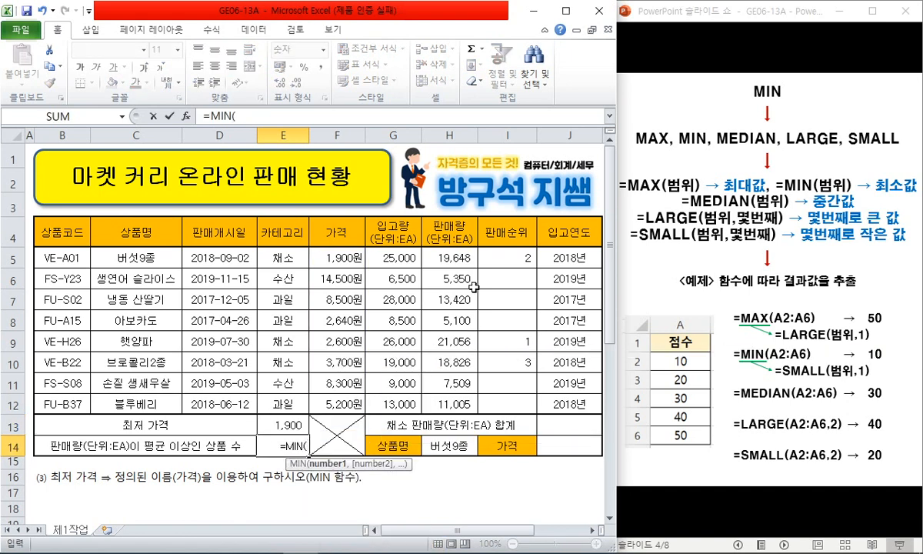
pyautogui.click(281, 253)
pyautogui.click(331, 260)
pyautogui.moveTo(331, 259); pyautogui.dragTo(334, 393)
pyautogui.write(')')
pyautogui.press('Return')
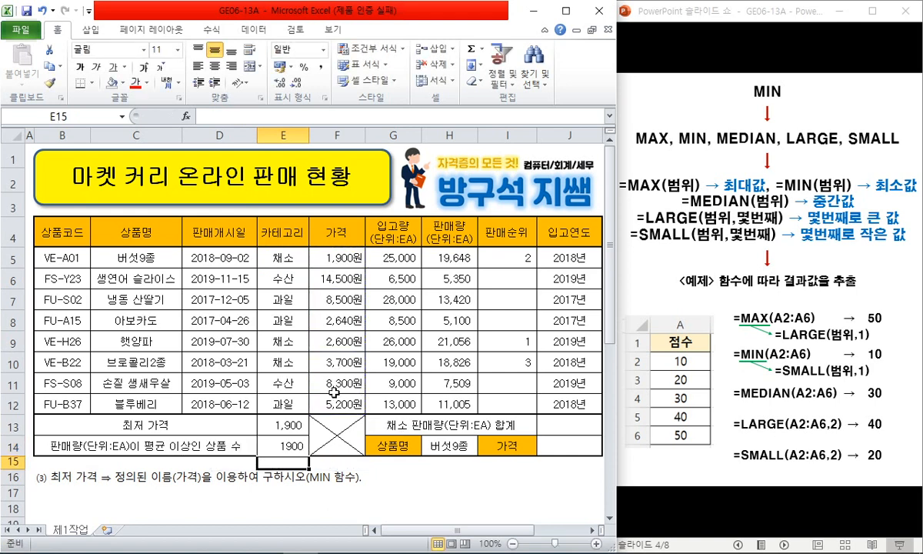
pyautogui.click(282, 445)
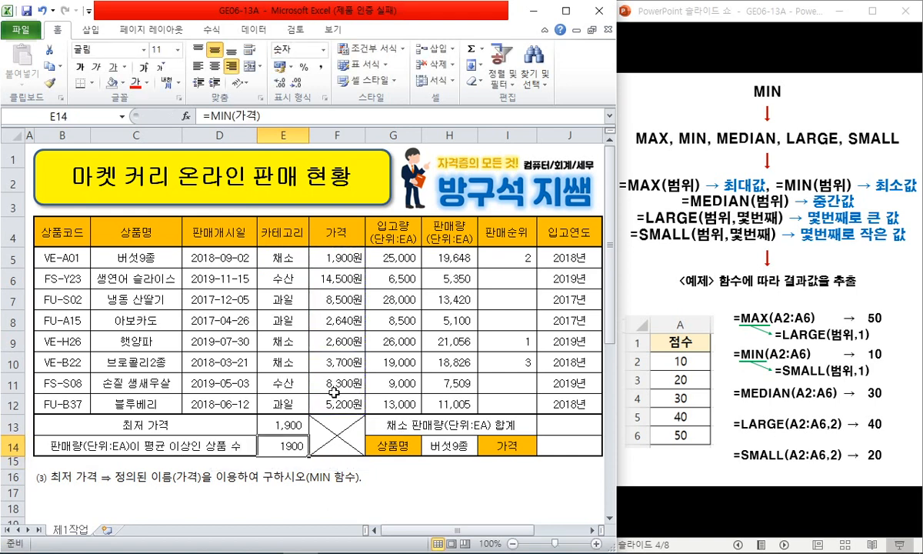
pyautogui.press('Delete')
# Delete rows 16 to 19, which hold the finished task (3) 최저 가격 instructions.
pyautogui.click(130, 445)
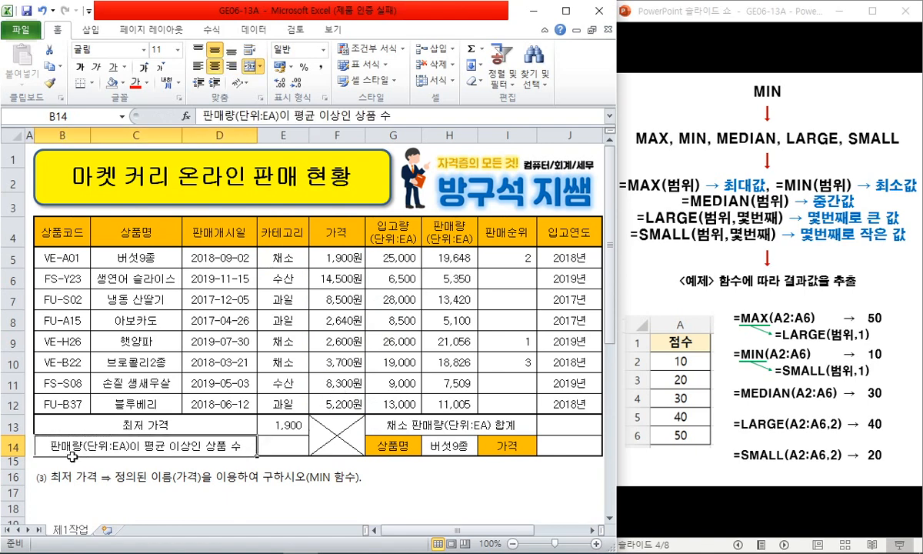
pyautogui.click(14, 476)
pyautogui.scroll(-1, 40, 465)
pyautogui.keyDown('shift'); pyautogui.click(12, 452); pyautogui.keyUp('shift')
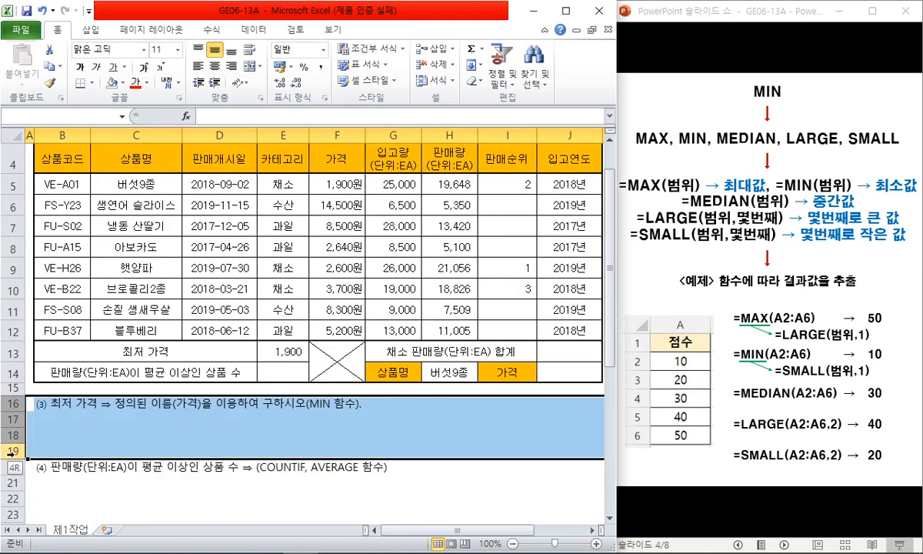
pyautogui.rightClick(12, 452)
pyautogui.click(58, 361)
pyautogui.scroll(1, 216, 360)
pyautogui.click(260, 410)
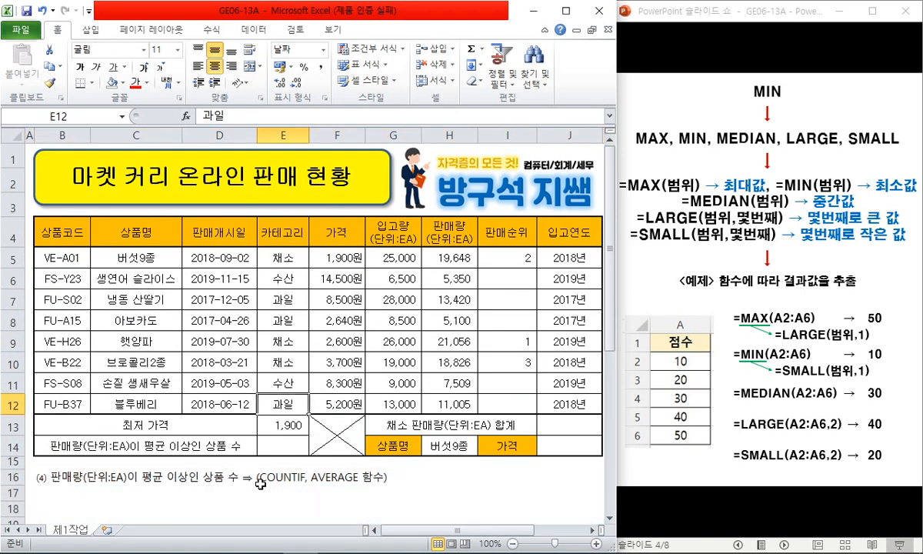
# Switch to the PowerPoint slide show and advance to the COUNTIF, SUMIF, AVERAGEIF slide.
pyautogui.click(271, 444)
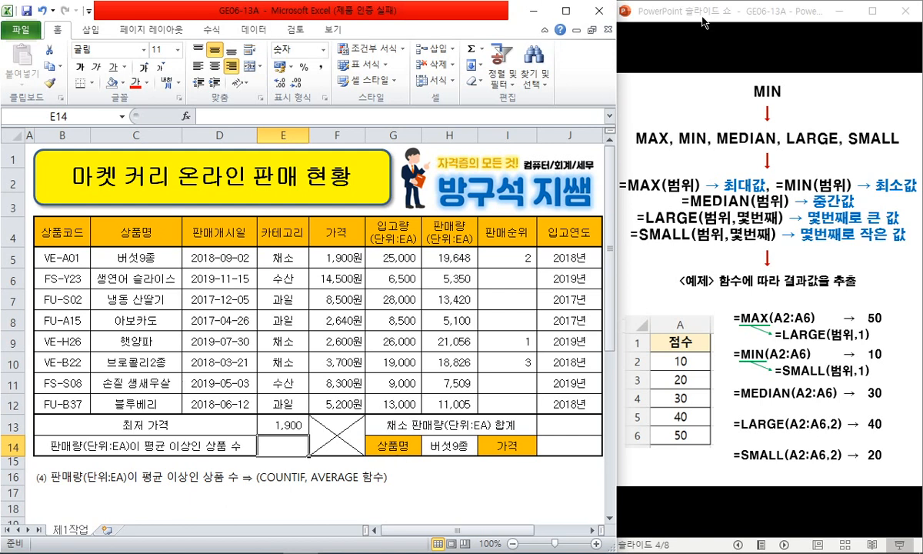
pyautogui.click(658, 17)
pyautogui.click(757, 167)
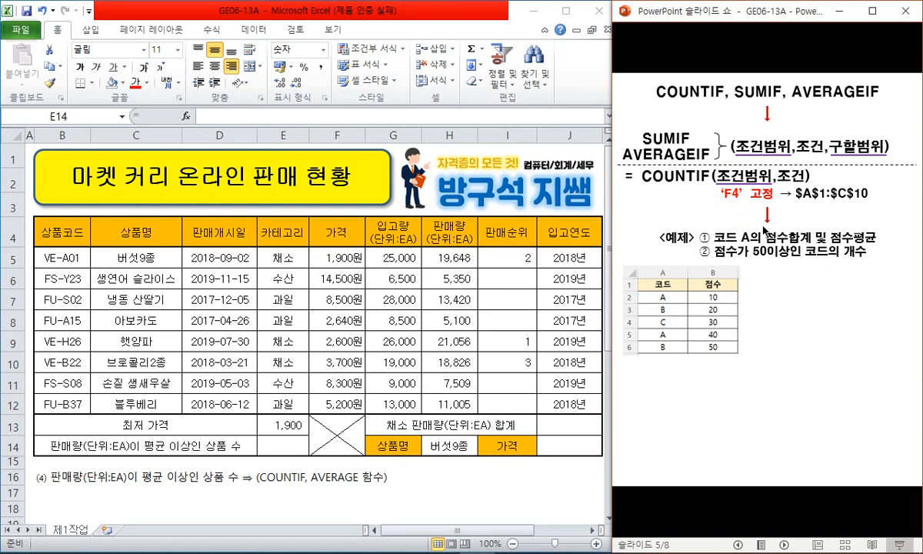
# Mark in blue the SUMIF/AVERAGEIF arguments and the matching 코드 and 점수 ranges of the example table.
pyautogui.moveTo(629, 160)
pyautogui.mouseDown()
pyautogui.moveTo(675, 162)
pyautogui.moveTo(627, 123)
pyautogui.moveTo(636, 171)
pyautogui.mouseUp()
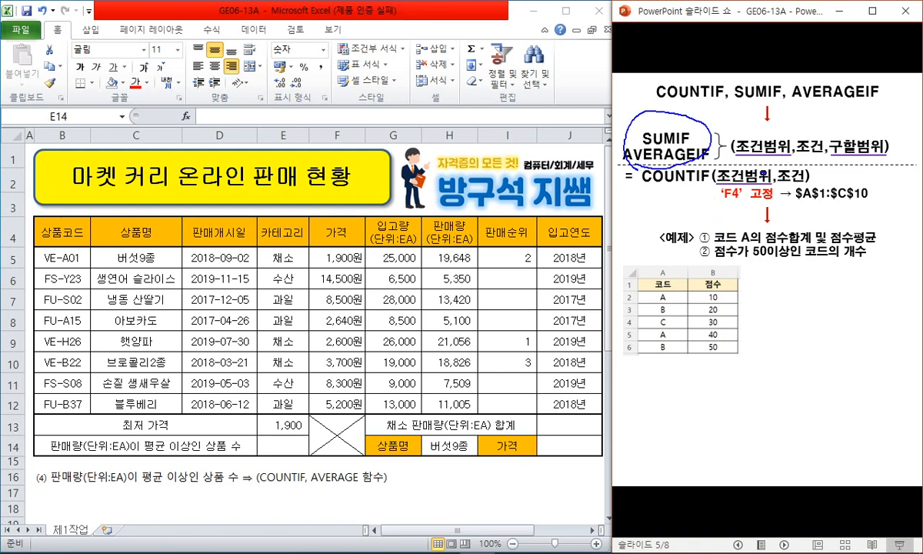
pyautogui.moveTo(772, 158)
pyautogui.mouseDown()
pyautogui.moveTo(740, 124)
pyautogui.moveTo(727, 142)
pyautogui.mouseUp()
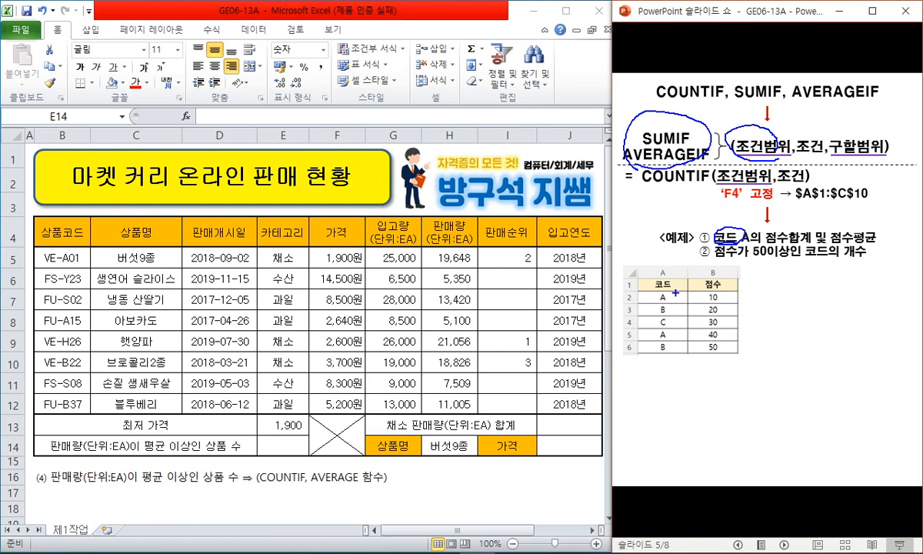
pyautogui.moveTo(670, 299)
pyautogui.mouseDown()
pyautogui.moveTo(645, 323)
pyautogui.moveTo(661, 358)
pyautogui.moveTo(675, 311)
pyautogui.mouseUp()
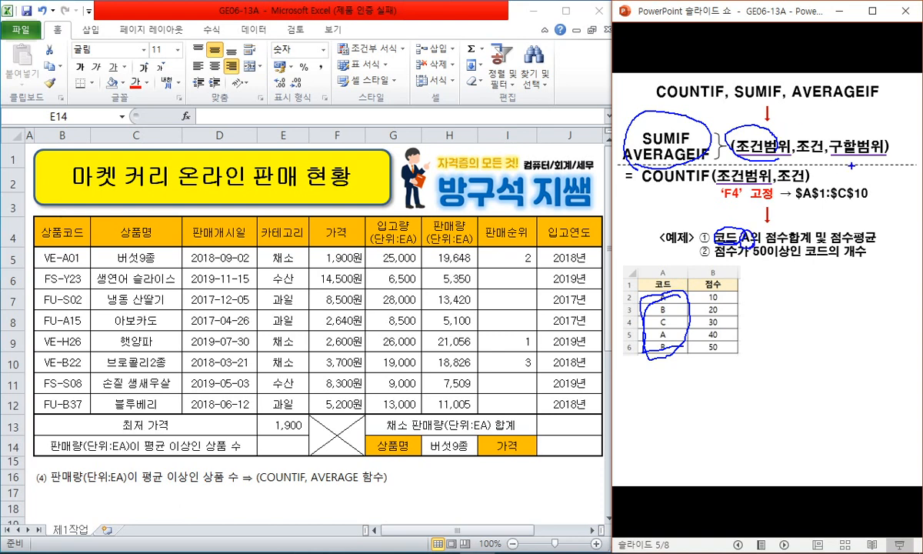
pyautogui.moveTo(797, 245); pyautogui.dragTo(831, 240)
pyautogui.moveTo(739, 286); pyautogui.dragTo(696, 296)
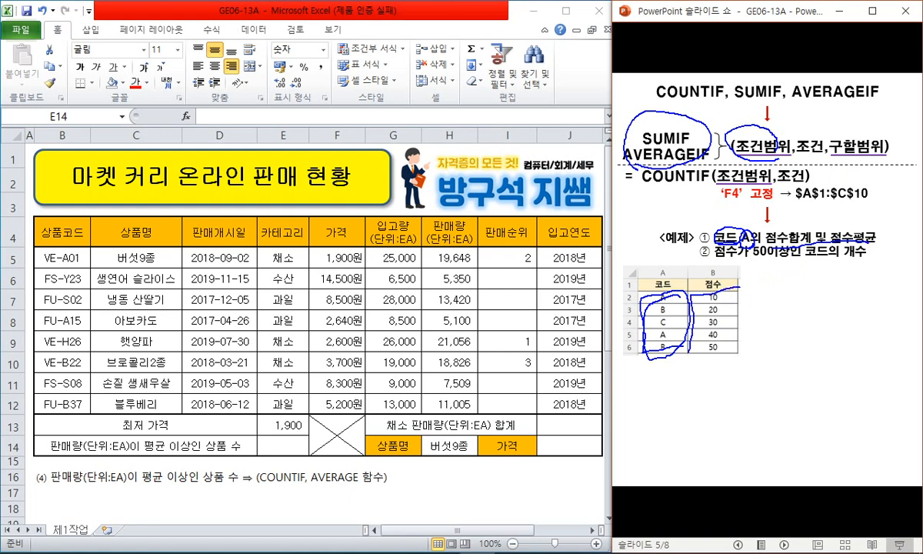
pyautogui.moveTo(690, 330)
pyautogui.mouseDown()
pyautogui.moveTo(689, 273)
pyautogui.moveTo(661, 268)
pyautogui.moveTo(655, 230)
pyautogui.moveTo(692, 158)
pyautogui.mouseUp()
pyautogui.moveTo(846, 153)
pyautogui.mouseDown()
pyautogui.moveTo(892, 203)
pyautogui.moveTo(830, 319)
pyautogui.moveTo(741, 327)
pyautogui.mouseUp()
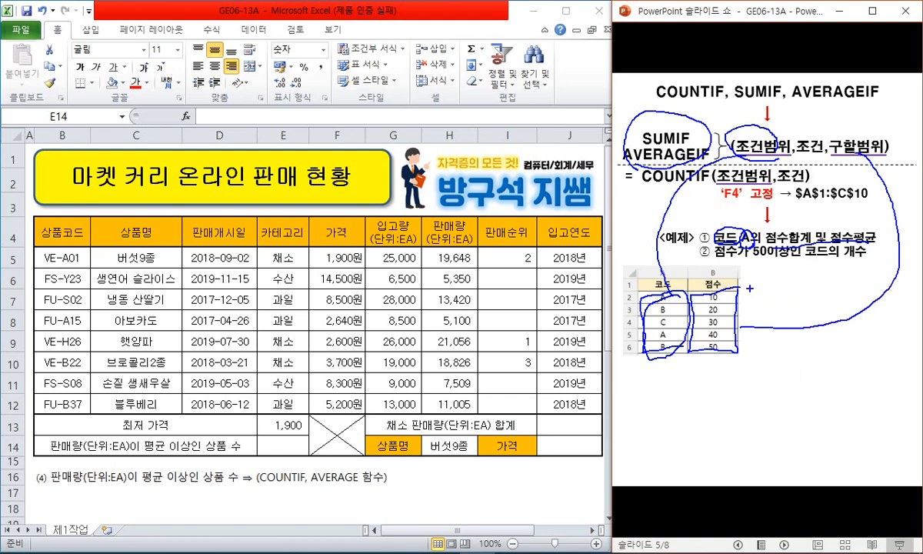
# Mark in red the 50이상 condition, the 점수 range and the COUNTIF arguments, and erase all the markings.
pyautogui.moveTo(715, 258); pyautogui.dragTo(759, 258)
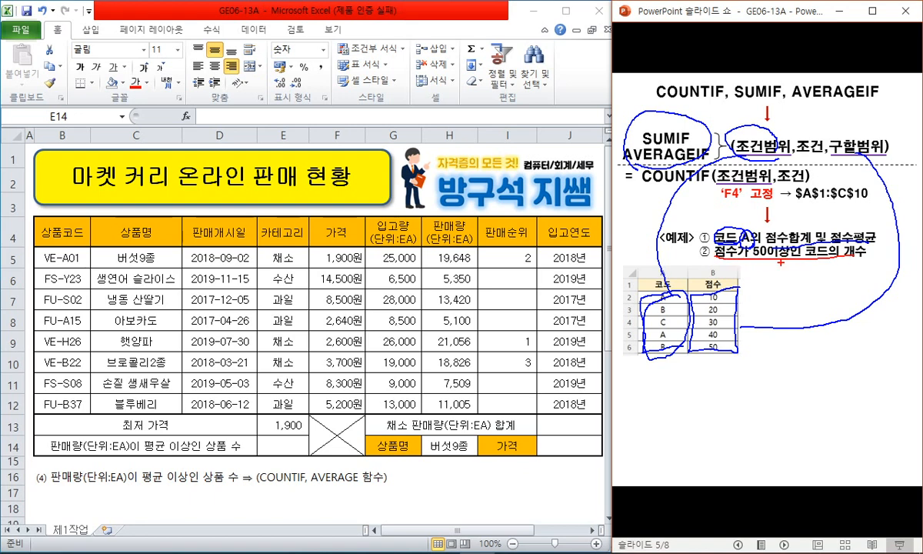
pyautogui.moveTo(763, 257)
pyautogui.mouseDown()
pyautogui.moveTo(714, 254)
pyautogui.moveTo(787, 241)
pyautogui.mouseUp()
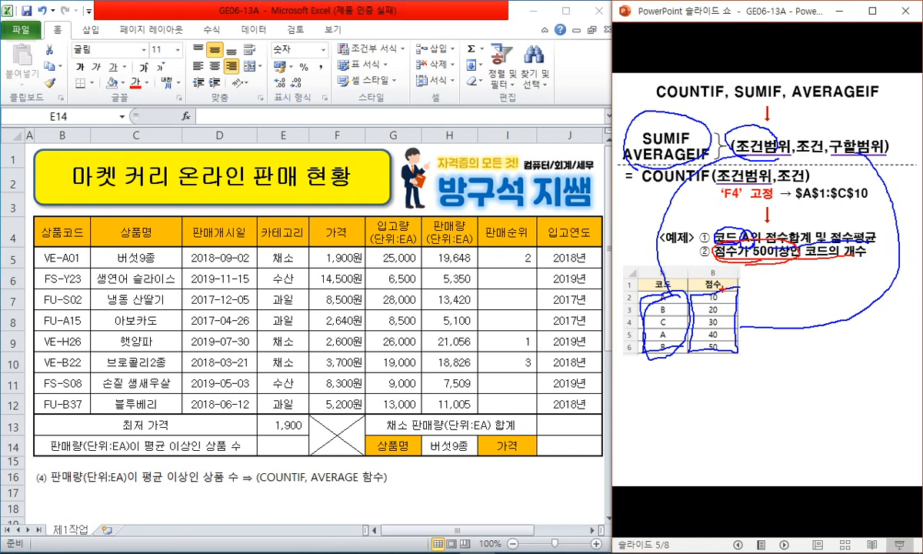
pyautogui.moveTo(690, 356); pyautogui.dragTo(728, 356)
pyautogui.moveTo(859, 249)
pyautogui.mouseDown()
pyautogui.moveTo(822, 259)
pyautogui.moveTo(858, 252)
pyautogui.moveTo(847, 263)
pyautogui.mouseUp()
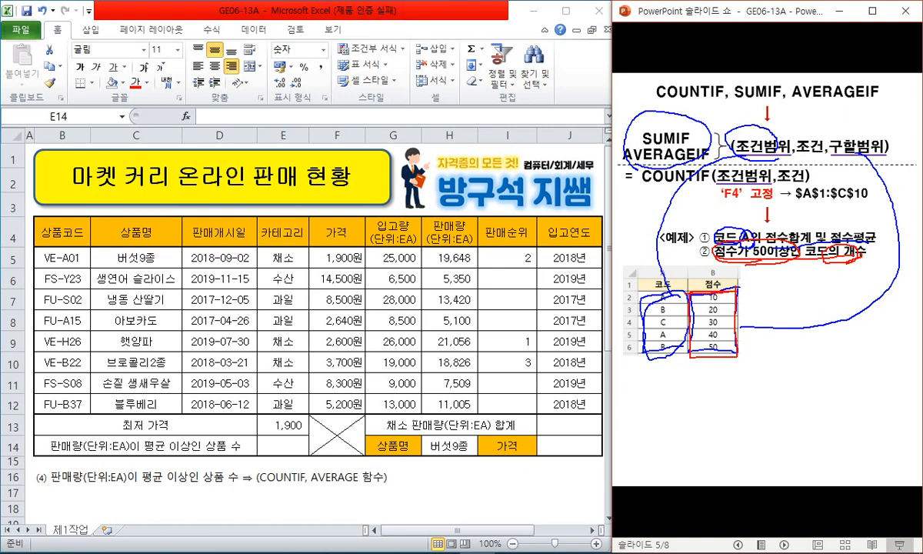
pyautogui.moveTo(687, 338)
pyautogui.mouseDown()
pyautogui.moveTo(715, 359)
pyautogui.moveTo(741, 291)
pyautogui.mouseUp()
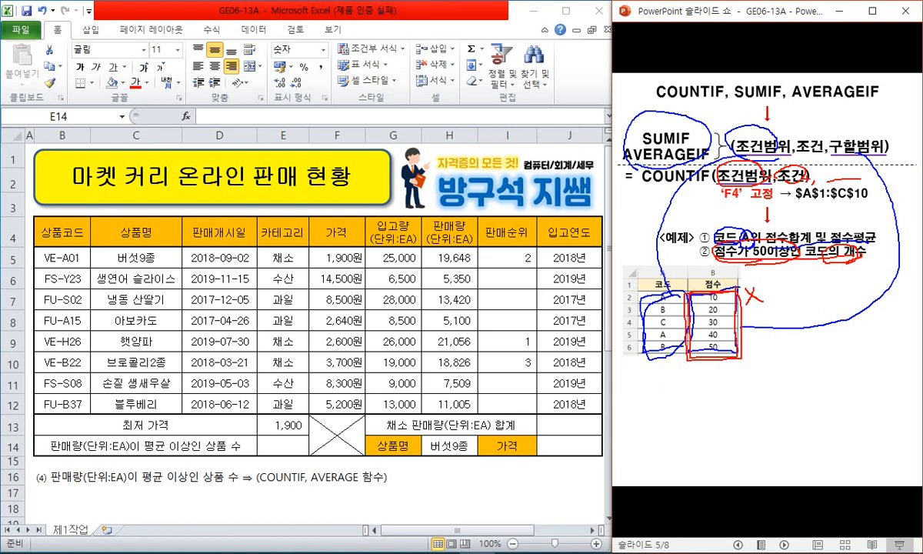
pyautogui.moveTo(708, 193)
pyautogui.mouseDown()
pyautogui.moveTo(798, 179)
pyautogui.moveTo(797, 143)
pyautogui.mouseUp()
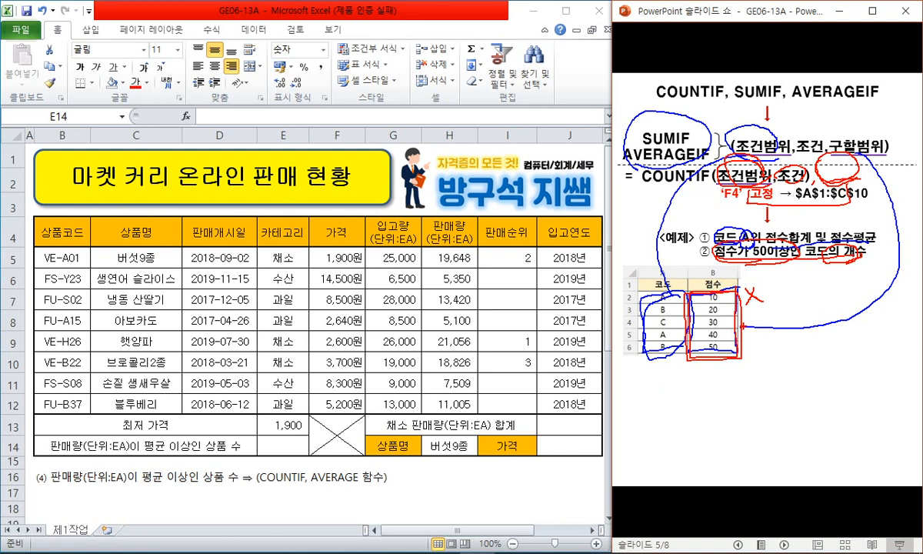
pyautogui.press('Escape')
# Advance the slide through the SUMIF example that totals the 점수 values for code A.
pyautogui.click(723, 265)
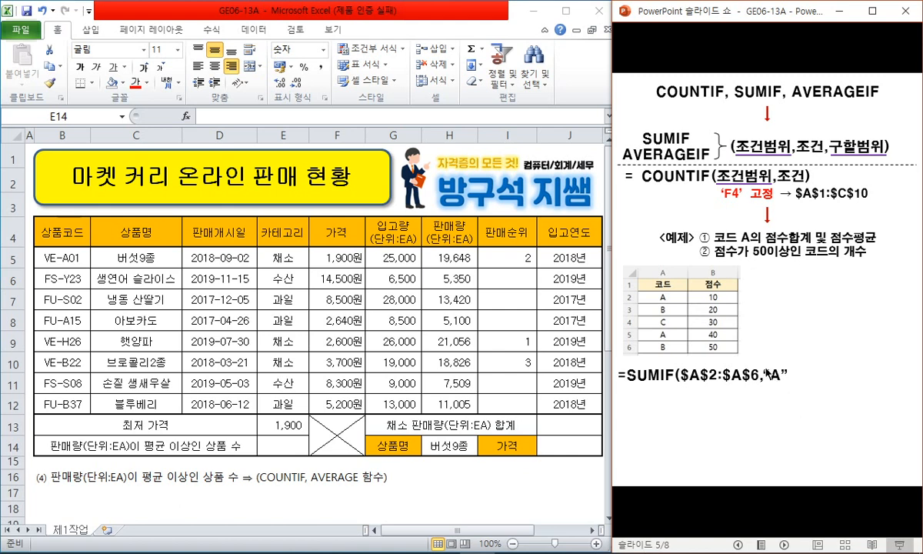
pyautogui.click(781, 386)
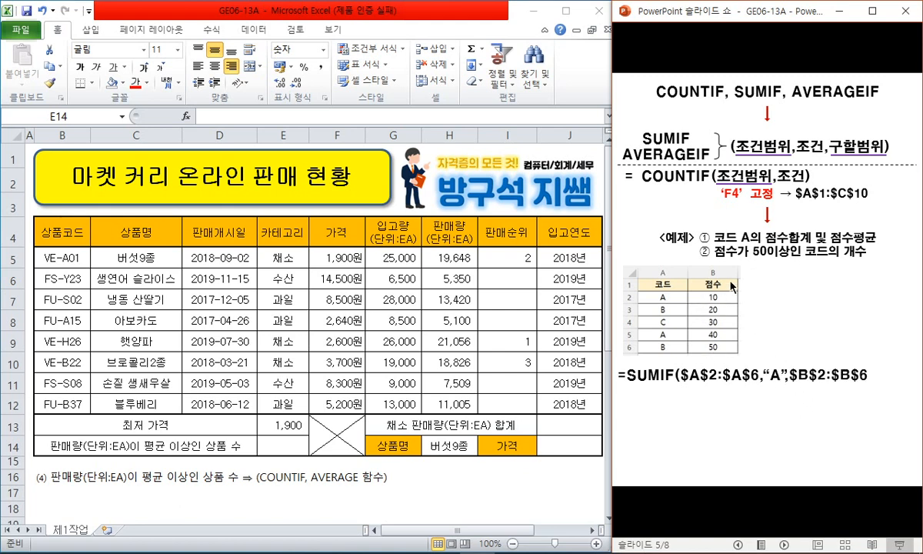
pyautogui.click(844, 345)
pyautogui.click(846, 347)
pyautogui.click(816, 339)
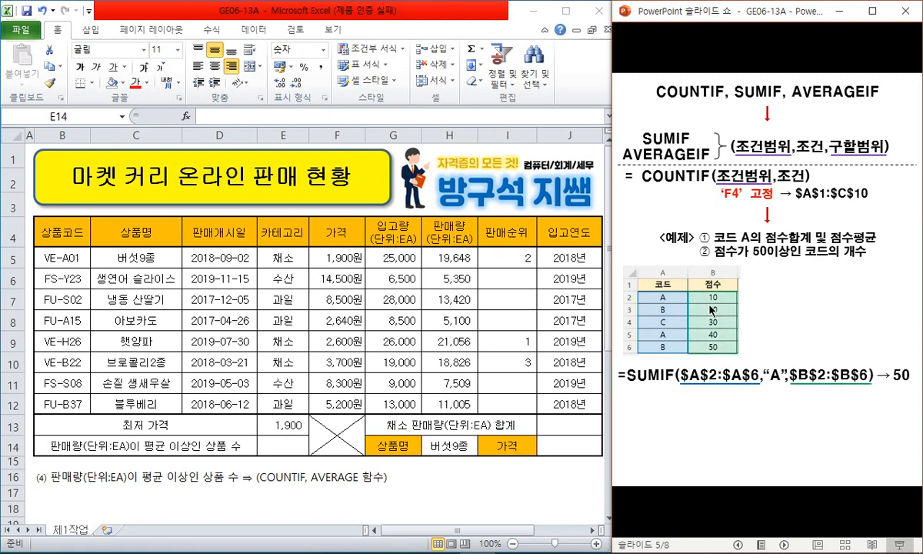
# Advance the slide through the AVERAGEIF example for code A and the COUNTIF example with the ">=50" condition.
pyautogui.click(860, 334)
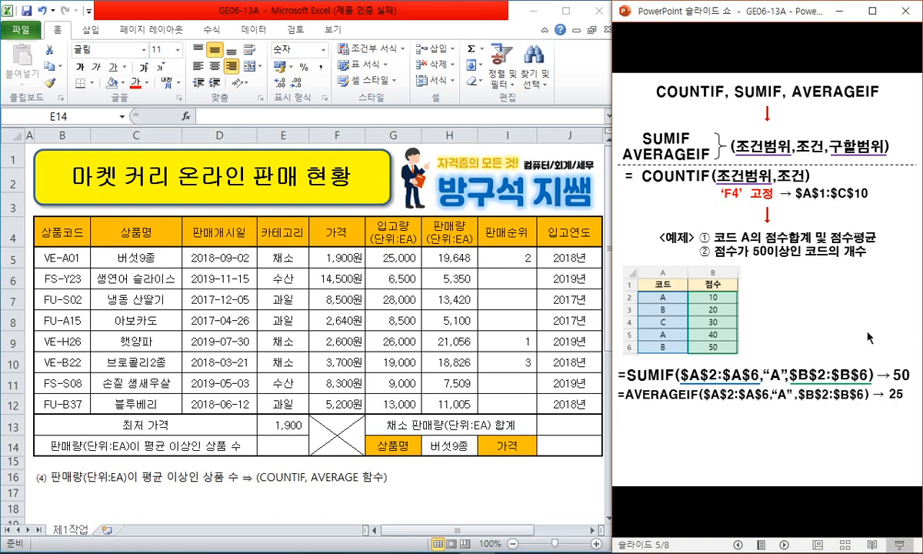
pyautogui.click(869, 340)
pyautogui.click(869, 339)
pyautogui.click(870, 339)
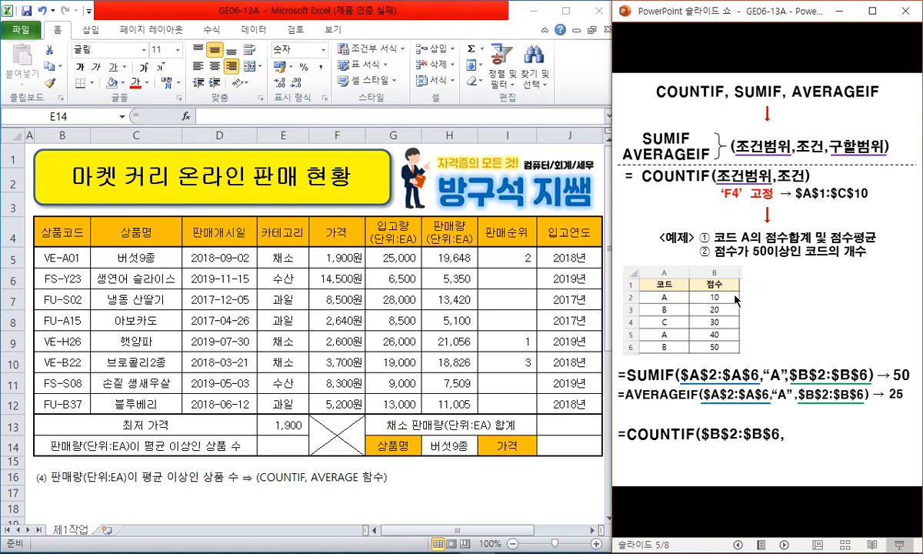
pyautogui.click(798, 438)
pyautogui.click(829, 445)
pyautogui.click(864, 467)
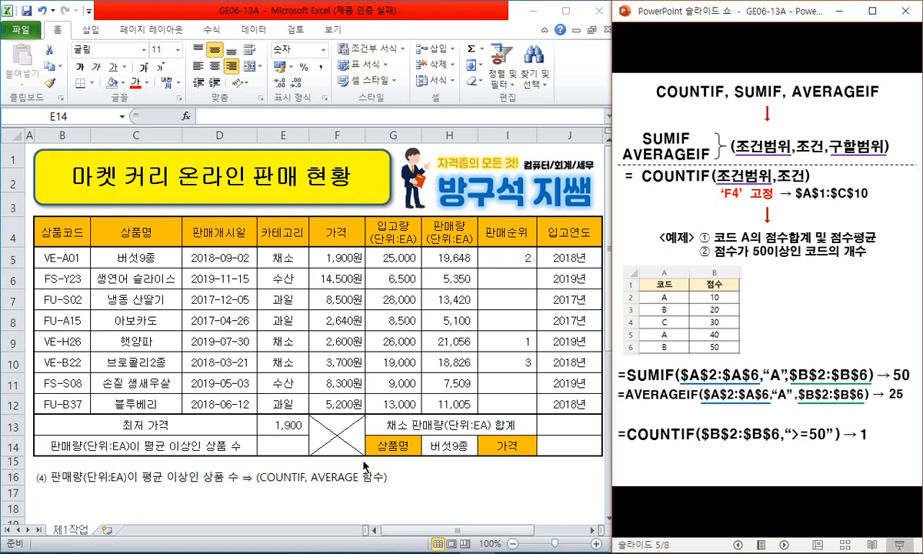
# Return to Excel, mark the task (4) function names and the slide's ">=50" condition in red, and erase the markings.
pyautogui.click(289, 488)
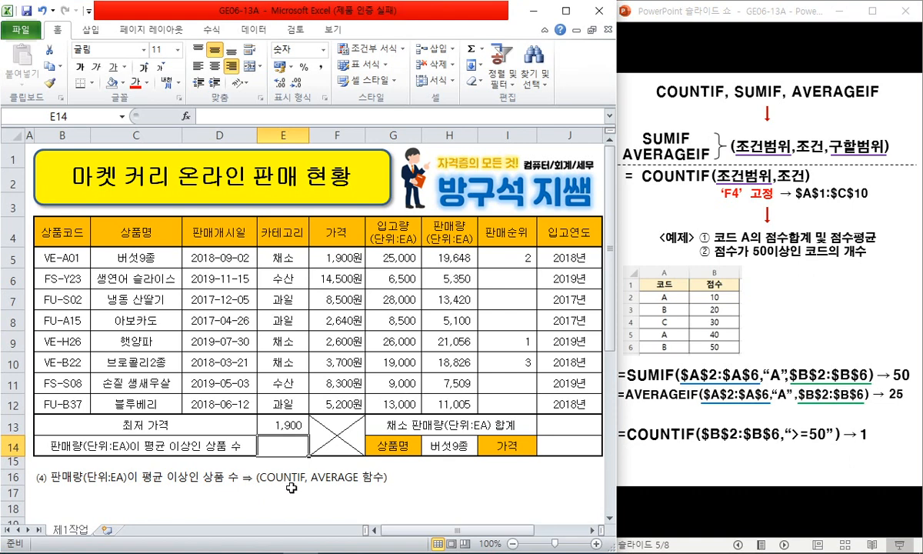
pyautogui.click(299, 489)
pyautogui.moveTo(261, 483); pyautogui.dragTo(354, 482)
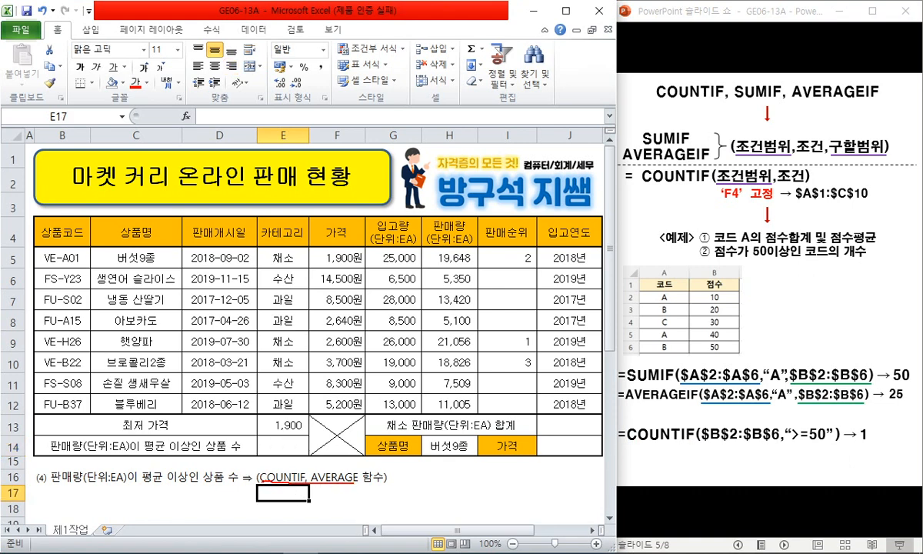
pyautogui.moveTo(802, 445)
pyautogui.mouseDown()
pyautogui.moveTo(836, 435)
pyautogui.moveTo(792, 421)
pyautogui.mouseUp()
pyautogui.moveTo(314, 468)
pyautogui.mouseDown()
pyautogui.moveTo(358, 487)
pyautogui.moveTo(385, 471)
pyautogui.moveTo(315, 464)
pyautogui.mouseUp()
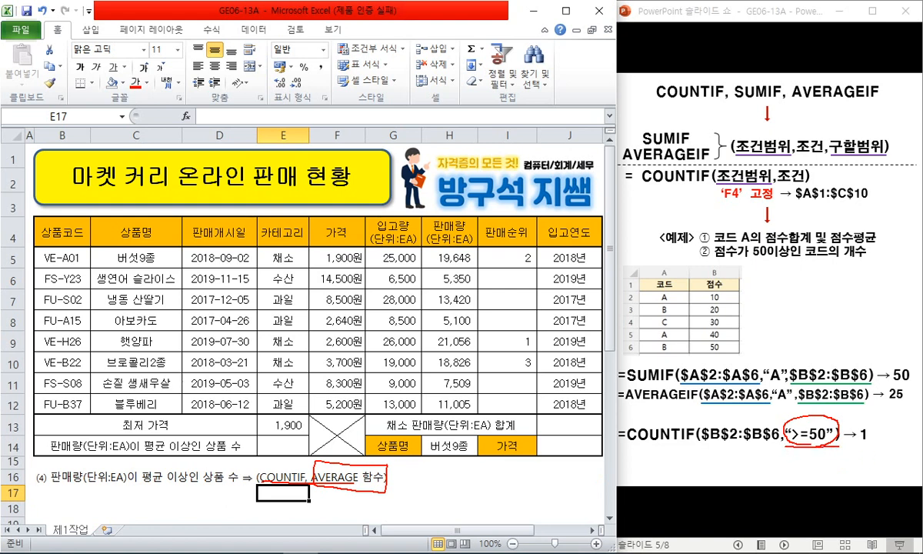
pyautogui.moveTo(716, 261); pyautogui.dragTo(784, 258)
pyautogui.moveTo(390, 490)
pyautogui.mouseDown()
pyautogui.moveTo(314, 465)
pyautogui.moveTo(383, 487)
pyautogui.moveTo(366, 493)
pyautogui.mouseUp()
pyautogui.press('Escape')
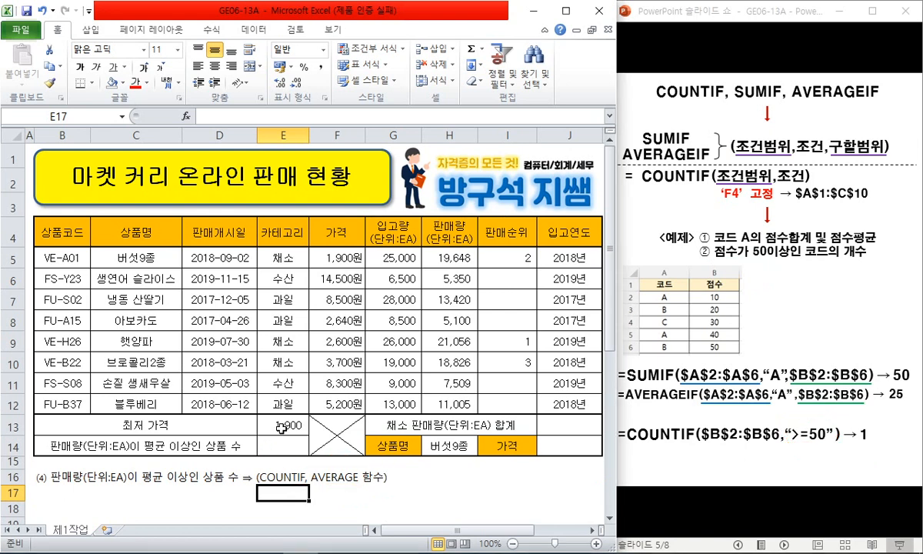
# Enter =COUNTIF($H$5:$H$12,">="&AVERAGE(H5:H12)) in E14, accepting the proposed correction that adds the missing closing parenthesis.
pyautogui.click(278, 452)
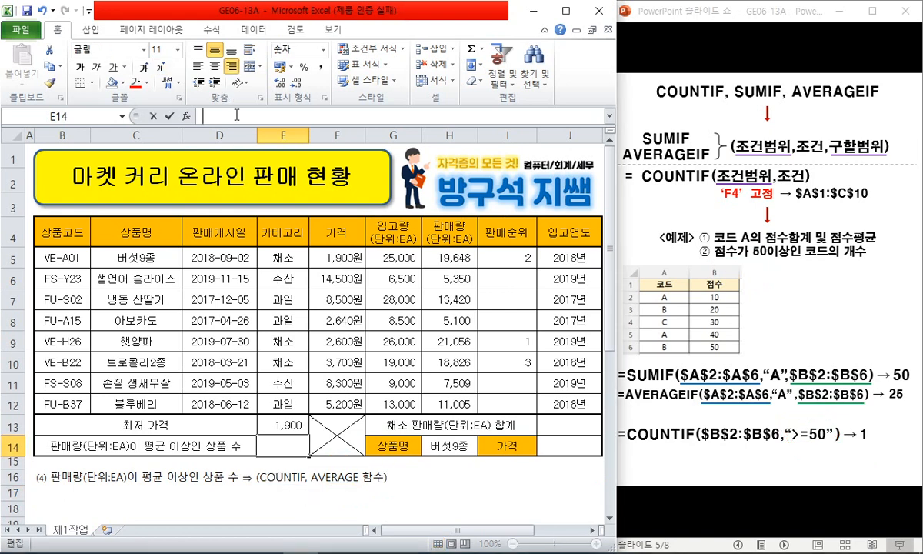
pyautogui.press('F2')
pyautogui.write('=COUNTIF(')
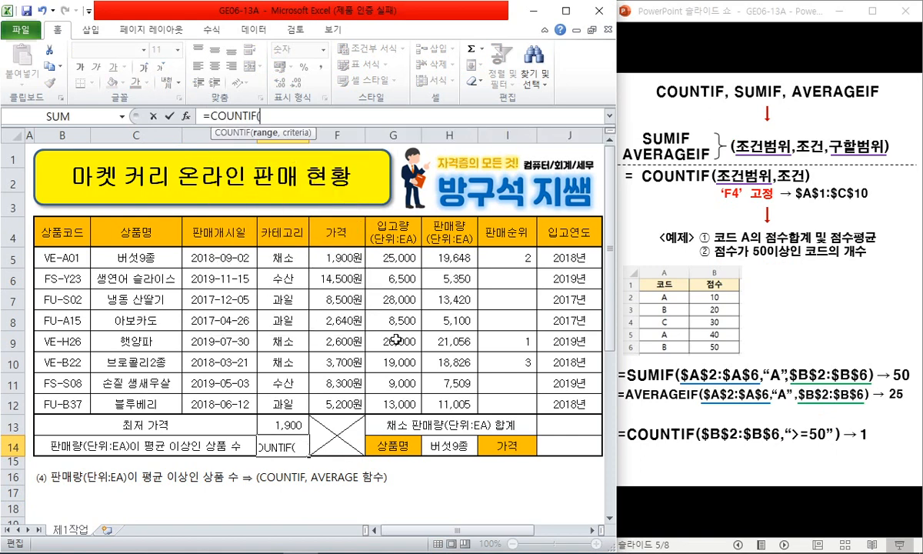
pyautogui.moveTo(427, 255); pyautogui.dragTo(454, 400)
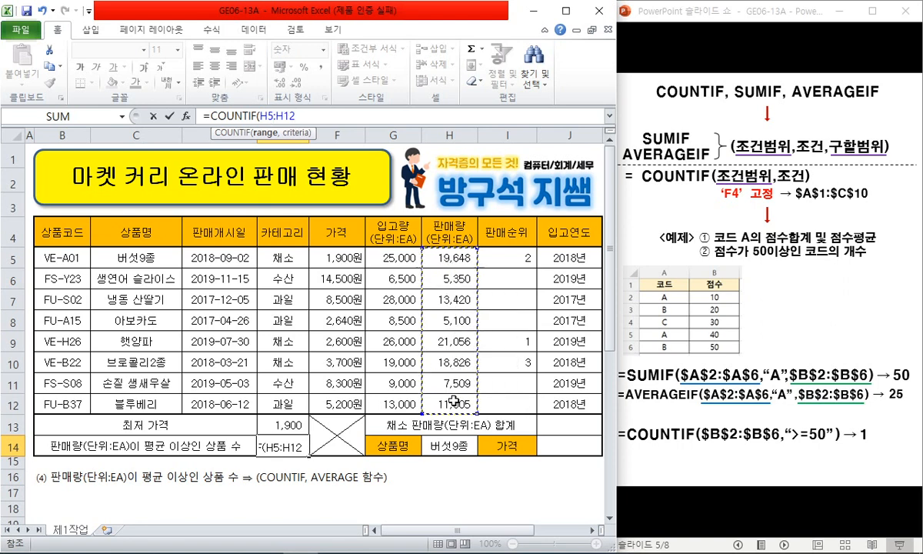
pyautogui.press('F4')
pyautogui.write(',')
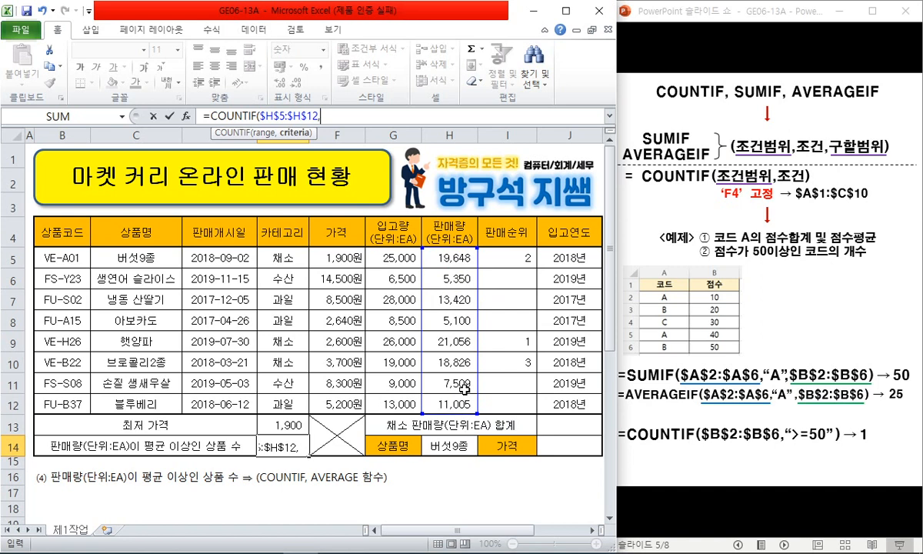
pyautogui.write('">="&AVERAGE(')
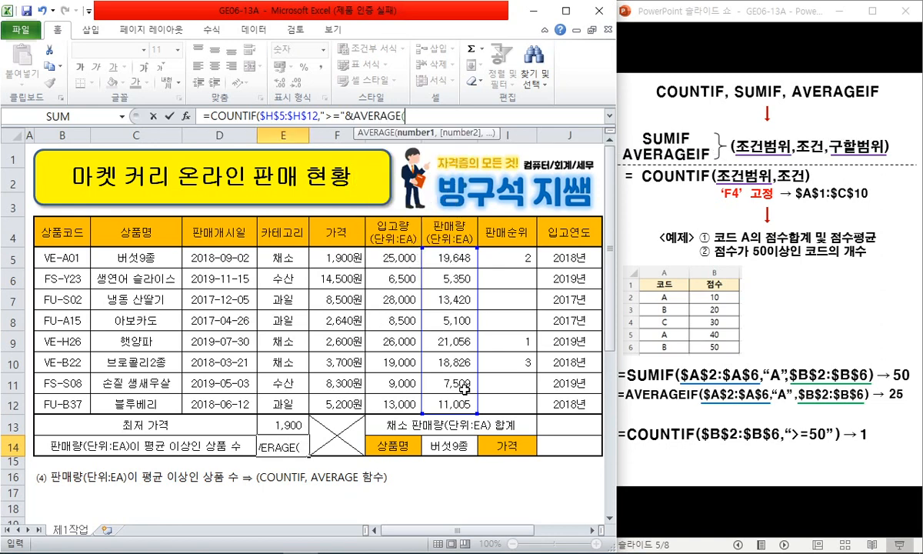
pyautogui.moveTo(430, 244); pyautogui.dragTo(459, 393)
pyautogui.write(')')
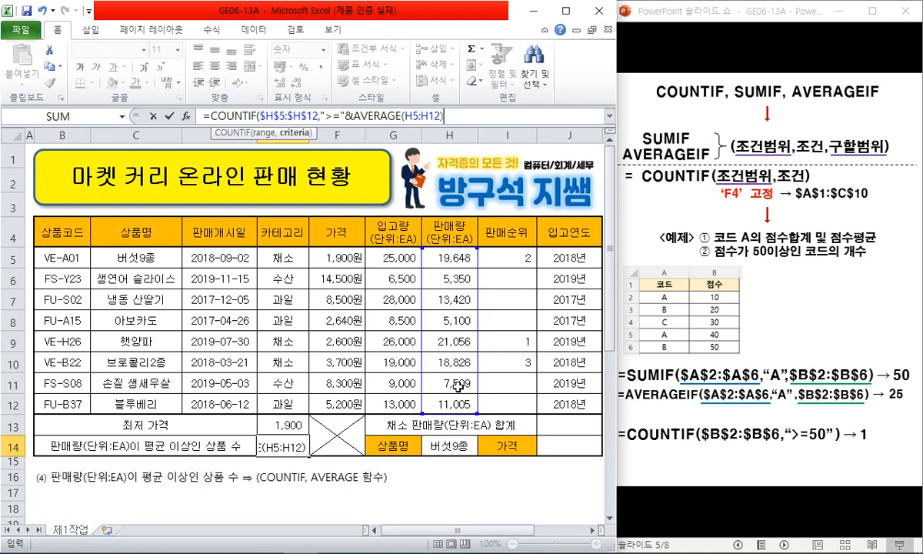
pyautogui.press('Return')
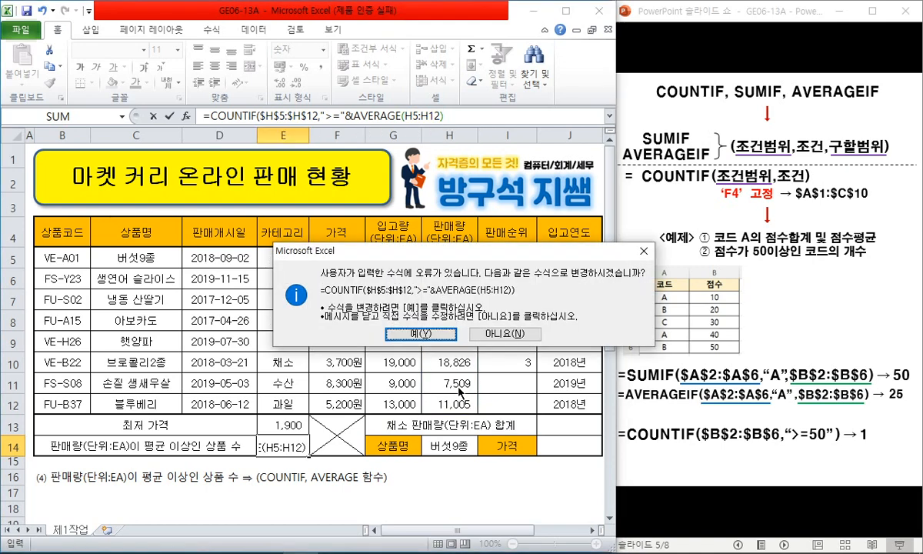
pyautogui.press('Return')
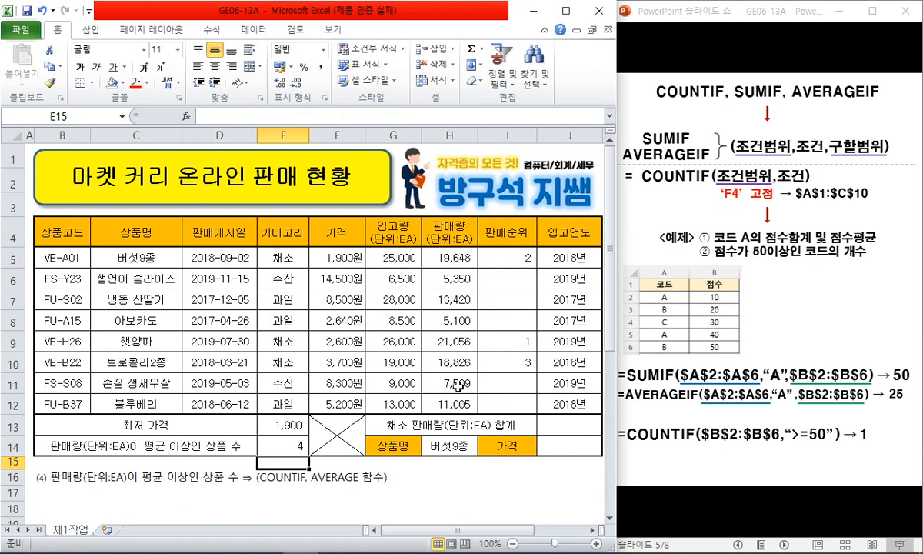
# Select E14 again, mark the formula's condition, task (4)'s AVERAGE and the slide's ">=50" in red, and erase the markings.
pyautogui.press('Up')
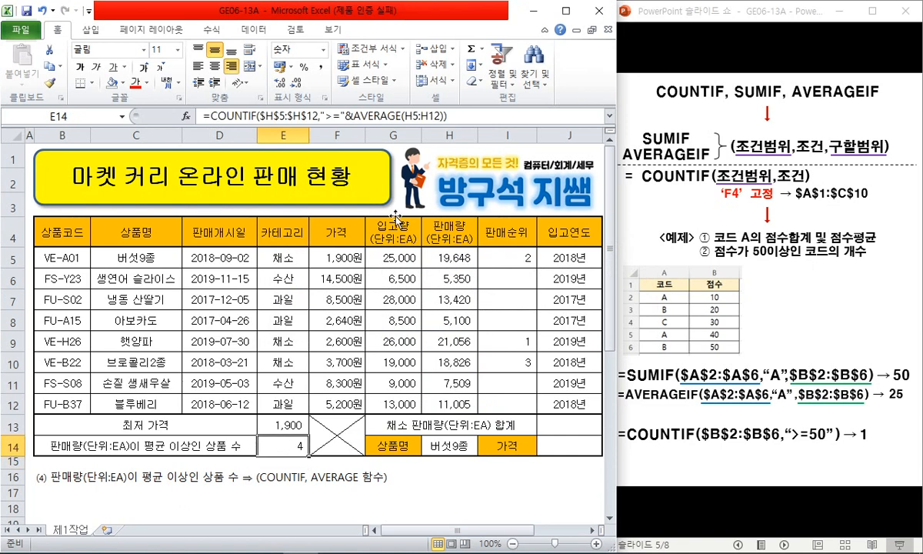
pyautogui.press('F2')
pyautogui.press('Escape')
pyautogui.moveTo(787, 444)
pyautogui.mouseDown()
pyautogui.moveTo(828, 436)
pyautogui.moveTo(784, 453)
pyautogui.mouseUp()
pyautogui.moveTo(821, 427); pyautogui.dragTo(836, 429)
pyautogui.moveTo(308, 486); pyautogui.dragTo(325, 483)
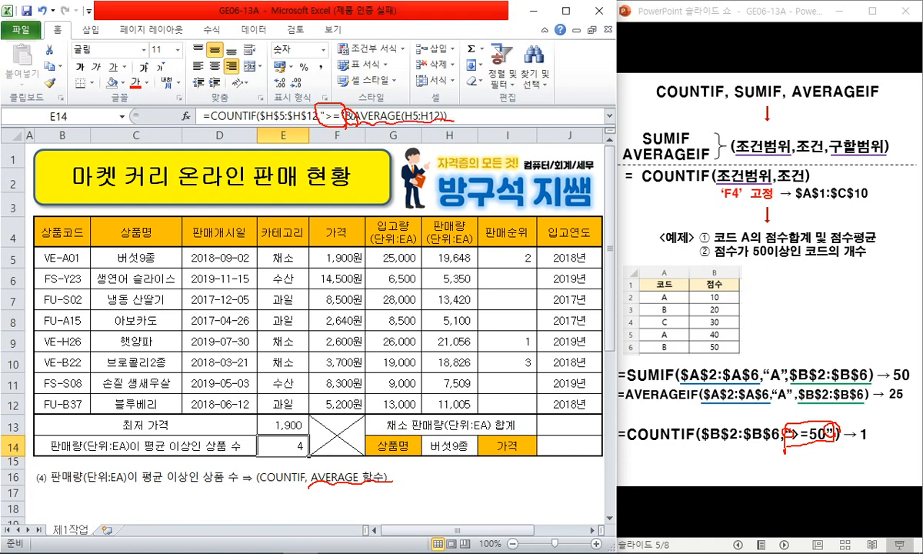
pyautogui.moveTo(841, 432)
pyautogui.mouseDown()
pyautogui.moveTo(797, 446)
pyautogui.moveTo(799, 411)
pyautogui.moveTo(833, 413)
pyautogui.mouseUp()
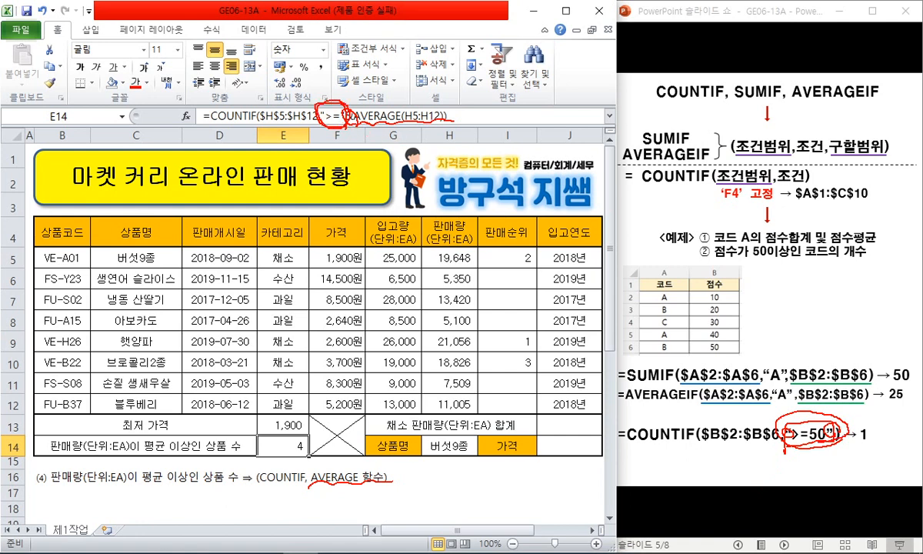
pyautogui.press('Escape')
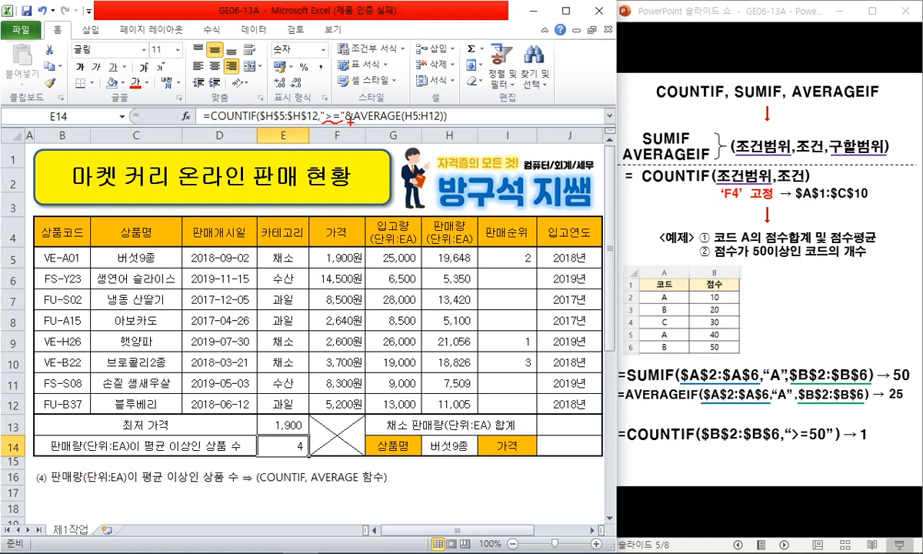
# Underline the ">=" and AVERAGE(H5:H12) parts of the formula, draw a red star on task (4), and erase the markings.
pyautogui.moveTo(359, 118); pyautogui.dragTo(419, 117)
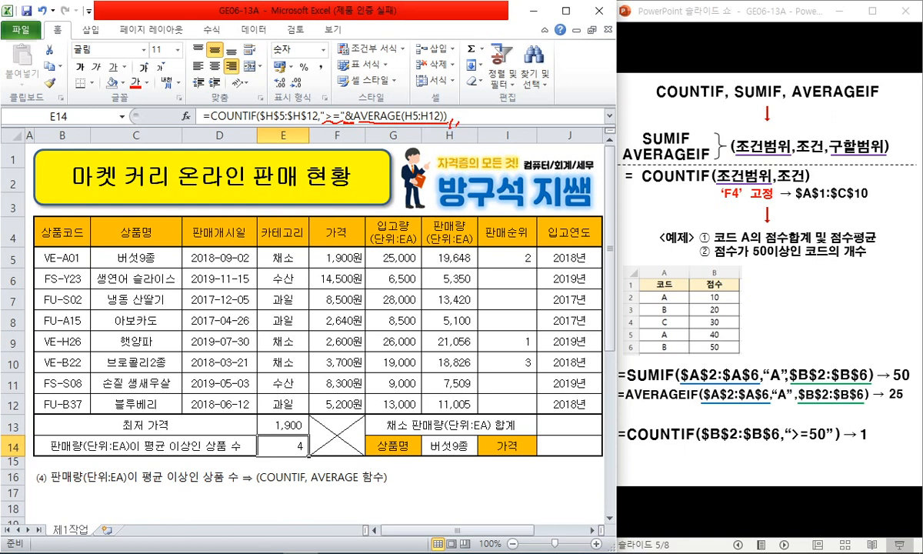
pyautogui.moveTo(52, 466)
pyautogui.mouseDown()
pyautogui.moveTo(30, 478)
pyautogui.moveTo(63, 466)
pyautogui.moveTo(71, 482)
pyautogui.moveTo(58, 466)
pyautogui.moveTo(50, 493)
pyautogui.mouseUp()
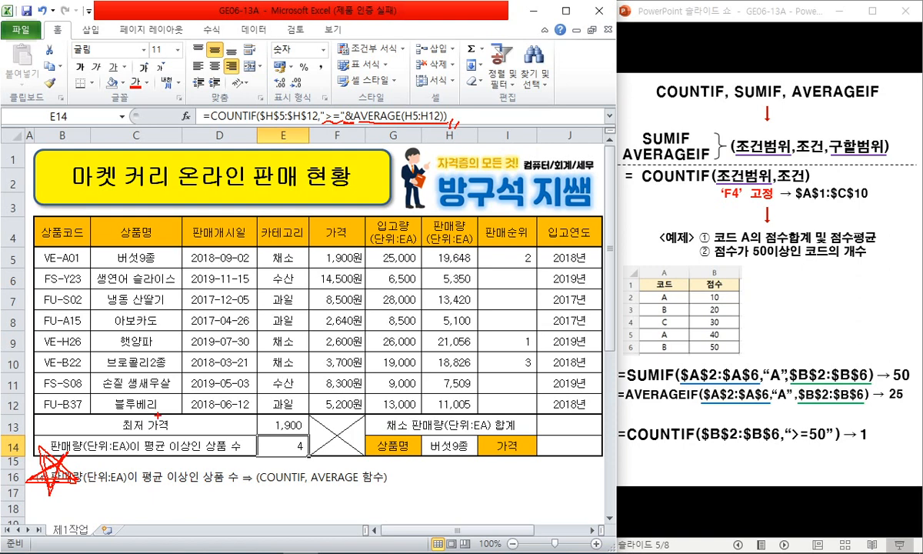
pyautogui.press('Escape')
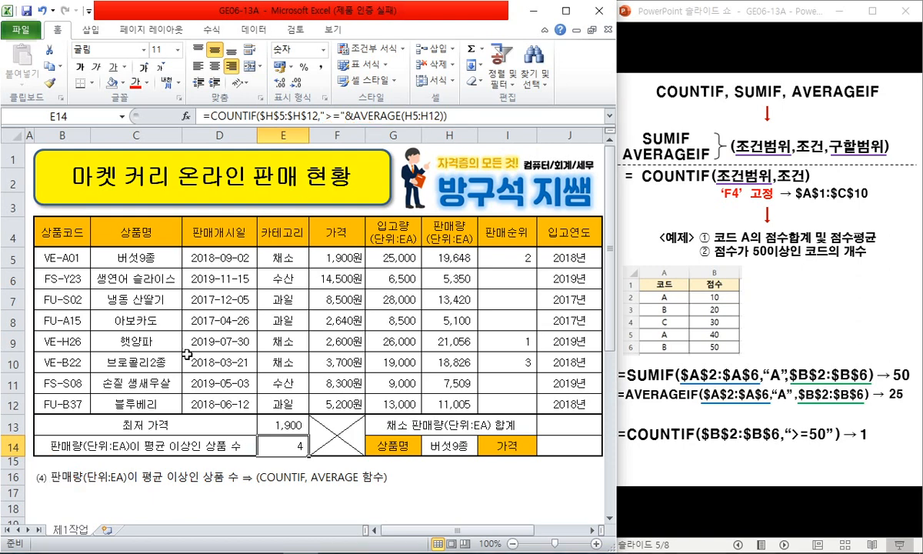
# Delete the sheet rows holding task (4) so that task (5), the DSUM task, moves up to row 16.
pyautogui.click(39, 479)
pyautogui.click(11, 476)
pyautogui.scroll(-2, 96, 451)
pyautogui.keyDown('shift'); pyautogui.click(17, 380); pyautogui.keyUp('shift')
pyautogui.rightClick(20, 379)
pyautogui.press('d')
pyautogui.scroll(2, 154, 369)
pyautogui.click(136, 492)
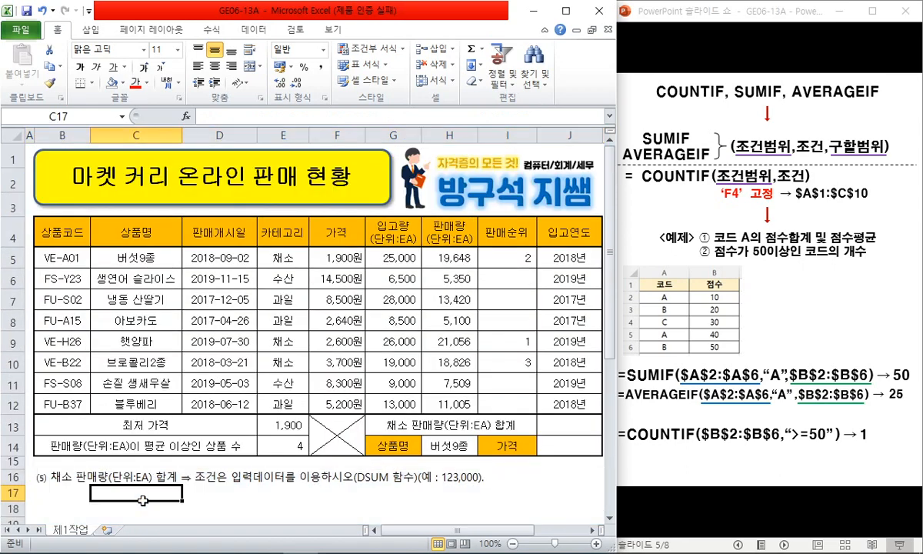
pyautogui.click(216, 497)
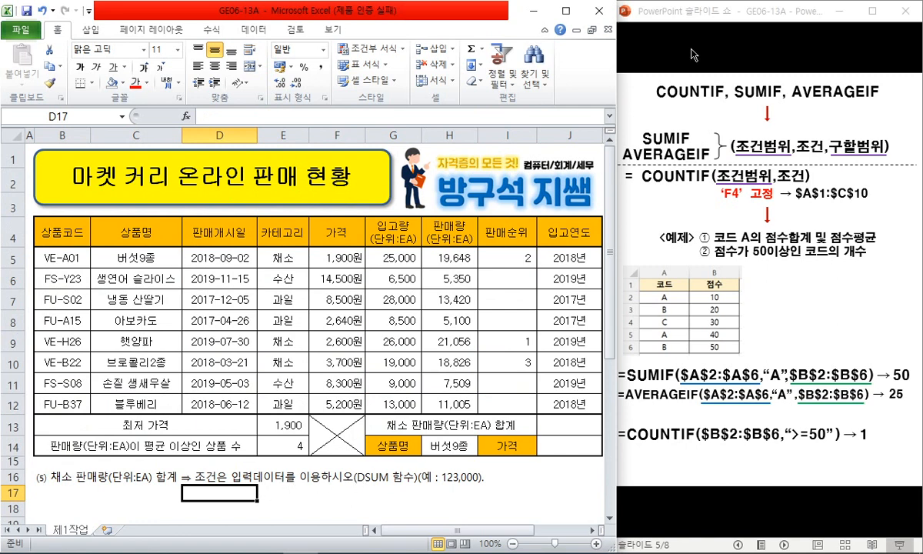
# Switch to the PowerPoint slide show and advance to slide 6 on DSUM and the other database functions, up to their syntax line.
pyautogui.click(708, 20)
pyautogui.press('Right')
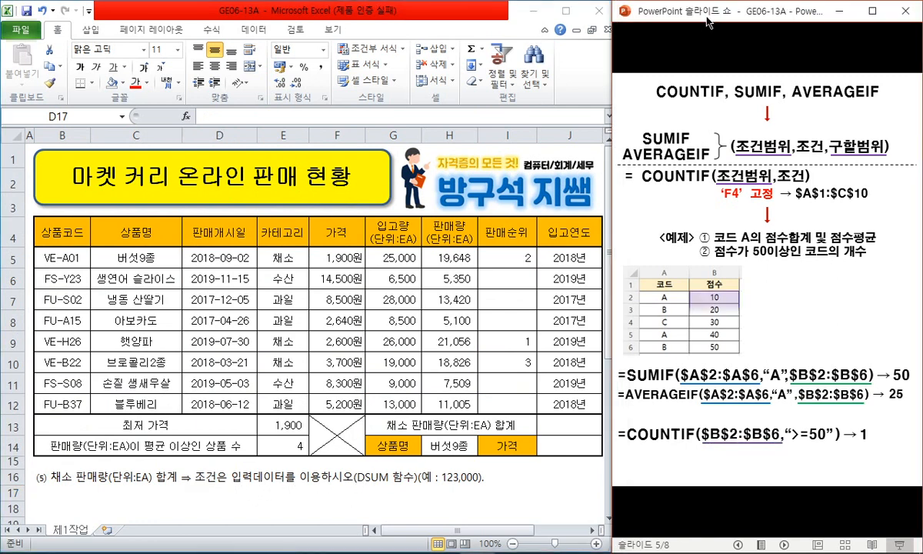
pyautogui.press('Right')
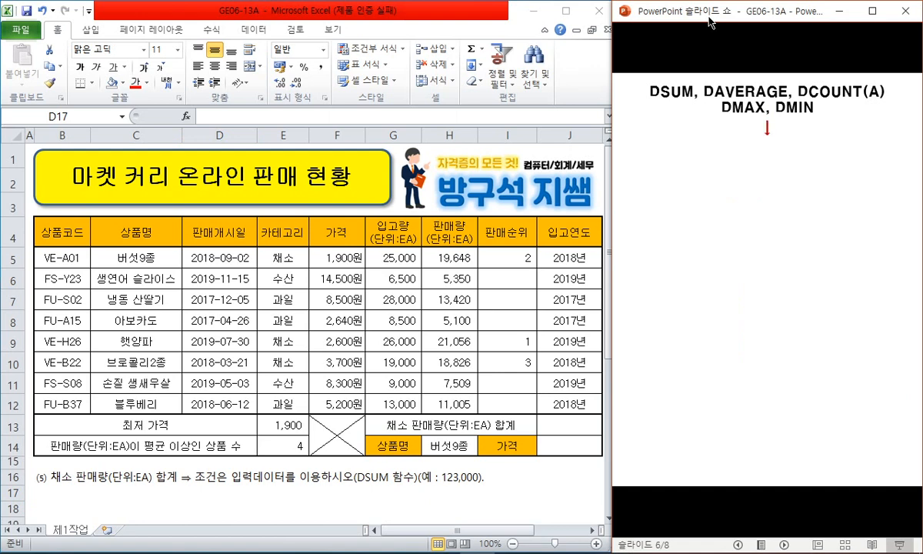
pyautogui.press('Right')
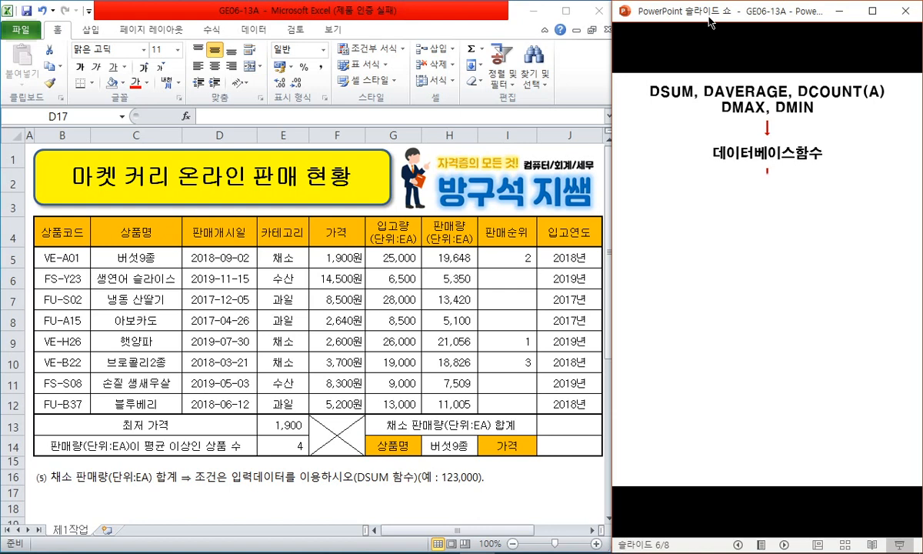
pyautogui.press('Right')
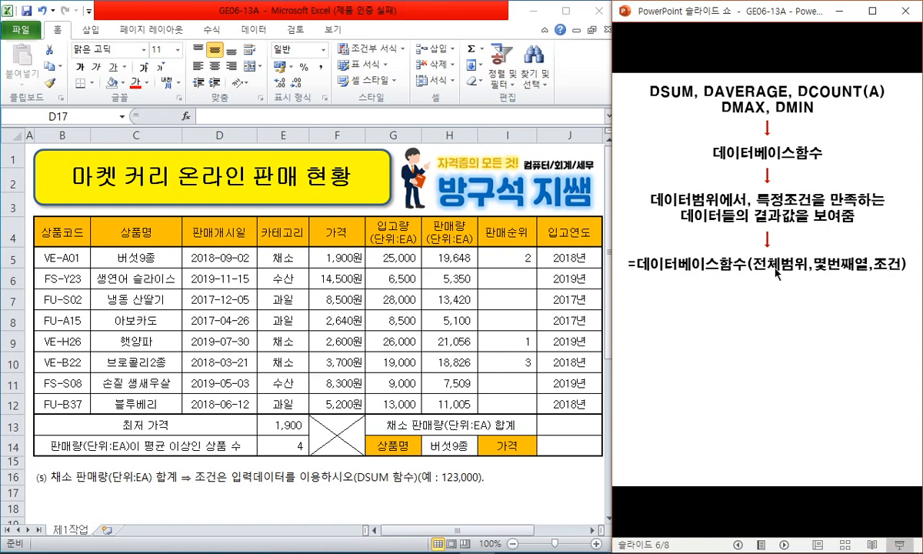
# Advance the slide through the F4-fixed range and block-selected criteria notes to the example totalling the scores of 1반 students.
pyautogui.click(876, 272)
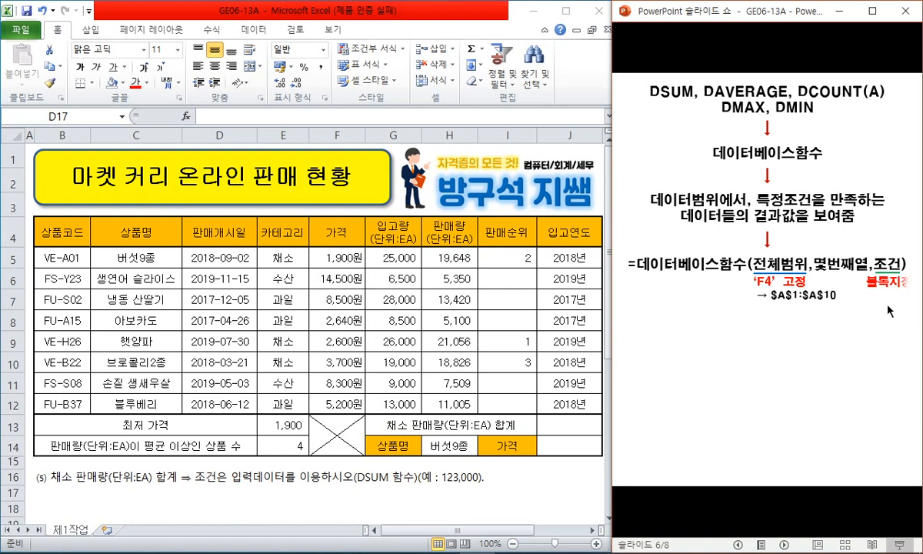
pyautogui.click(894, 331)
pyautogui.click(762, 339)
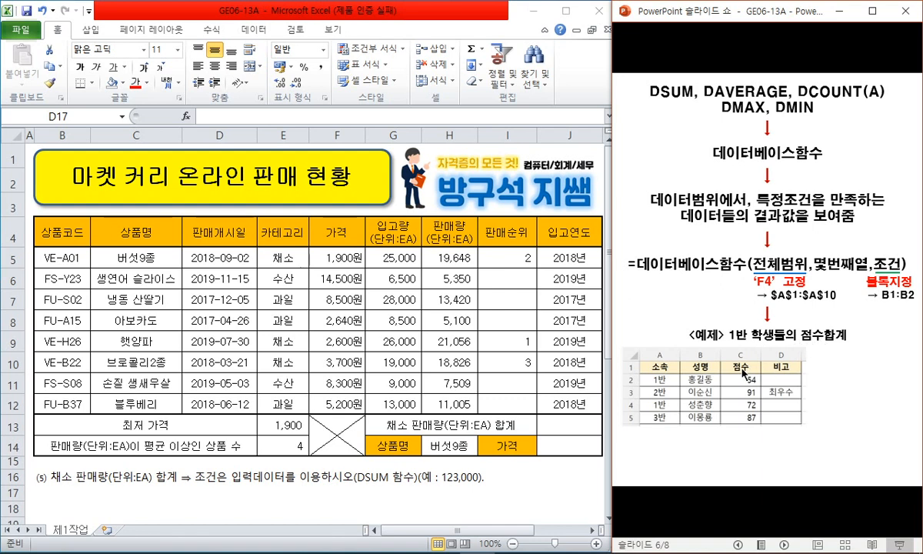
# Mark in red the example title, its table, the 소속 1반 cells and the 점수 column, and erase the markings.
pyautogui.moveTo(804, 387)
pyautogui.mouseDown()
pyautogui.moveTo(649, 429)
pyautogui.moveTo(761, 350)
pyautogui.moveTo(766, 437)
pyautogui.mouseUp()
pyautogui.moveTo(730, 340)
pyautogui.mouseDown()
pyautogui.moveTo(852, 312)
pyautogui.moveTo(729, 331)
pyautogui.mouseUp()
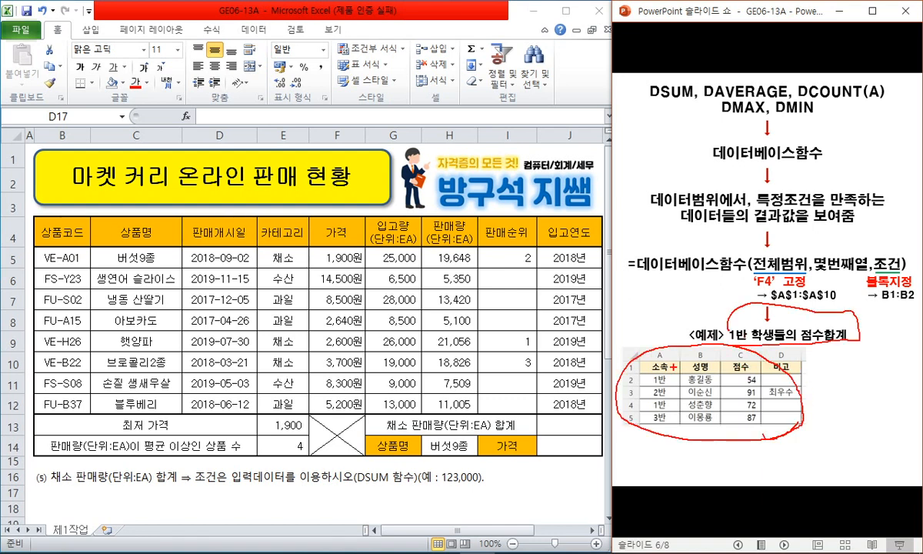
pyautogui.moveTo(668, 381); pyautogui.dragTo(649, 363)
pyautogui.moveTo(756, 372)
pyautogui.mouseDown()
pyautogui.moveTo(711, 374)
pyautogui.moveTo(752, 432)
pyautogui.moveTo(757, 376)
pyautogui.mouseUp()
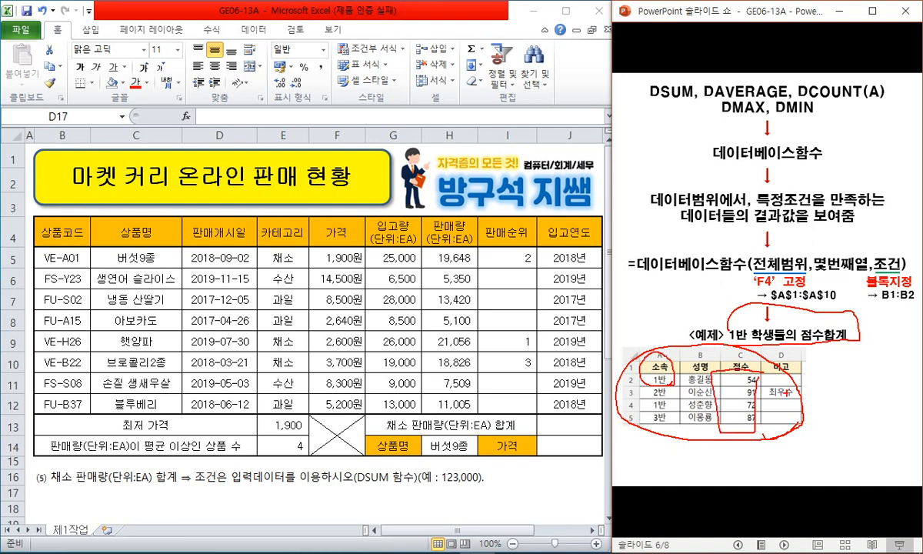
pyautogui.press('e')
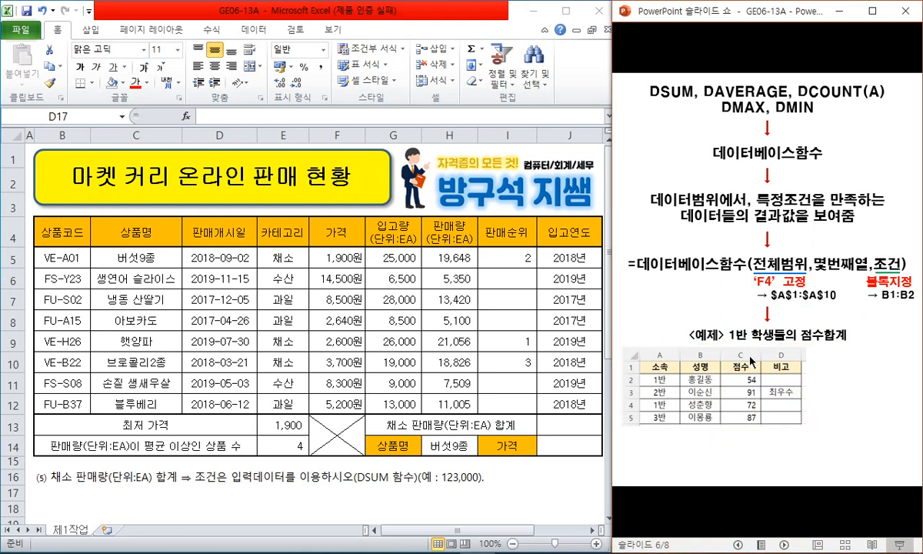
# Advance the DSUM example to its $A$1:$D$5 and 3 arguments, mark the table and column numbers in red, and erase the markings.
pyautogui.click(830, 340)
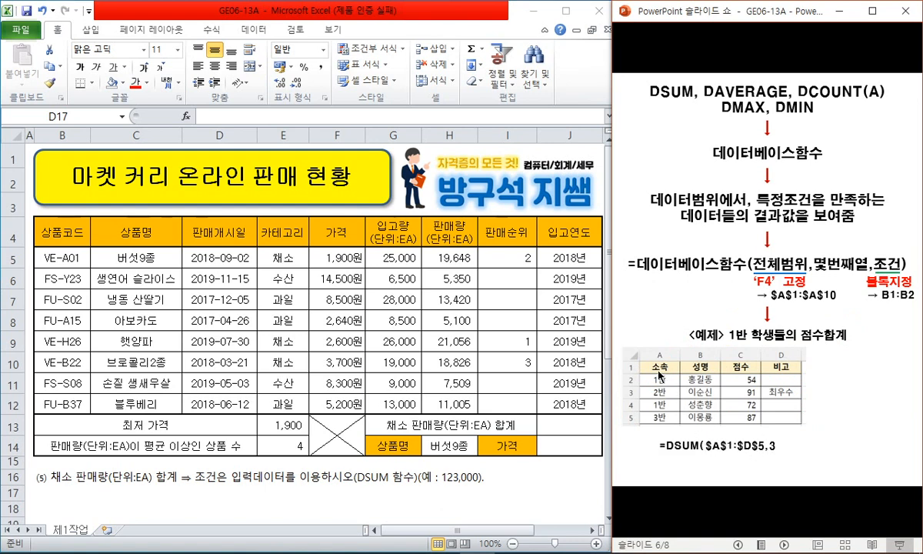
pyautogui.moveTo(639, 422)
pyautogui.mouseDown()
pyautogui.moveTo(805, 420)
pyautogui.moveTo(806, 350)
pyautogui.moveTo(660, 359)
pyautogui.mouseUp()
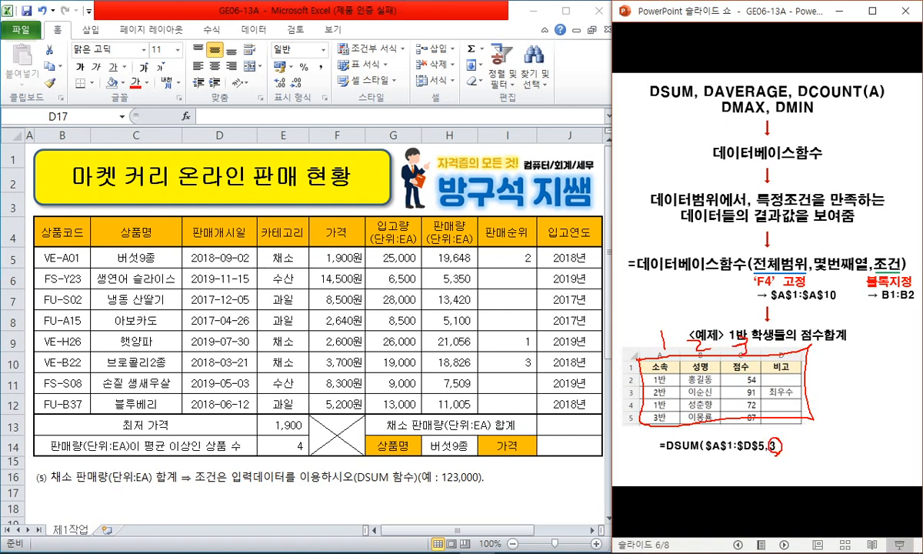
pyautogui.press('Escape')
# Advance the DSUM example through the A1:A2 criteria, its result and the highlighting of the matching table ranges.
pyautogui.click(813, 386)
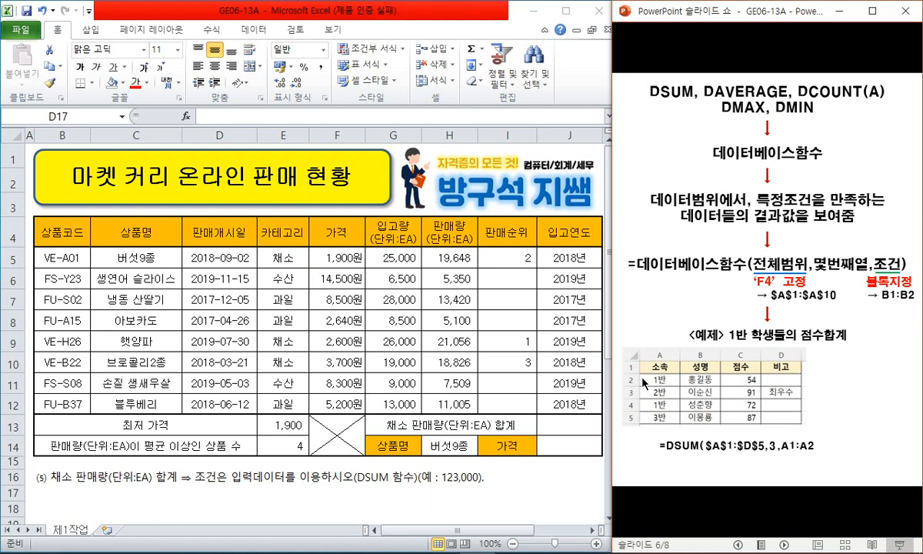
pyautogui.click(838, 469)
pyautogui.click(716, 429)
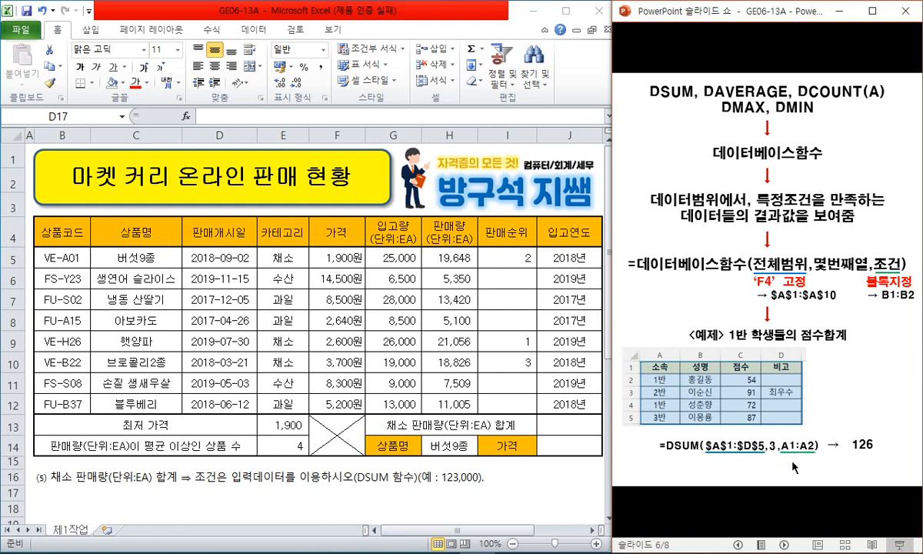
pyautogui.click(893, 454)
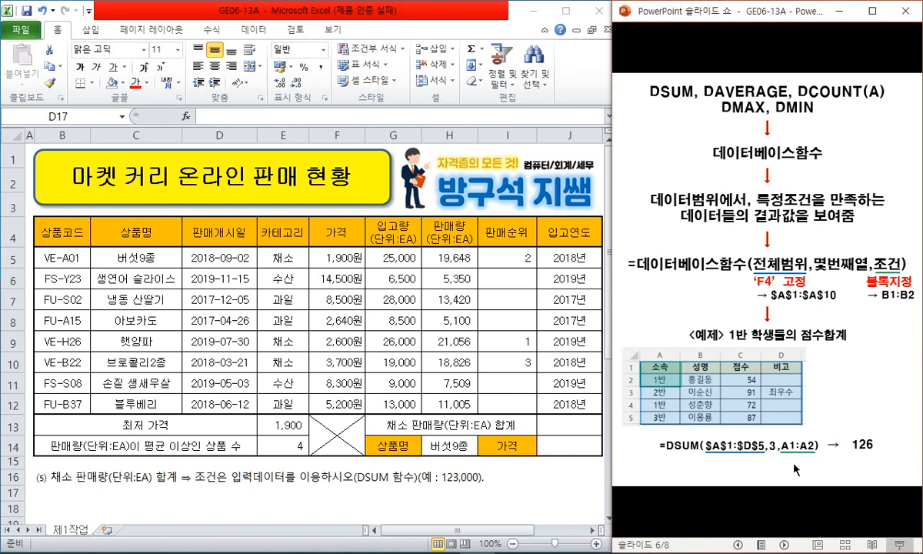
# Enter a DSUM formula in J13 totalling column 7 of the fixed range $B$4:$J$12 with criteria E4:E5.
pyautogui.click(568, 424)
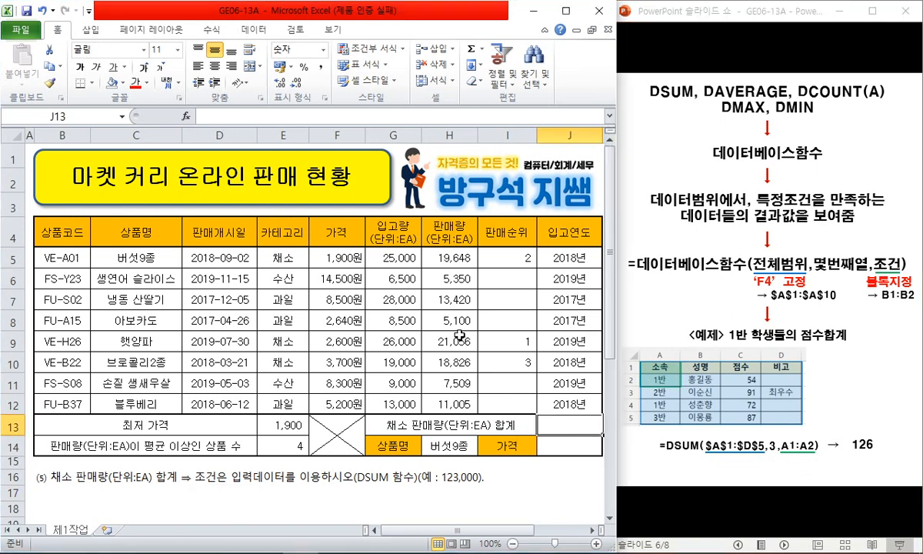
pyautogui.click(328, 117)
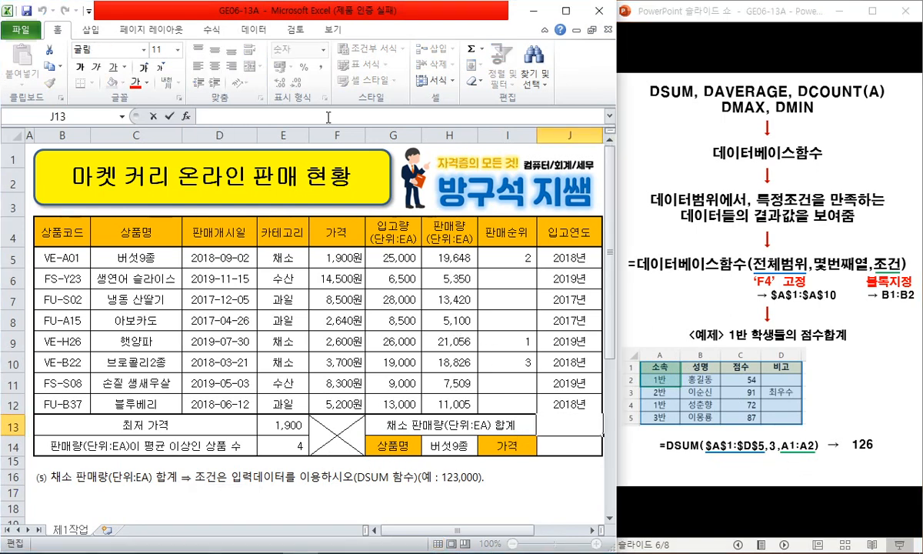
pyautogui.write('=DSUM(')
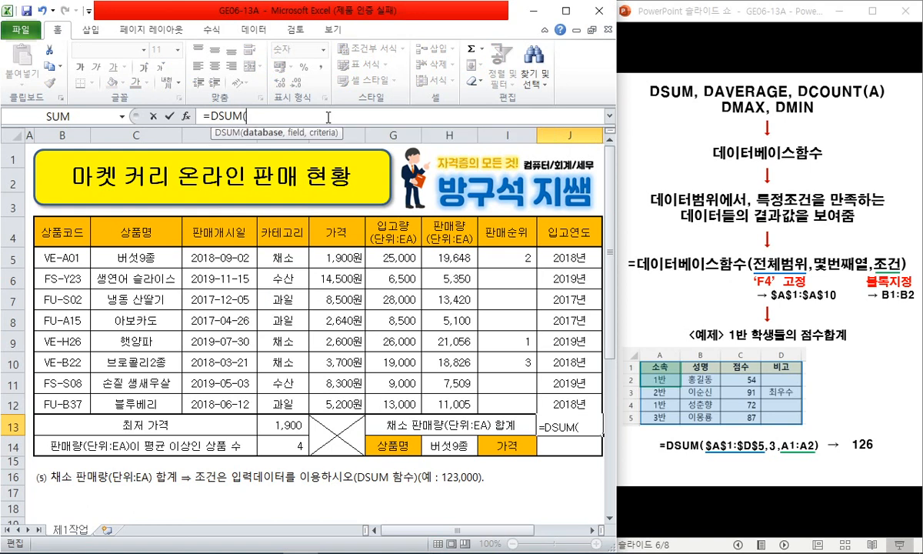
pyautogui.moveTo(62, 231); pyautogui.dragTo(567, 398)
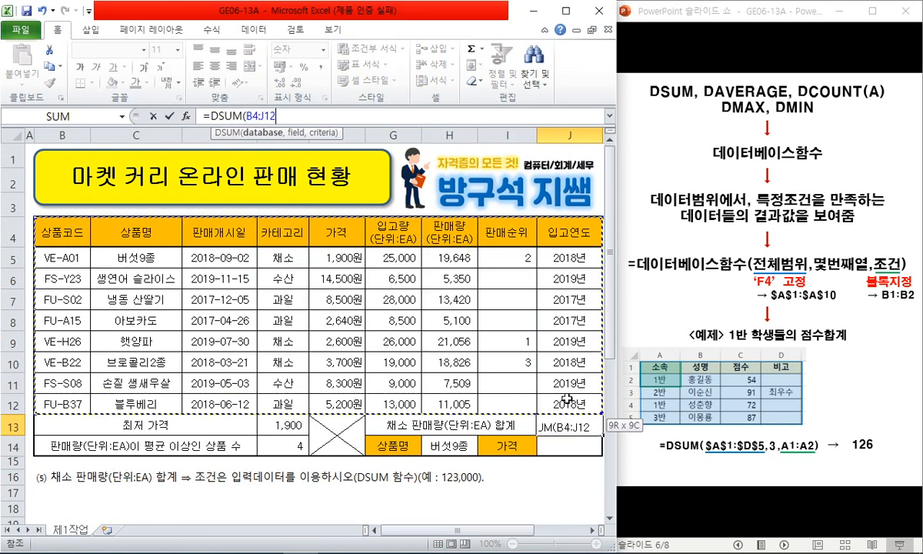
pyautogui.press('F4')
pyautogui.write(',')
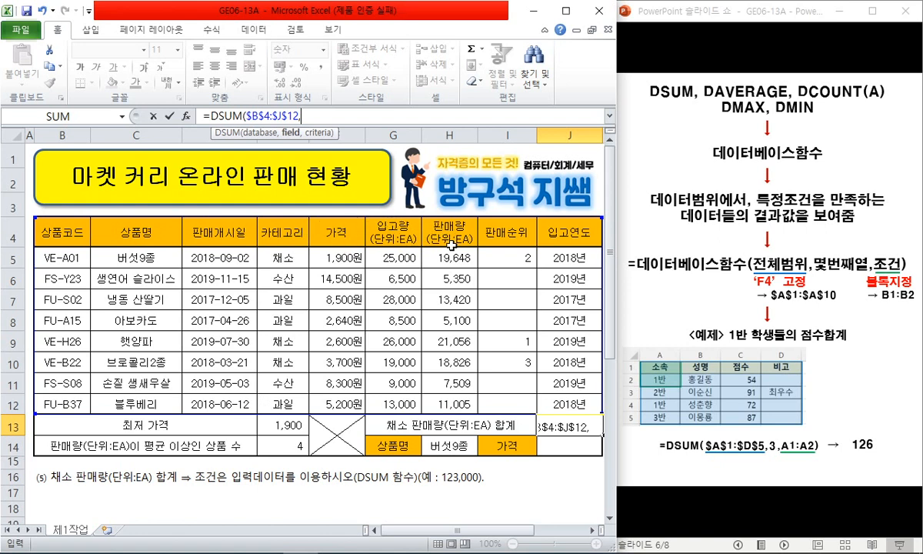
pyautogui.write(',')
pyautogui.moveTo(280, 229); pyautogui.dragTo(285, 253)
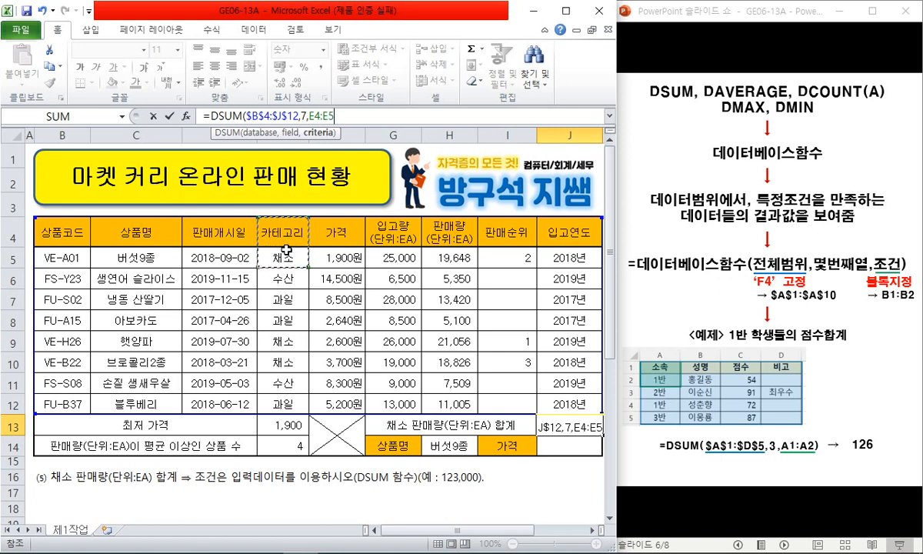
pyautogui.write(')')
pyautogui.press('Return')
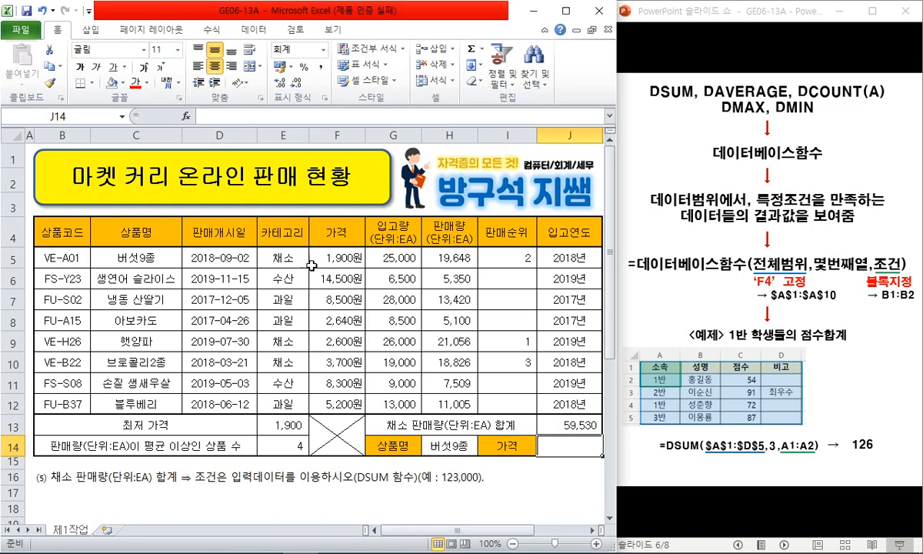
# Check the DSUM total against the combined 판매량 of the three 채소 products in H5, H9 and H10.
pyautogui.click(431, 258)
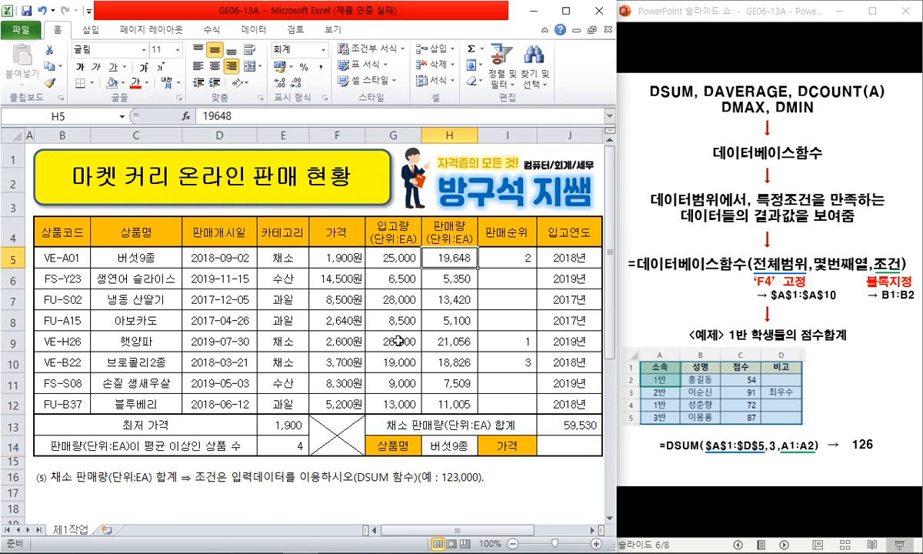
pyautogui.keyDown('ctrl'); pyautogui.click(440, 348); pyautogui.keyUp('ctrl')
pyautogui.keyDown('ctrl'); pyautogui.click(439, 359); pyautogui.keyUp('ctrl')
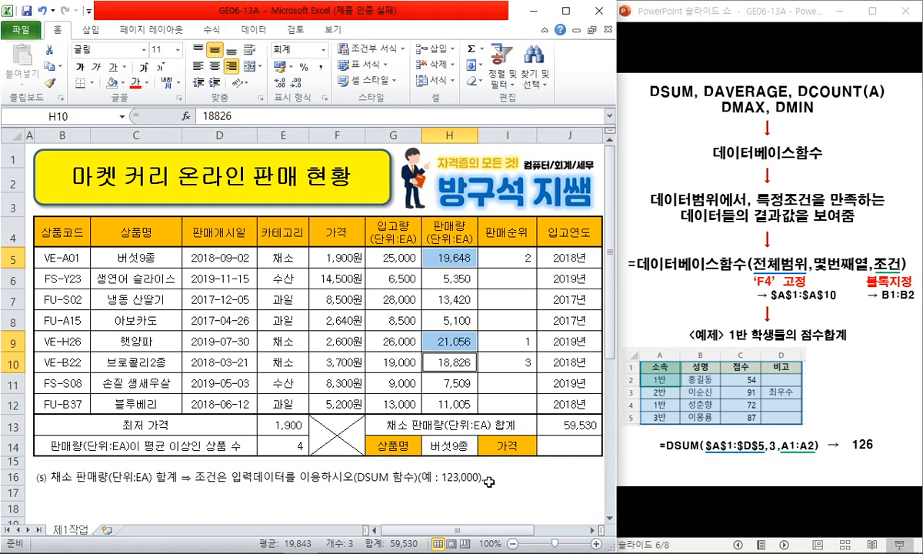
# Delete the finished DSUM task row and the blank rows below it so the VLOOKUP task moves up to row 16.
pyautogui.click(569, 440)
pyautogui.click(120, 476)
pyautogui.click(13, 477)
pyautogui.rightClick(13, 476)
pyautogui.click(47, 390)
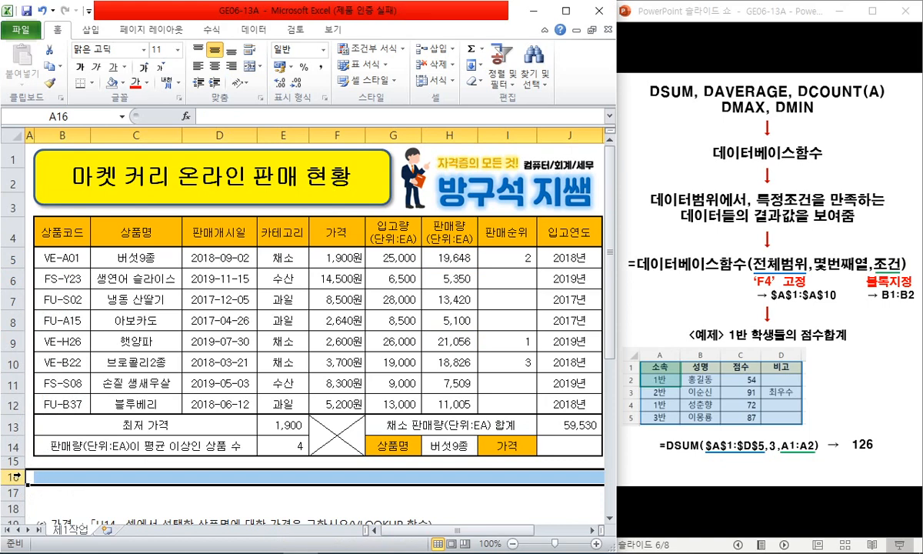
pyautogui.moveTo(12, 477); pyautogui.dragTo(18, 505)
pyautogui.rightClick(18, 504)
pyautogui.click(63, 403)
pyautogui.click(496, 428)
pyautogui.click(573, 443)
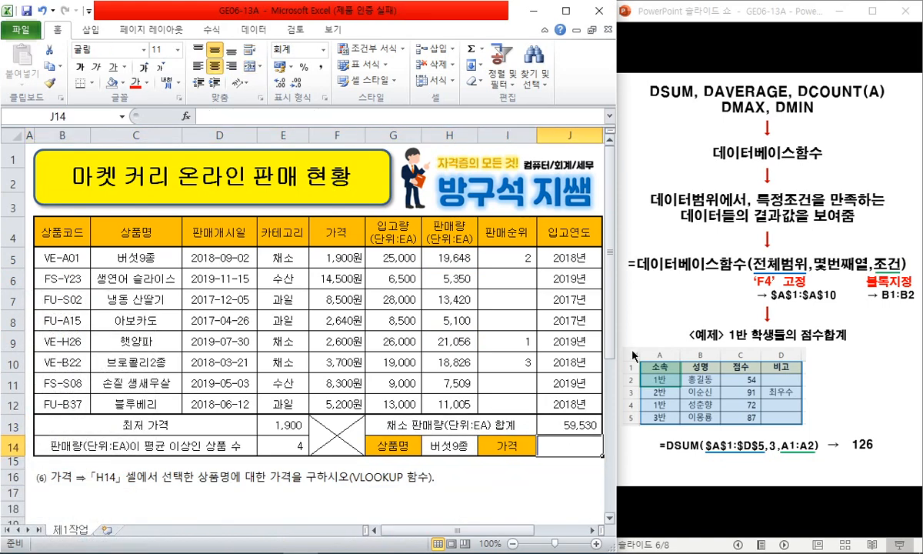
# Advance the slide show through the VLOOKUP explanation and its syntax notes, and return to cell J14 of the worksheet.
pyautogui.click(719, 236)
pyautogui.click(719, 237)
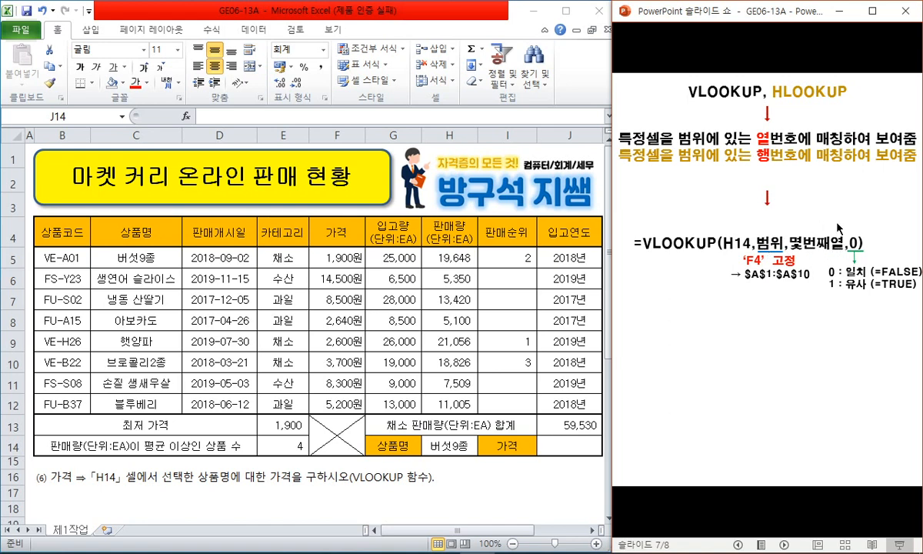
pyautogui.click(561, 447)
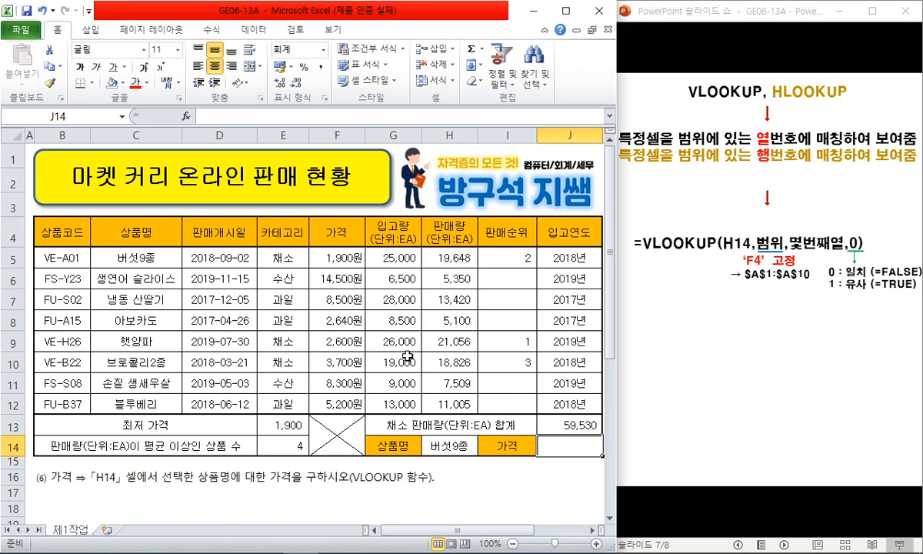
# Start a VLOOKUP formula in J14 with the product name cell H14 as the lookup value.
pyautogui.click(385, 123)
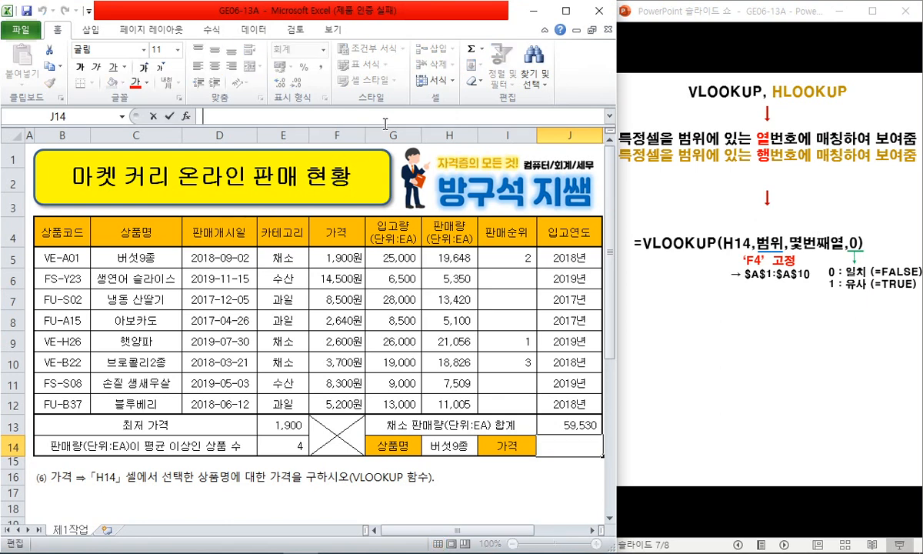
pyautogui.write('=VLLO')
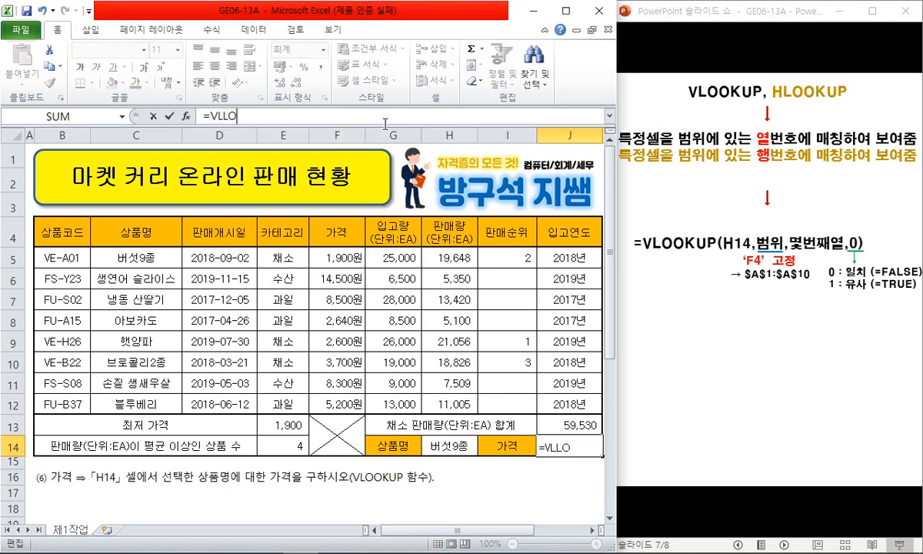
pyautogui.press('BackSpace')
pyautogui.press('BackSpace')
pyautogui.write('OOKUP(')
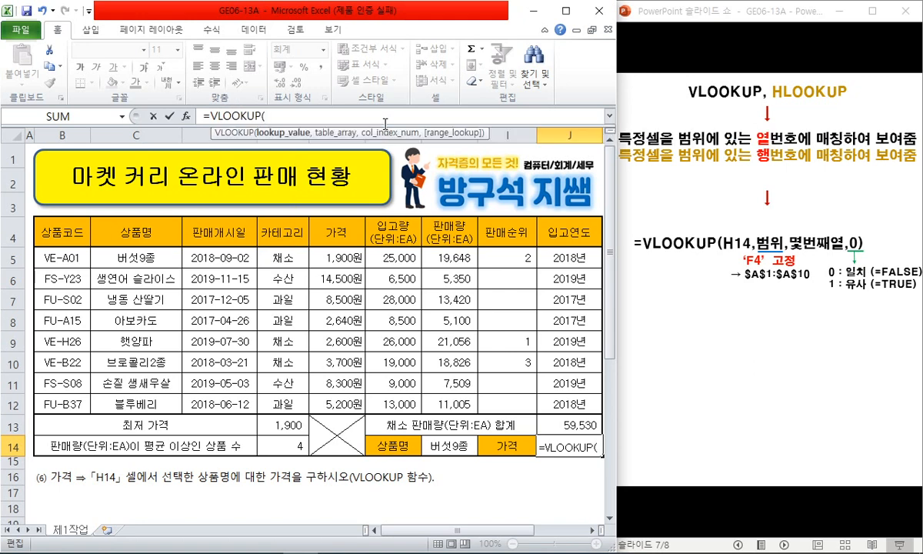
pyautogui.click(449, 444)
pyautogui.write(',')
# Mark in red the two 상품명 headings and the table range starting from the 상품명 column, and erase the markings.
pyautogui.hotkey('ctrl', '2')
pyautogui.moveTo(413, 465)
pyautogui.mouseDown()
pyautogui.moveTo(376, 459)
pyautogui.moveTo(411, 448)
pyautogui.moveTo(363, 448)
pyautogui.mouseUp()
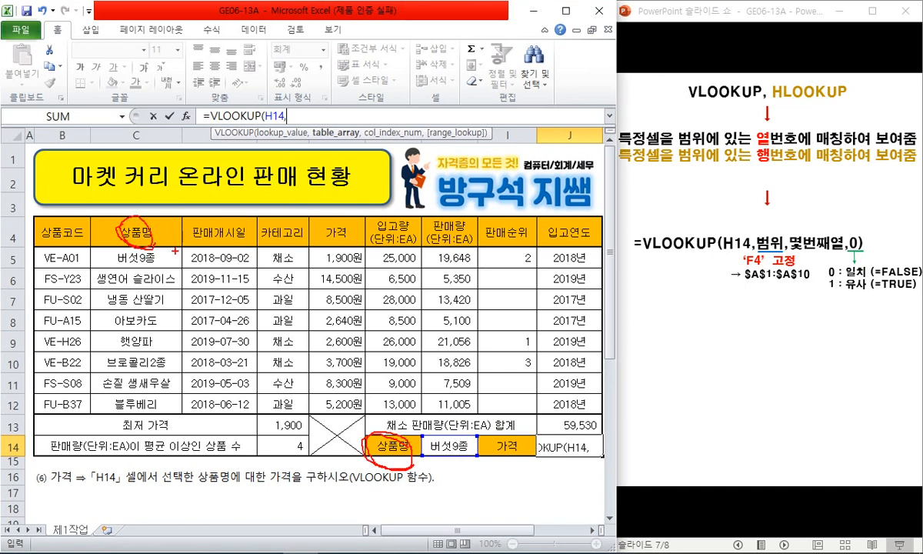
pyautogui.moveTo(97, 223)
pyautogui.mouseDown()
pyautogui.moveTo(98, 408)
pyautogui.moveTo(461, 401)
pyautogui.moveTo(585, 355)
pyautogui.moveTo(587, 244)
pyautogui.moveTo(65, 231)
pyautogui.mouseUp()
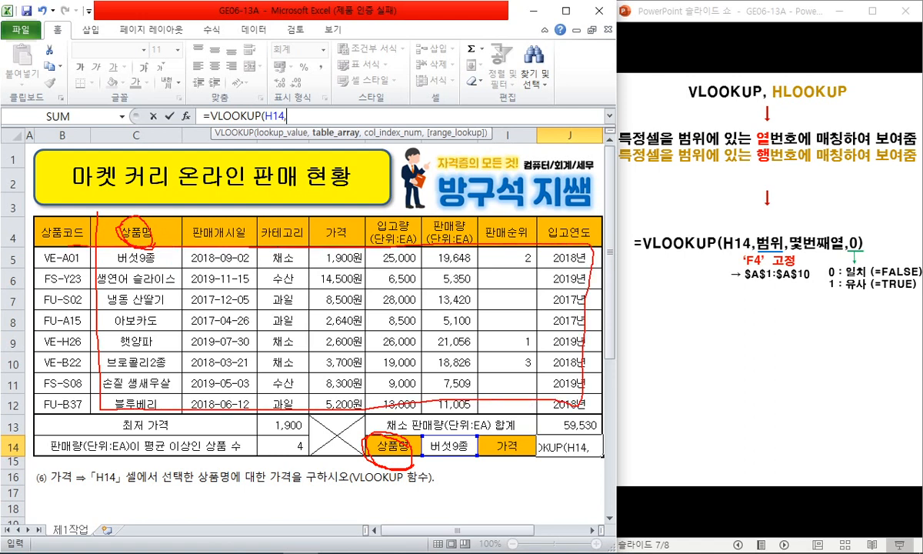
pyautogui.press('Escape')
# Complete the VLOOKUP formula with the fixed range $C$5:$J$12, column number 4 and match type 0.
pyautogui.moveTo(139, 255); pyautogui.dragTo(569, 404)
pyautogui.press('F4')
pyautogui.write(',')
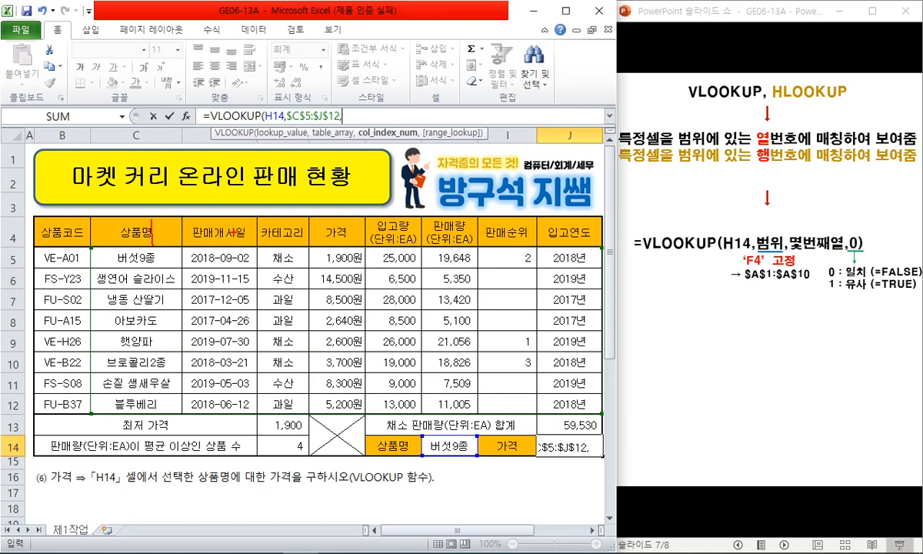
pyautogui.moveTo(322, 206)
pyautogui.mouseDown()
pyautogui.moveTo(345, 232)
pyautogui.moveTo(330, 196)
pyautogui.moveTo(297, 346)
pyautogui.moveTo(350, 207)
pyautogui.mouseUp()
pyautogui.press('Escape')
pyautogui.write('4,0')
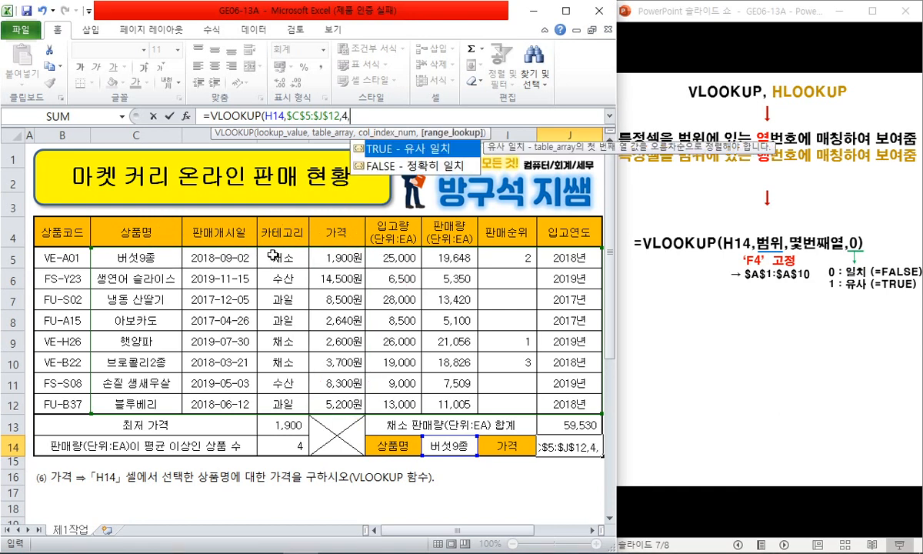
pyautogui.press('Return')
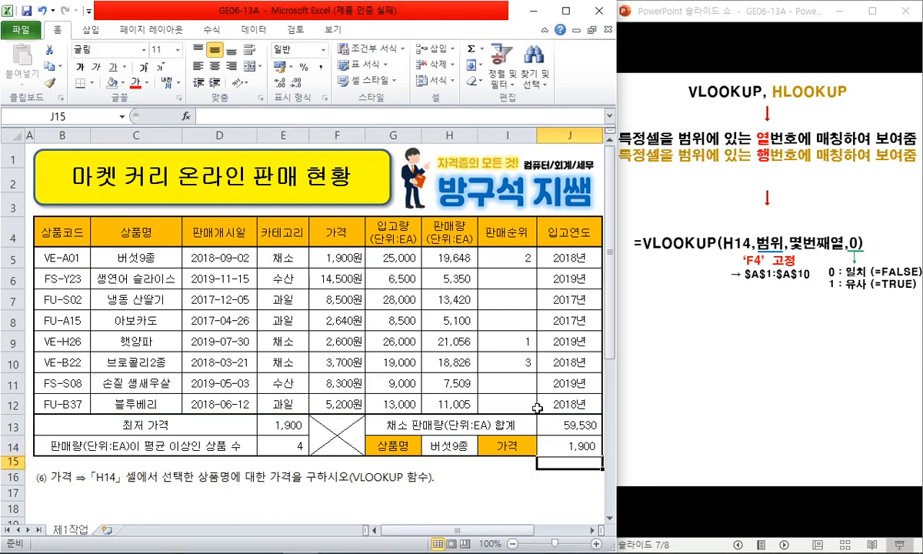
# Test the price lookup by choosing other products such as 햇양파 in H14, and set it back to 버섯9종.
pyautogui.click(449, 446)
pyautogui.click(482, 448)
pyautogui.click(444, 487)
pyautogui.click(483, 447)
pyautogui.click(447, 496)
pyautogui.click(483, 447)
pyautogui.click(474, 496)
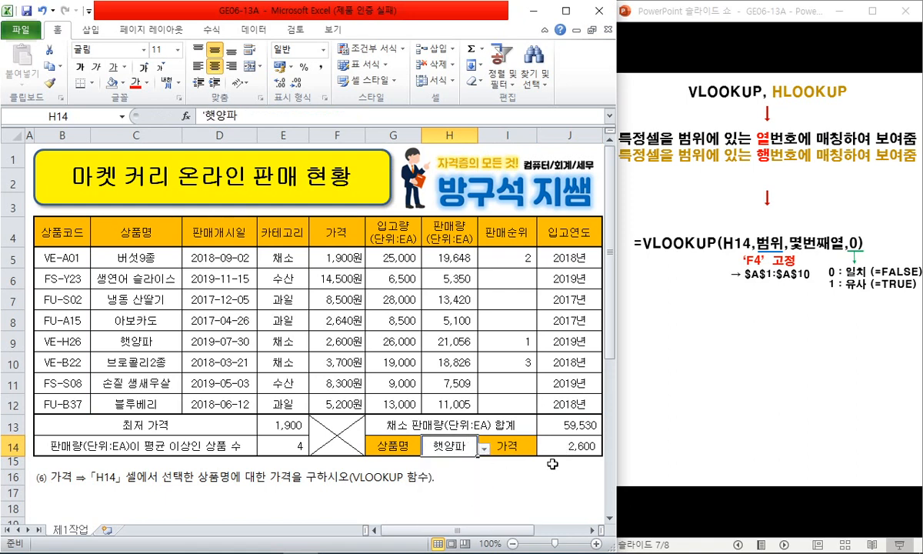
pyautogui.click(484, 449)
pyautogui.click(471, 504)
pyautogui.click(484, 448)
pyautogui.click(446, 462)
pyautogui.click(500, 467)
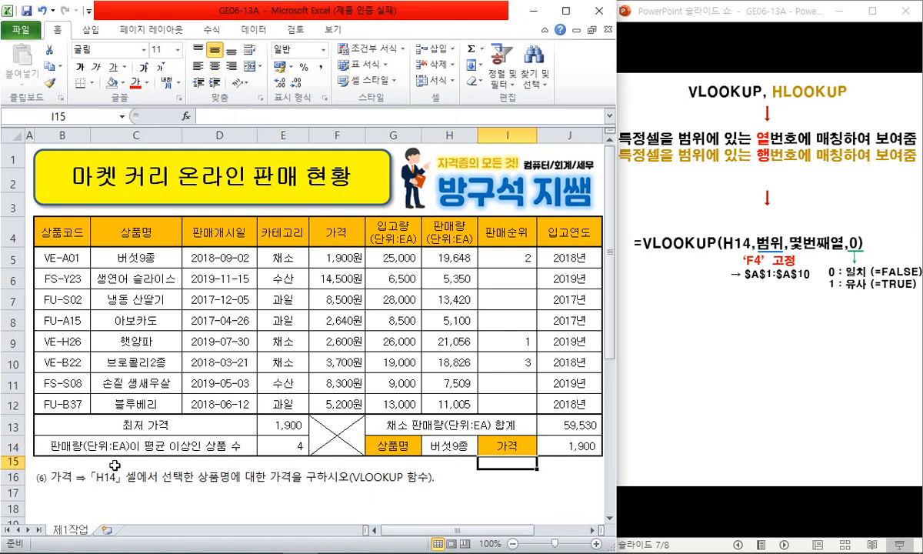
# Maximize the workbook window and delete rows 16 to 19 containing the finished VLOOKUP task.
pyautogui.click(13, 477)
pyautogui.scroll(-1, 501, 192)
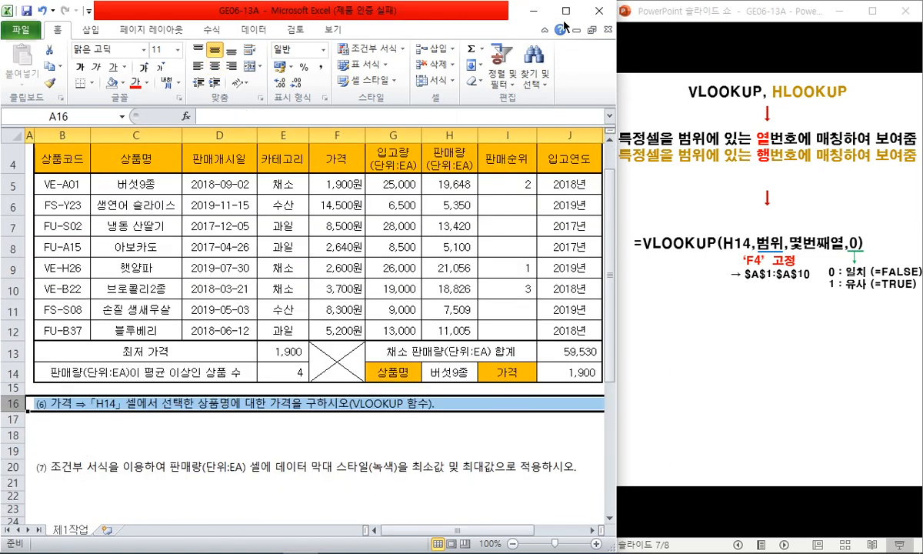
pyautogui.doubleClick(530, 10)
pyautogui.moveTo(13, 401); pyautogui.dragTo(11, 450)
pyautogui.rightClick(11, 450)
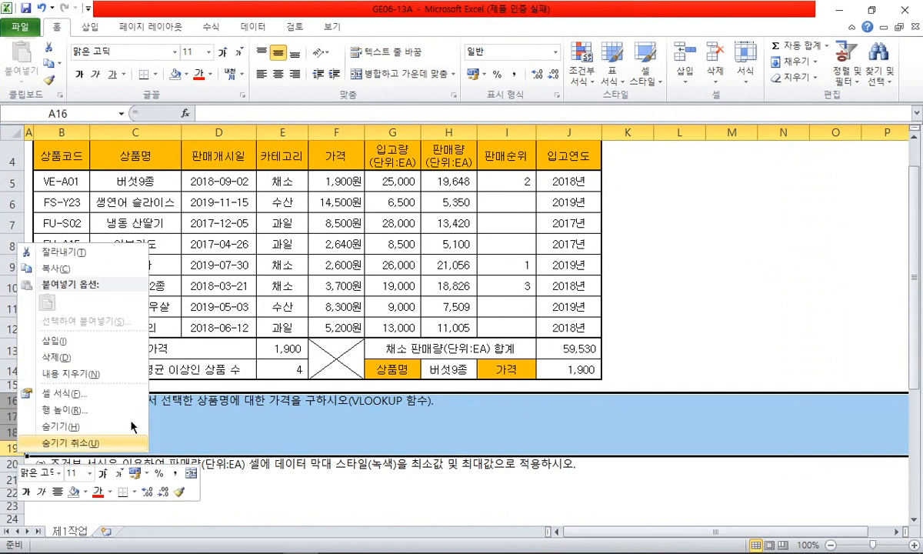
pyautogui.click(46, 344)
pyautogui.scroll(1, 305, 367)
pyautogui.click(335, 358)
pyautogui.click(408, 277)
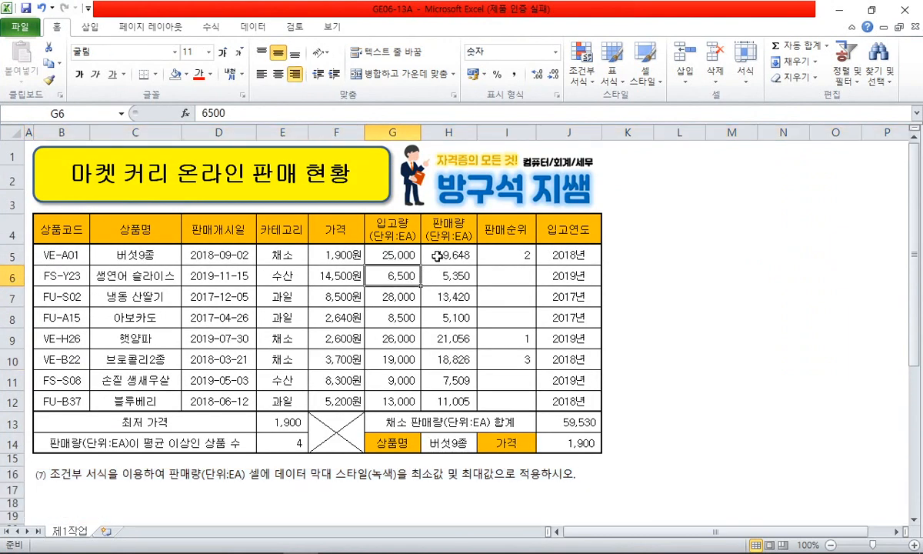
# Apply solid-fill green data bars to the 판매량 cells H5:H12 with conditional formatting.
pyautogui.moveTo(449, 254); pyautogui.dragTo(435, 401)
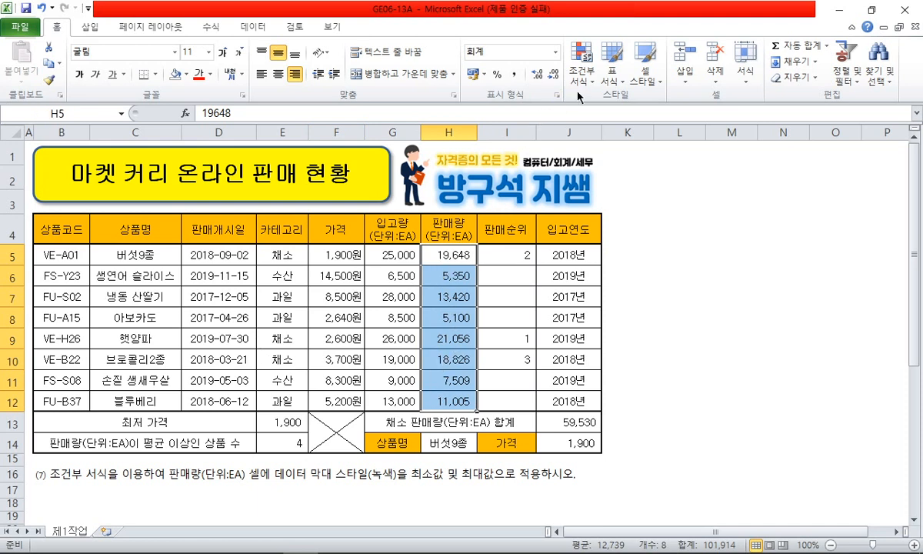
pyautogui.click(582, 66)
pyautogui.moveTo(629, 176)
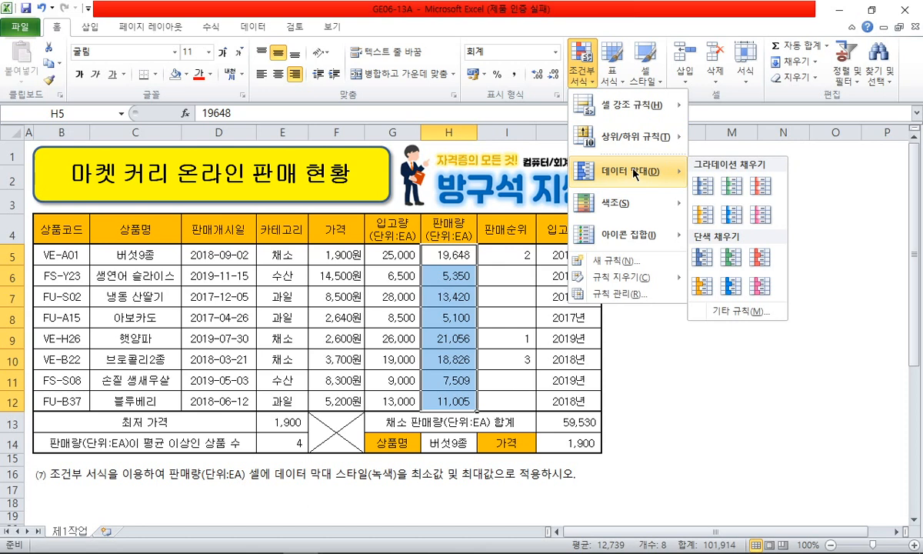
pyautogui.click(730, 258)
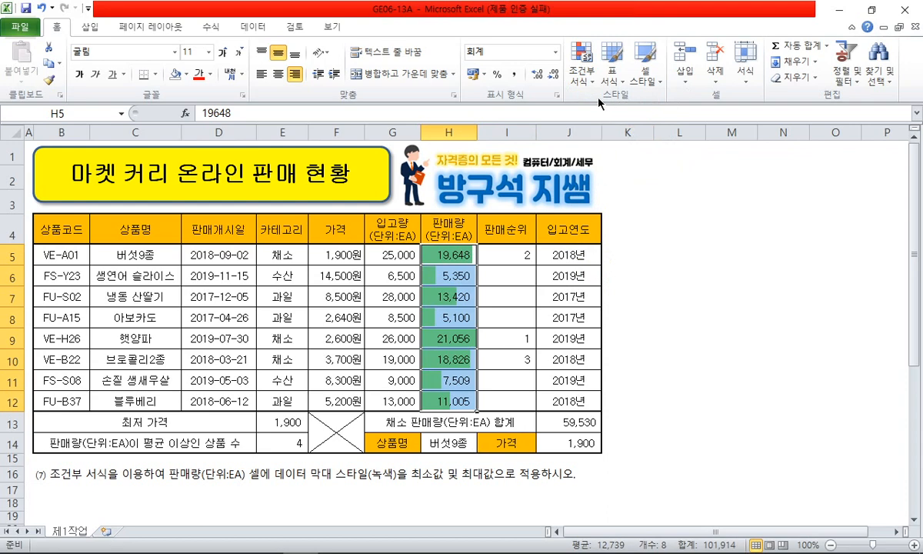
# Edit the data bar rule to use 최소값 as the minimum type and 최대값 as the maximum type.
pyautogui.click(581, 65)
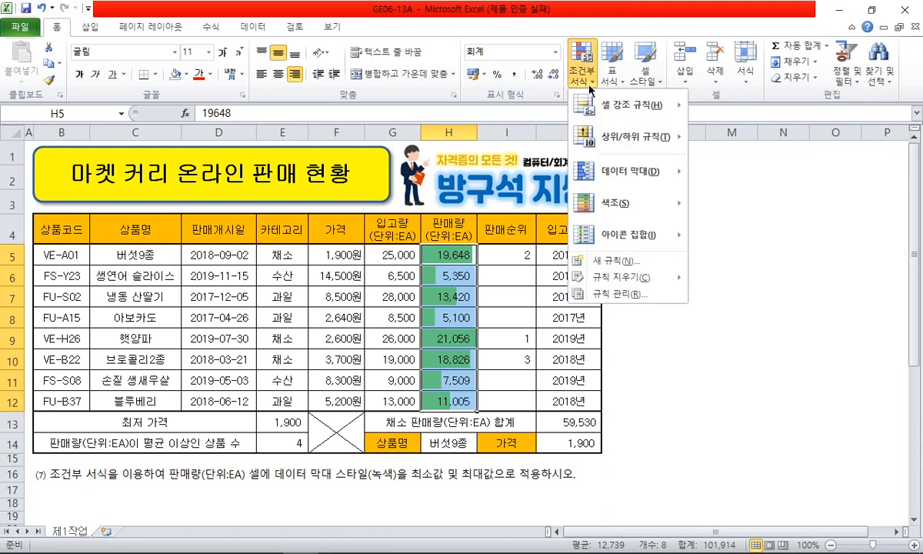
pyautogui.click(626, 290)
pyautogui.click(538, 240)
pyautogui.click(574, 225)
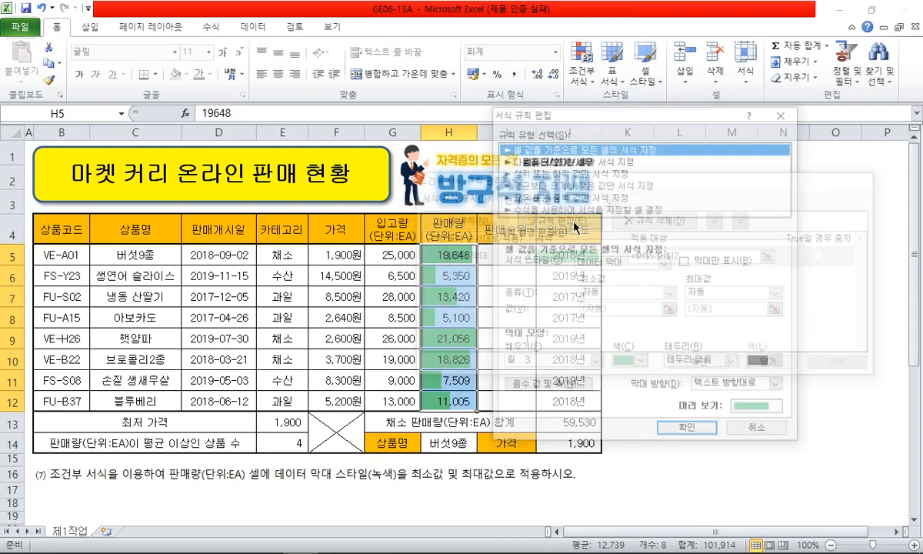
pyautogui.click(622, 292)
pyautogui.click(592, 311)
pyautogui.click(706, 294)
pyautogui.click(715, 305)
# Mark in red the rule's 최소값 and 최대값 types and the matching words in the task text, and erase the markings.
pyautogui.hotkey('ctrl', '2')
pyautogui.moveTo(616, 298); pyautogui.dragTo(601, 269)
pyautogui.moveTo(718, 285)
pyautogui.mouseDown()
pyautogui.moveTo(689, 291)
pyautogui.moveTo(720, 302)
pyautogui.mouseUp()
pyautogui.moveTo(410, 477); pyautogui.dragTo(482, 478)
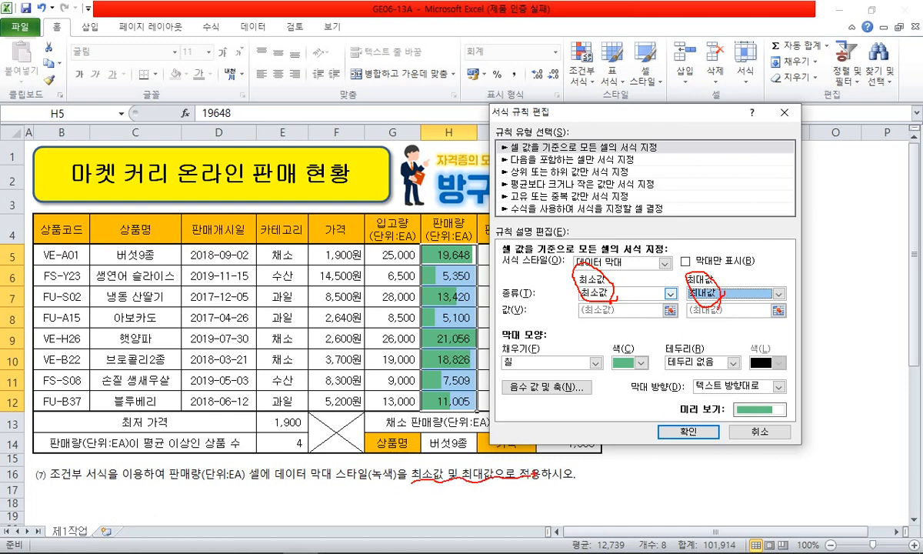
pyautogui.press('Escape')
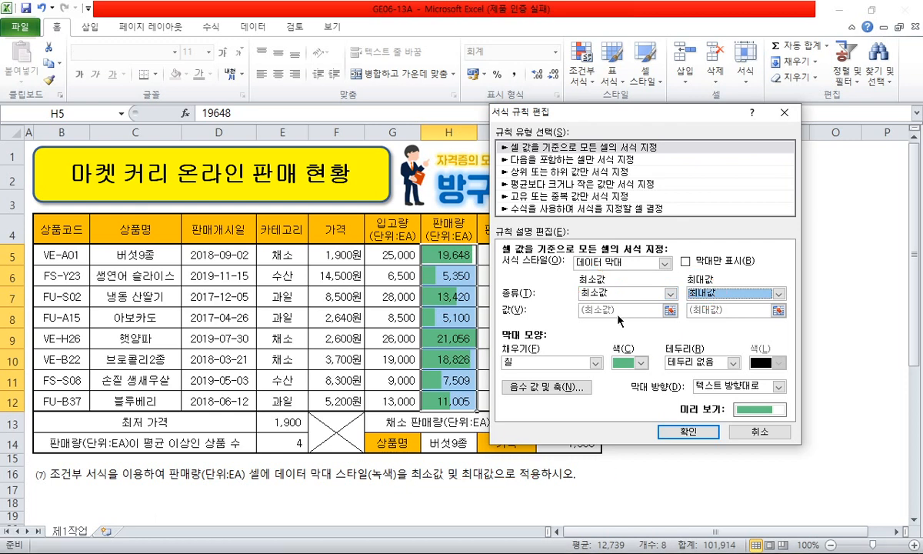
# Apply the edited data bar rule to the 판매량 cells and leave the rule manager.
pyautogui.click(692, 431)
pyautogui.click(704, 364)
pyautogui.click(667, 352)
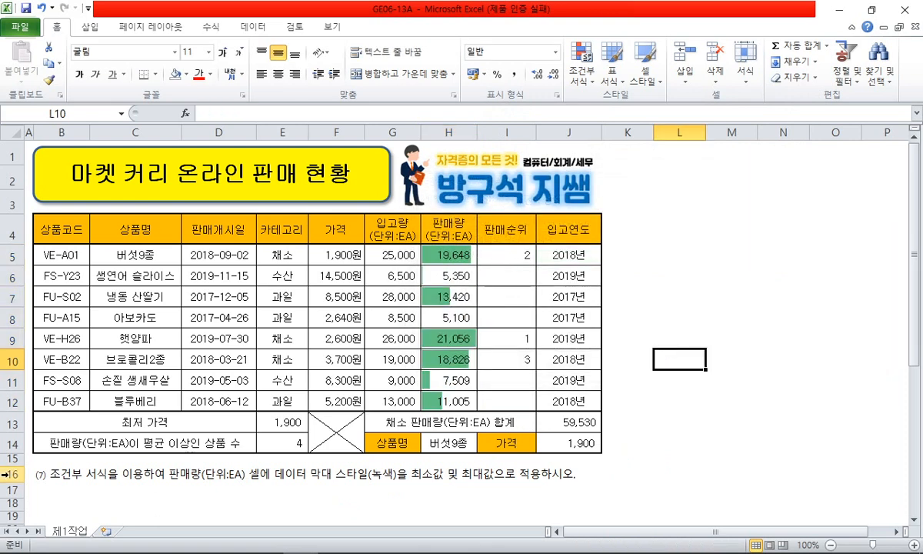
# Delete row 16 containing the finished conditional formatting task.
pyautogui.click(10, 472)
pyautogui.rightClick(11, 473)
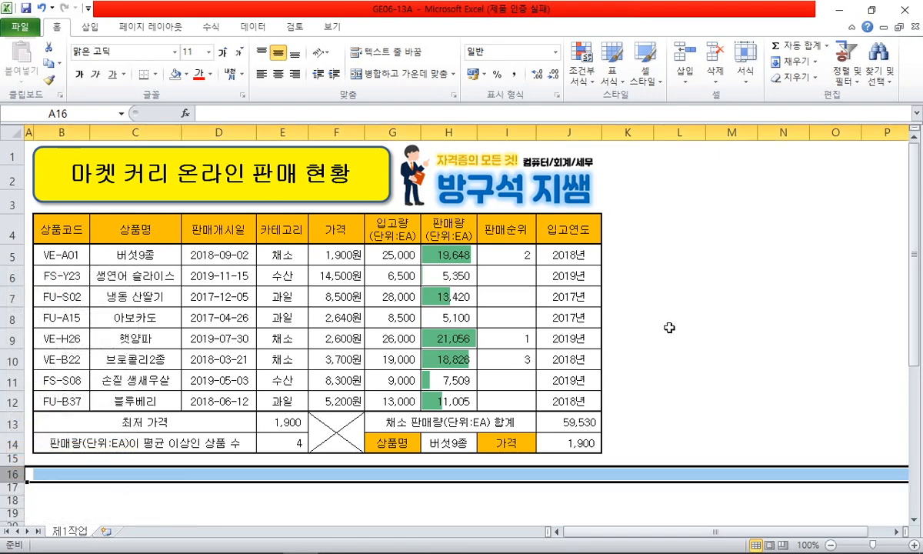
# Shrink the worksheet window to show the PowerPoint slide show beside it, and advance the slides to 고급필터.
pyautogui.click(679, 317)
pyautogui.click(871, 11)
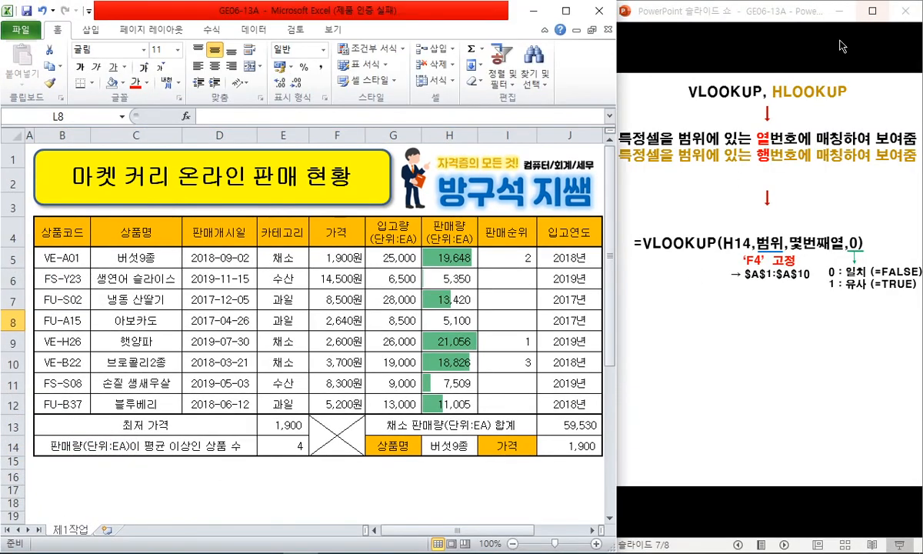
pyautogui.click(680, 231)
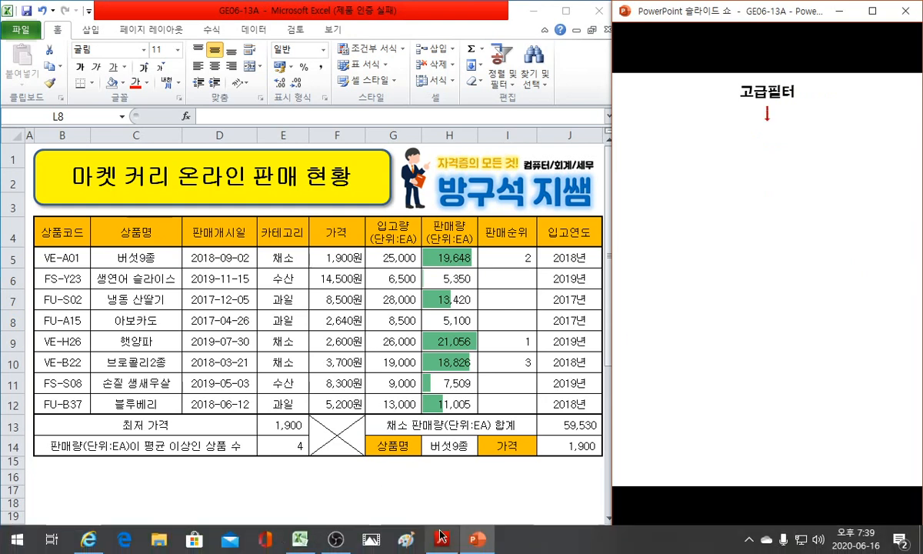
# Switch to GE06-13A.pdf in Adobe Acrobat Reader and read the 제2작업 copy instruction and the 고급필터 conditions.
pyautogui.click(442, 542)
pyautogui.scroll(3, 427, 398)
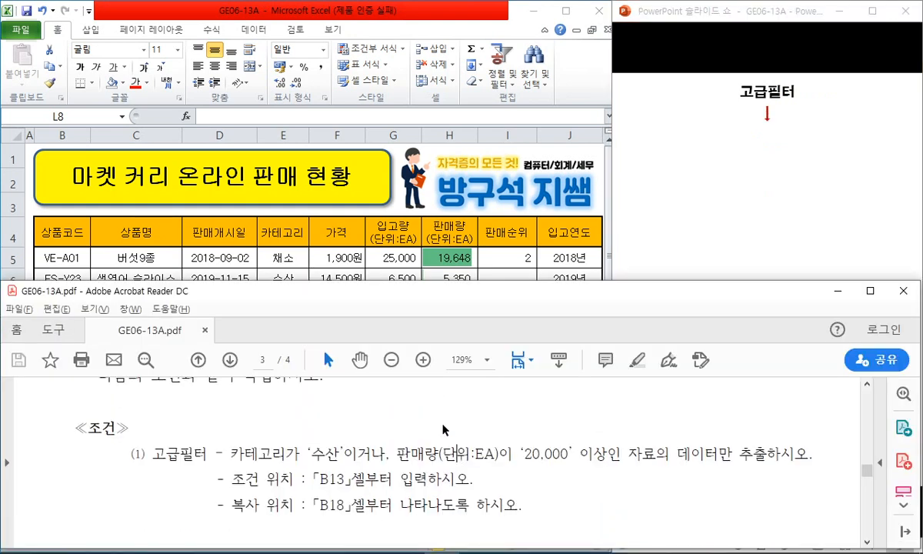
pyautogui.scroll(-1, 304, 453)
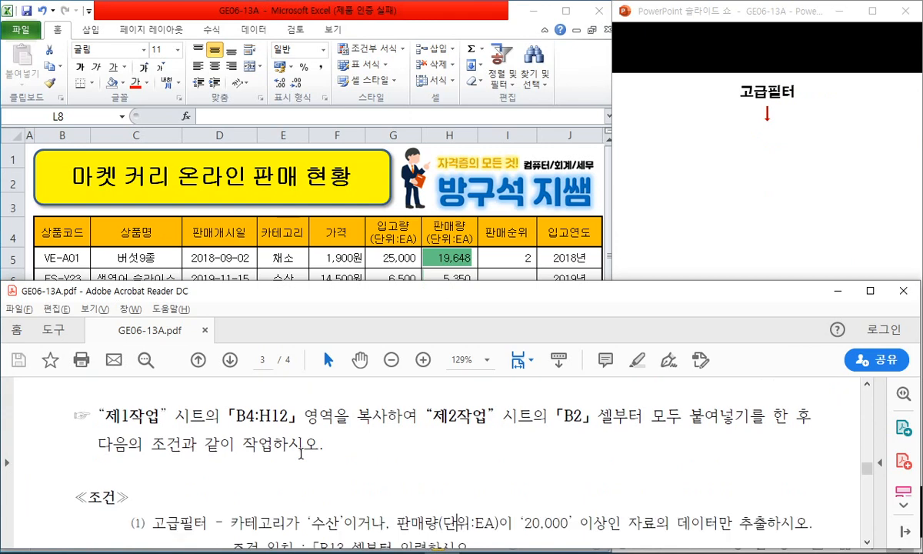
# Return to Excel, add a new worksheet, and copy range B4:H12 of 제1작업 into it starting at cell B2.
pyautogui.click(324, 233)
pyautogui.click(116, 532)
pyautogui.click(69, 529)
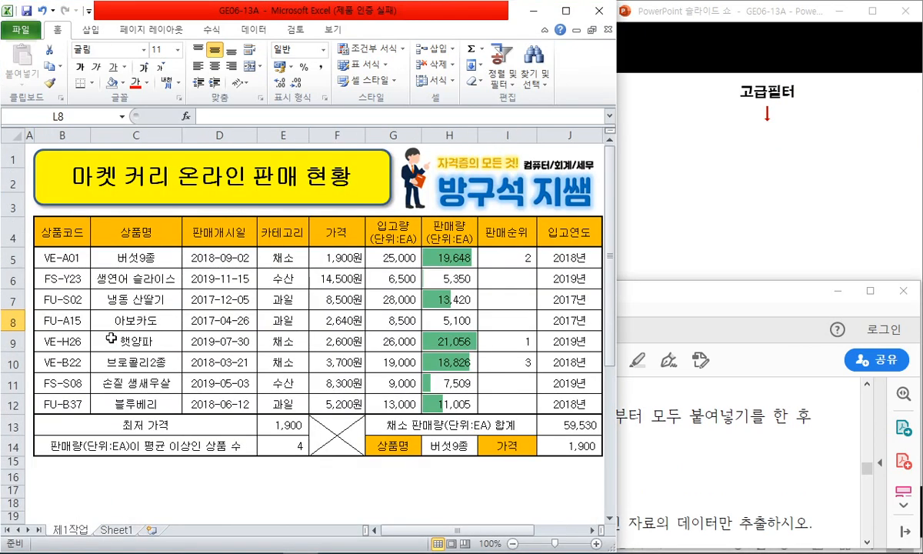
pyautogui.moveTo(60, 230); pyautogui.dragTo(449, 404)
pyautogui.hotkey('ctrl', 'c')
pyautogui.click(121, 529)
pyautogui.click(96, 163)
pyautogui.hotkey('ctrl', 'v')
# Open the column width setting for column A of the new worksheet.
pyautogui.click(54, 169)
pyautogui.rightClick(55, 136)
pyautogui.click(100, 303)
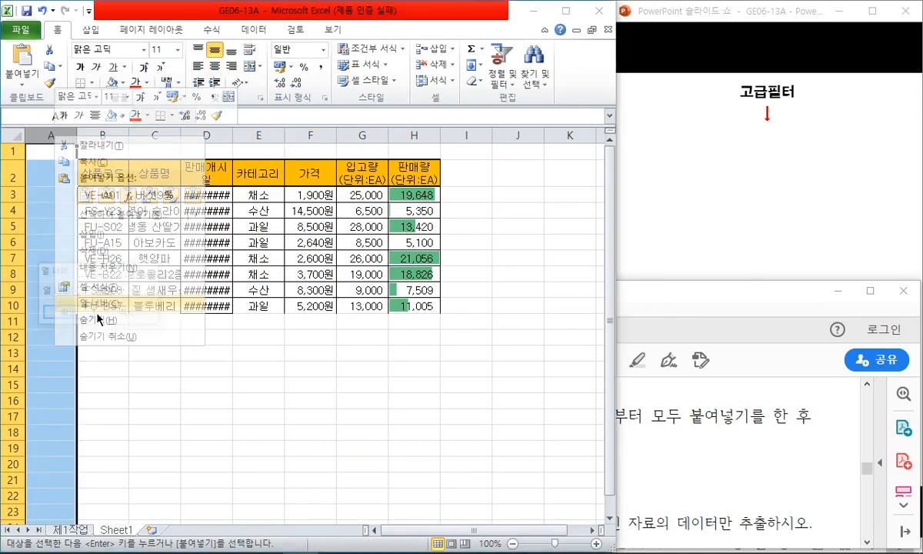
# Set the width of column A on Sheet1 to 2.
pyautogui.write('2')
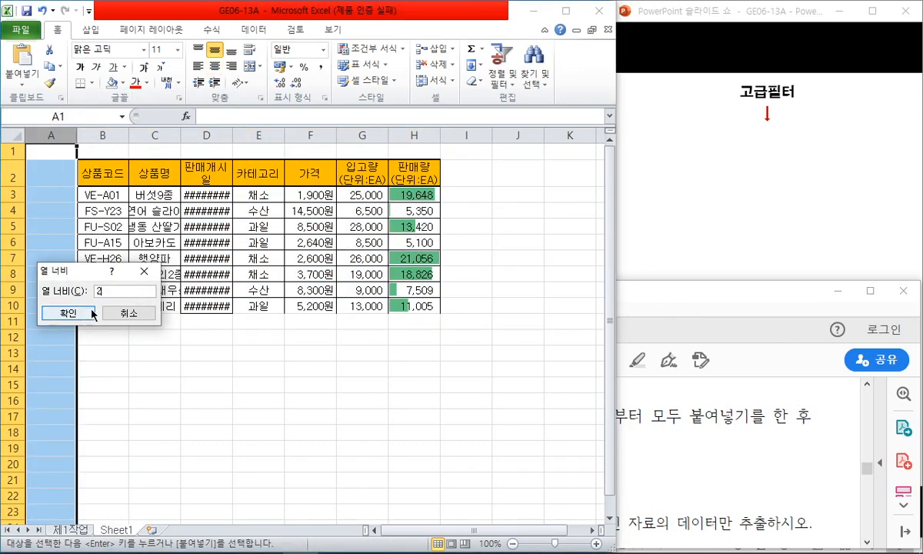
pyautogui.click(86, 312)
pyautogui.click(103, 350)
# Check the width of column A on the 제1작업 sheet and leave it as it is.
pyautogui.click(80, 529)
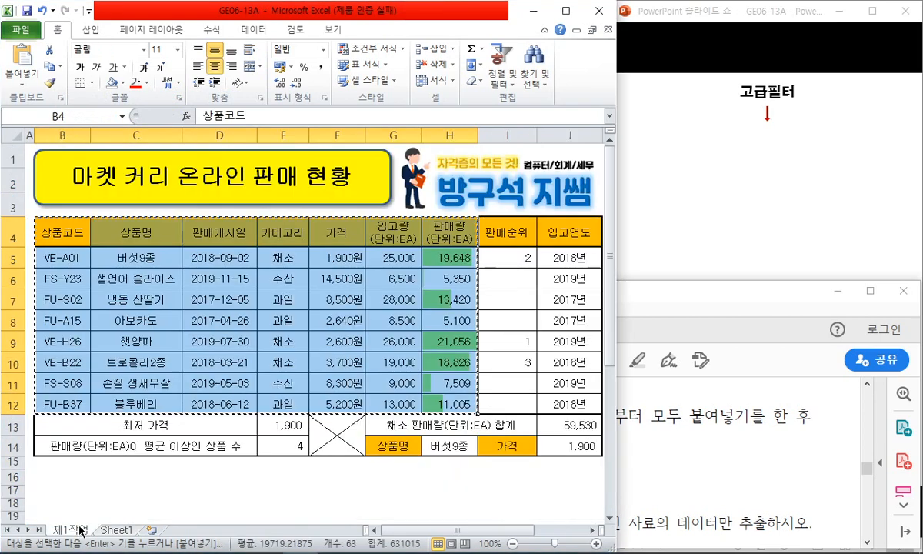
pyautogui.rightClick(29, 135)
pyautogui.click(75, 304)
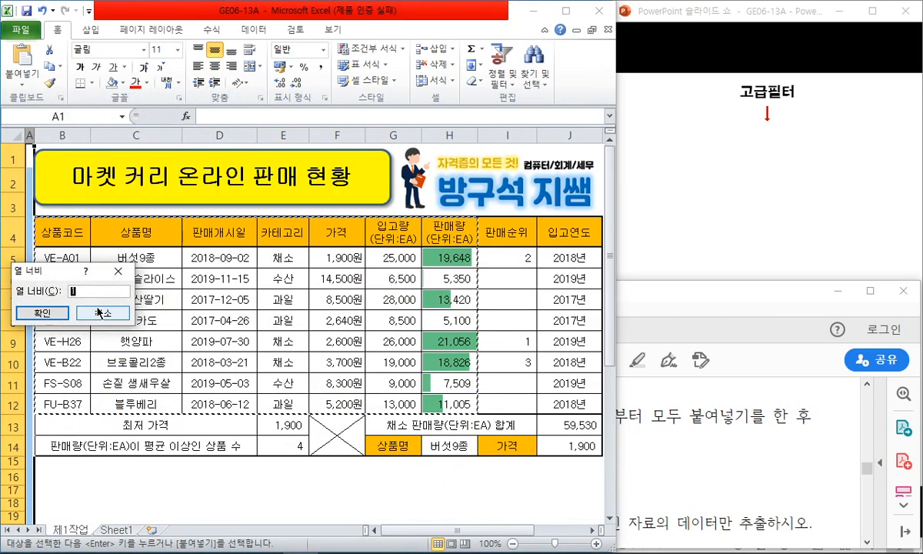
pyautogui.click(100, 312)
# Set the width of column A on Sheet1 to 1, matching the 제1작업 sheet.
pyautogui.click(123, 530)
pyautogui.click(33, 135)
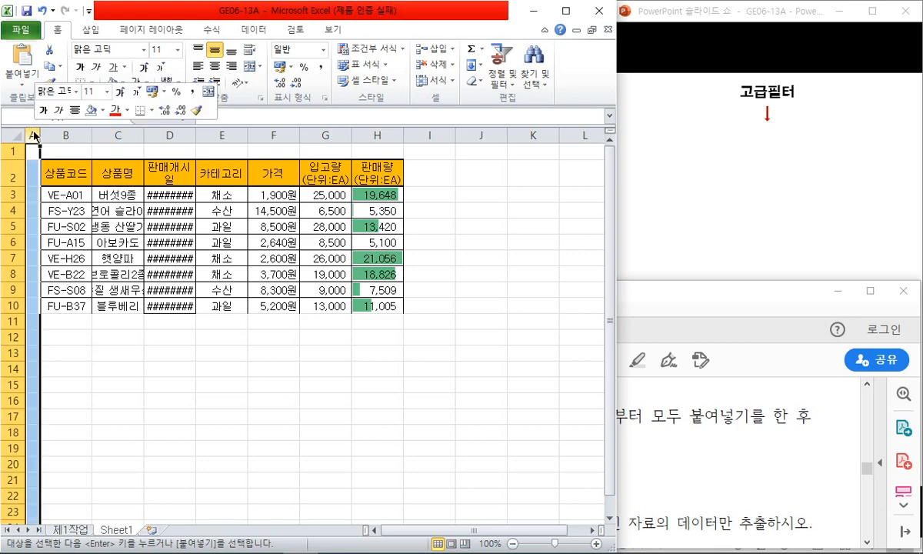
pyautogui.rightClick(33, 135)
pyautogui.click(35, 301)
pyautogui.click(70, 313)
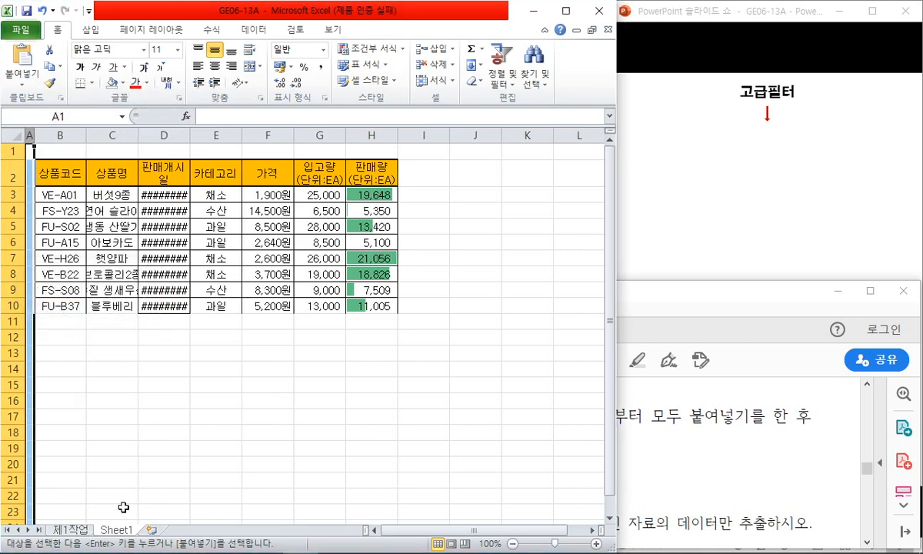
# Rename Sheet1 as 제2작업.
pyautogui.doubleClick(120, 530)
pyautogui.write('W')
pyautogui.press('BackSpace')
pyautogui.write('제2작업')
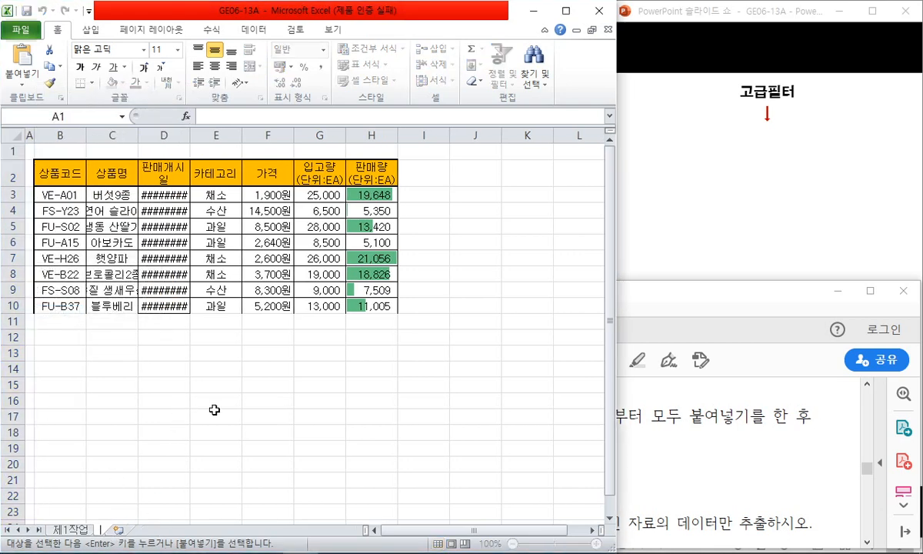
pyautogui.press('Return')
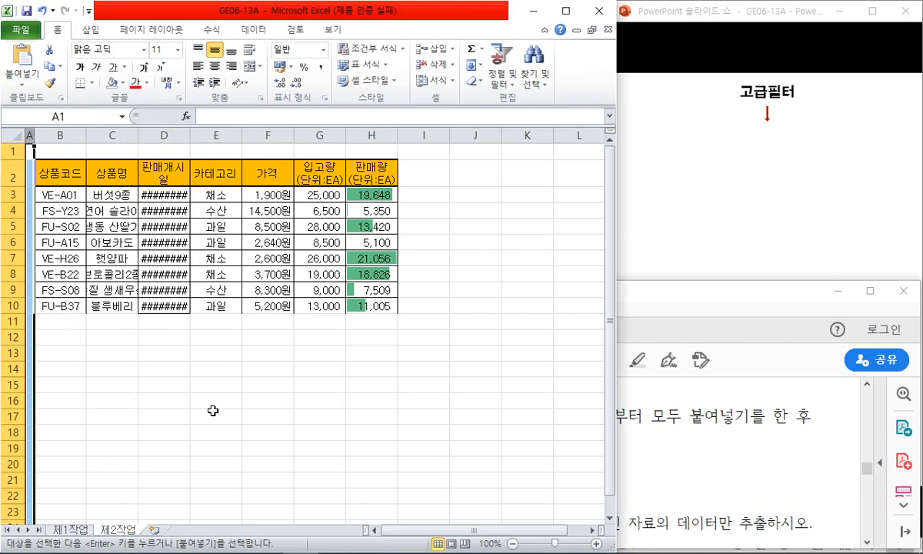
# Autofit the widths of columns B through H to their contents on the 제2작업 sheet.
pyautogui.moveTo(213, 410); pyautogui.dragTo(265, 413)
pyautogui.moveTo(74, 136); pyautogui.dragTo(391, 131)
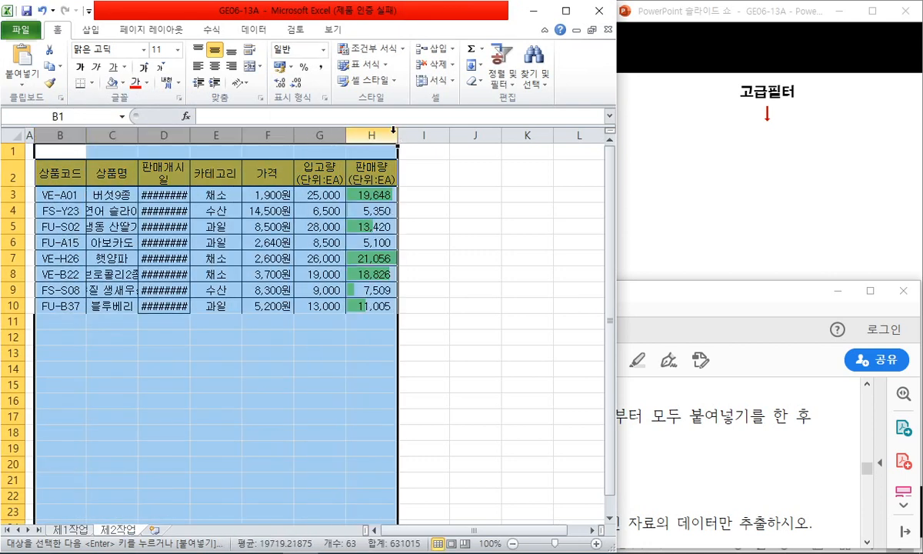
pyautogui.doubleClick(396, 131)
pyautogui.click(486, 258)
# Scroll GE06-13A.pdf to the 고급필터 condition and resize the Excel and PowerPoint windows so the condition can be read alongside the sheet.
pyautogui.click(657, 298)
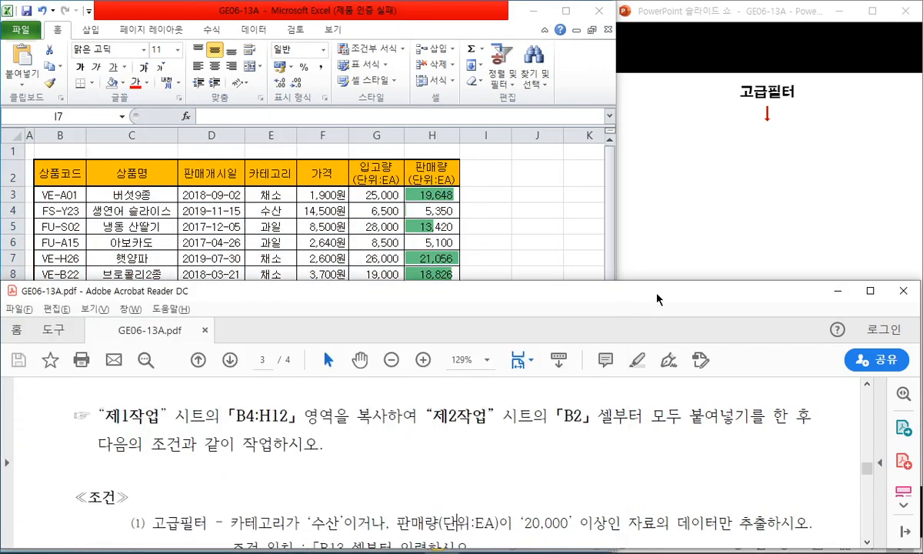
pyautogui.scroll(-2, 481, 429)
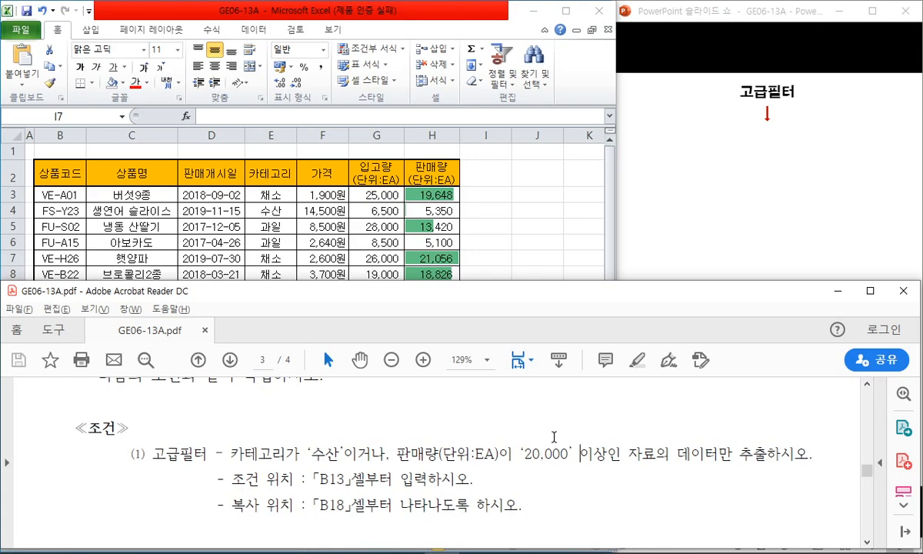
pyautogui.click(520, 243)
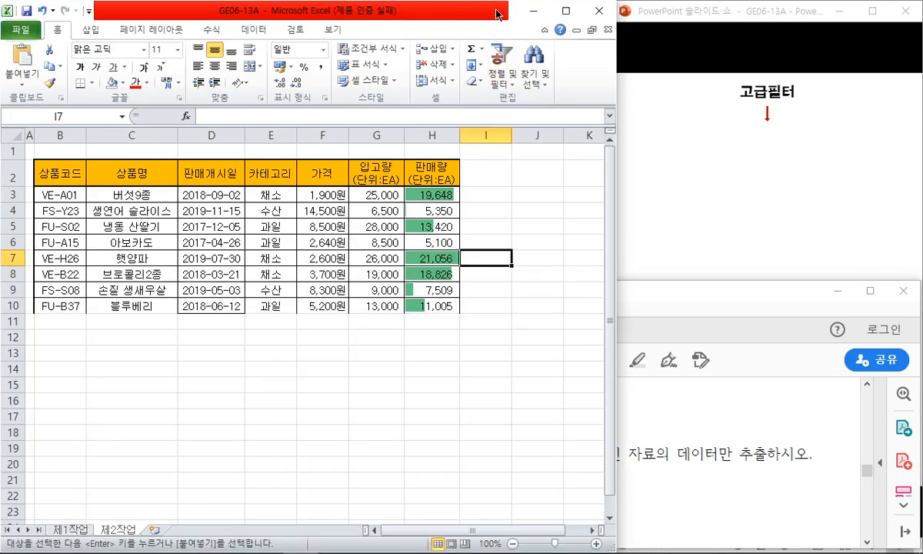
pyautogui.moveTo(431, 14)
pyautogui.mouseDown()
pyautogui.moveTo(445, 28)
pyautogui.moveTo(442, 131)
pyautogui.moveTo(438, 26)
pyautogui.moveTo(426, 14)
pyautogui.mouseUp()
pyautogui.moveTo(613, 449)
pyautogui.mouseDown()
pyautogui.moveTo(604, 450)
pyautogui.moveTo(599, 428)
pyautogui.moveTo(607, 431)
pyautogui.mouseUp()
pyautogui.click(722, 256)
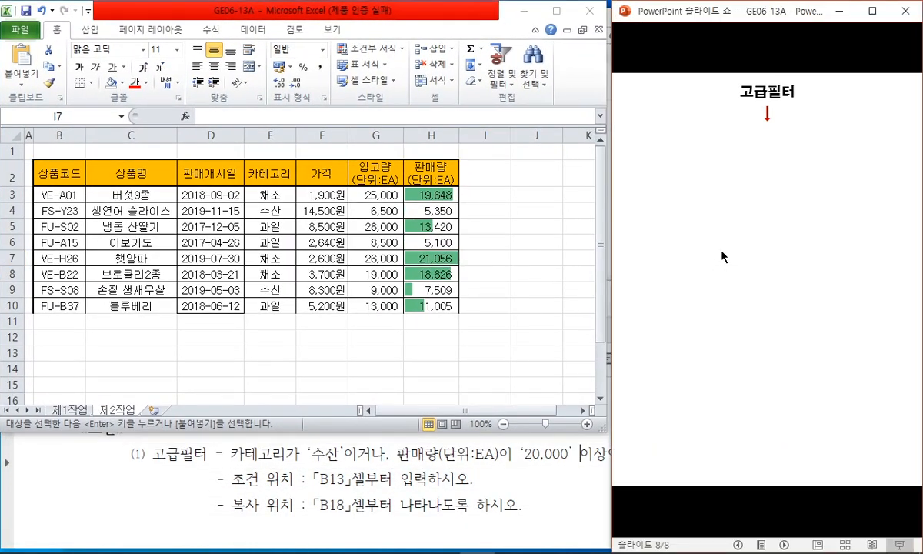
pyautogui.moveTo(728, 4)
pyautogui.mouseDown()
pyautogui.moveTo(728, 23)
pyautogui.moveTo(707, 30)
pyautogui.moveTo(730, 75)
pyautogui.moveTo(723, 14)
pyautogui.mouseUp()
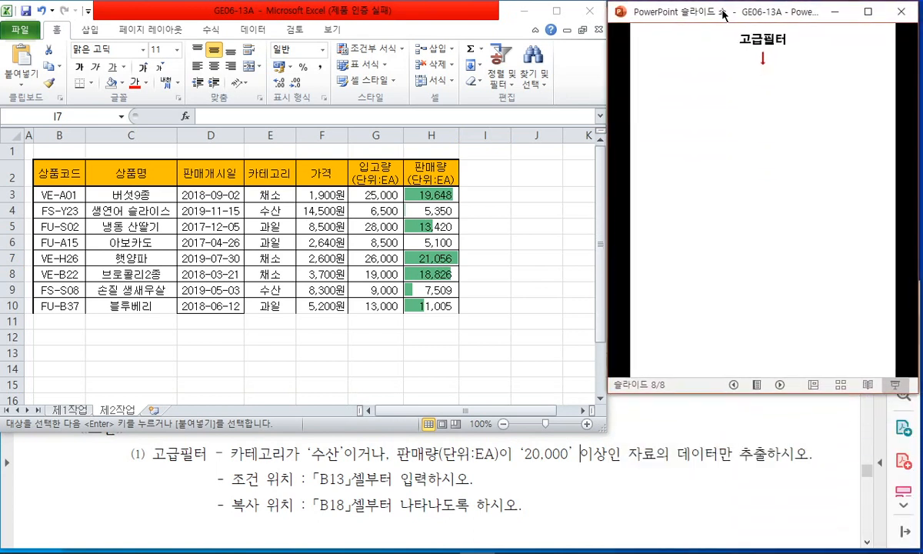
pyautogui.moveTo(862, 396); pyautogui.dragTo(862, 434)
pyautogui.click(521, 354)
pyautogui.click(734, 283)
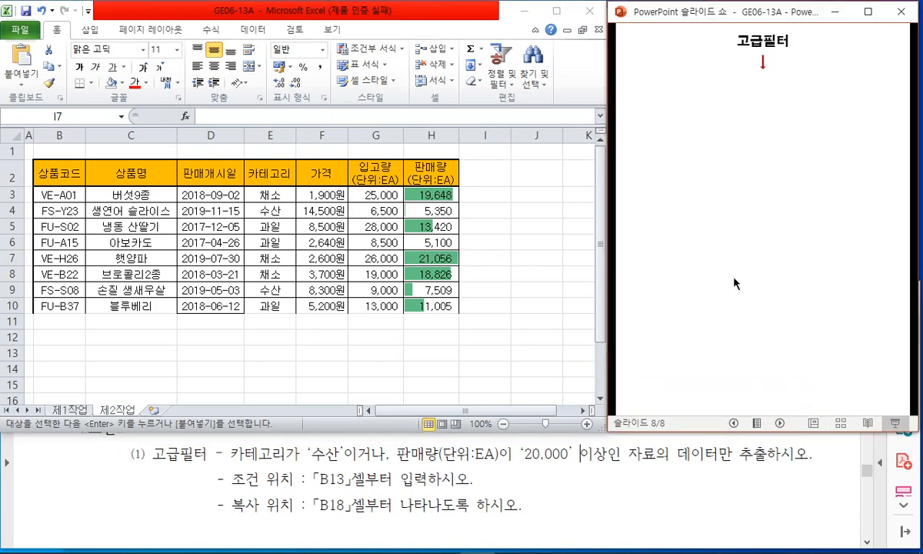
# Advance the 고급필터 slide in PowerPoint to review the order of the dialog settings and the And/Or criteria layouts against the sheet's table.
pyautogui.click(771, 222)
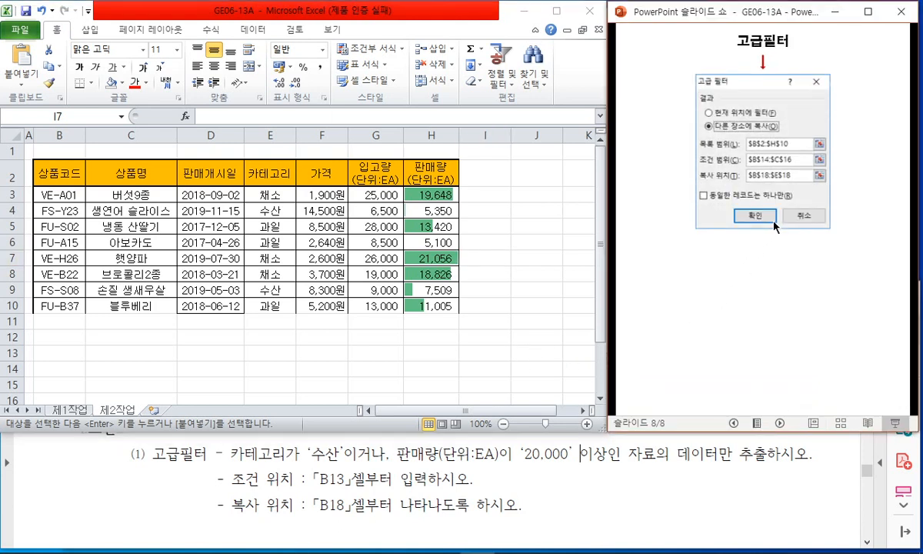
pyautogui.click(753, 158)
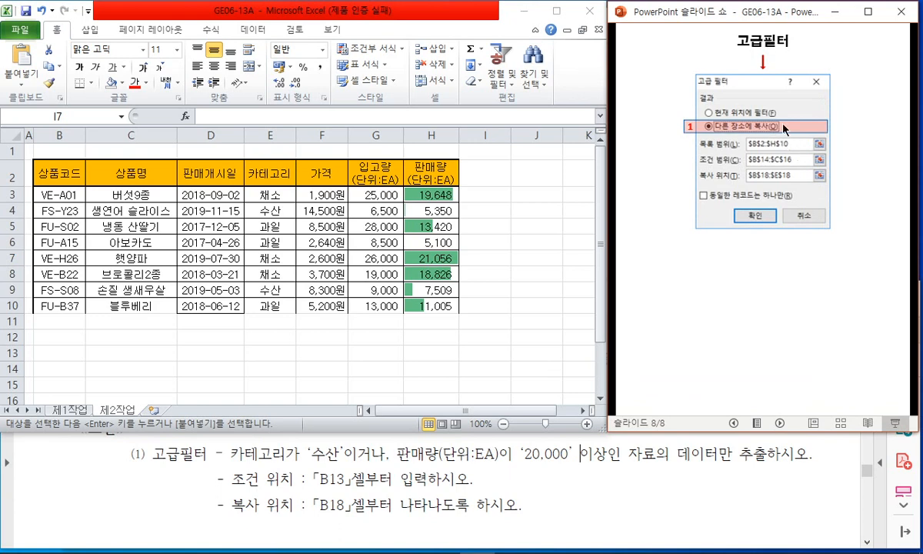
pyautogui.click(782, 138)
pyautogui.click(69, 301)
pyautogui.moveTo(60, 168); pyautogui.dragTo(430, 306)
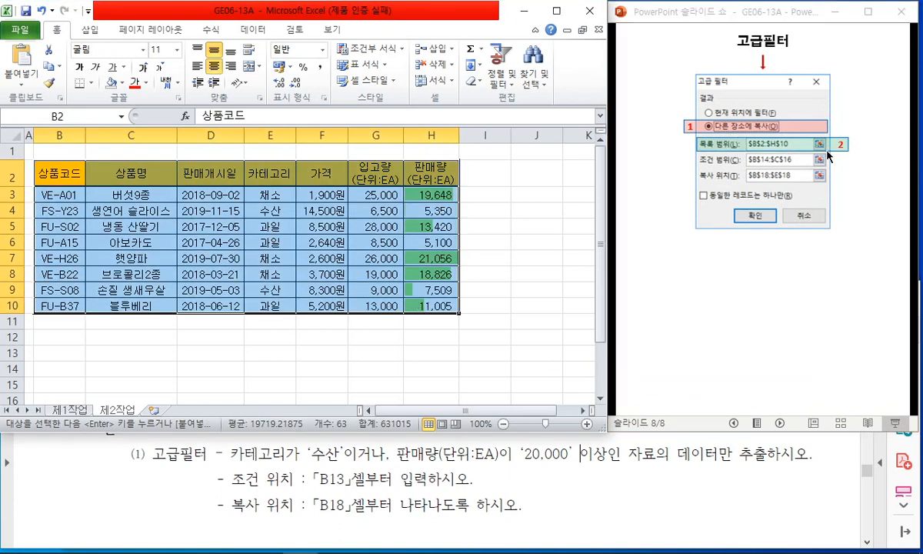
pyautogui.click(842, 150)
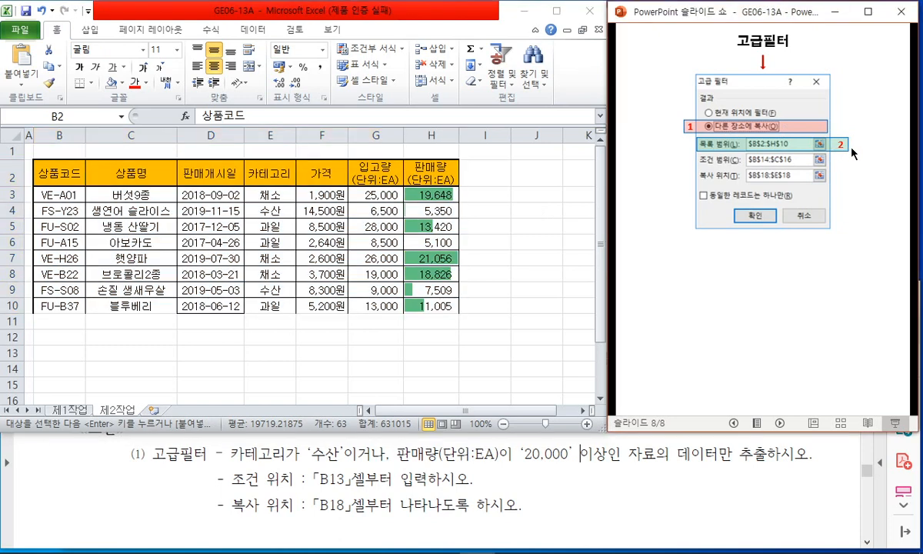
pyautogui.click(790, 168)
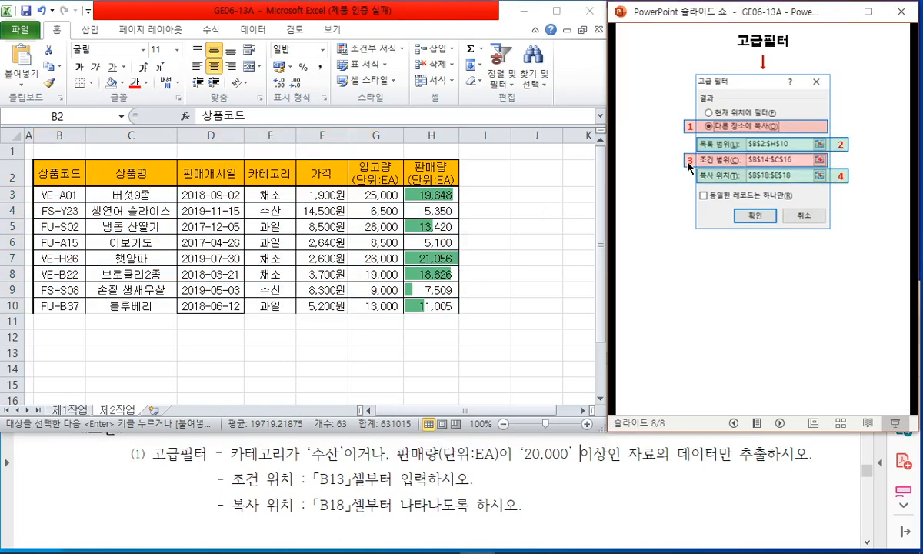
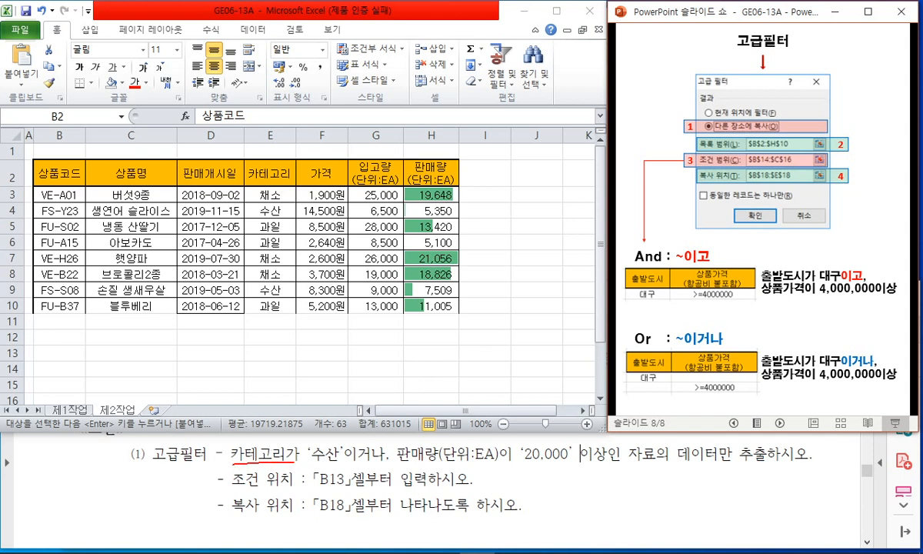
pyautogui.moveTo(698, 373)
pyautogui.mouseDown()
pyautogui.moveTo(650, 396)
pyautogui.moveTo(719, 319)
pyautogui.moveTo(758, 394)
pyautogui.mouseUp()
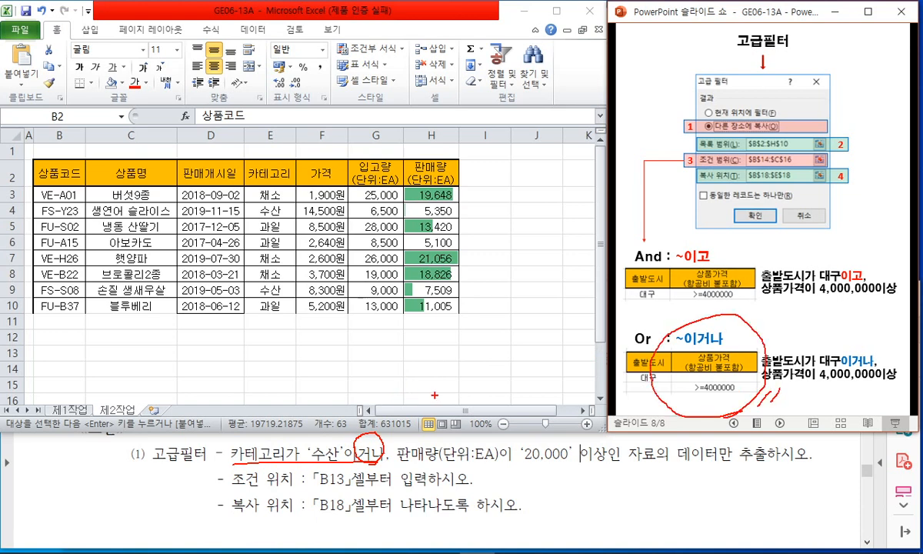
pyautogui.press('Escape')
# Copy the 카테고리 header from the table to B13 and enter the criterion 수산 in B14.
pyautogui.click(259, 166)
pyautogui.hotkey('ctrl', 'c')
pyautogui.click(53, 356)
pyautogui.hotkey('ctrl', 'v')
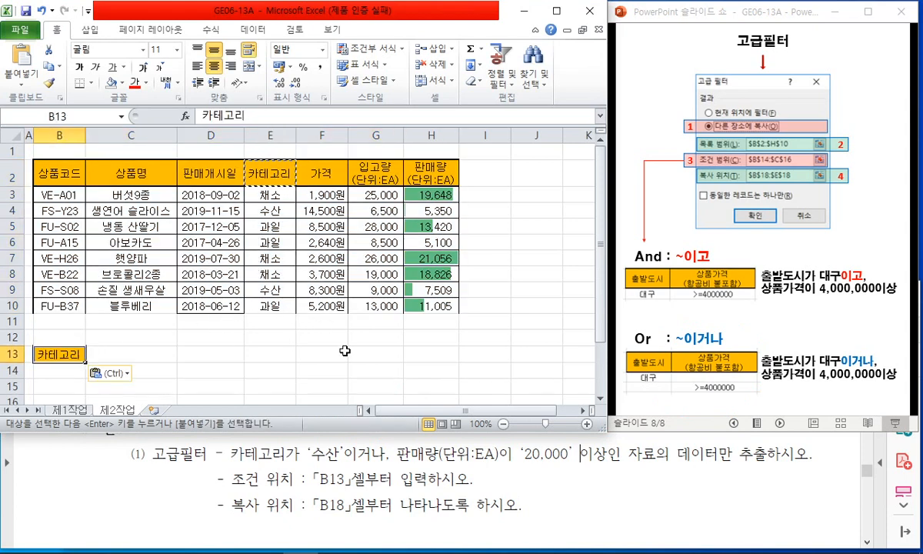
pyautogui.press('Escape')
pyautogui.press('Return')
pyautogui.write('ㅅ수산')
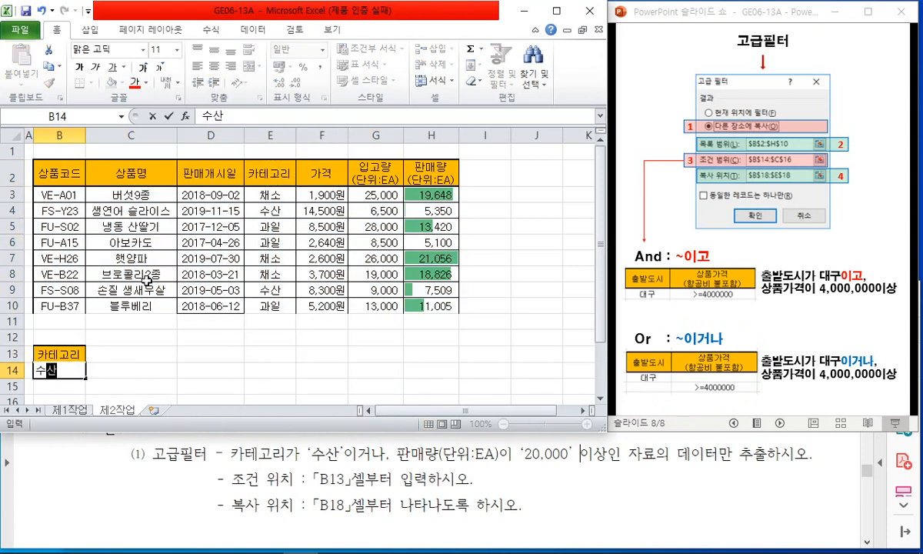
pyautogui.press('Tab')
# Copy the 판매량(단위:EA) header to C13 and enter the criterion >=20000 in C15 as an OR condition.
pyautogui.click(415, 169)
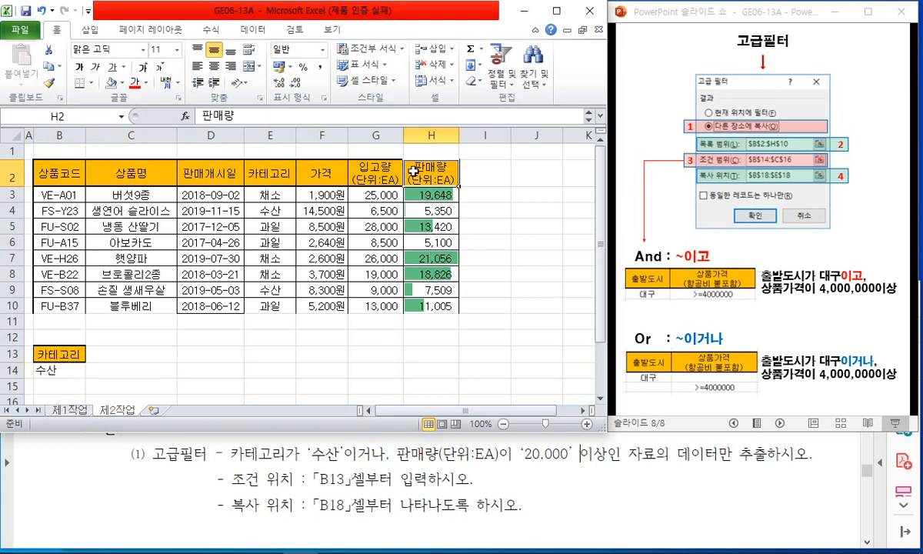
pyautogui.hotkey('ctrl', 'c')
pyautogui.click(124, 354)
pyautogui.hotkey('ctrl', 'v')
pyautogui.press('Return')
pyautogui.press('Return')
pyautogui.press('Escape')
pyautogui.write('>')
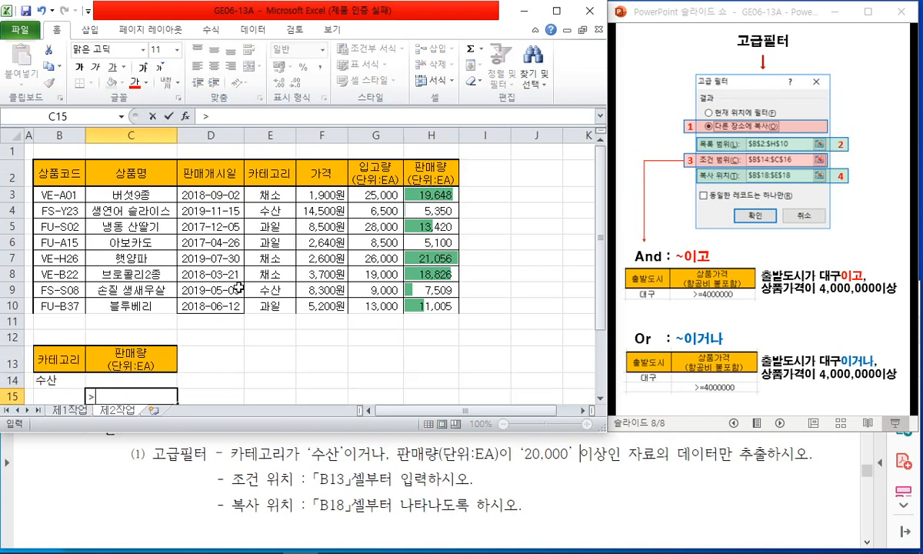
pyautogui.write('=20000')
pyautogui.press('Return')
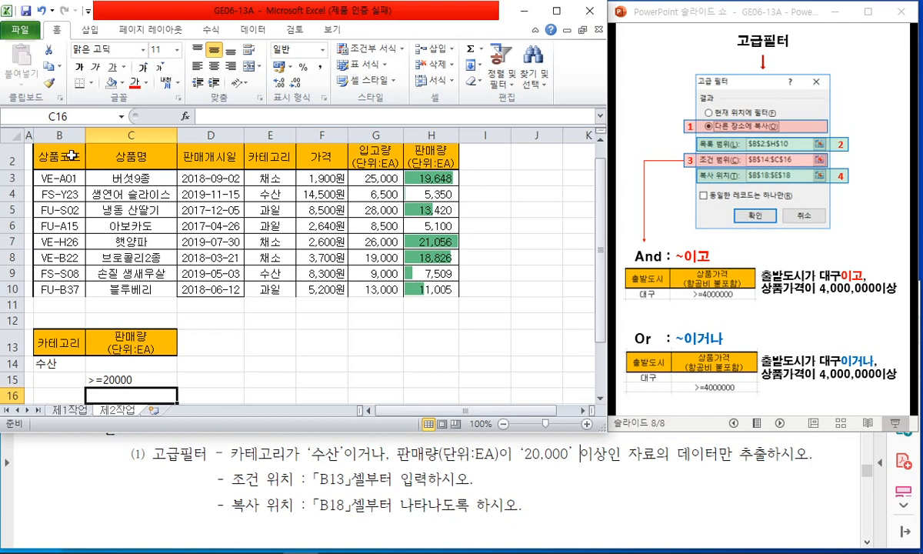
# Copy the table's header row B2:H2 to B18 as the output header for the filter result.
pyautogui.moveTo(54, 149); pyautogui.dragTo(442, 150)
pyautogui.hotkey('ctrl', 'c')
pyautogui.scroll(-1, 69, 331)
pyautogui.click(62, 373)
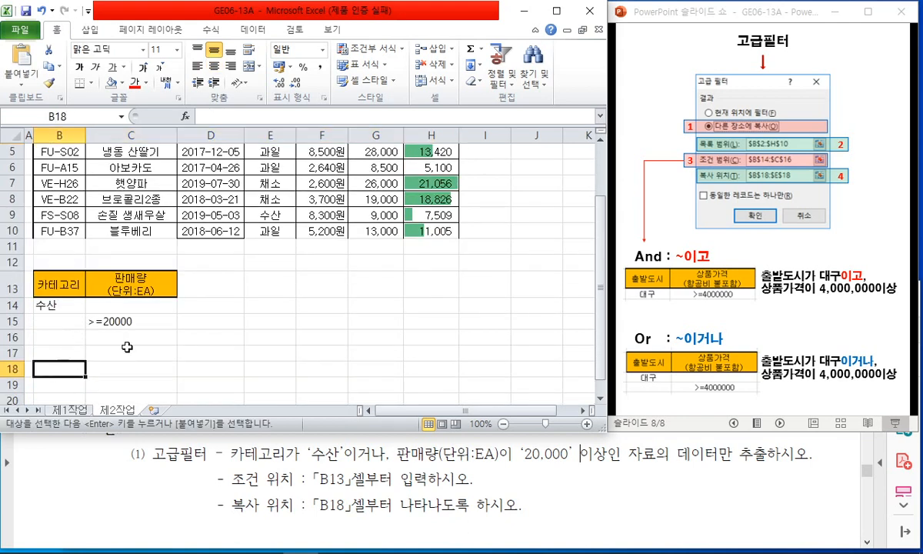
pyautogui.hotkey('ctrl', 'v')
pyautogui.click(269, 305)
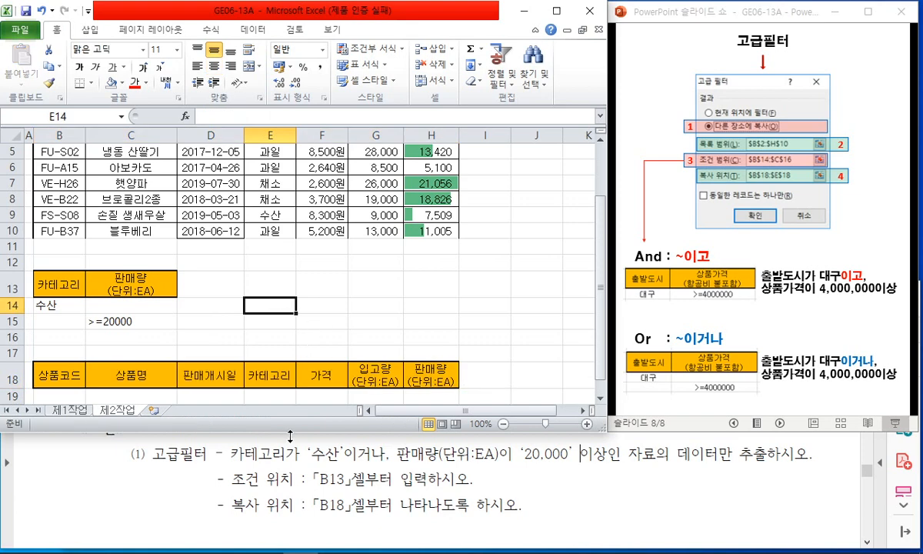
# Scroll the PDF to the 표 서식 task and extend the Excel window downward to show more rows.
pyautogui.click(275, 467)
pyautogui.scroll(-1, 278, 457)
pyautogui.scroll(-1, 278, 458)
pyautogui.scroll(1, 281, 447)
pyautogui.click(281, 449)
pyautogui.click(312, 262)
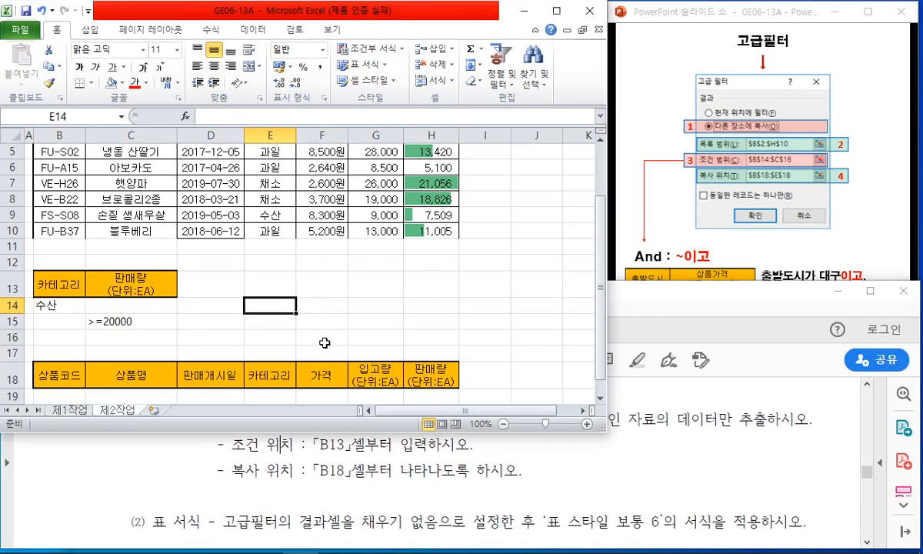
pyautogui.moveTo(307, 432); pyautogui.dragTo(292, 499)
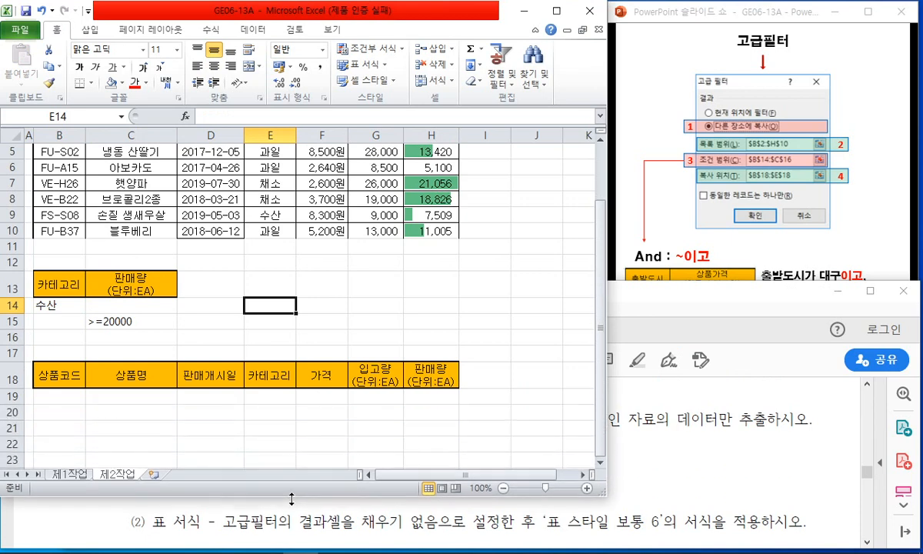
pyautogui.click(306, 430)
# Start an advanced filter on the data table B2:H10 with the result copied to another location (다른 장소에 복사).
pyautogui.scroll(2, 278, 306)
pyautogui.click(227, 241)
pyautogui.hotkey('ctrl', 'a')
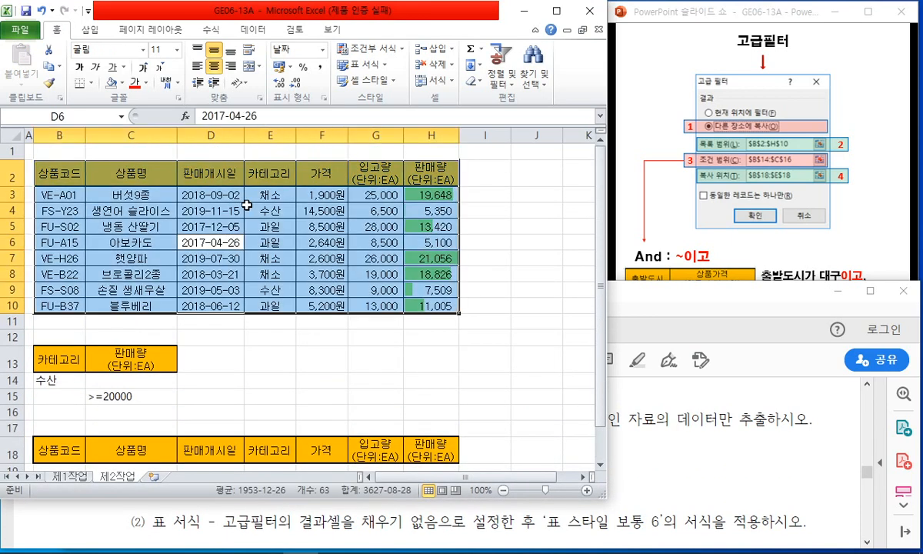
pyautogui.click(238, 28)
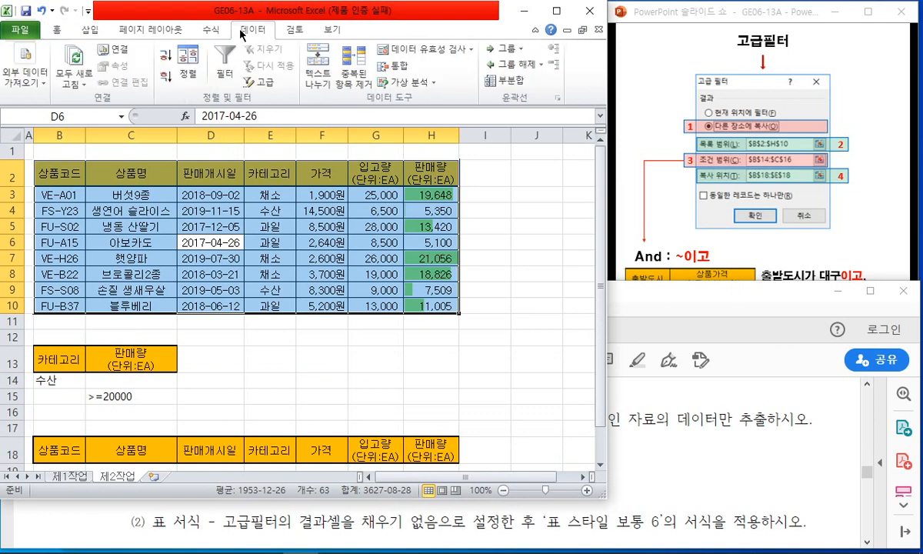
pyautogui.click(260, 84)
pyautogui.moveTo(638, 201); pyautogui.dragTo(572, 107)
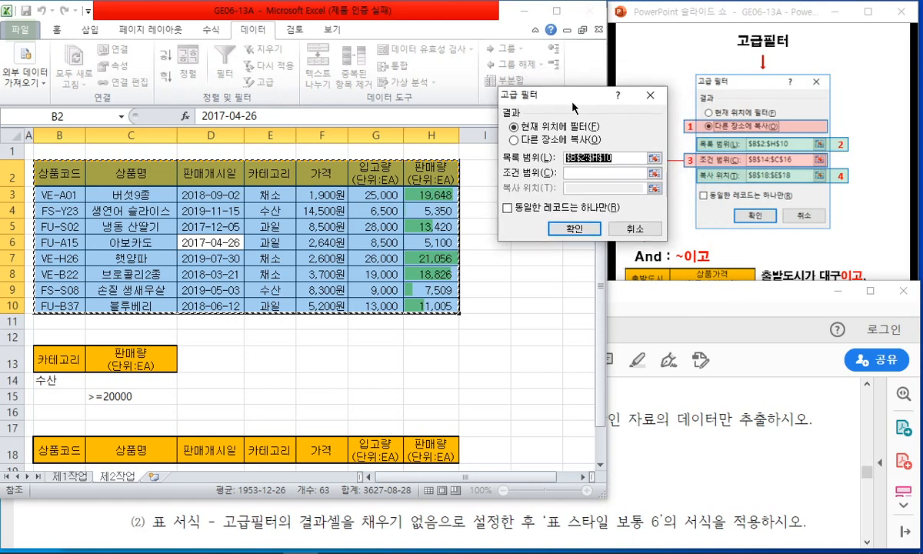
pyautogui.click(577, 140)
pyautogui.click(594, 157)
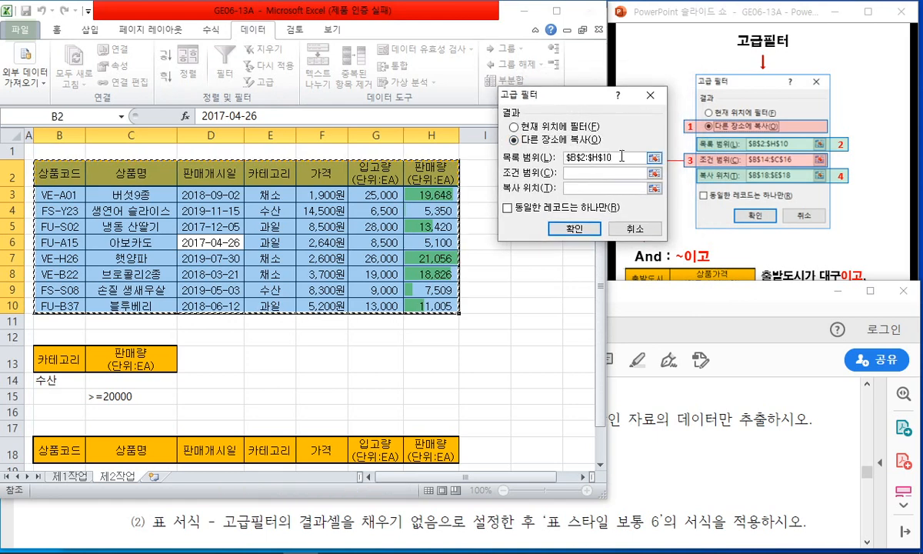
# Set the advanced filter's criteria range (조건 범위) to B13:C15.
pyautogui.click(608, 173)
pyautogui.click(49, 358)
pyautogui.moveTo(49, 358); pyautogui.dragTo(154, 396)
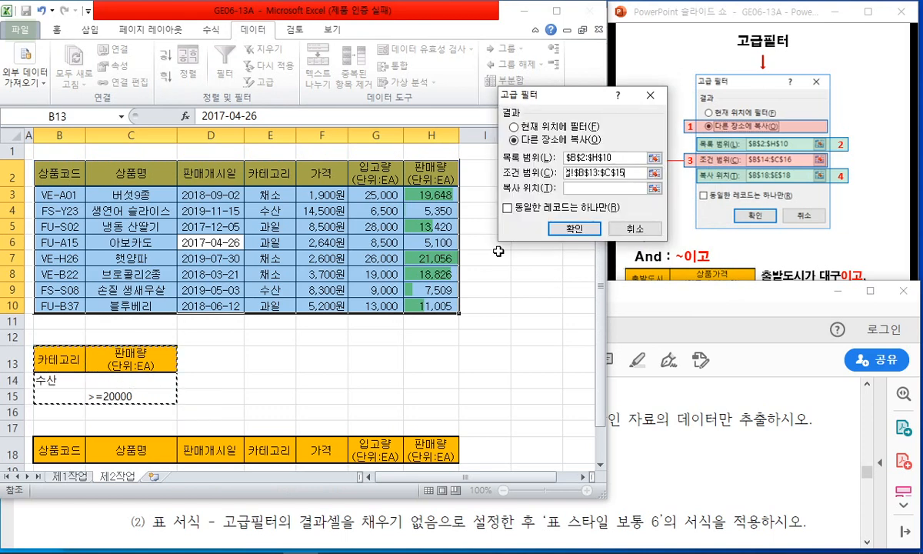
# Set the copy location (복사 위치) to B18:H18, run the advanced filter, and check the extracted rows.
pyautogui.click(575, 186)
pyautogui.moveTo(59, 450); pyautogui.dragTo(452, 450)
pyautogui.click(576, 227)
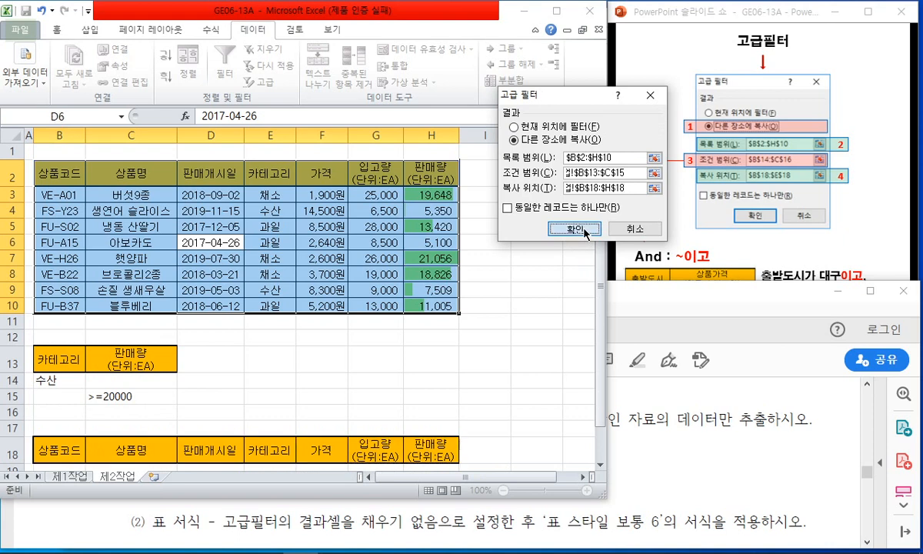
pyautogui.scroll(-1, 324, 349)
pyautogui.scroll(-1, 324, 349)
pyautogui.click(256, 365)
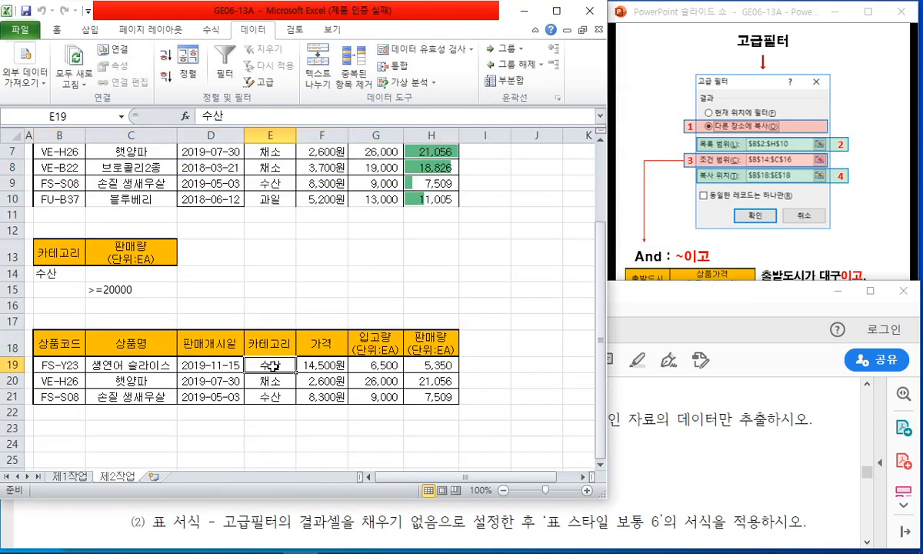
pyautogui.press('Down')
pyautogui.press('Down')
pyautogui.scroll(1, 192, 319)
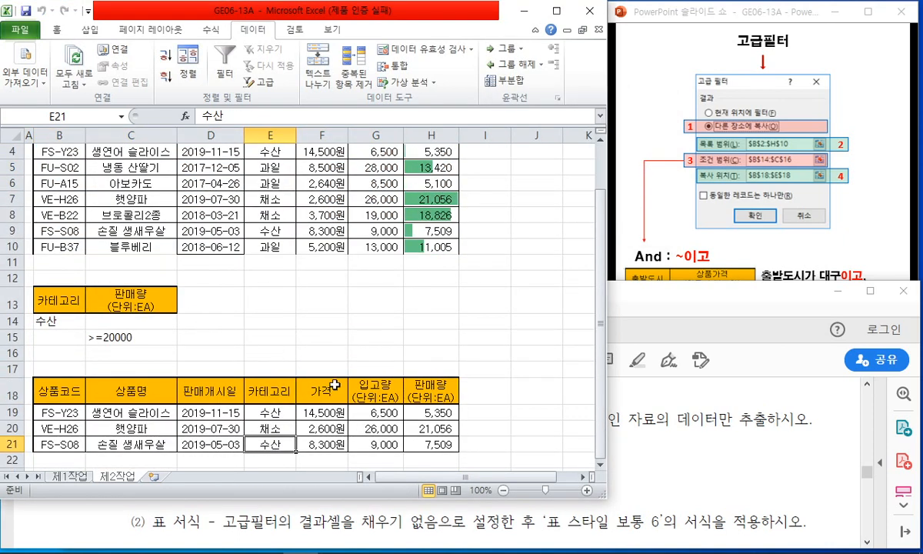
pyautogui.click(444, 427)
# Set the fill of the filter result cells B18:H21 to no fill (채우기 없음).
pyautogui.moveTo(69, 384); pyautogui.dragTo(423, 444)
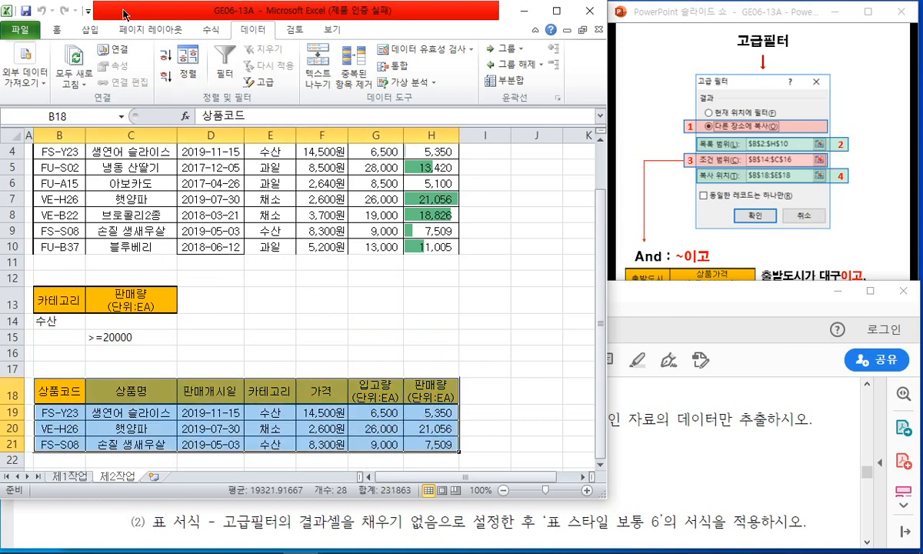
pyautogui.click(58, 30)
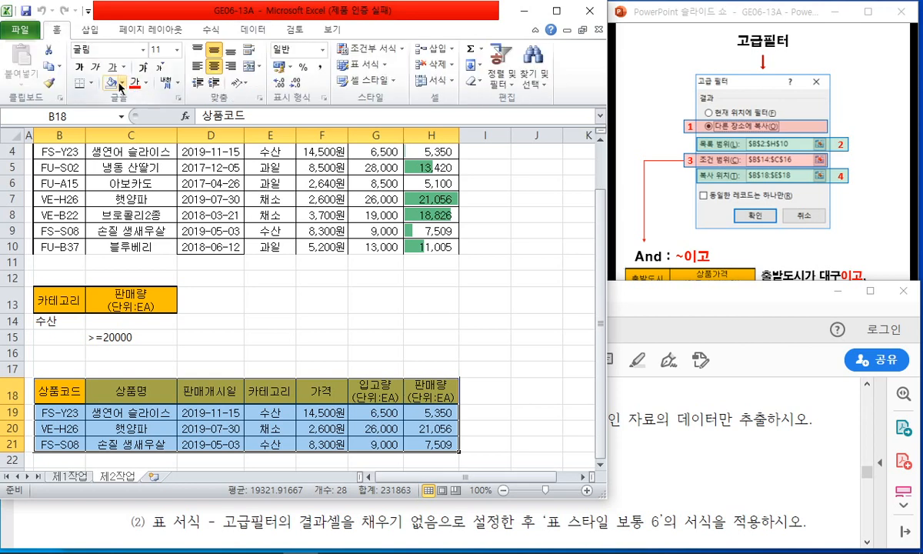
pyautogui.click(121, 86)
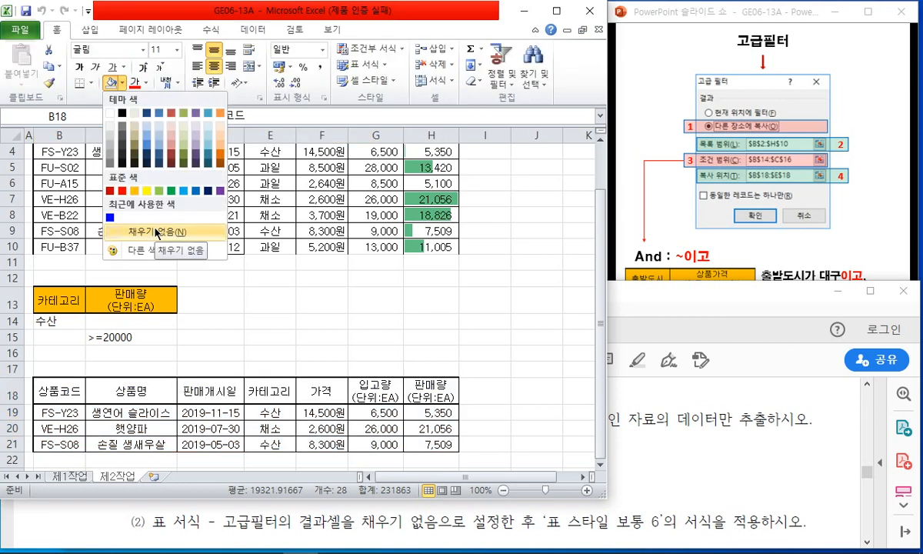
pyautogui.click(156, 232)
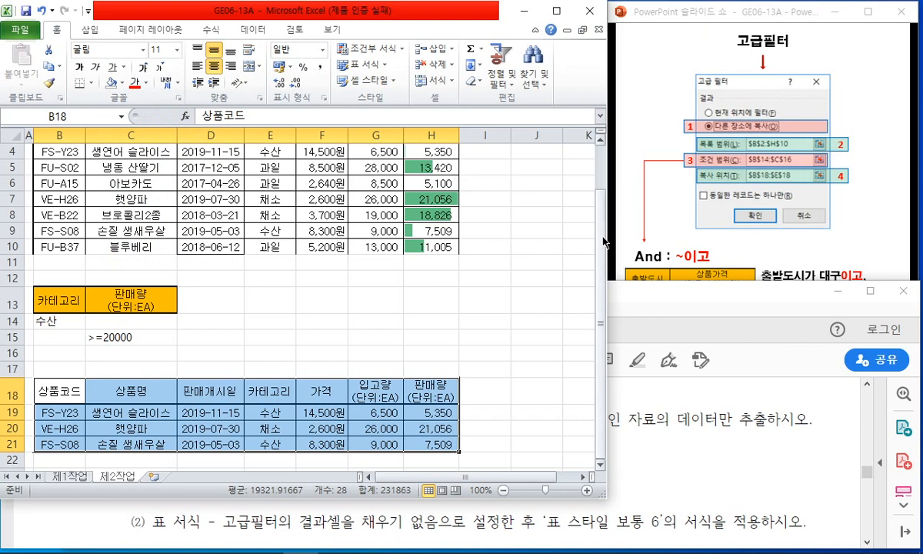
# Widen the Excel window and convert the filter result B18:H21 into a table with headers (머리글 포함).
pyautogui.moveTo(608, 235); pyautogui.dragTo(919, 235)
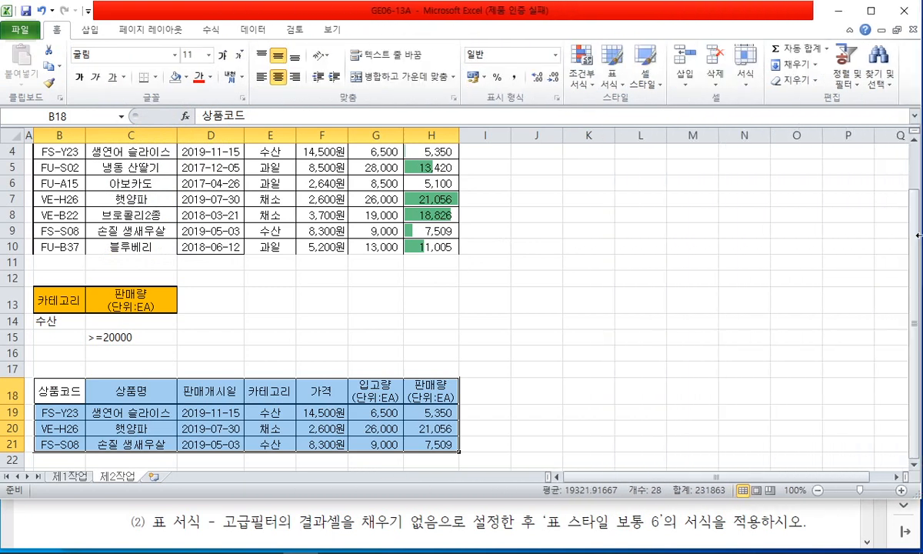
pyautogui.click(86, 30)
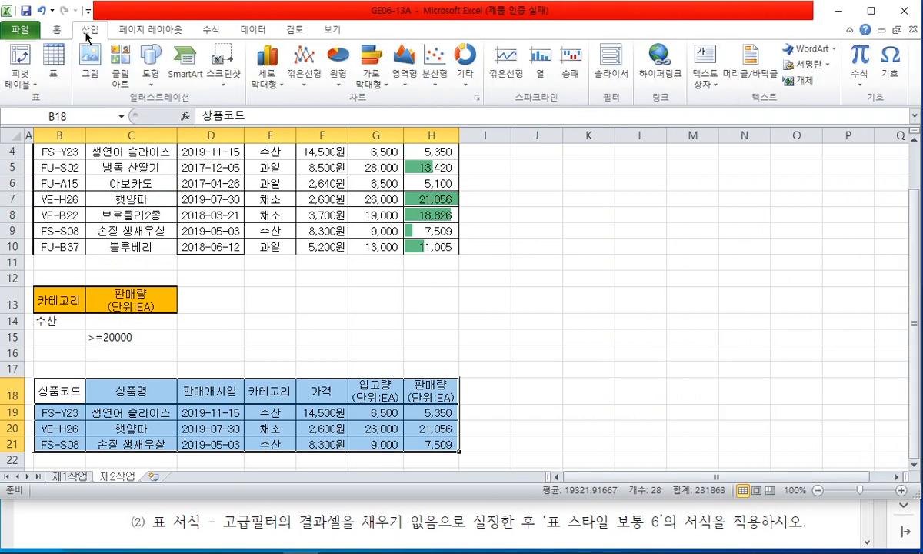
pyautogui.click(50, 61)
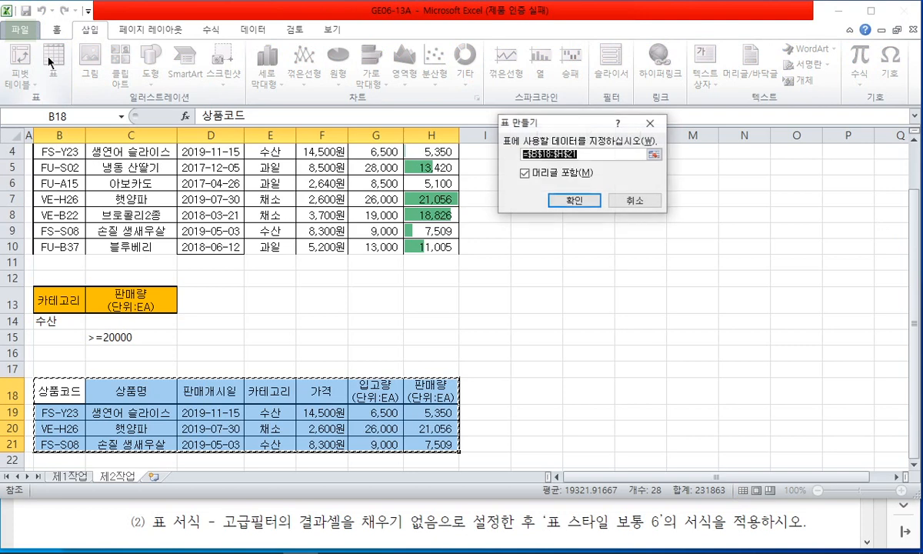
pyautogui.click(582, 197)
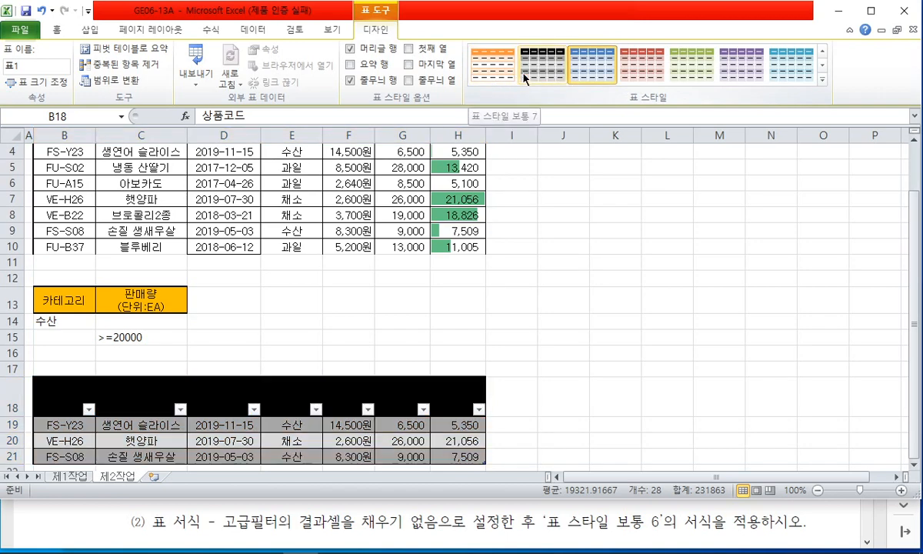
# Apply the 표 스타일 보통 6 style to the new table at B18:H21.
pyautogui.click(822, 79)
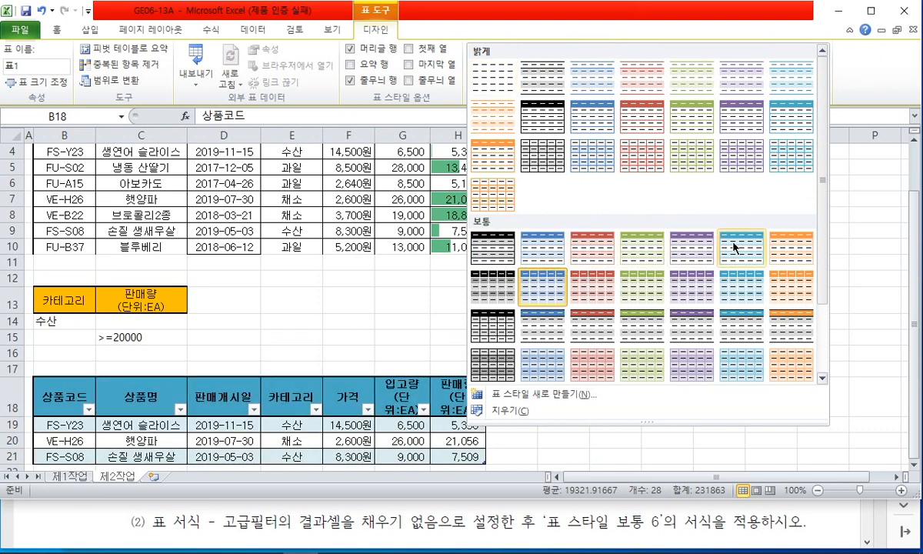
pyautogui.click(734, 248)
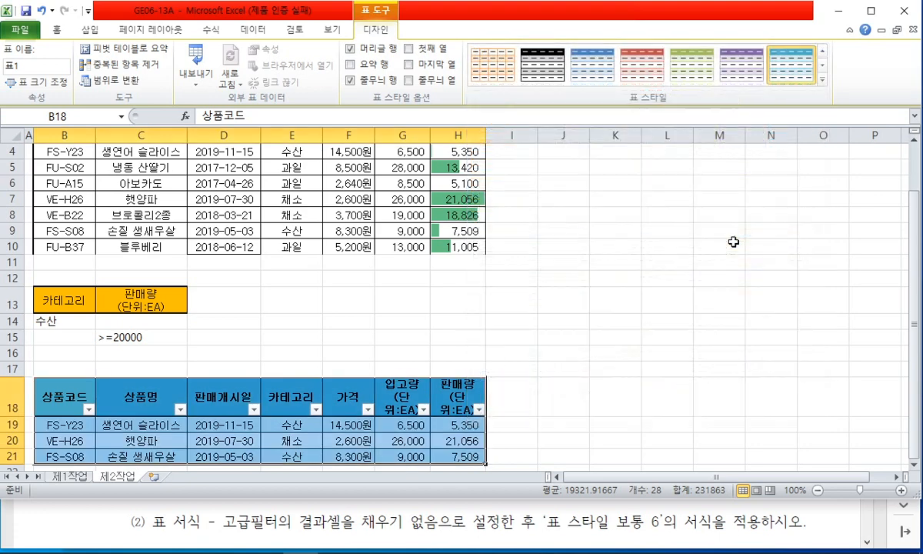
pyautogui.click(604, 318)
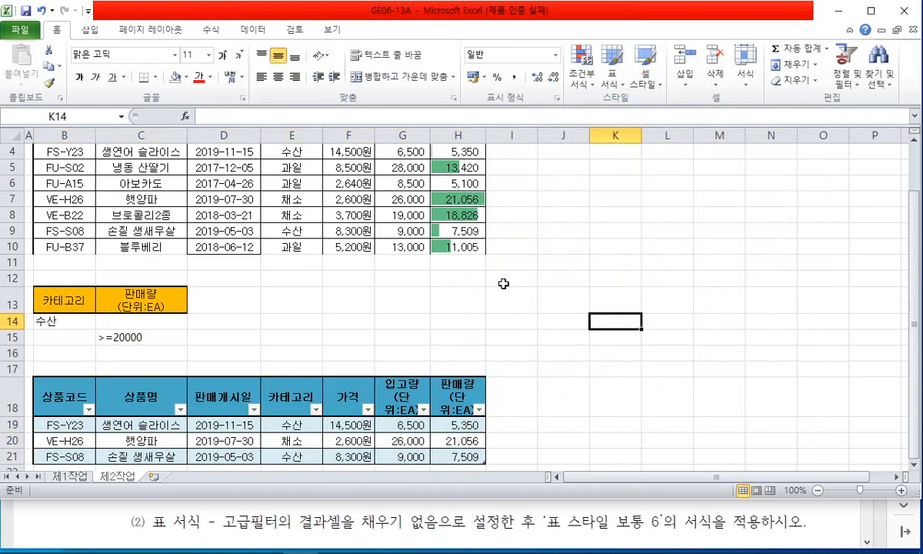
# Switch to the exam PDF and look up the 제3작업 task and its conditions.
pyautogui.click(491, 504)
pyautogui.scroll(-5, 509, 461)
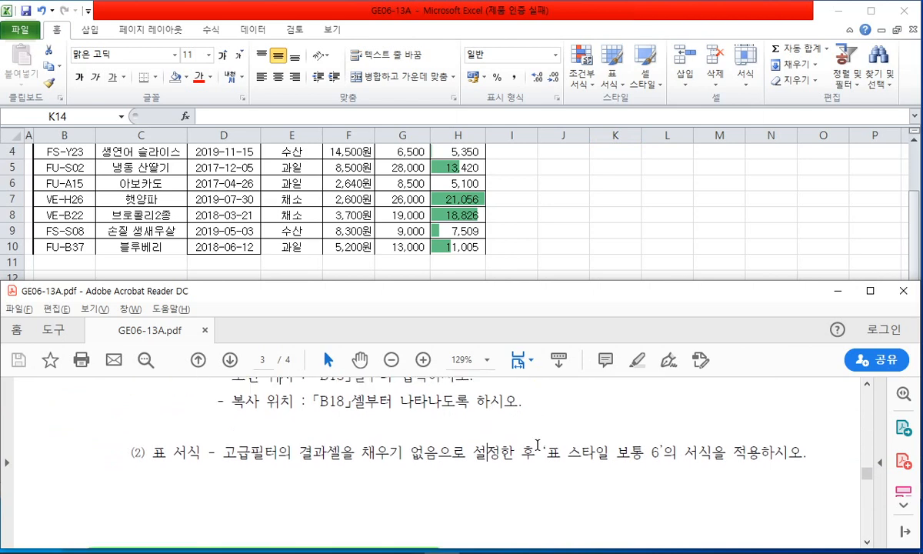
pyautogui.scroll(-3, 536, 444)
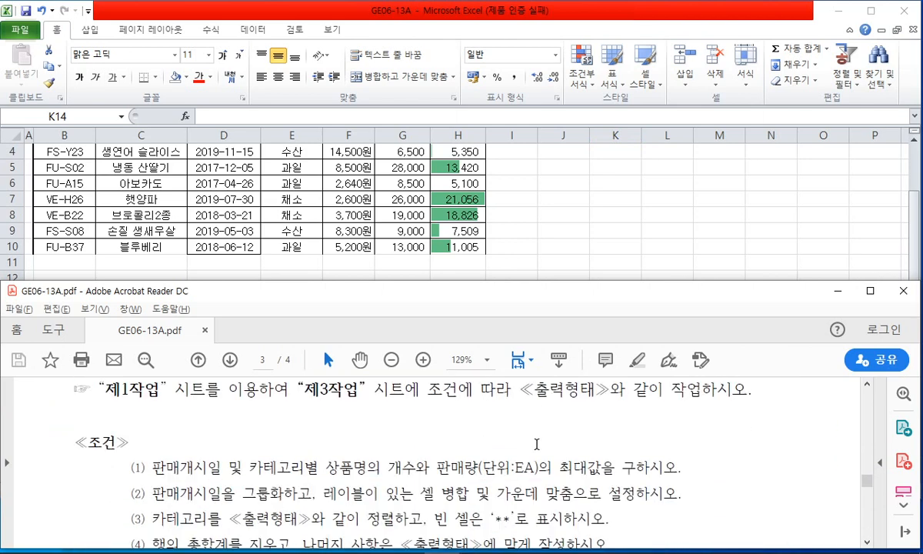
pyautogui.scroll(1, 525, 425)
# Return to Excel and duplicate the 제2작업 sheet, placing the copy after the original.
pyautogui.click(556, 244)
pyautogui.click(562, 324)
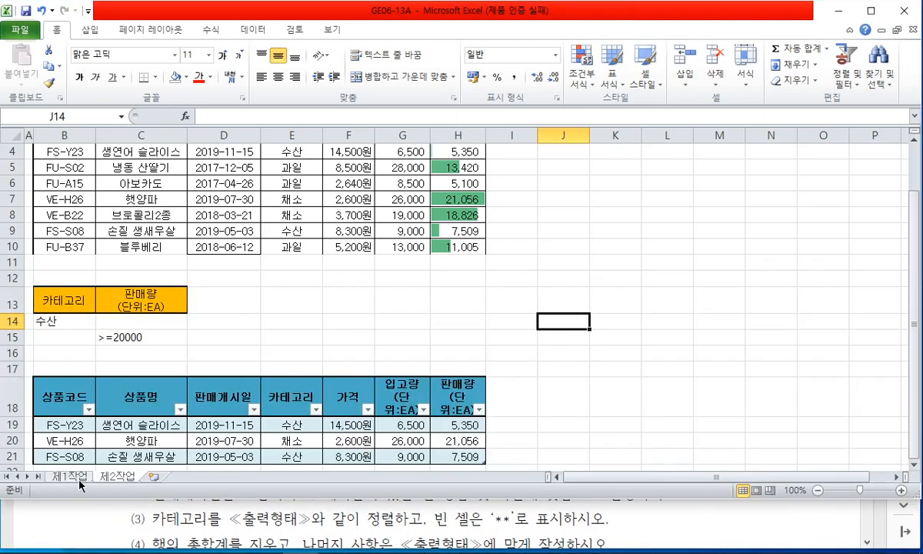
pyautogui.scroll(1, 150, 423)
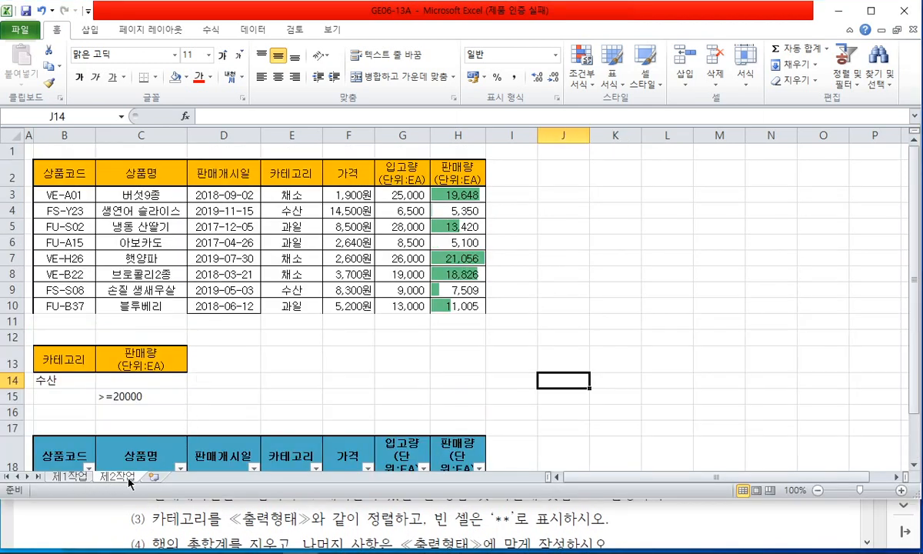
pyautogui.moveTo(151, 478); pyautogui.dragTo(157, 480)
pyautogui.click(124, 359)
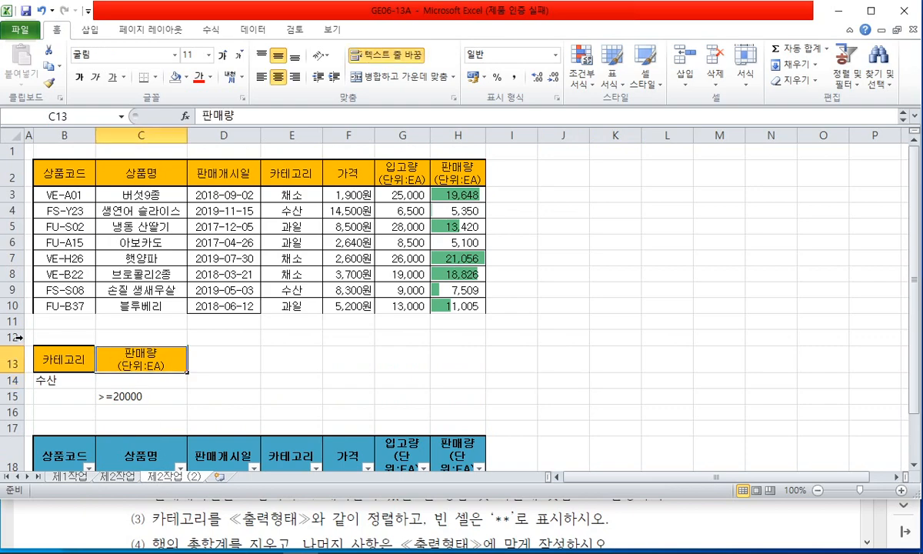
# Delete rows 12 to 22, holding the criteria and filter result, from the duplicated sheet.
pyautogui.click(19, 338)
pyautogui.scroll(-2, 59, 363)
pyautogui.keyDown('shift'); pyautogui.click(11, 424); pyautogui.keyUp('shift')
pyautogui.rightClick(13, 425)
pyautogui.press('d')
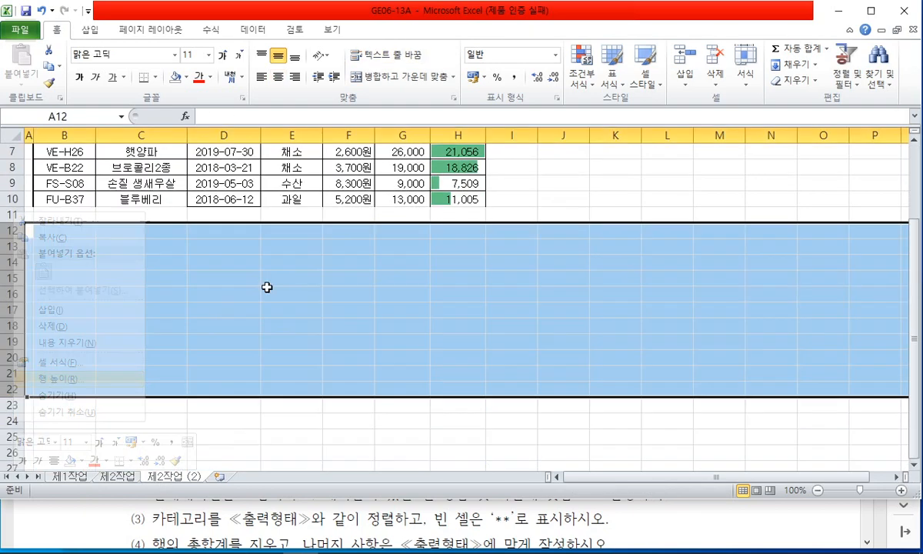
pyautogui.click(270, 282)
pyautogui.scroll(2, 273, 309)
# Review the 제3작업 conditions and the 출력형태 pivot table sample in the PDF, and return to Excel.
pyautogui.click(304, 514)
pyautogui.scroll(2, 388, 467)
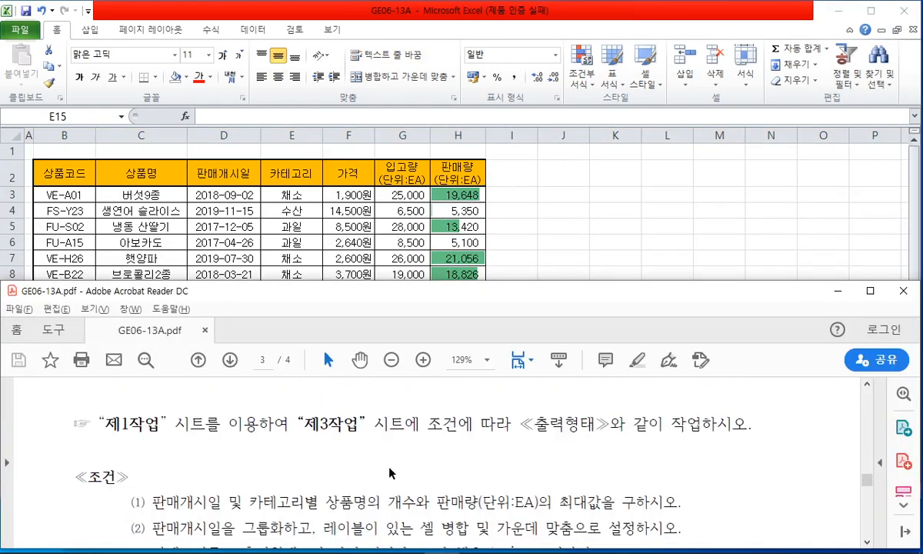
pyautogui.scroll(-8, 388, 467)
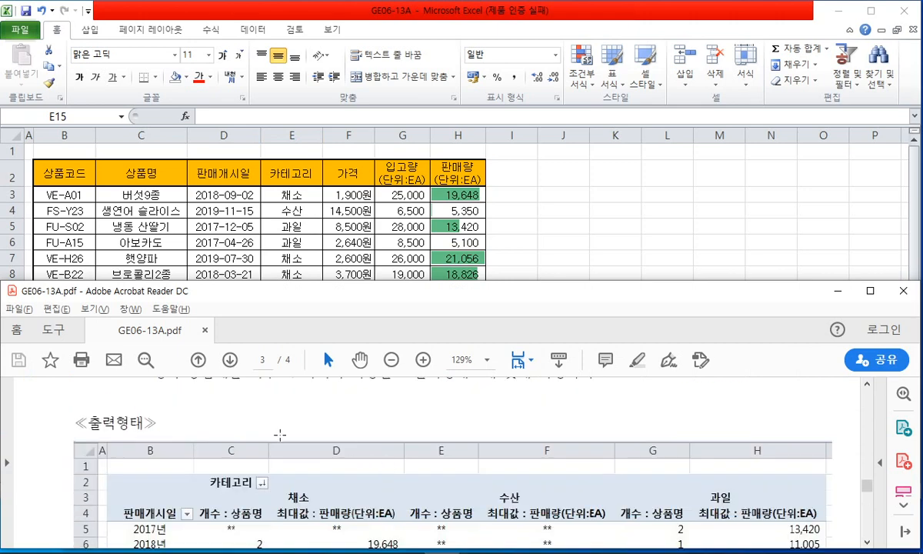
pyautogui.scroll(3, 288, 443)
pyautogui.click(240, 195)
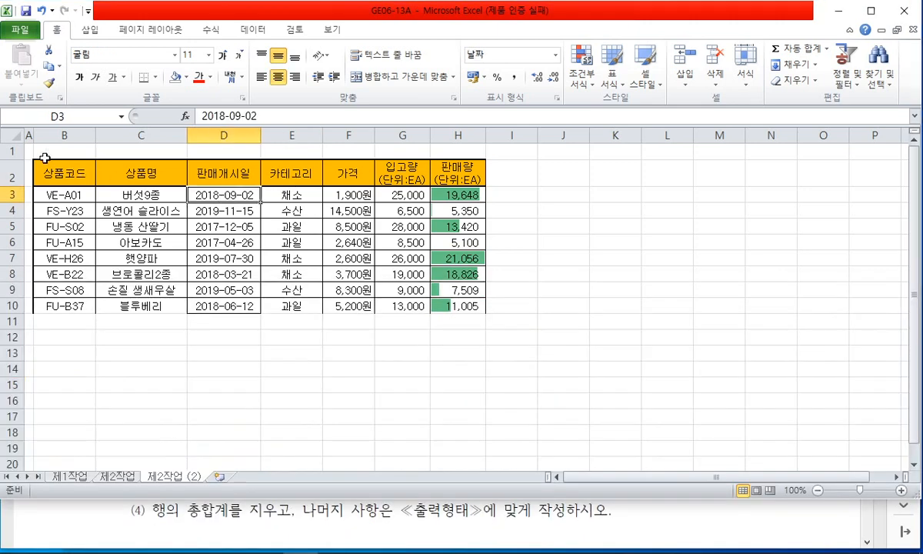
# Delete rows 1 to 11 with the remaining product data from the duplicated sheet.
pyautogui.click(8, 152)
pyautogui.moveTo(8, 151); pyautogui.dragTo(7, 322)
pyautogui.rightClick(34, 311)
pyautogui.click(74, 431)
pyautogui.click(91, 184)
pyautogui.click(83, 163)
# Rename the duplicated sheet to 제3작업.
pyautogui.doubleClick(174, 478)
pyautogui.moveTo(182, 475); pyautogui.dragTo(201, 475)
pyautogui.press('BackSpace')
pyautogui.press('Return')
# Select the product data B4:H12 on the 제1작업 sheet and check the 제3작업 conditions in the PDF.
pyautogui.click(74, 476)
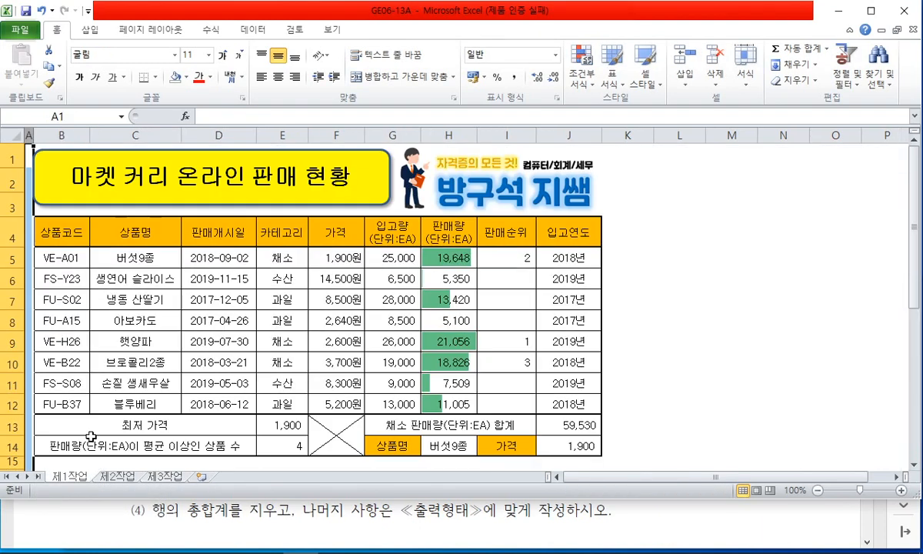
pyautogui.moveTo(68, 225); pyautogui.dragTo(430, 400)
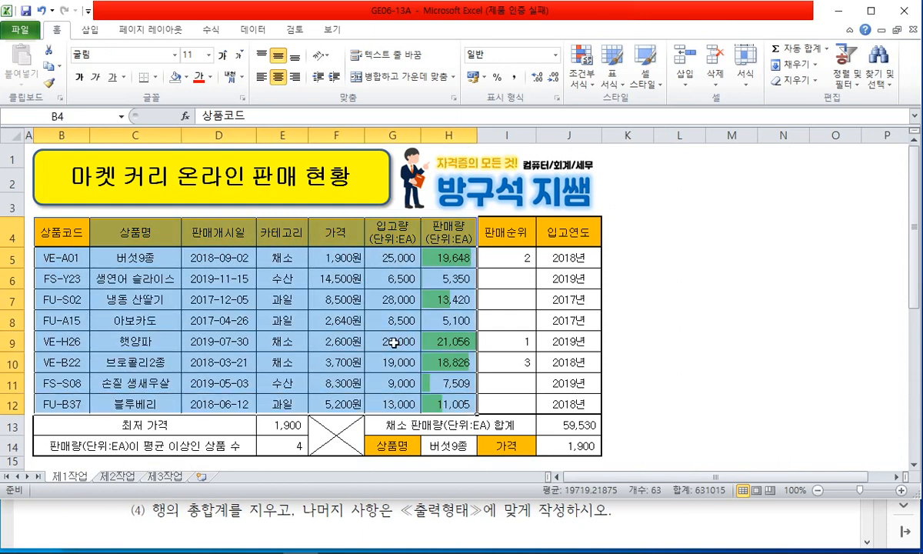
pyautogui.click(292, 512)
pyautogui.scroll(2, 351, 450)
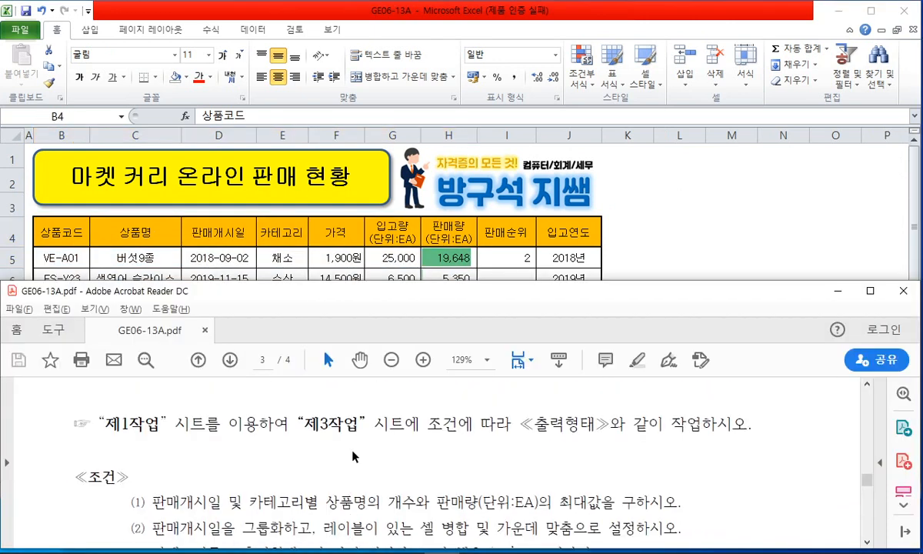
pyautogui.click(317, 246)
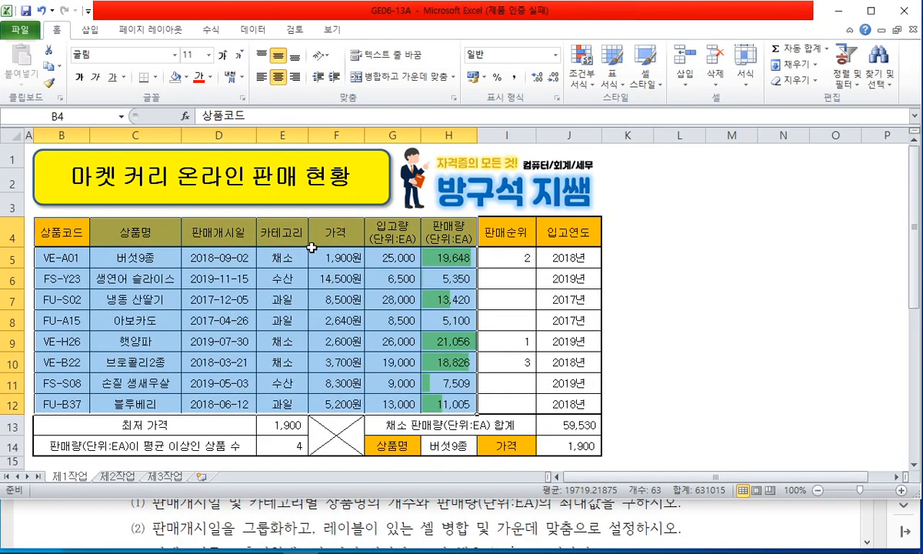
pyautogui.moveTo(67, 230); pyautogui.dragTo(424, 384)
pyautogui.click(413, 507)
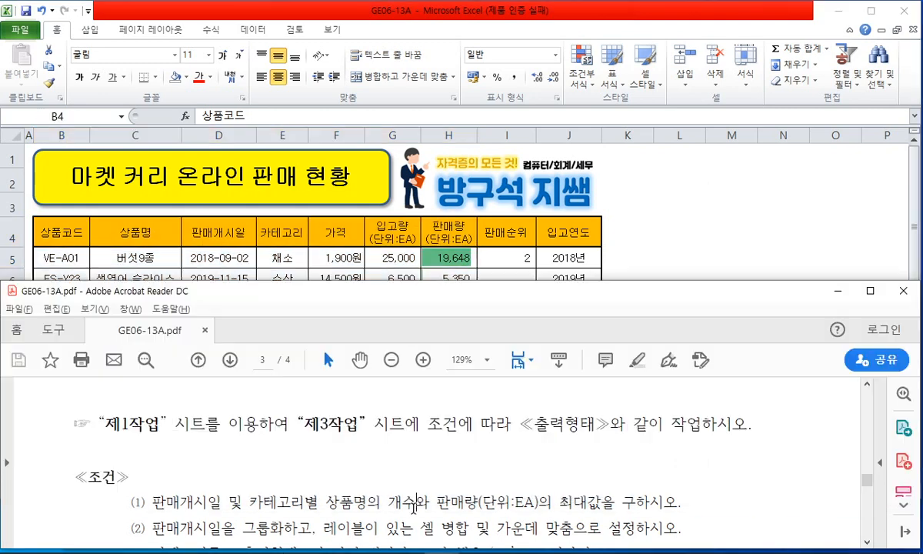
pyautogui.scroll(-3, 388, 477)
pyautogui.click(323, 267)
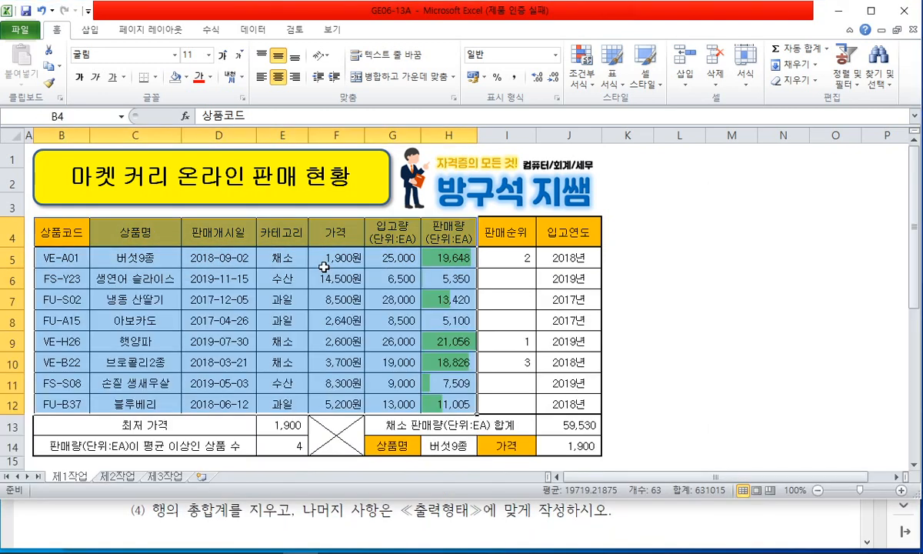
# Create a pivot table from 제1작업 B4:H12, placed on the existing 제3작업 sheet at cell B2.
pyautogui.click(90, 30)
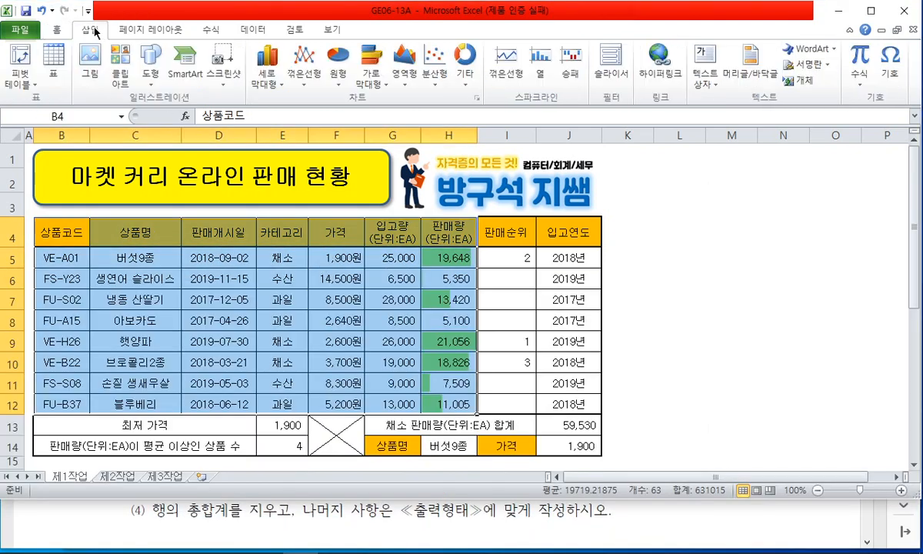
pyautogui.click(20, 65)
pyautogui.click(469, 208)
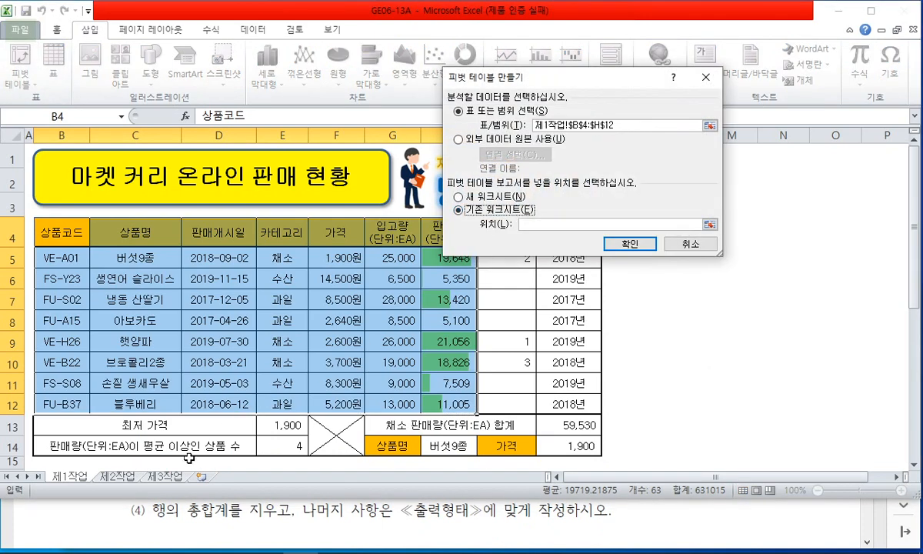
pyautogui.click(164, 476)
pyautogui.click(77, 166)
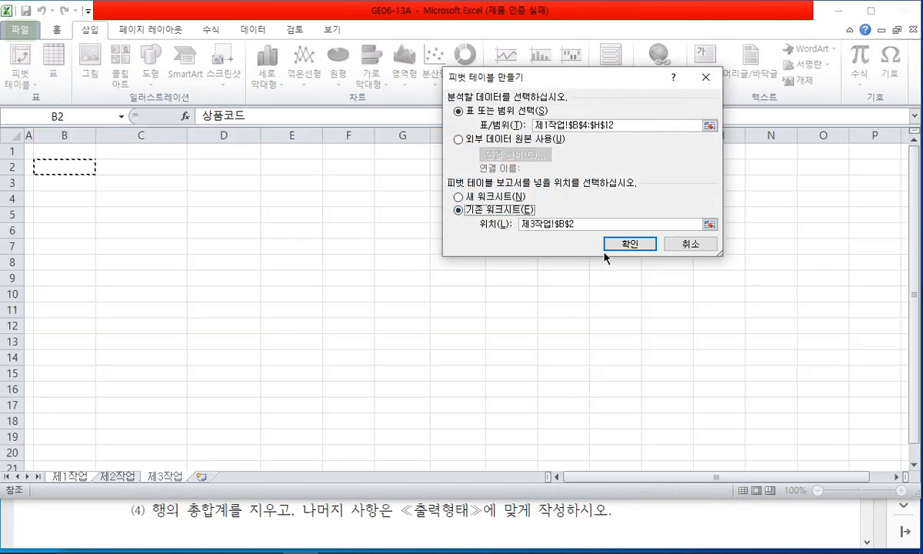
pyautogui.click(629, 244)
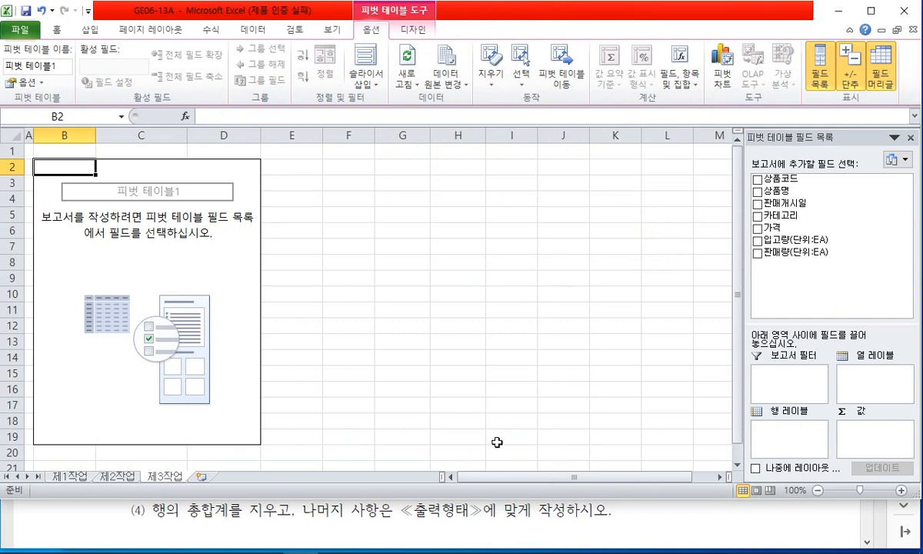
# Review the pivot table conditions and the 출력형태 layout for 제3작업 in the PDF.
pyautogui.click(494, 509)
pyautogui.scroll(-1, 571, 457)
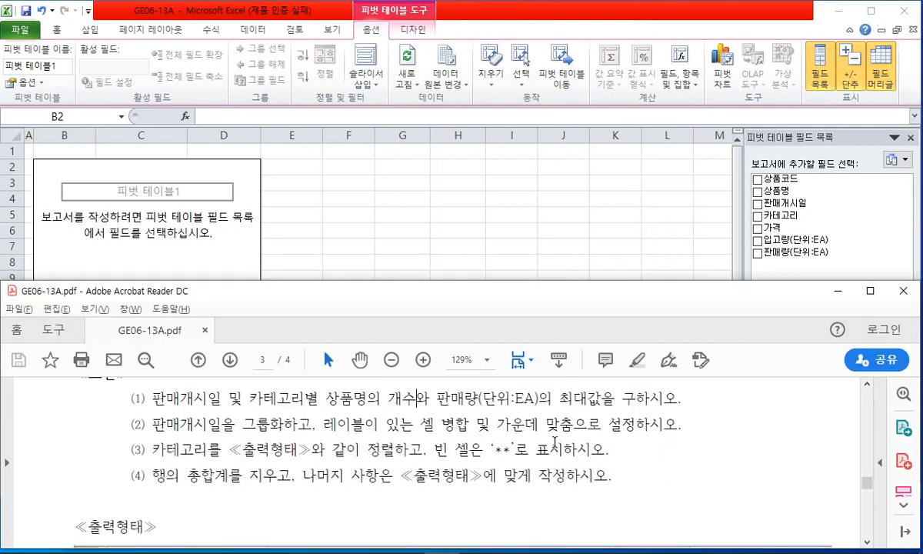
pyautogui.scroll(-5, 554, 442)
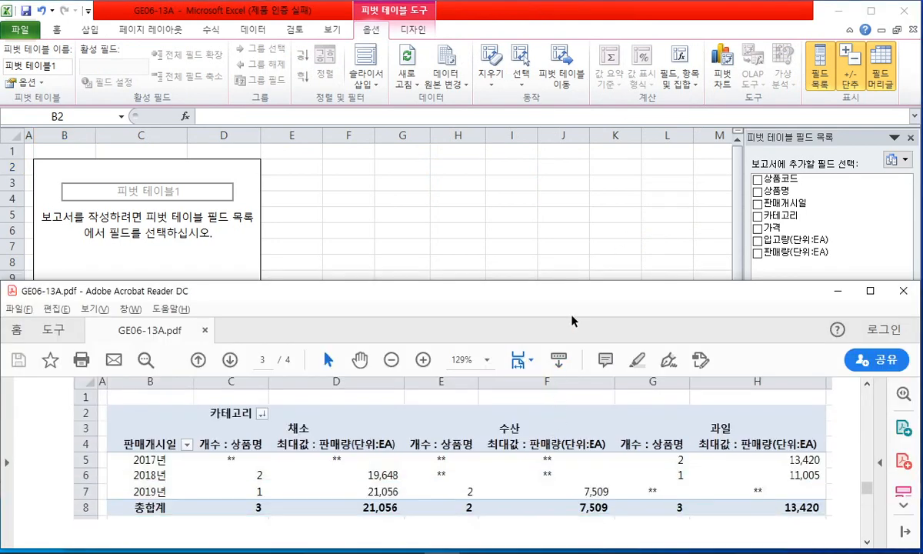
# Check the 출력형태 layout in the PDF and add 판매개시일 to the pivot table's row labels.
pyautogui.moveTo(578, 284); pyautogui.dragTo(572, 310)
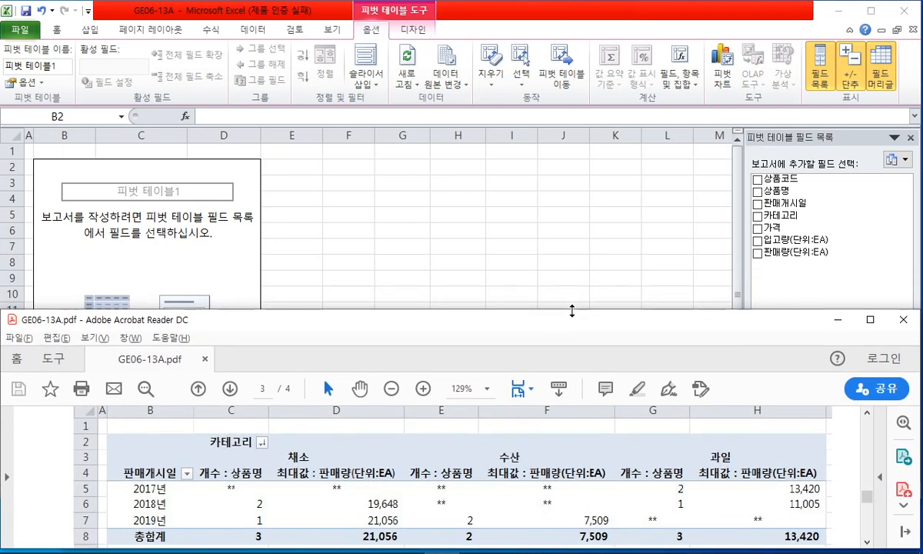
pyautogui.click(741, 416)
pyautogui.scroll(3, 798, 418)
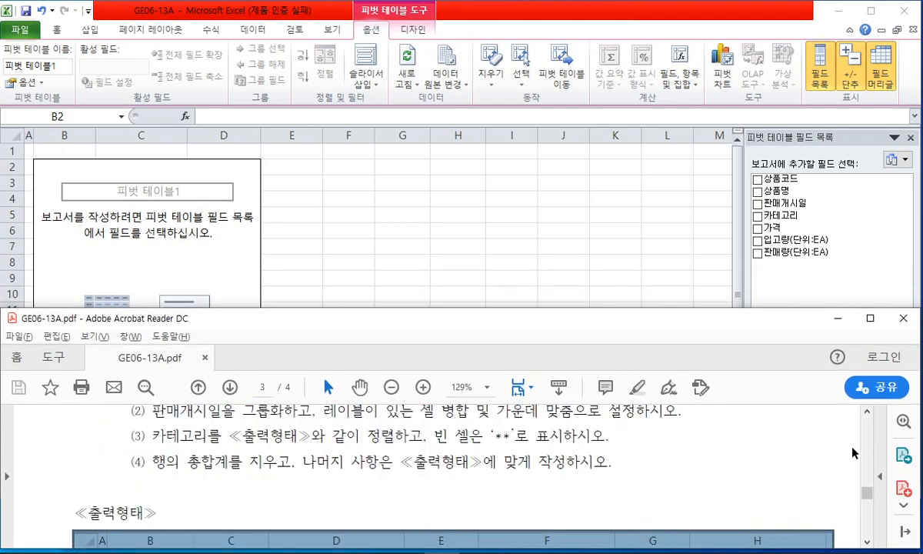
pyautogui.scroll(-3, 801, 478)
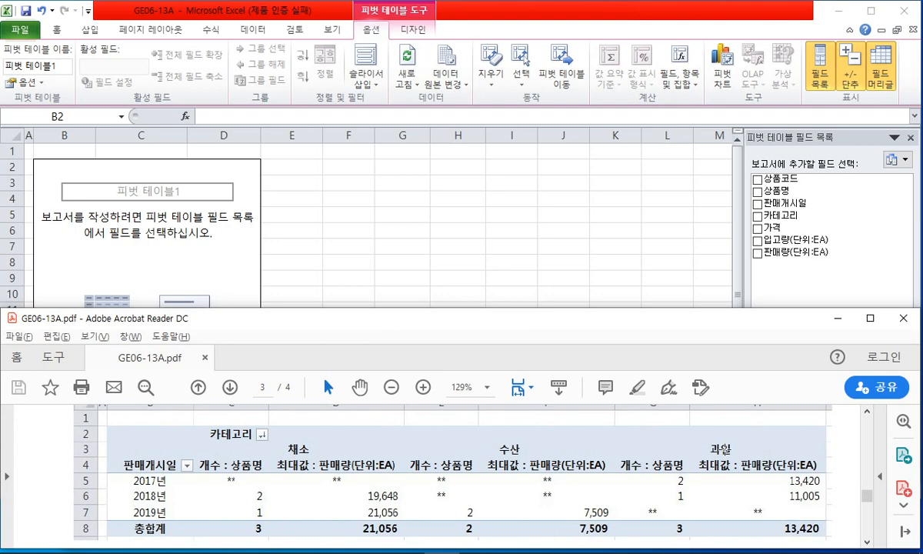
pyautogui.click(850, 293)
pyautogui.moveTo(789, 203); pyautogui.dragTo(784, 425)
pyautogui.click(796, 515)
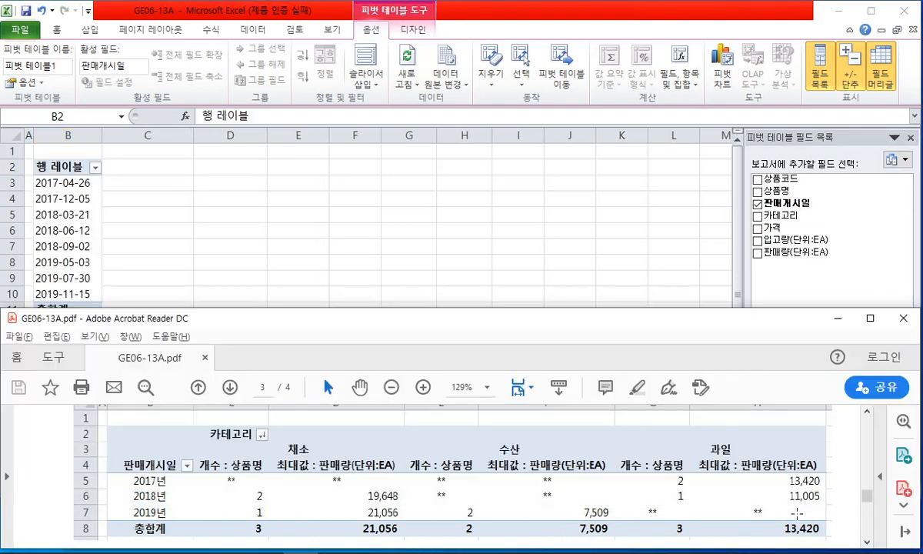
# Add 카테고리 to the pivot table's column labels.
pyautogui.click(685, 485)
pyautogui.click(810, 282)
pyautogui.moveTo(777, 216); pyautogui.dragTo(853, 370)
pyautogui.click(523, 505)
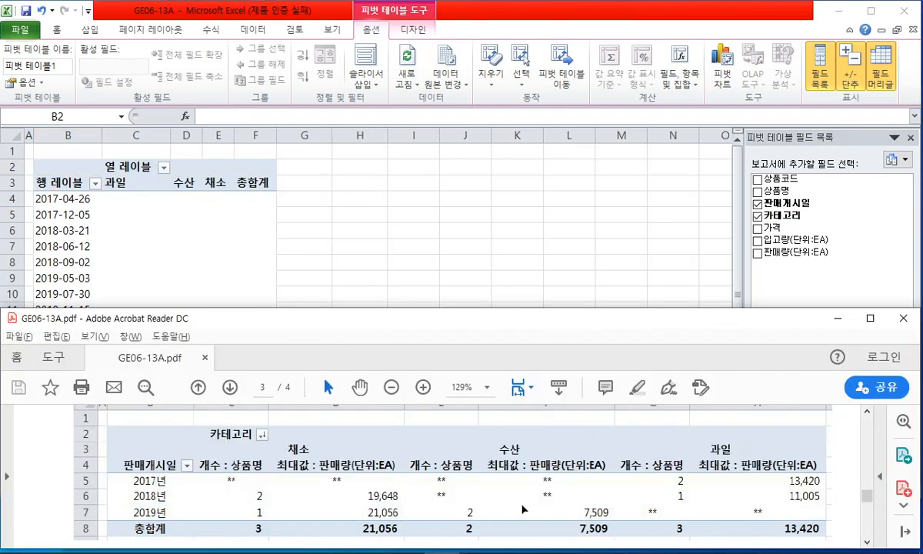
# Add 상품명 to the pivot table's values as a count.
pyautogui.click(291, 483)
pyautogui.moveTo(394, 469)
pyautogui.mouseDown()
pyautogui.moveTo(332, 467)
pyautogui.moveTo(379, 475)
pyautogui.mouseUp()
pyautogui.press('Escape')
pyautogui.click(759, 216)
pyautogui.moveTo(775, 190); pyautogui.dragTo(871, 444)
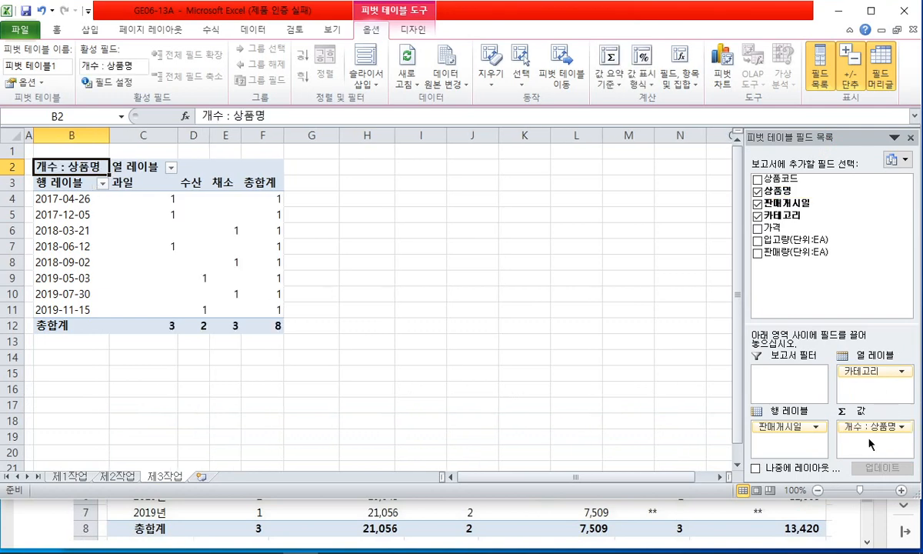
# Add 판매량(단위:EA) to the pivot table's values below the 상품명 count.
pyautogui.click(457, 513)
pyautogui.click(378, 470)
pyautogui.click(846, 258)
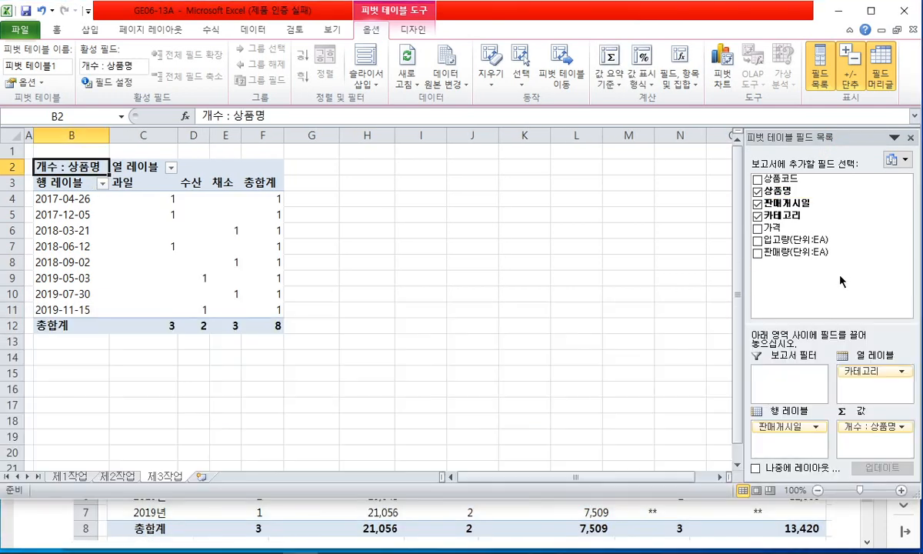
pyautogui.moveTo(800, 252); pyautogui.dragTo(868, 452)
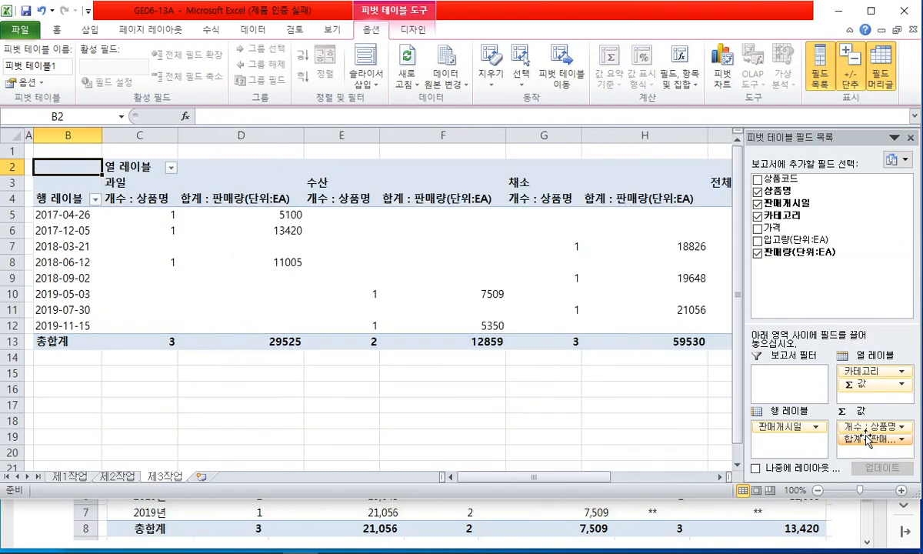
# Change the summary calculation of the 판매량(단위:EA) value field to 최대값.
pyautogui.click(866, 440)
pyautogui.click(862, 444)
pyautogui.click(861, 442)
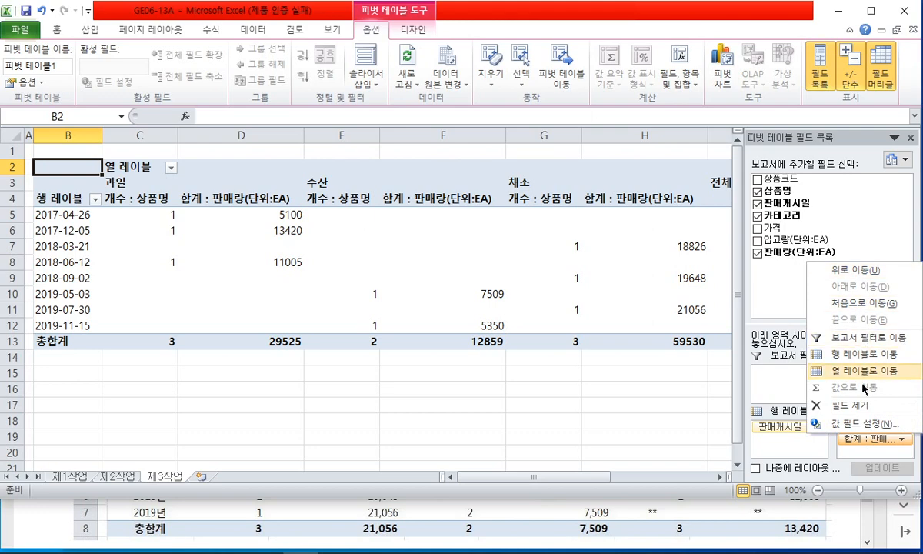
pyautogui.click(855, 423)
pyautogui.click(476, 204)
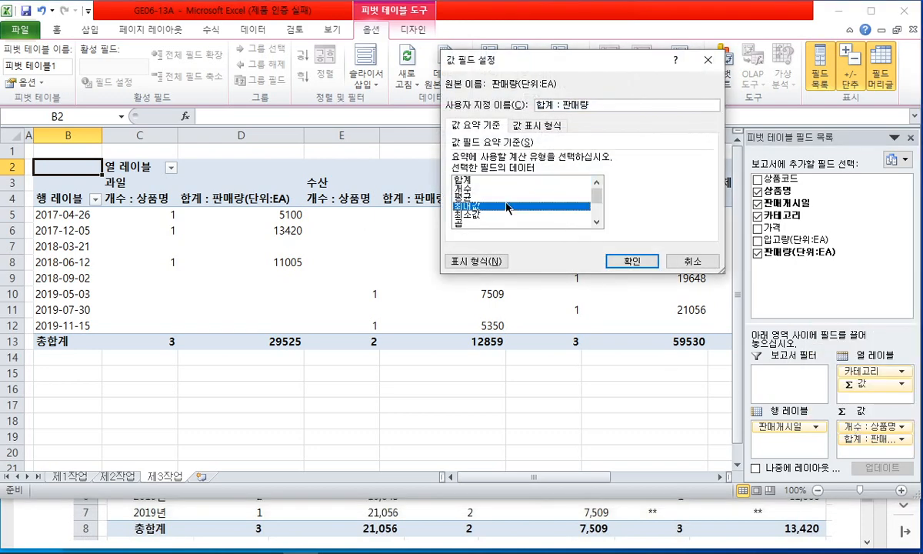
pyautogui.click(631, 260)
pyautogui.click(586, 381)
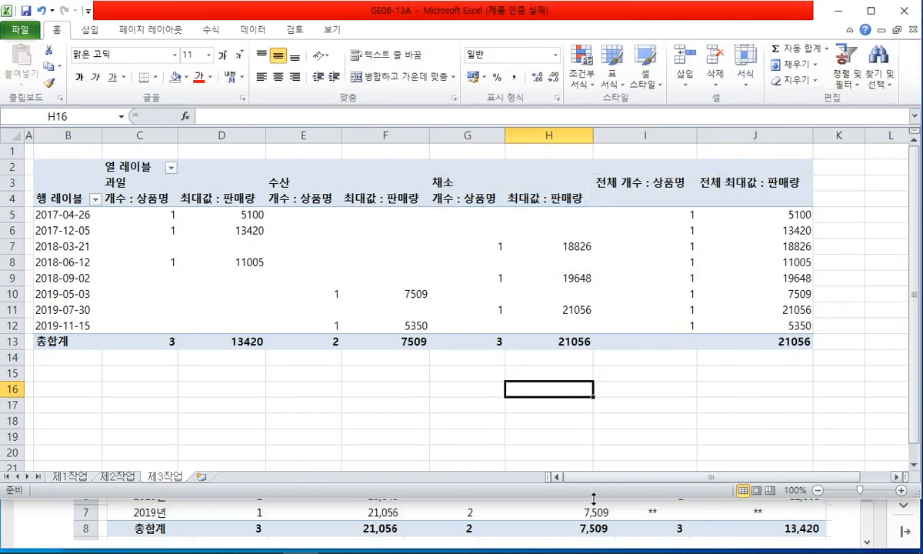
# Check the 판매개시일 grouping condition and the 출력형태 row labels in the PDF, shortening the Excel window to keep them in view.
pyautogui.click(594, 511)
pyautogui.click(536, 491)
pyautogui.scroll(5, 568, 461)
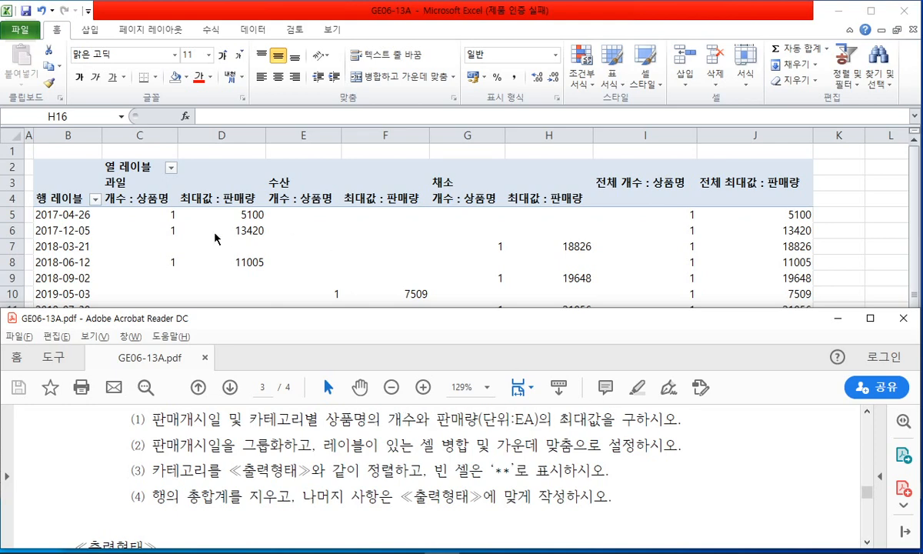
pyautogui.moveTo(157, 445); pyautogui.dragTo(548, 444)
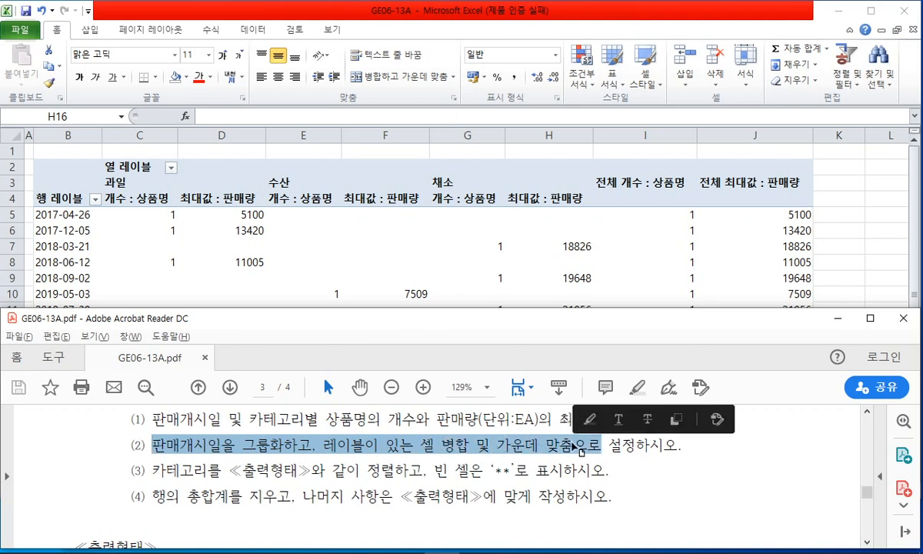
pyautogui.click(550, 436)
pyautogui.click(194, 235)
pyautogui.moveTo(75, 214); pyautogui.dragTo(89, 325)
pyautogui.click(234, 509)
pyautogui.scroll(-2, 247, 480)
pyautogui.scroll(-3, 246, 480)
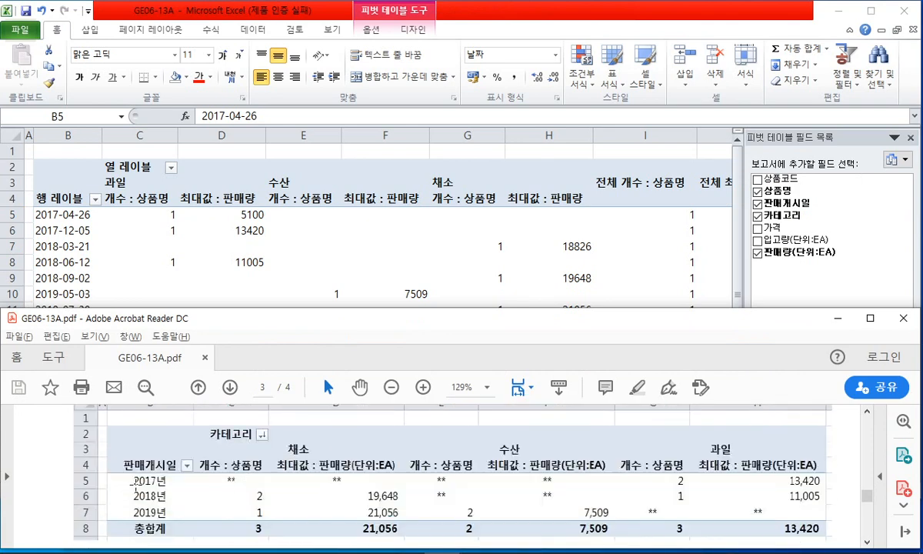
pyautogui.click(190, 266)
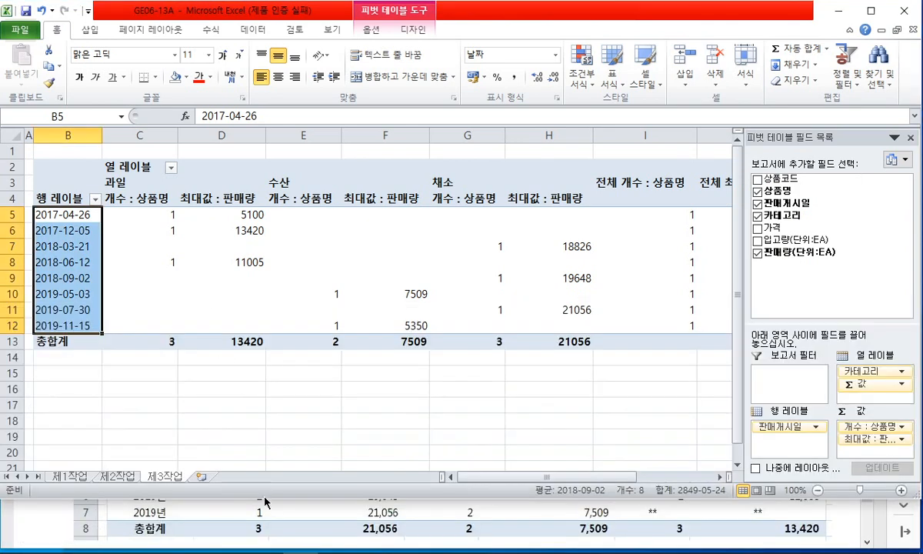
pyautogui.moveTo(265, 500); pyautogui.dragTo(246, 419)
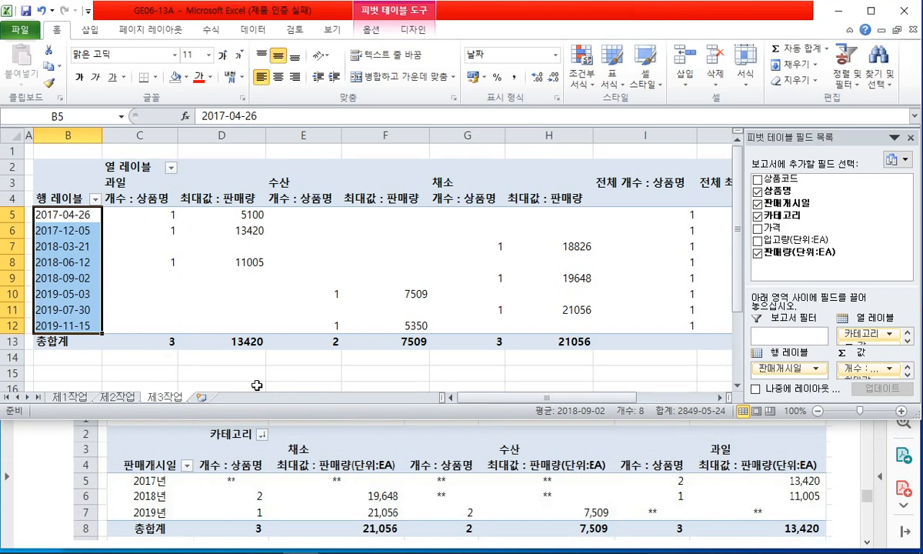
# Group the 판매개시일 row labels by 연 only, with 월 deselected.
pyautogui.click(84, 219)
pyautogui.rightClick(80, 219)
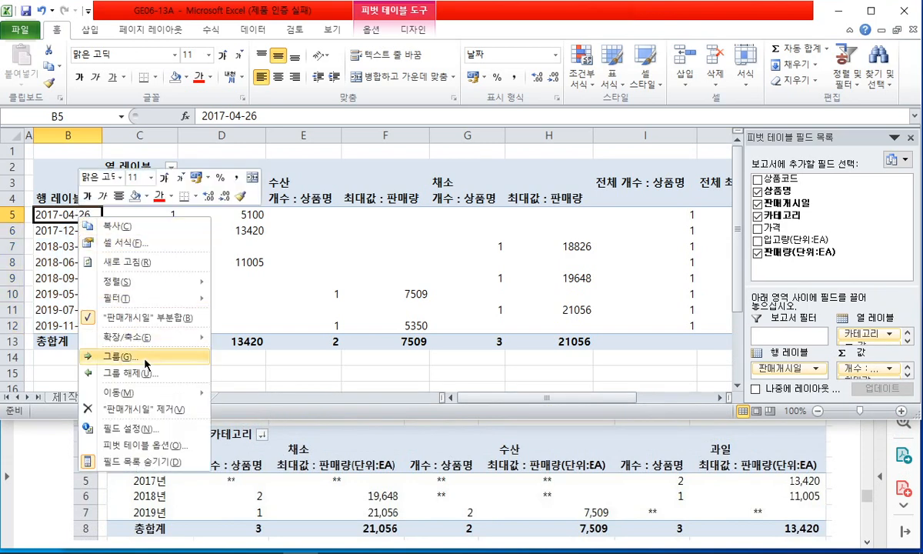
pyautogui.click(146, 363)
pyautogui.moveTo(152, 263); pyautogui.dragTo(266, 245)
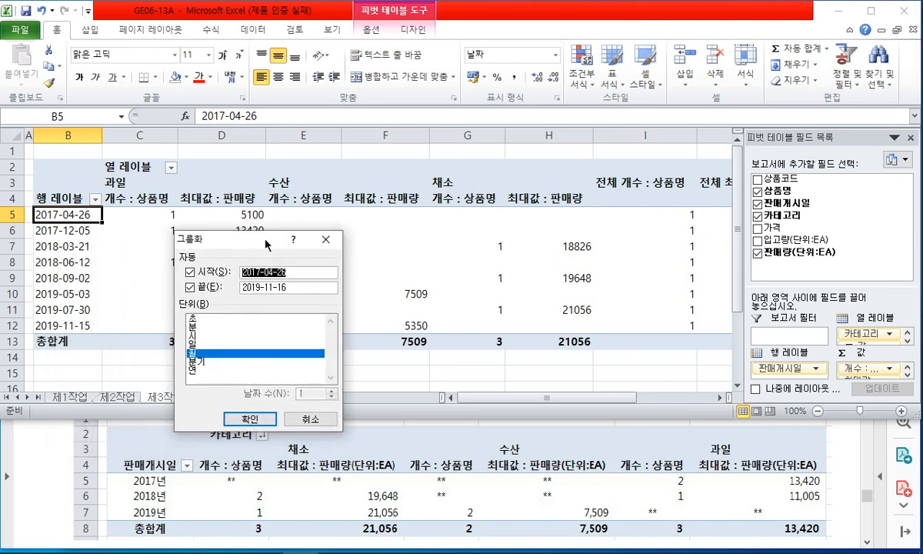
pyautogui.click(218, 370)
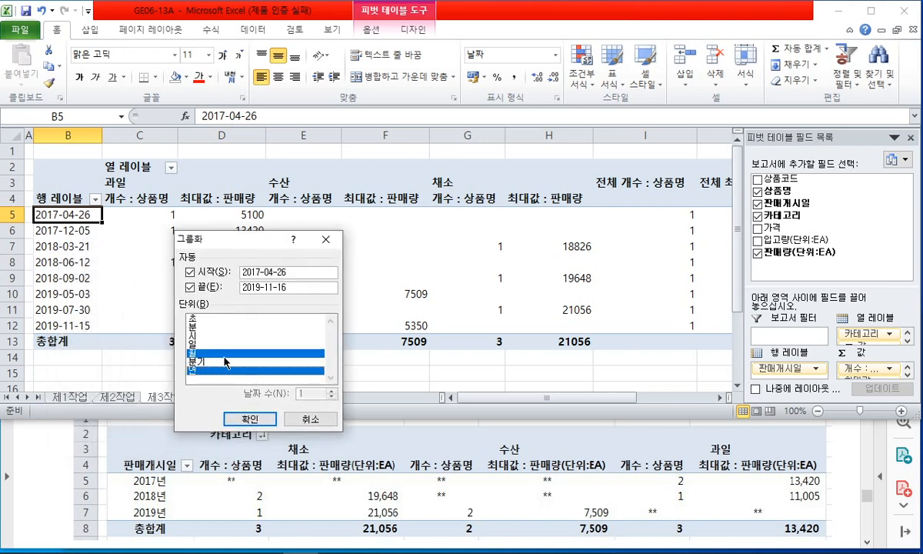
pyautogui.click(228, 355)
pyautogui.click(248, 419)
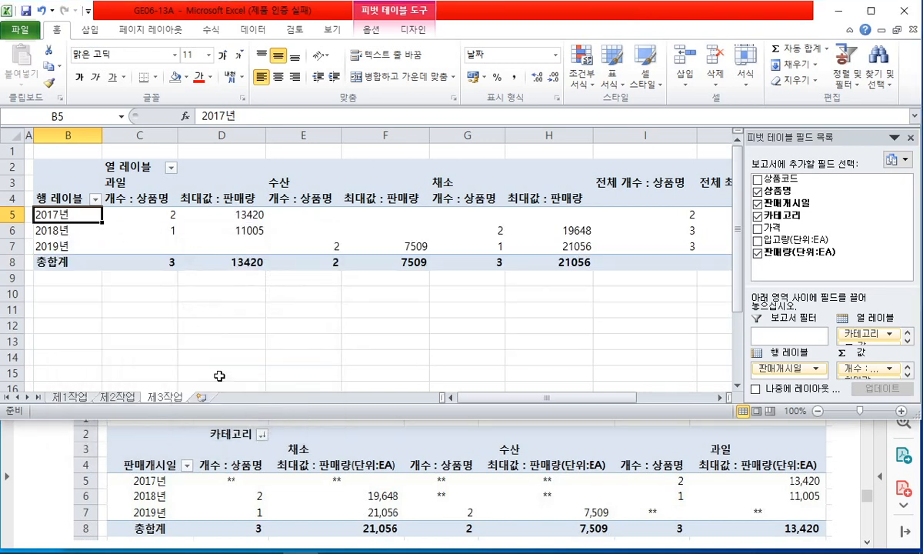
# Check condition (2) in the PDF and enable 레이블이 있는 셀 병합 및 가운데 맞춤 in the pivot table options.
pyautogui.click(229, 451)
pyautogui.scroll(5, 294, 446)
pyautogui.moveTo(321, 444); pyautogui.dragTo(546, 442)
pyautogui.scroll(1, 687, 436)
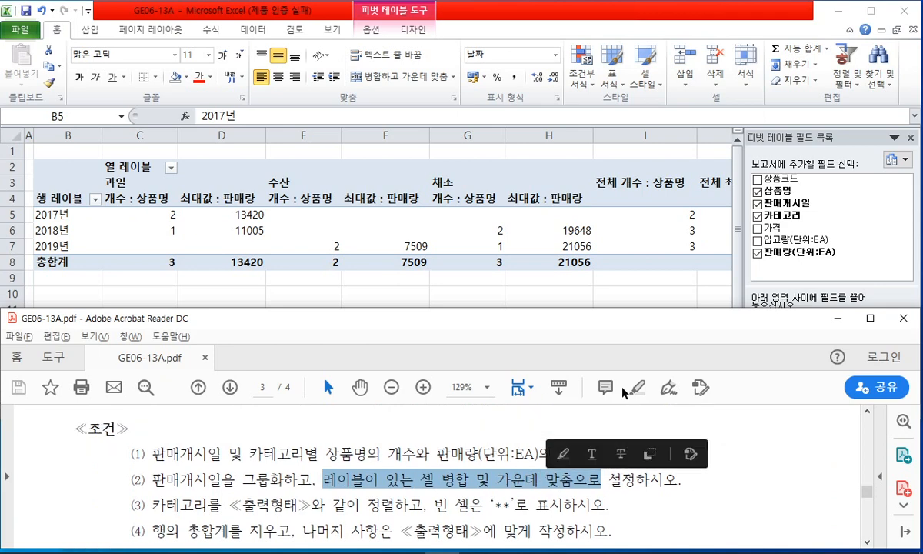
pyautogui.click(363, 259)
pyautogui.click(217, 229)
pyautogui.rightClick(218, 229)
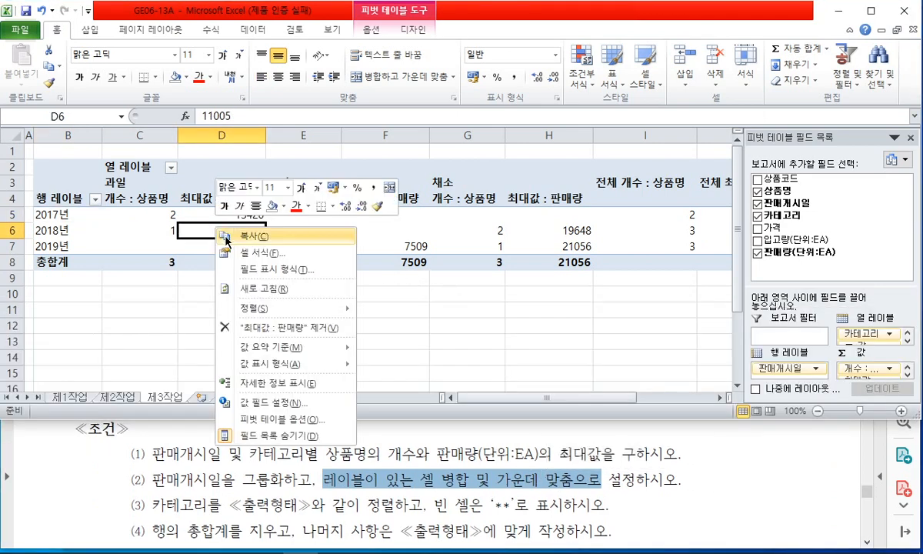
pyautogui.click(284, 418)
pyautogui.moveTo(304, 260); pyautogui.dragTo(445, 187)
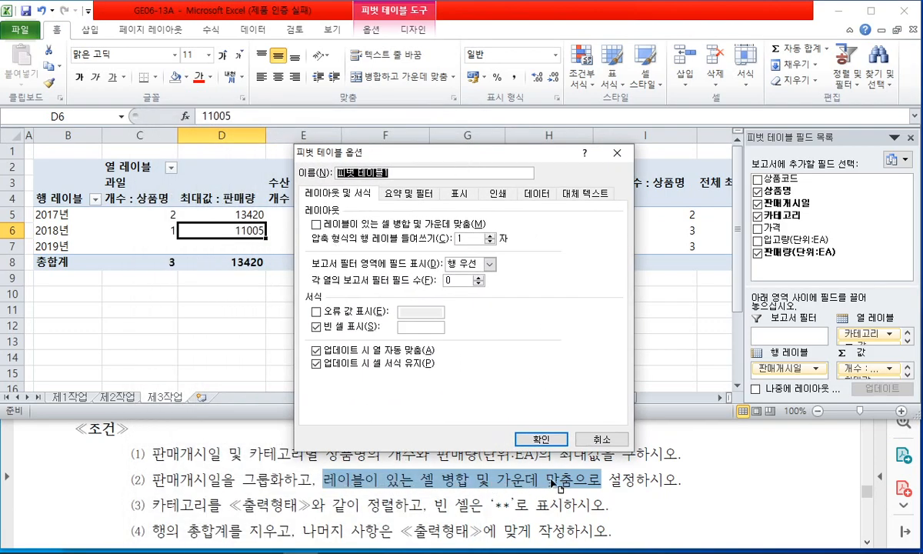
pyautogui.click(434, 225)
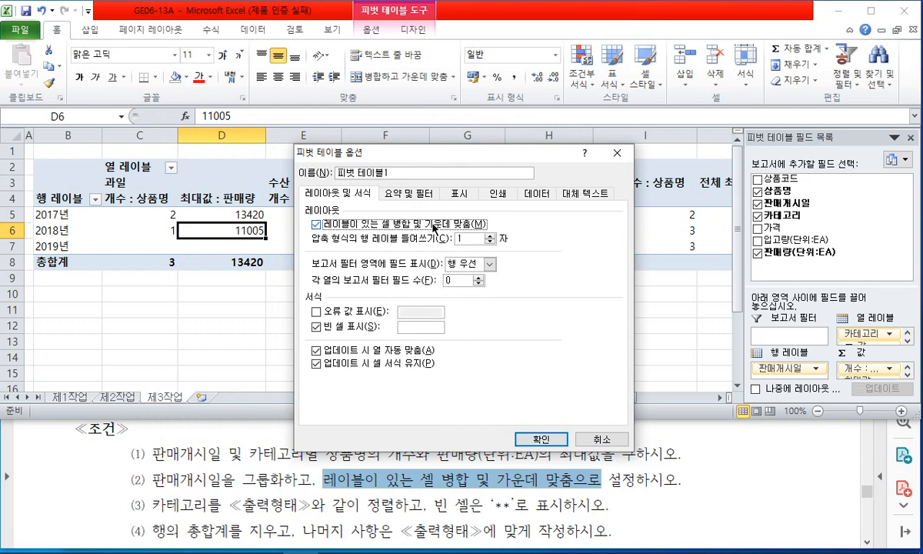
pyautogui.click(547, 439)
pyautogui.click(447, 312)
# Reorder the pivot table's 카테고리 columns as 채소, 수산, 과일 to match the 출력형태 in the PDF.
pyautogui.click(410, 482)
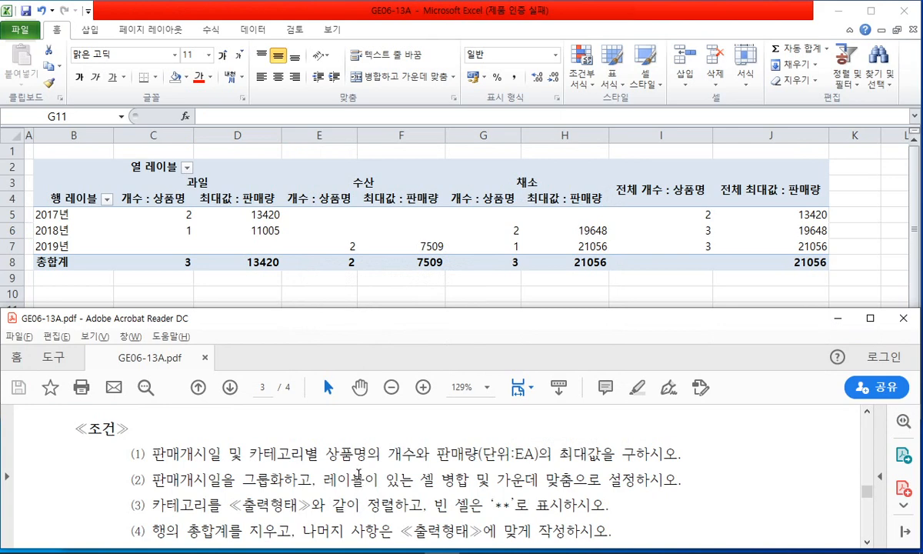
pyautogui.scroll(-5, 358, 474)
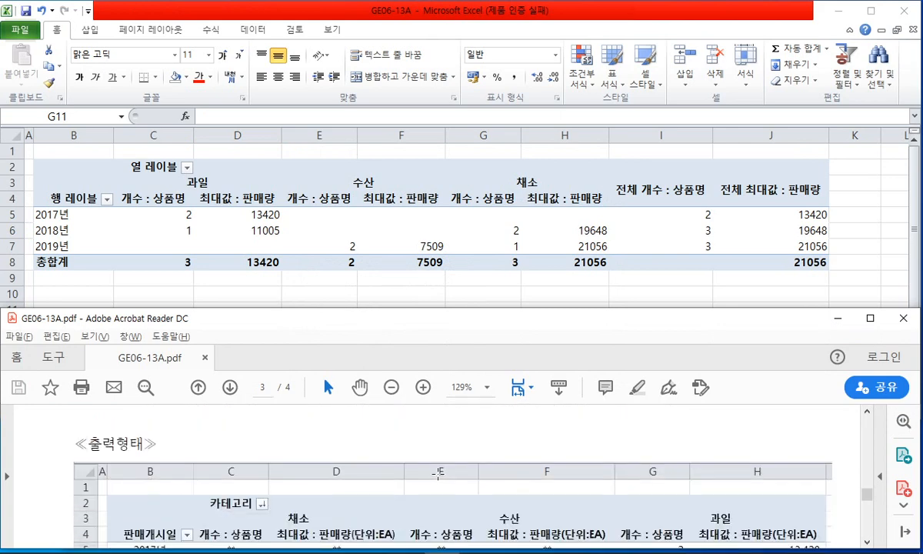
pyautogui.scroll(-1, 437, 474)
pyautogui.scroll(-1, 435, 474)
pyautogui.click(369, 241)
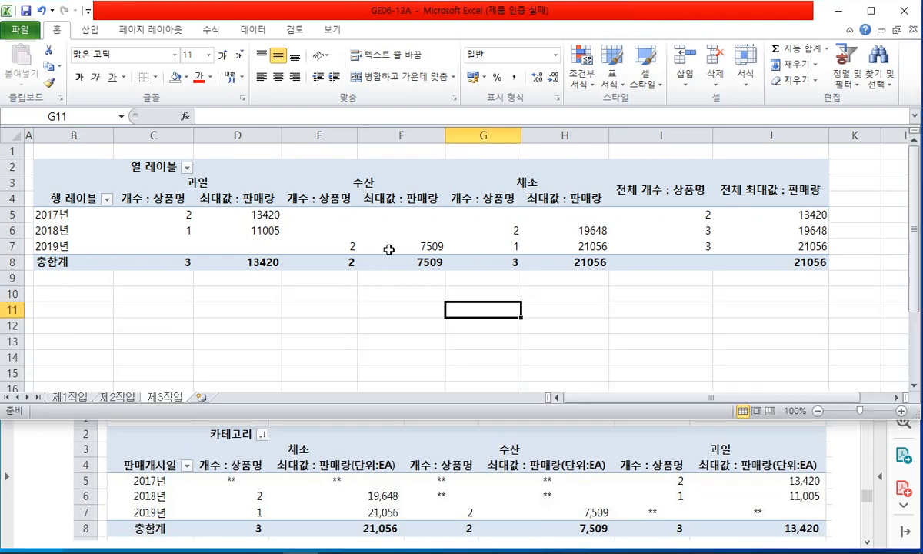
pyautogui.click(560, 233)
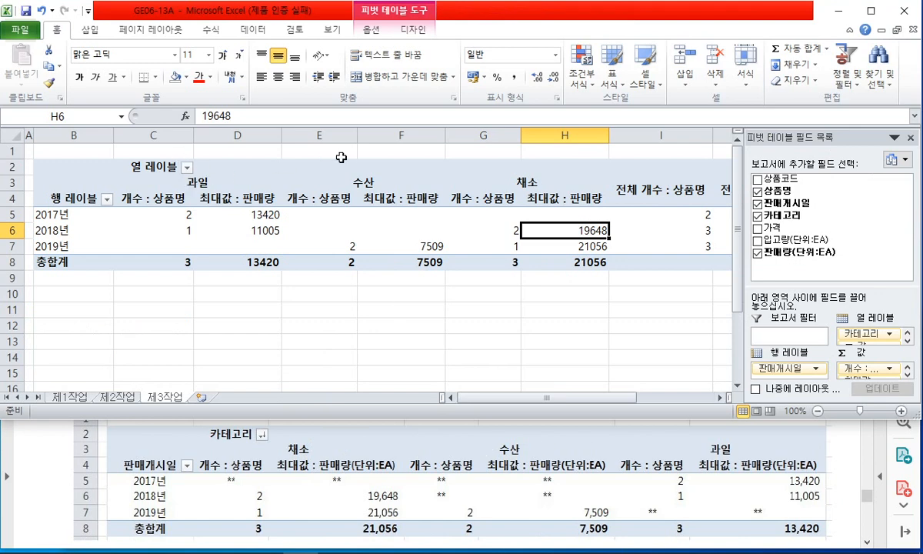
pyautogui.click(515, 183)
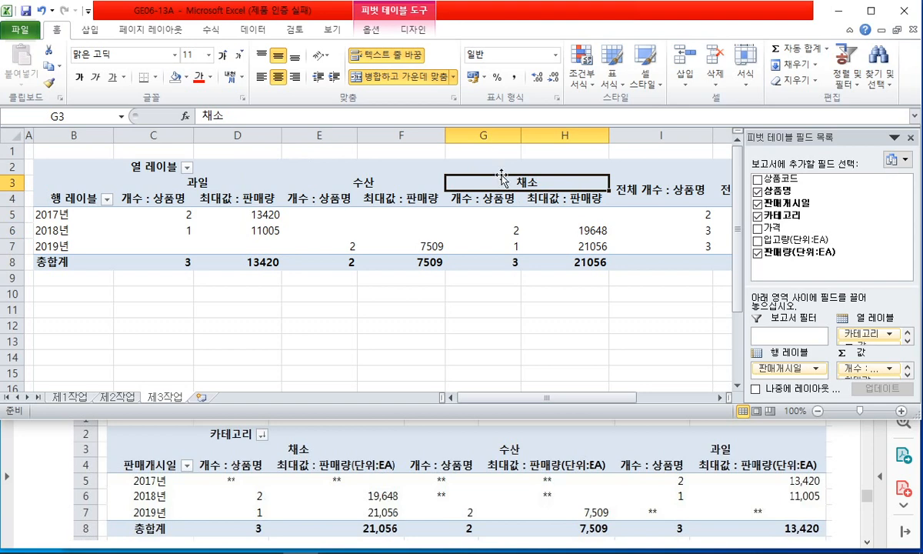
pyautogui.moveTo(501, 178); pyautogui.dragTo(204, 182)
pyautogui.moveTo(462, 179); pyautogui.dragTo(356, 175)
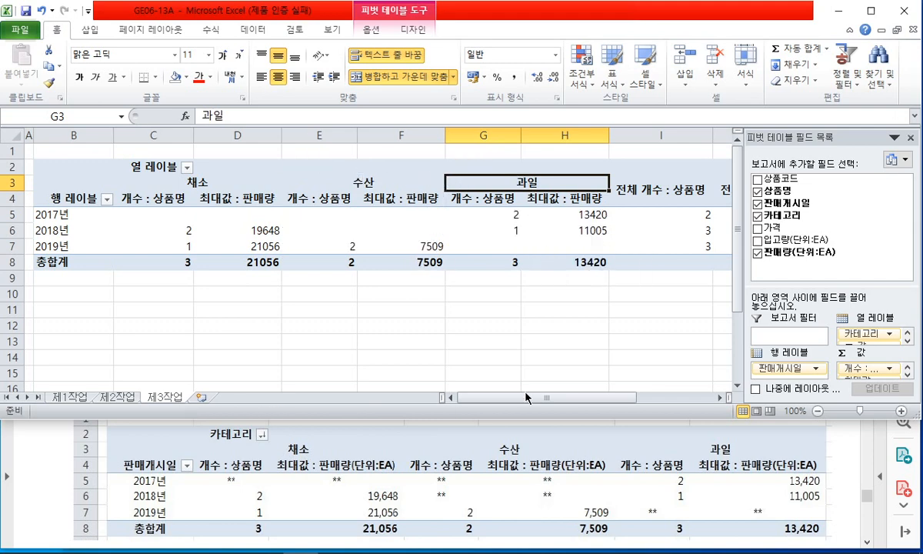
# Check condition (3) in the PDF and set the pivot table options to show empty cells as **.
pyautogui.click(528, 445)
pyautogui.click(529, 444)
pyautogui.scroll(2, 531, 445)
pyautogui.scroll(3, 529, 445)
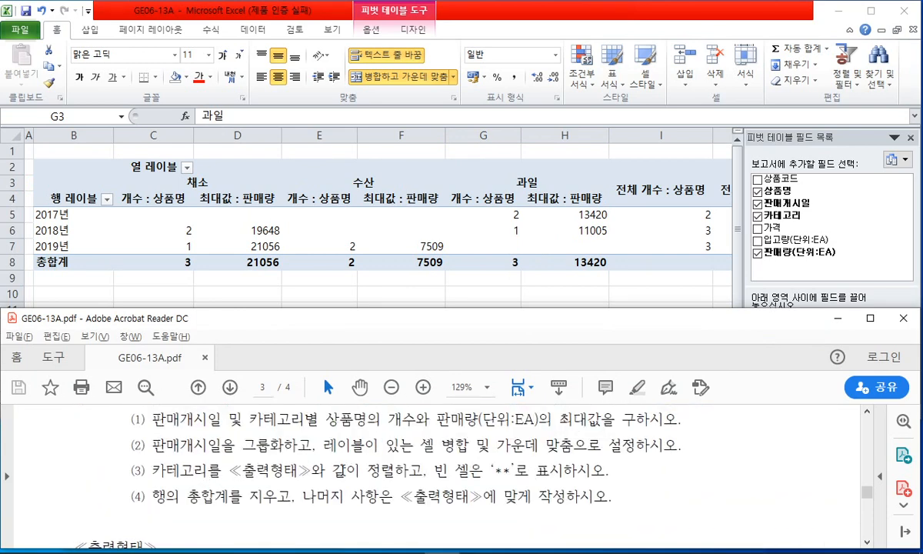
pyautogui.moveTo(425, 468); pyautogui.dragTo(606, 470)
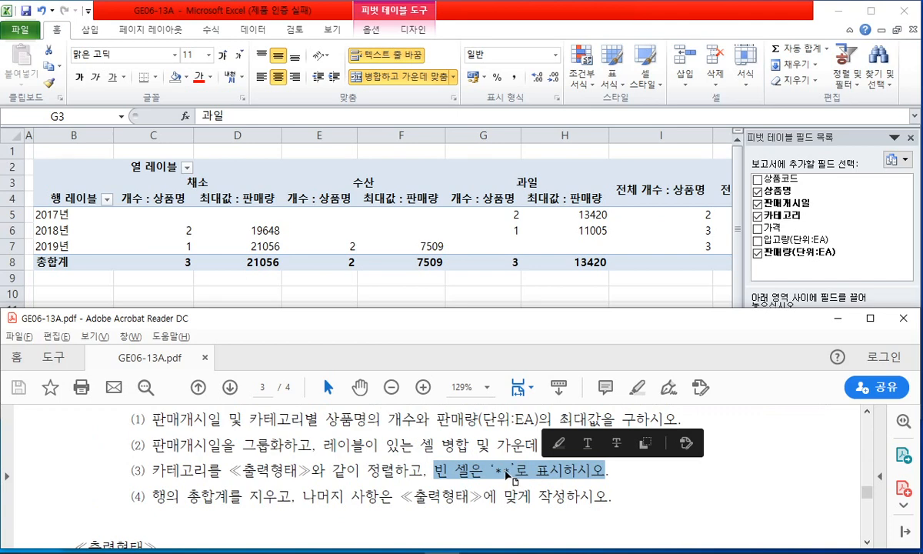
pyautogui.click(419, 233)
pyautogui.click(382, 224)
pyautogui.rightClick(383, 224)
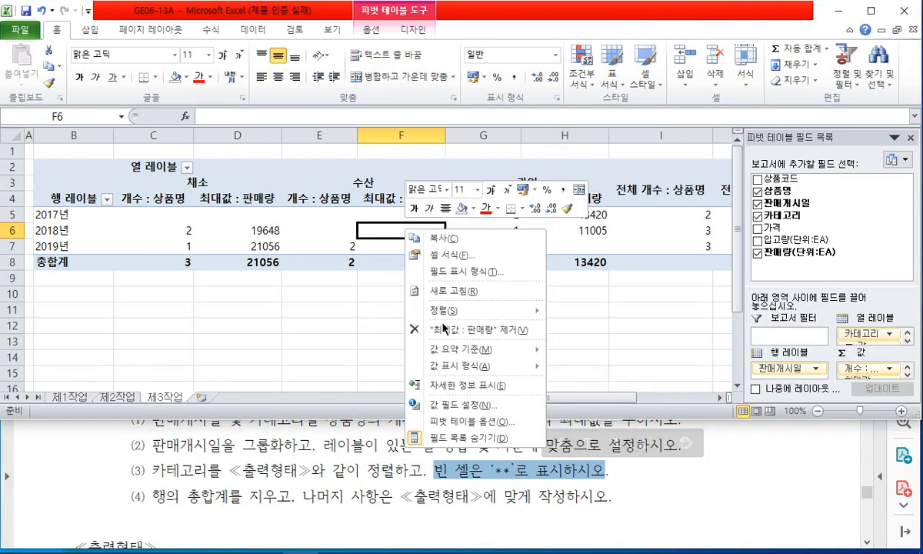
pyautogui.click(482, 422)
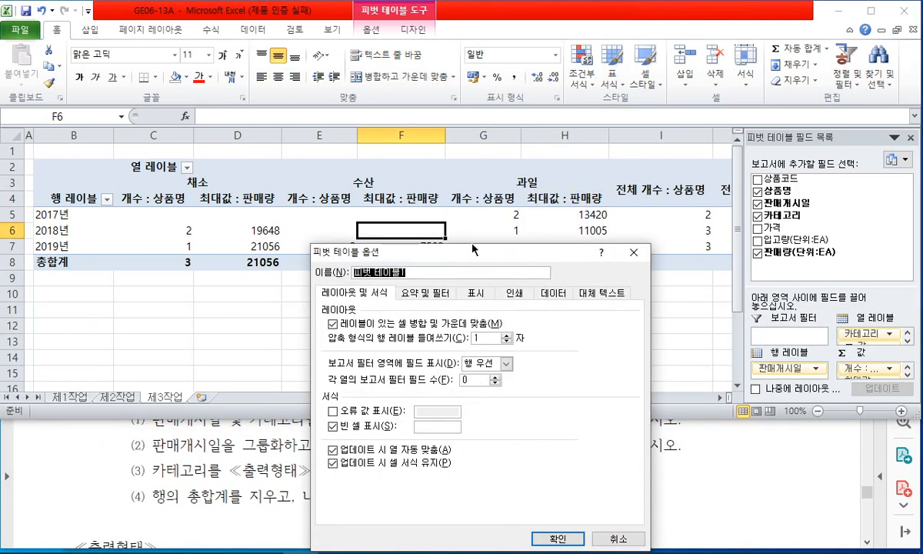
pyautogui.moveTo(472, 249); pyautogui.dragTo(396, 174)
pyautogui.click(373, 349)
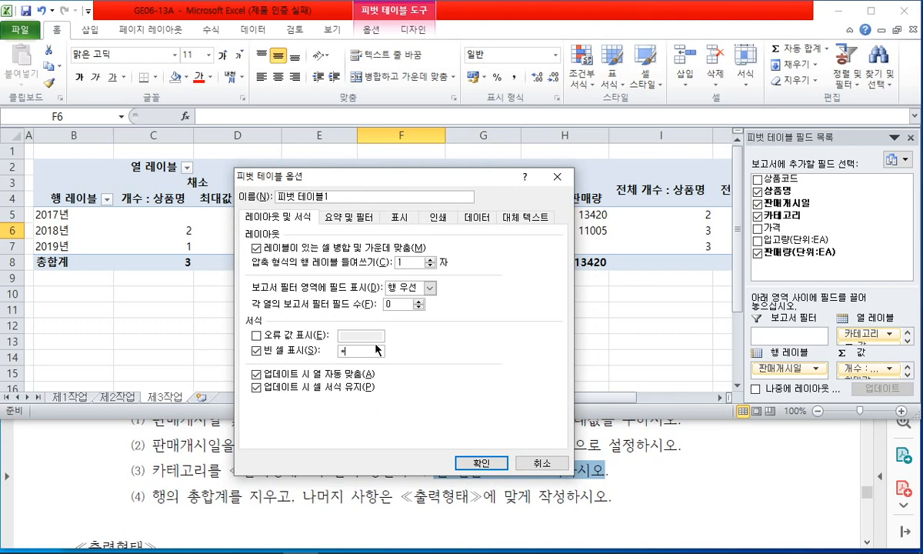
pyautogui.click(480, 462)
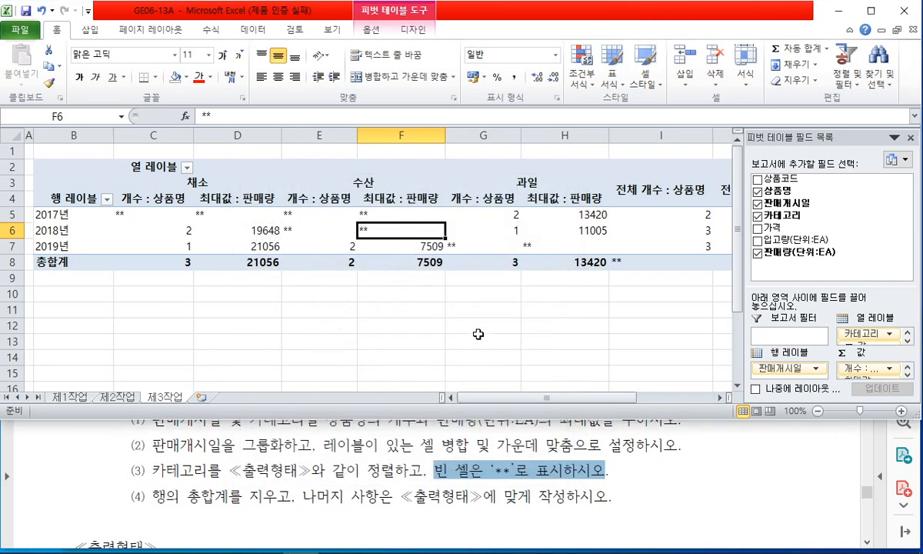
# Check condition (4) in the PDF and disable 행 총합계 표시 in the pivot table options.
pyautogui.click(643, 490)
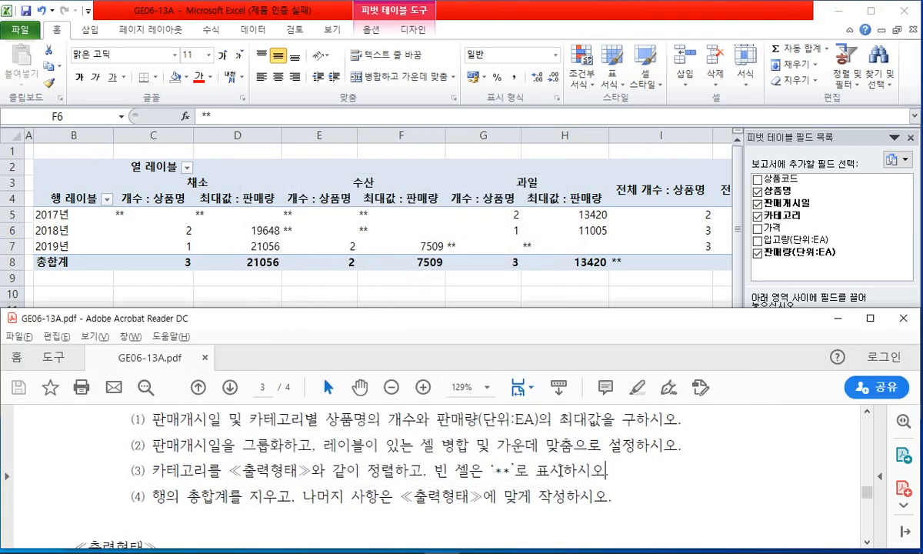
pyautogui.click(448, 293)
pyautogui.rightClick(432, 232)
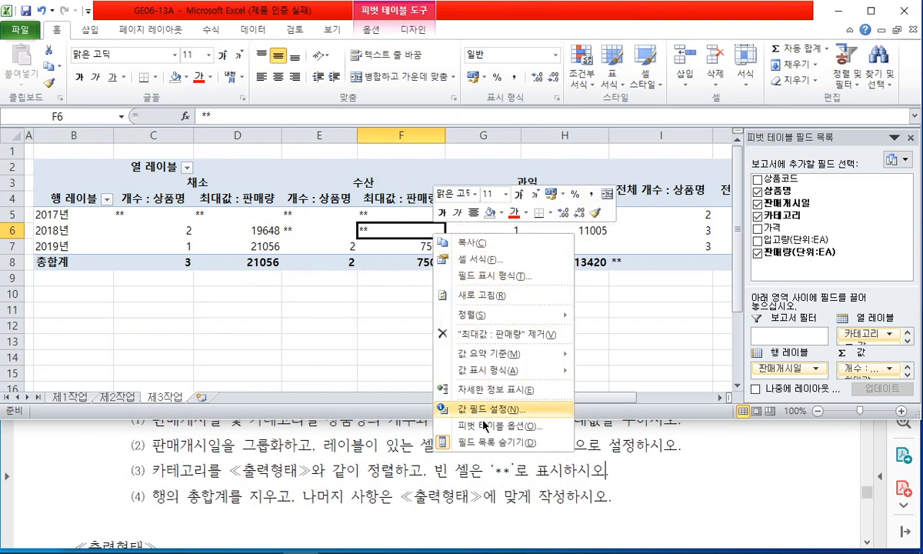
pyautogui.click(462, 399)
pyautogui.moveTo(464, 245); pyautogui.dragTo(496, 182)
pyautogui.click(463, 231)
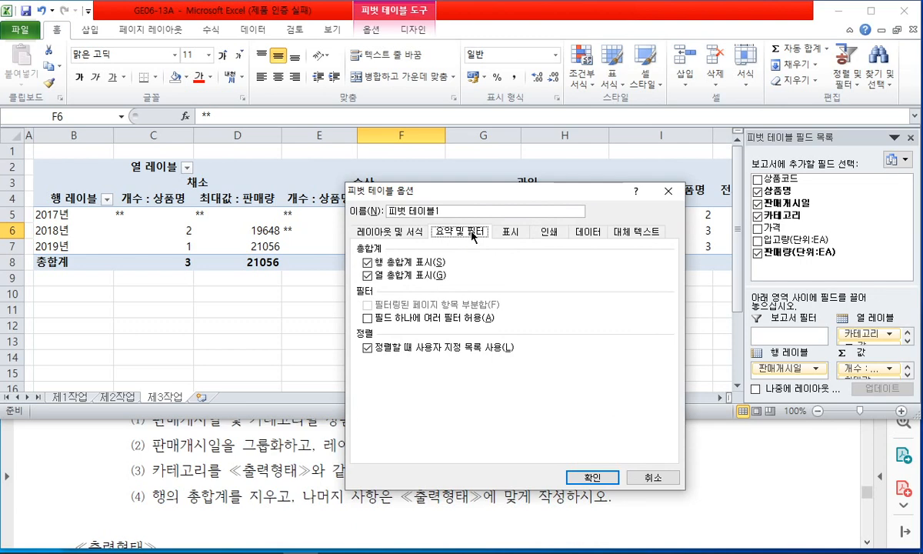
pyautogui.click(415, 263)
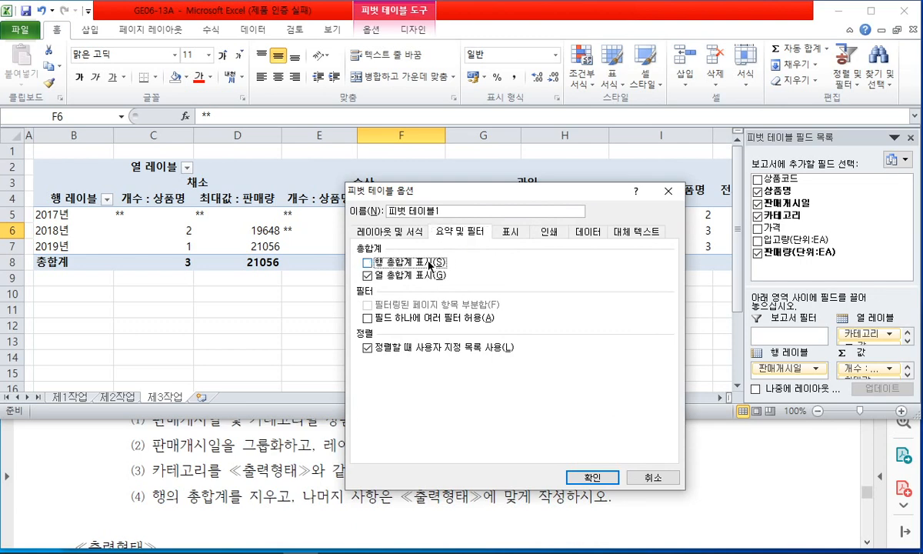
pyautogui.click(592, 476)
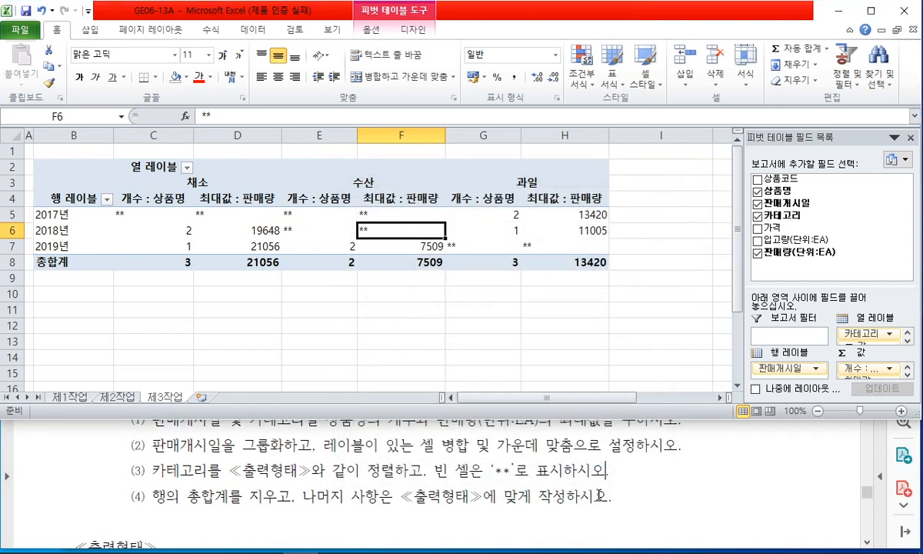
# Check the number format in the PDF's 출력형태 and apply the thousands-separator comma style to columns C through H.
pyautogui.click(599, 496)
pyautogui.scroll(-5, 602, 435)
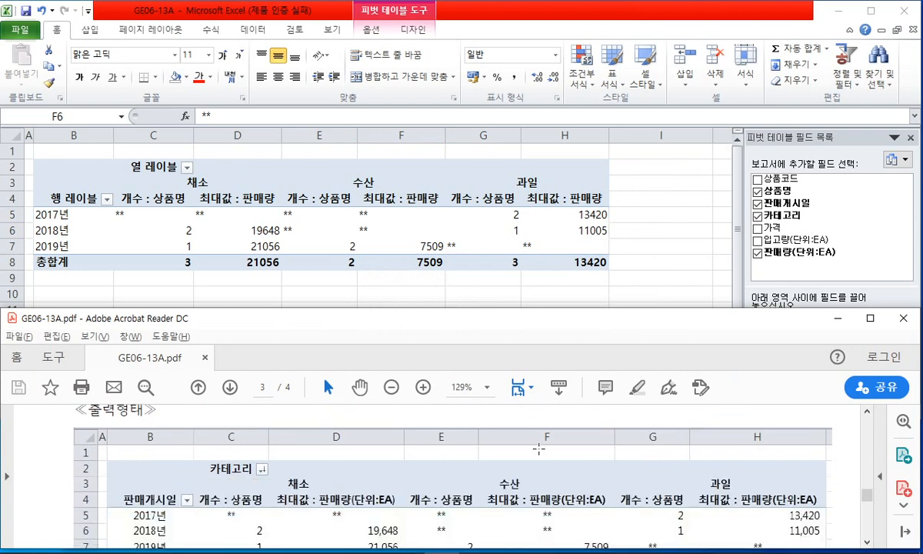
pyautogui.scroll(-1, 538, 448)
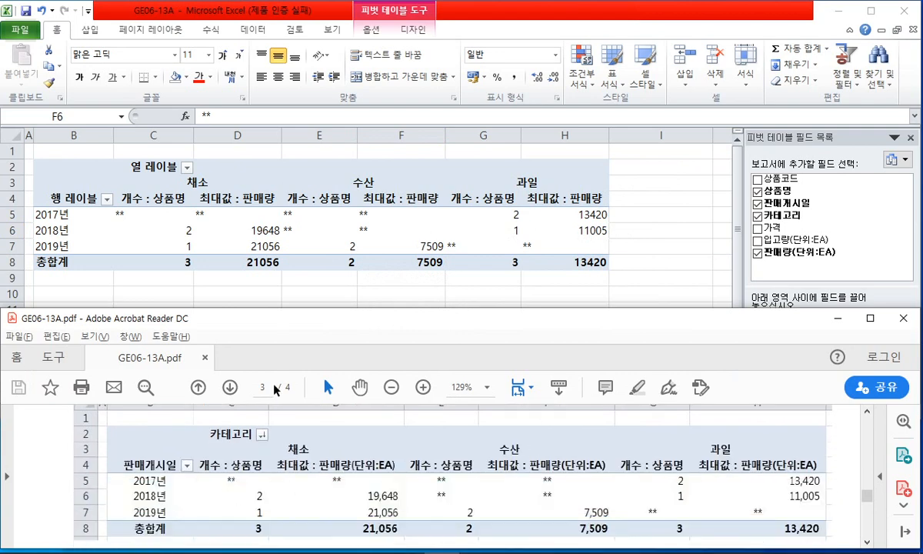
pyautogui.click(359, 182)
pyautogui.moveTo(154, 135); pyautogui.dragTo(528, 133)
pyautogui.click(513, 77)
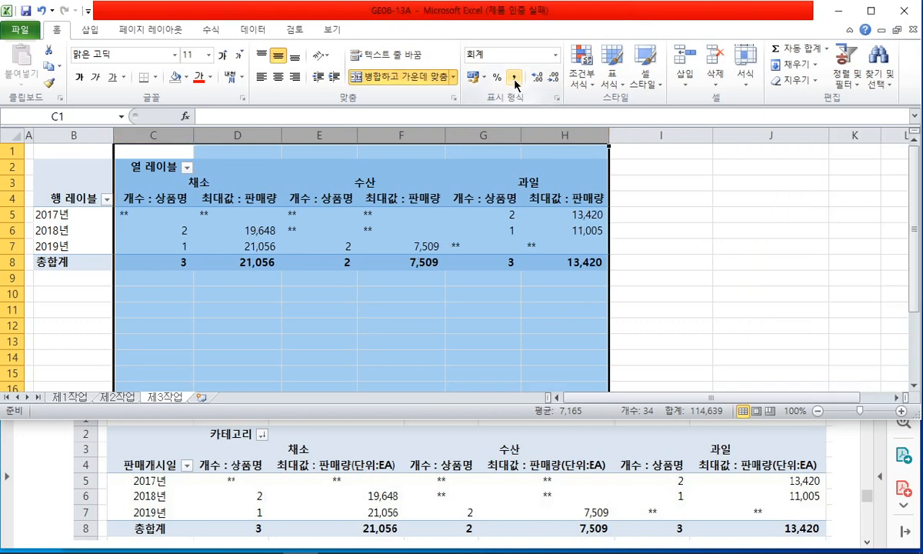
# Apply center alignment to the pivot table's value cells C5:H8.
pyautogui.click(494, 311)
pyautogui.moveTo(133, 213); pyautogui.dragTo(565, 262)
pyautogui.click(275, 78)
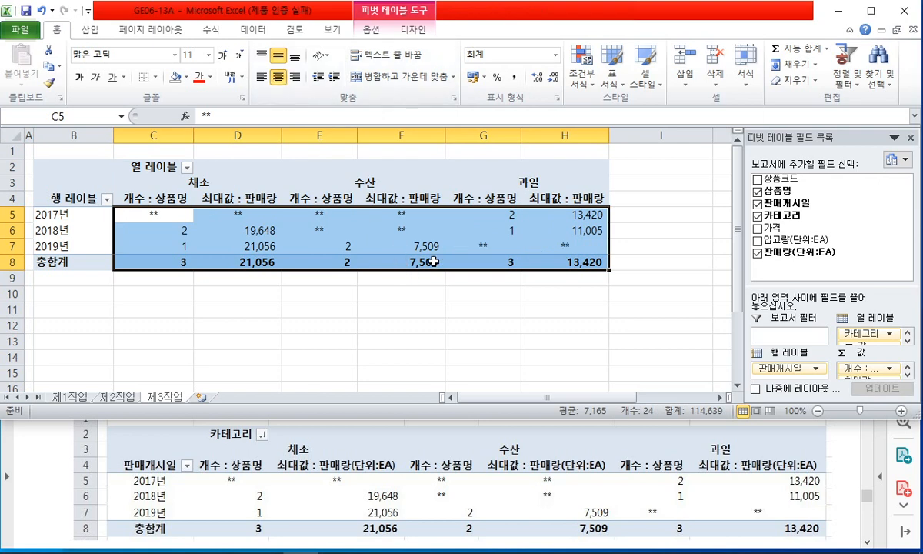
pyautogui.click(435, 296)
pyautogui.moveTo(330, 217); pyautogui.dragTo(400, 231)
pyautogui.click(303, 325)
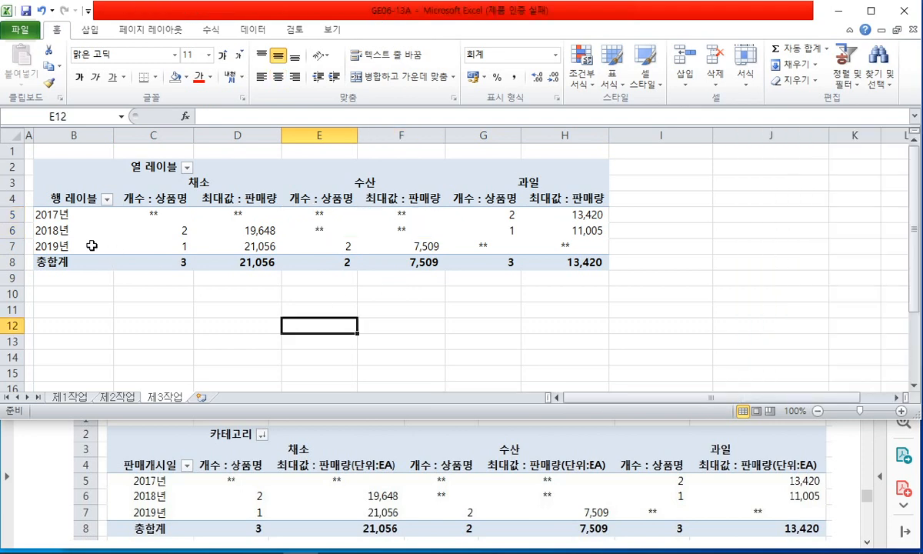
# Center the year labels and 총합계 in cells B5:B8.
pyautogui.moveTo(69, 213); pyautogui.dragTo(65, 262)
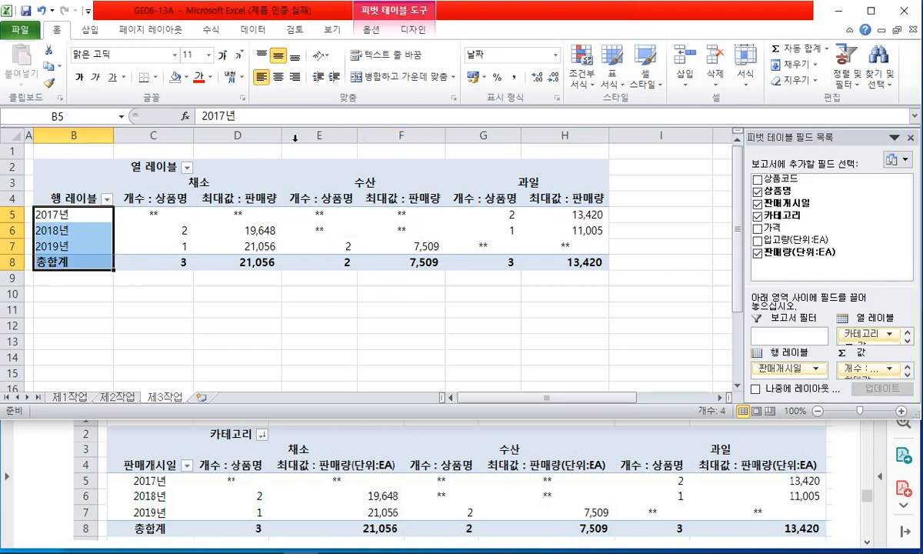
pyautogui.click(279, 77)
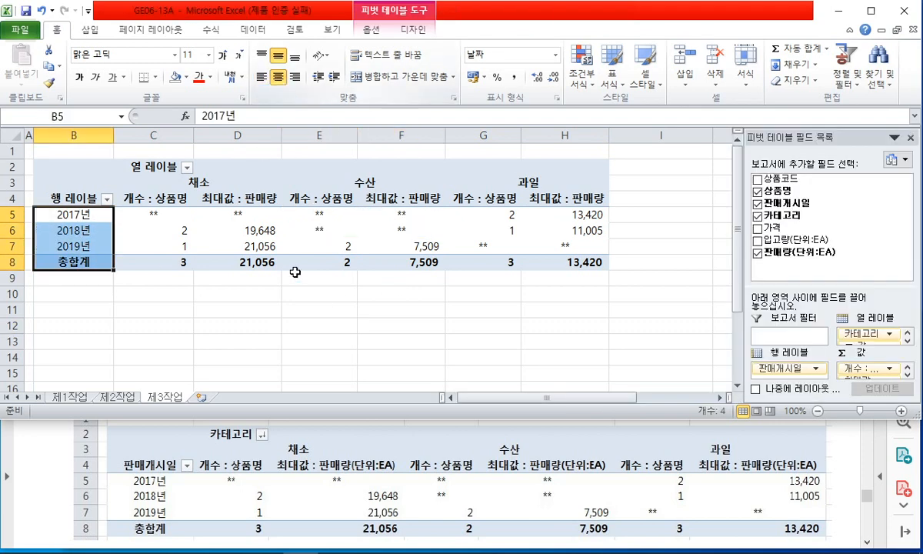
pyautogui.click(307, 314)
# Rename the 열 레이블 header in C2 as 카테고리.
pyautogui.click(73, 198)
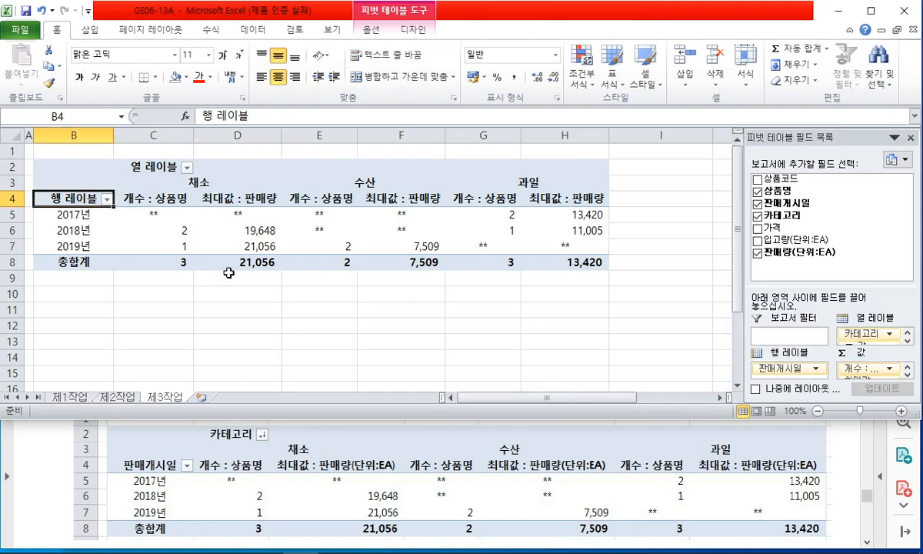
pyautogui.click(150, 171)
pyautogui.moveTo(256, 117); pyautogui.dragTo(201, 119)
pyautogui.write('ㅋ')
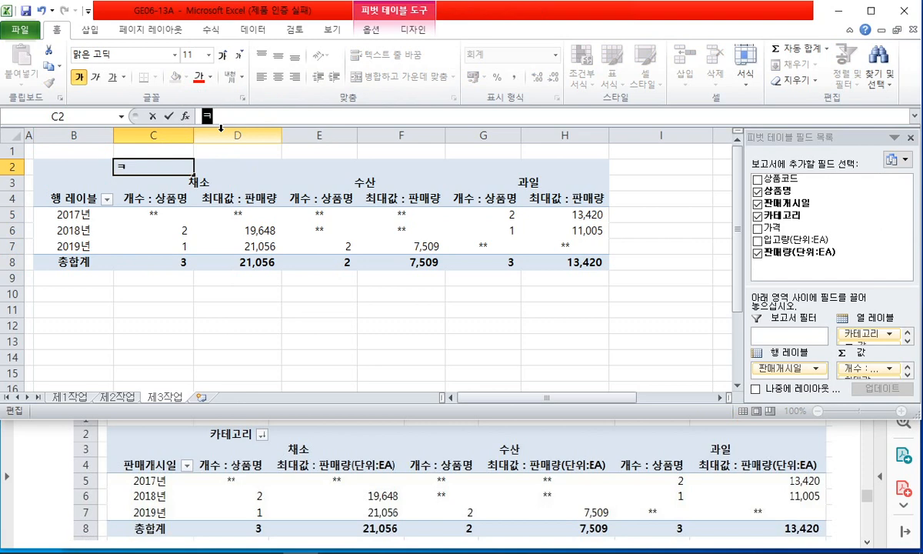
pyautogui.write('ㅏ테ㅋ리')
pyautogui.press('Return')
pyautogui.press('Return')
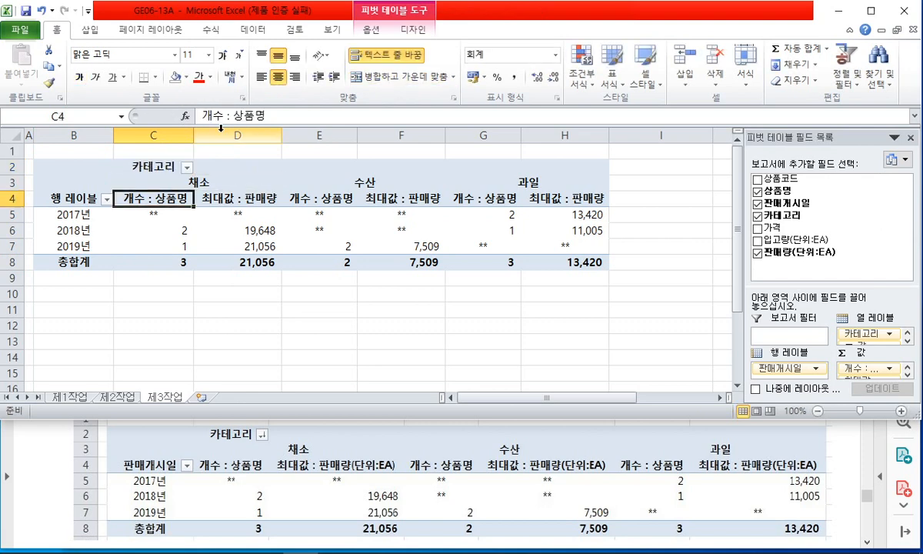
# Rename the maximum-value header in D4 as 최대값 : 판매량(단위:EA).
pyautogui.press('Right')
pyautogui.press('F2')
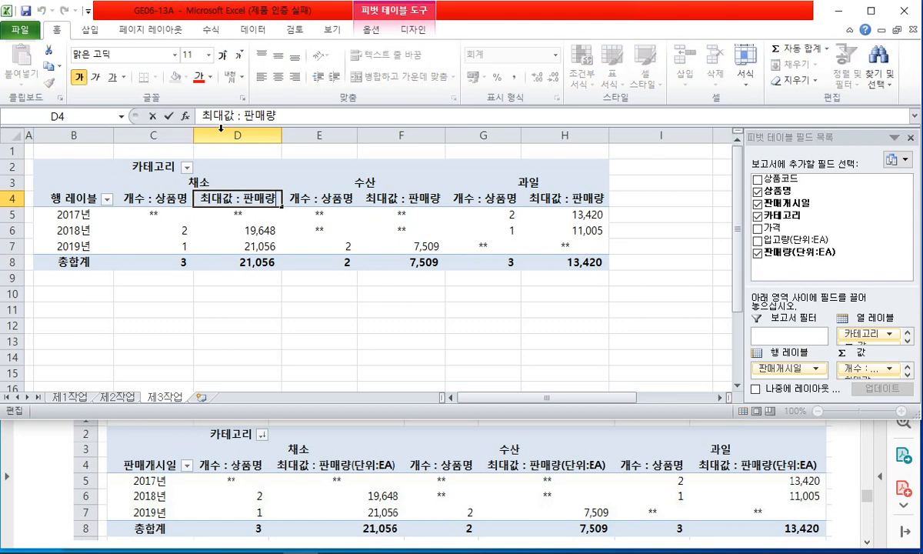
pyautogui.write('(단위:ea')
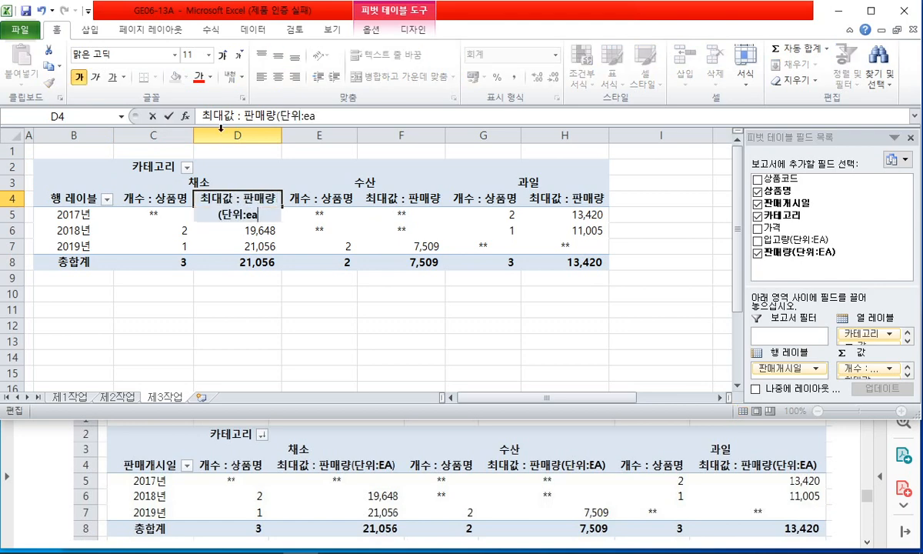
pyautogui.press('BackSpace')
pyautogui.press('BackSpace')
pyautogui.write('EA)')
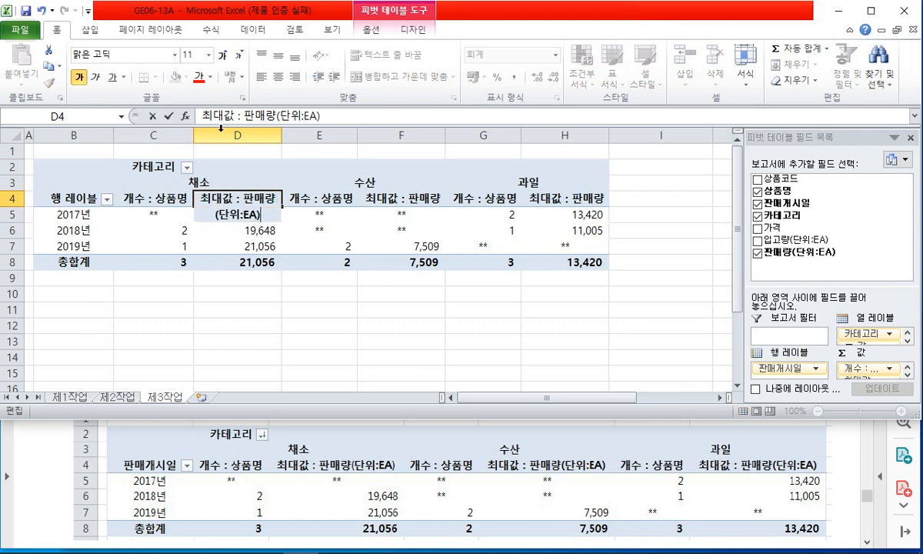
pyautogui.press('Return')
# Autofit columns D, F and H to their headers and check the headers against the 출력형태 in the PDF.
pyautogui.doubleClick(282, 131)
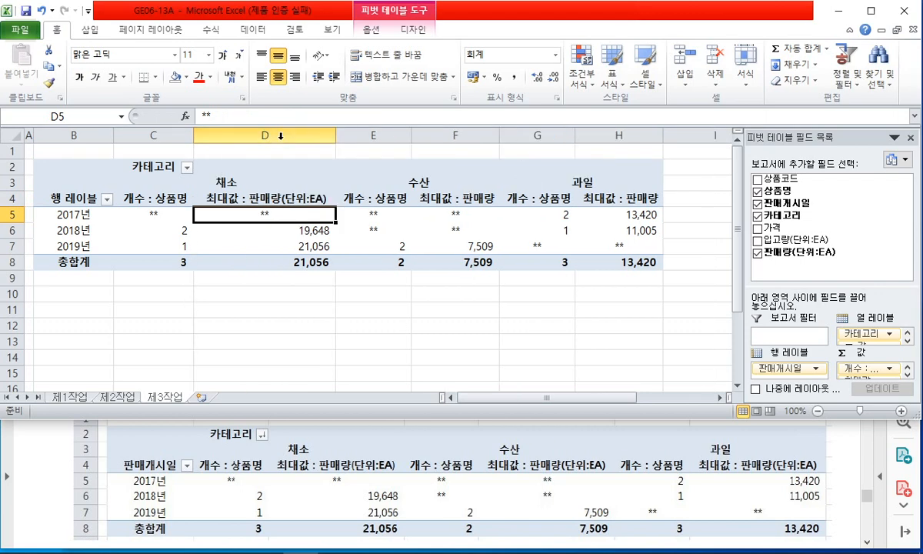
pyautogui.doubleClick(499, 131)
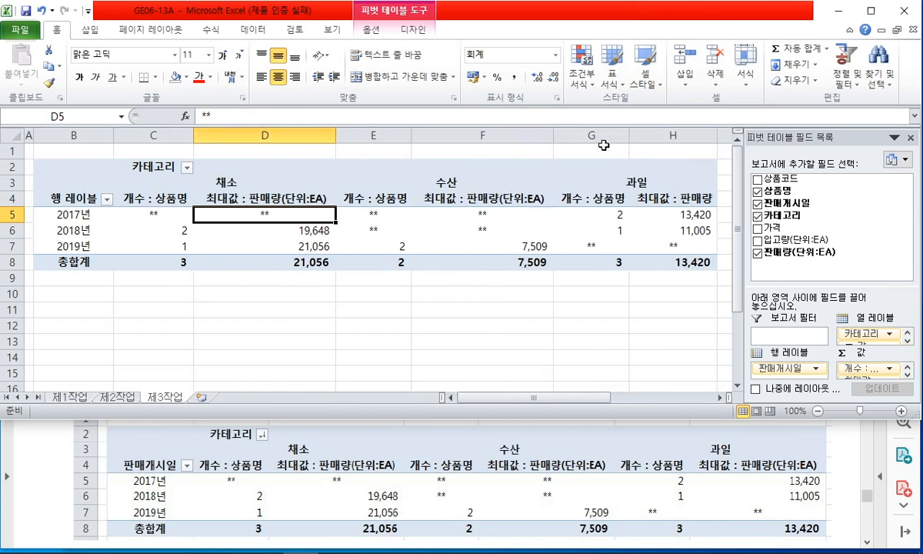
pyautogui.doubleClick(715, 132)
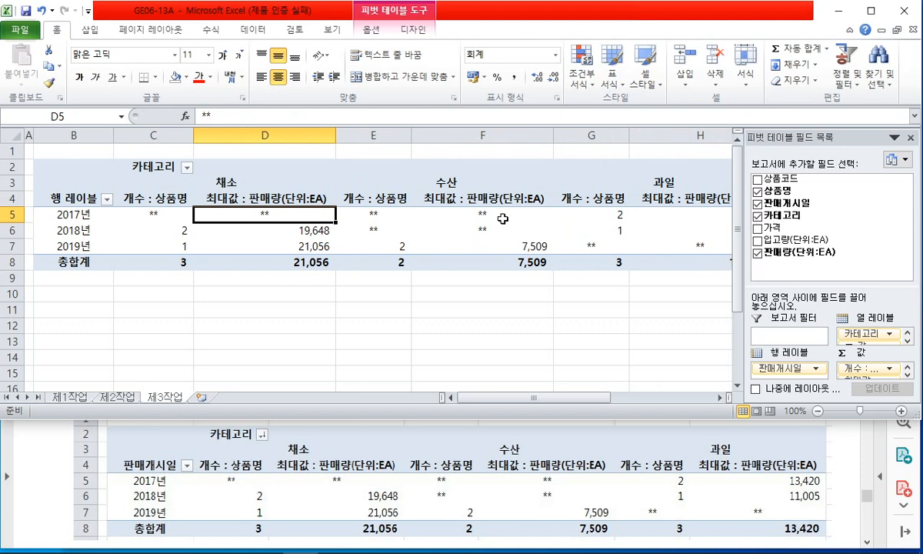
pyautogui.click(331, 196)
pyautogui.click(480, 192)
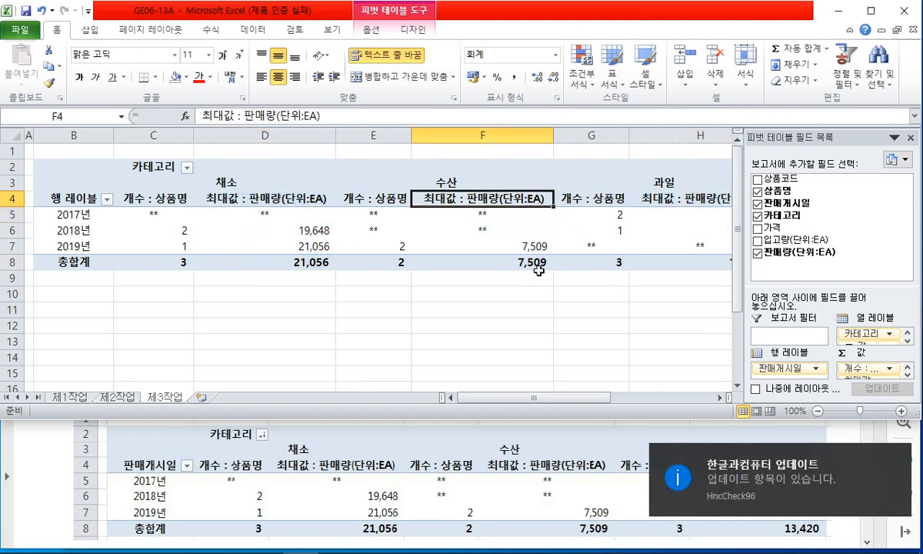
pyautogui.hotkey('alt', 'Tab')
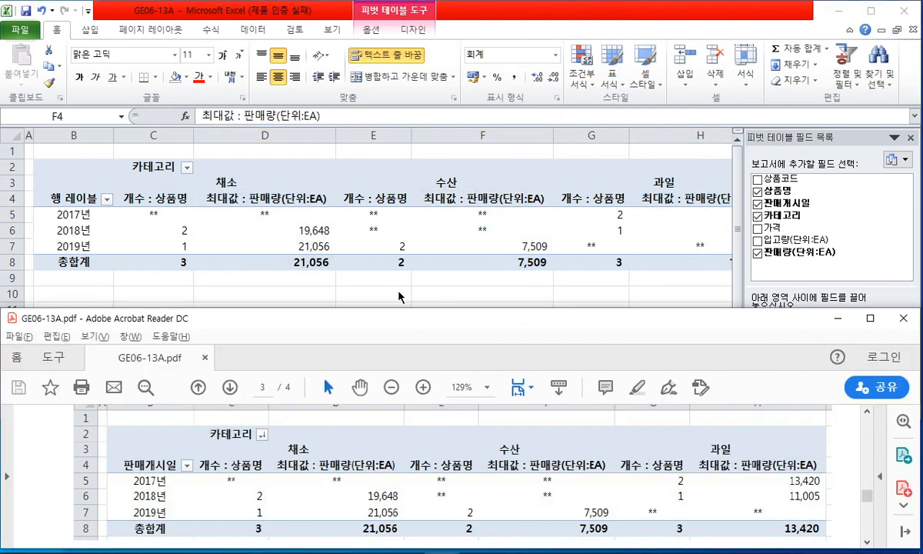
pyautogui.hotkey('alt', 'Tab')
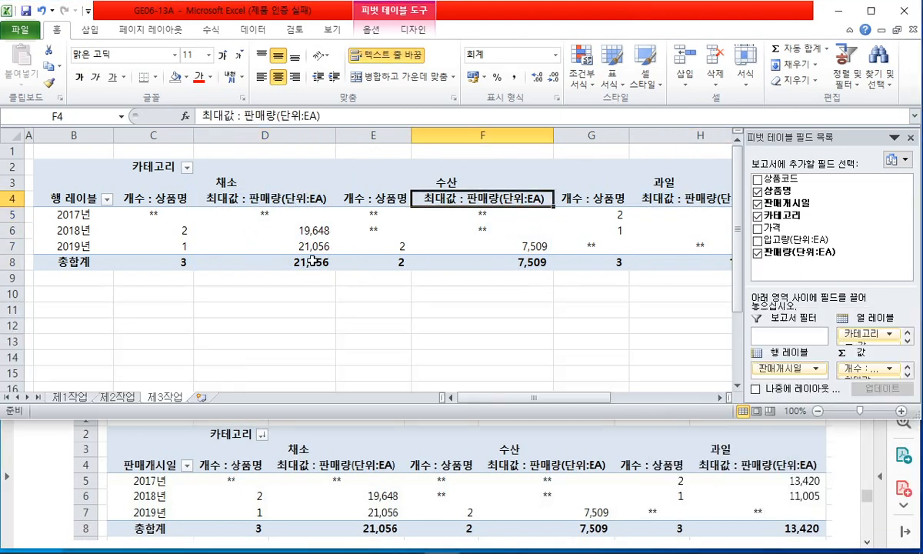
# Rename the 행 레이블 header in B4 as 판매개시일 and compare the pivot table with the 출력형태 in the PDF.
pyautogui.click(73, 199)
pyautogui.write('V')
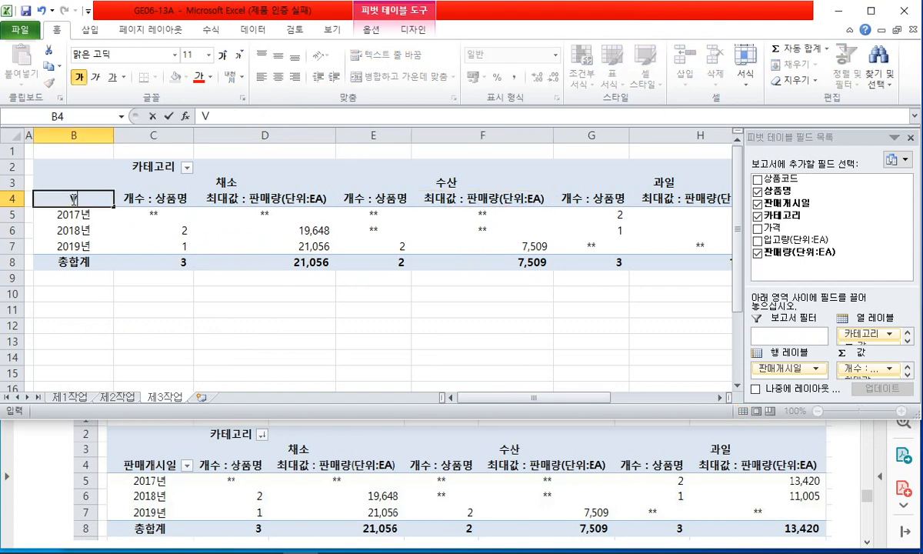
pyautogui.write('판매개시일')
pyautogui.press('Return')
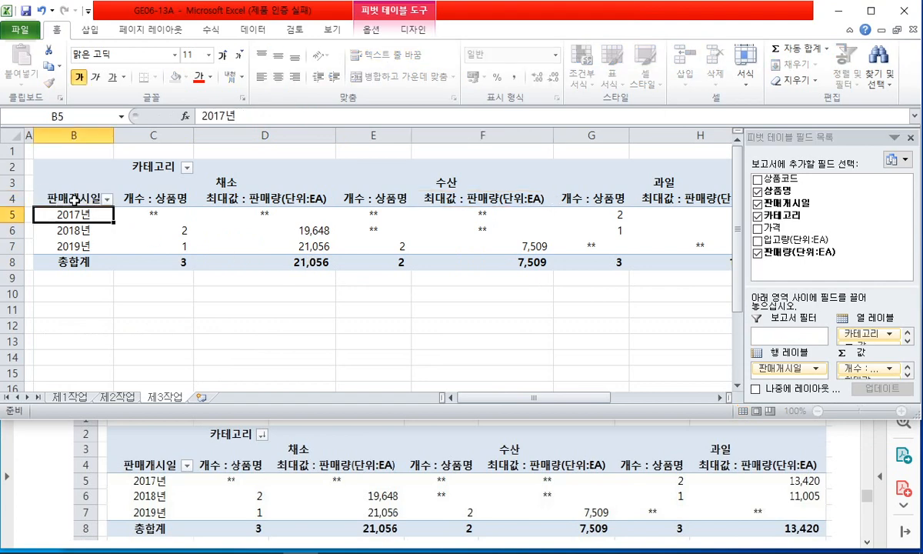
pyautogui.click(328, 326)
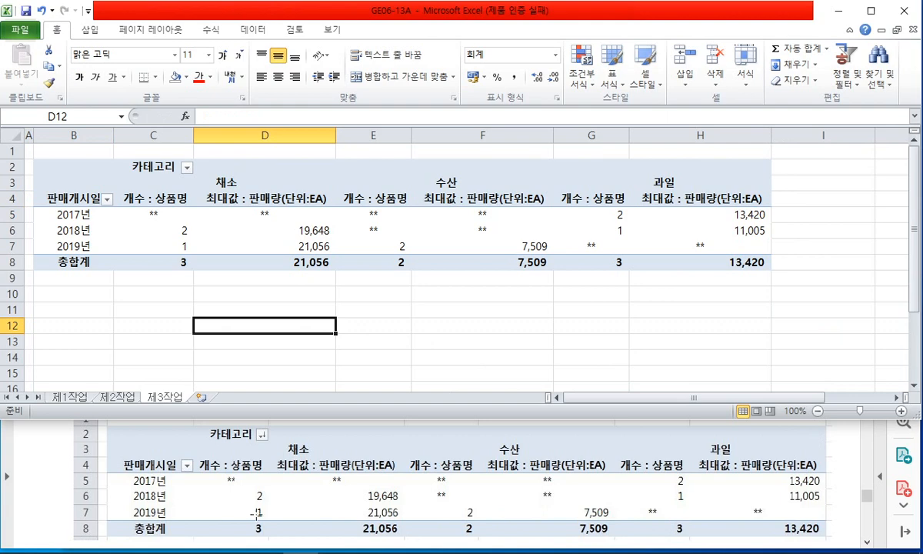
pyautogui.click(499, 333)
pyautogui.click(410, 313)
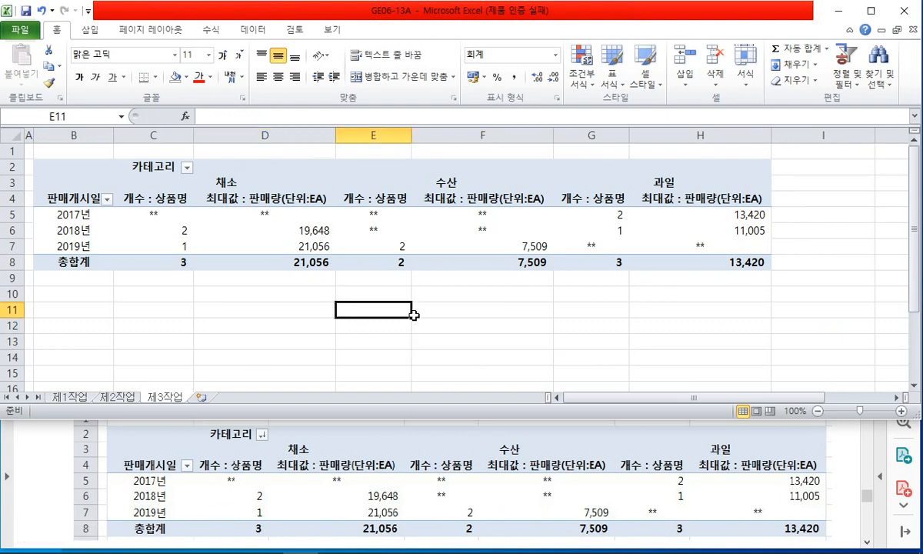
pyautogui.click(555, 486)
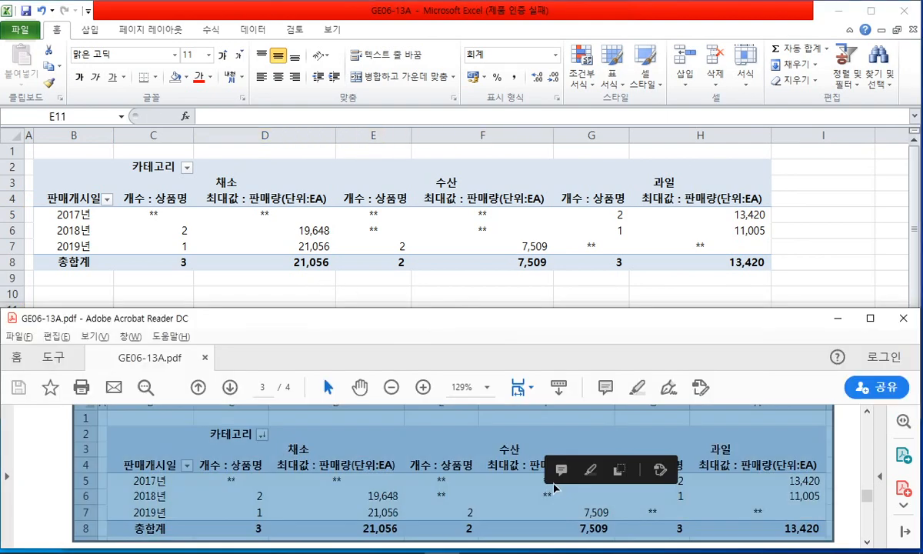
pyautogui.click(836, 446)
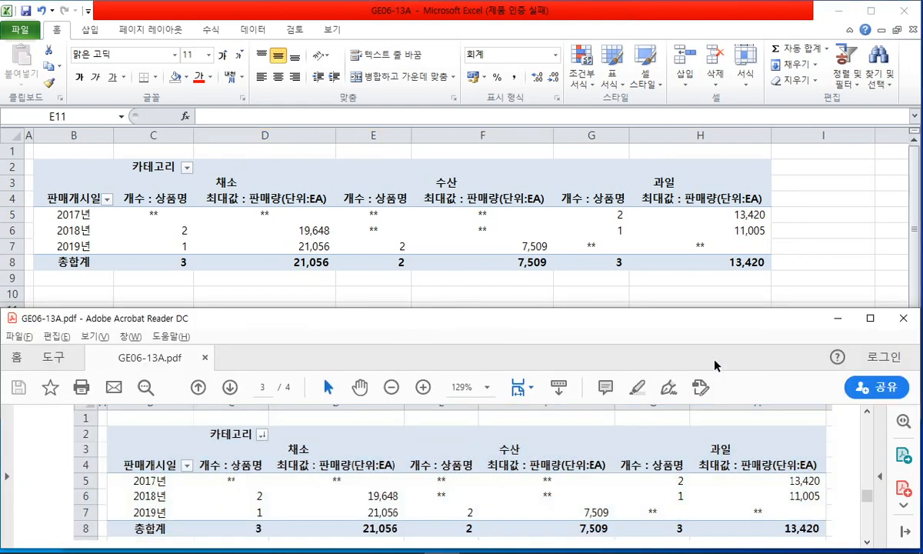
pyautogui.click(870, 8)
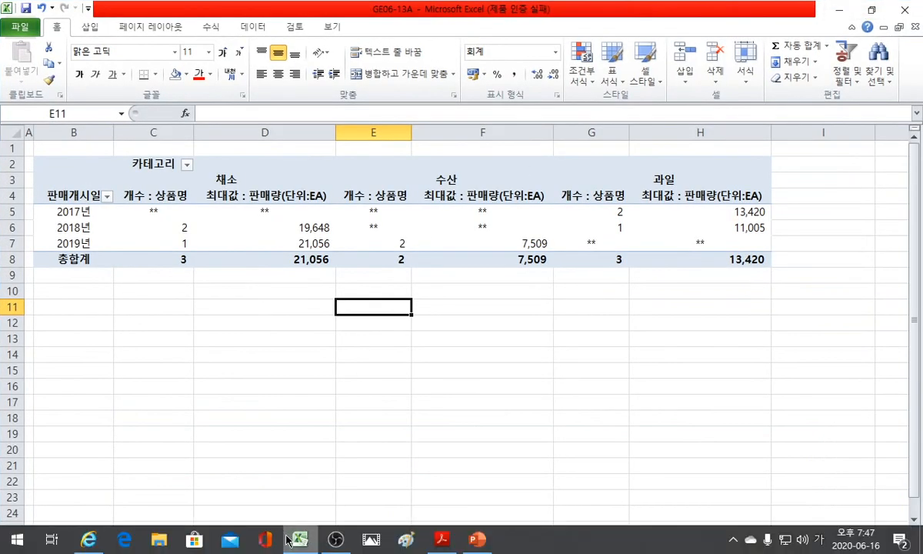
pyautogui.click(84, 439)
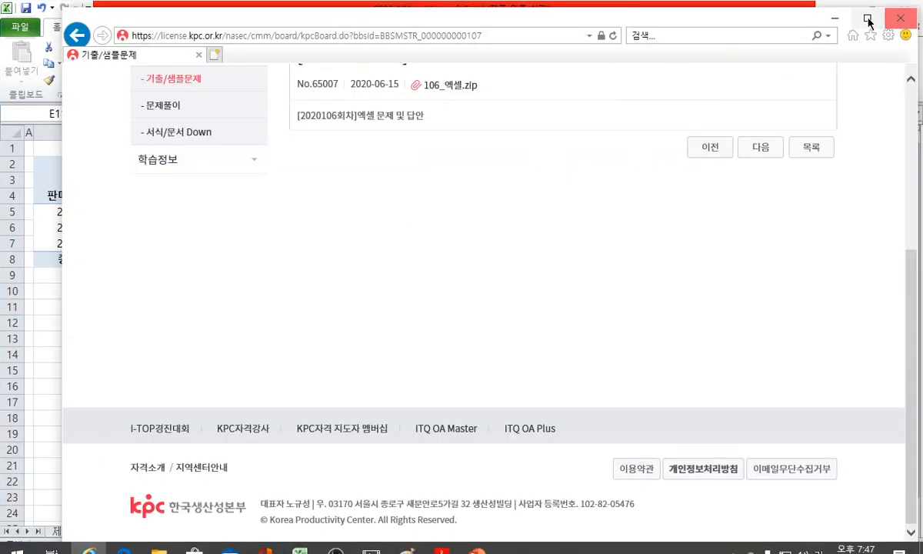
pyautogui.click(836, 17)
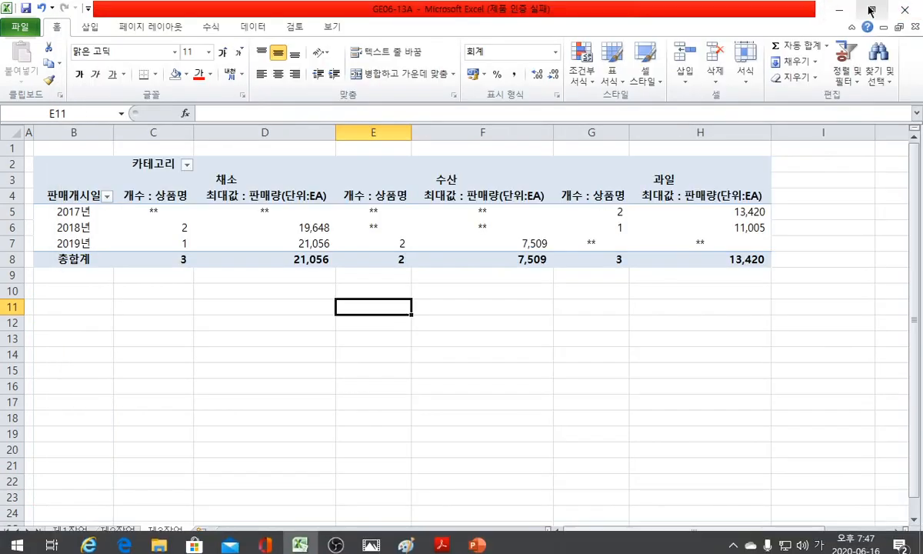
pyautogui.click(869, 10)
pyautogui.click(761, 459)
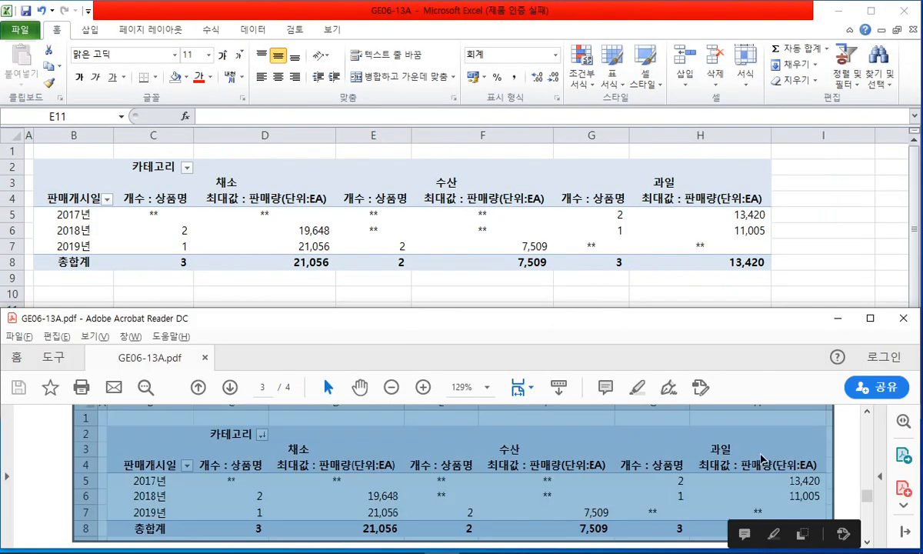
# Cancel the update prompt and display the chart conditions on page 4 of GE06-13A.pdf in a tall window beside the worksheet.
pyautogui.moveTo(667, 316); pyautogui.dragTo(632, 107)
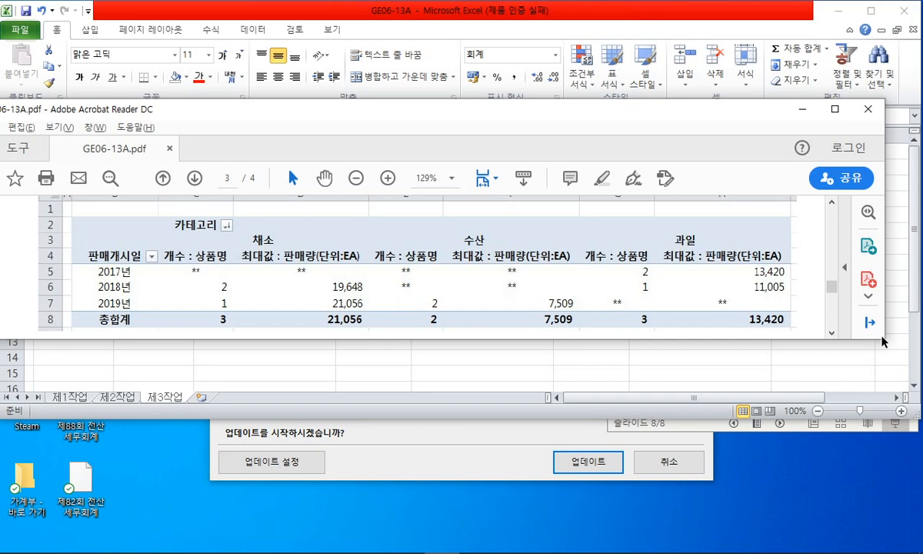
pyautogui.click(685, 470)
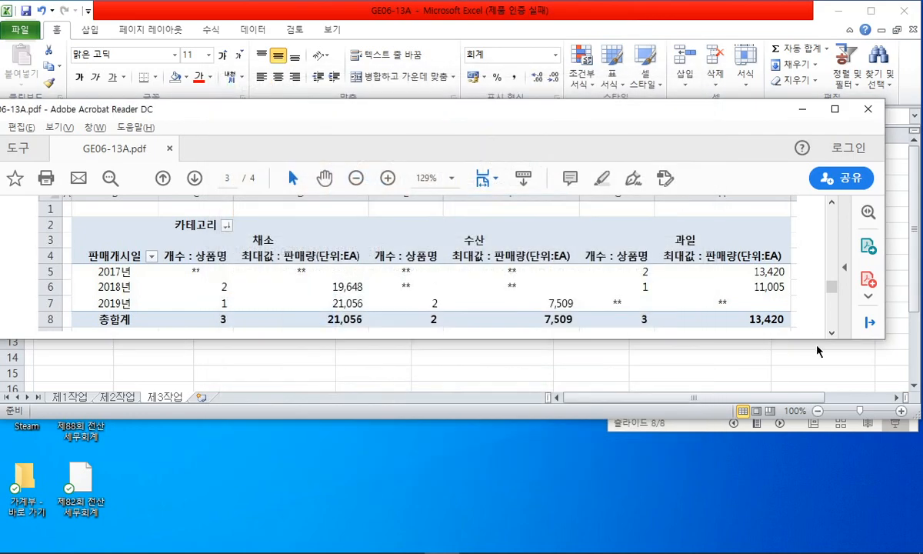
pyautogui.moveTo(885, 342); pyautogui.dragTo(831, 548)
pyautogui.scroll(-5, 533, 373)
pyautogui.scroll(-4, 533, 373)
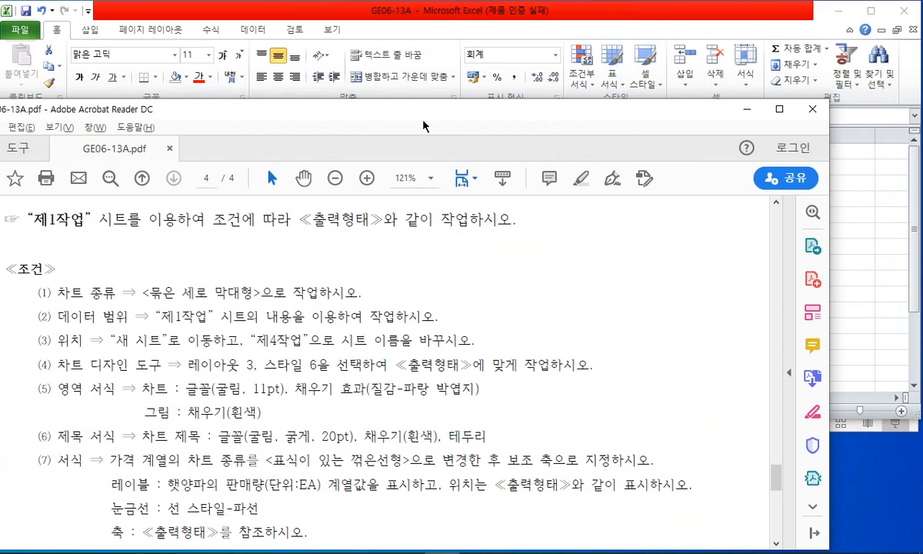
pyautogui.moveTo(21, 113); pyautogui.dragTo(220, 12)
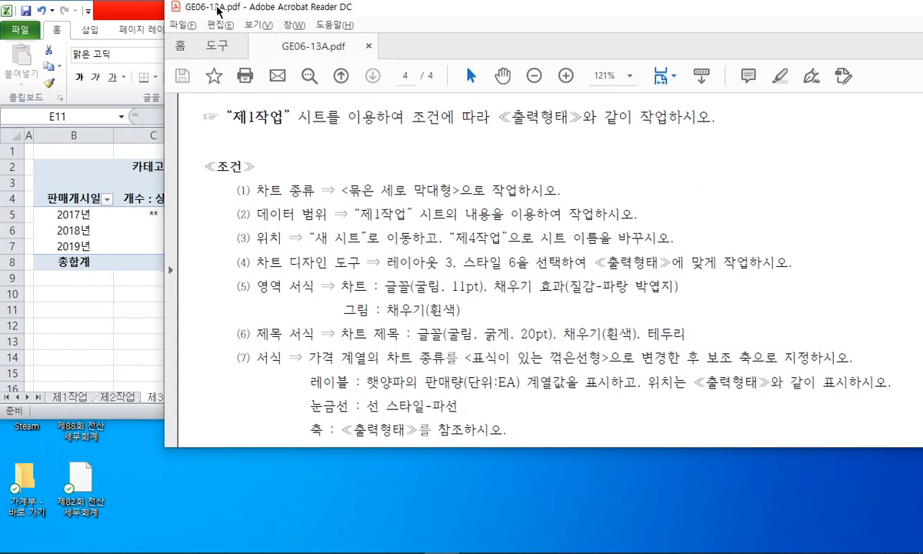
pyautogui.moveTo(166, 454); pyautogui.dragTo(345, 549)
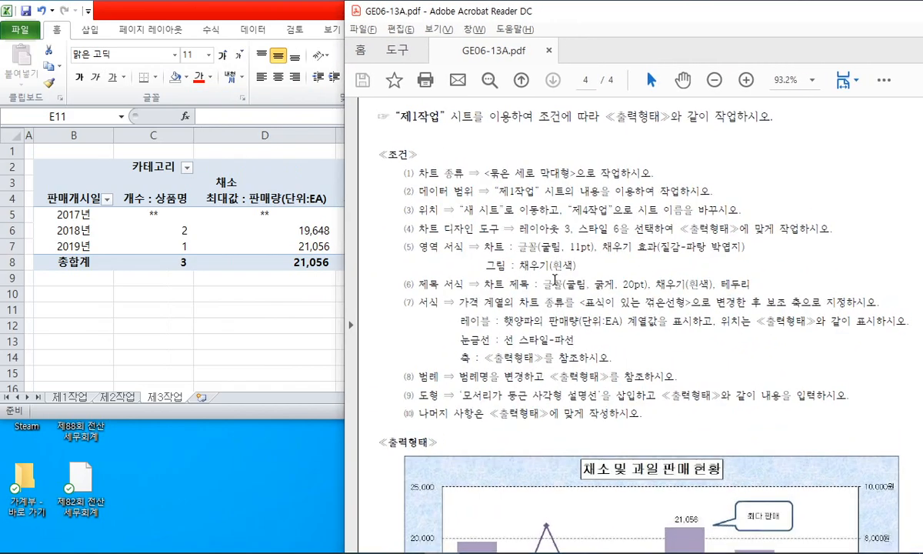
pyautogui.scroll(2, 565, 242)
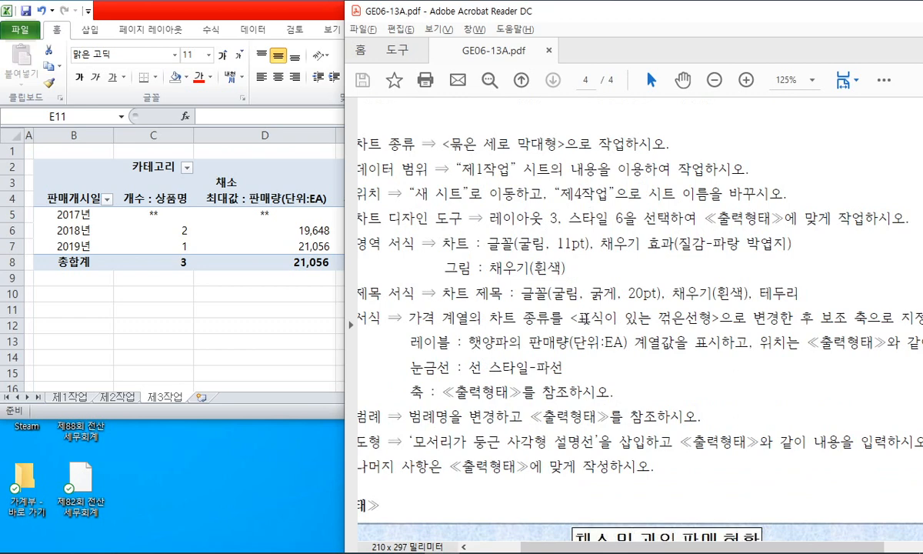
pyautogui.moveTo(550, 549); pyautogui.dragTo(532, 548)
# Open the 제1작업 sheet, extend the Excel window to full screen height and deselect the data table.
pyautogui.click(273, 331)
pyautogui.click(69, 397)
pyautogui.moveTo(313, 418); pyautogui.dragTo(302, 549)
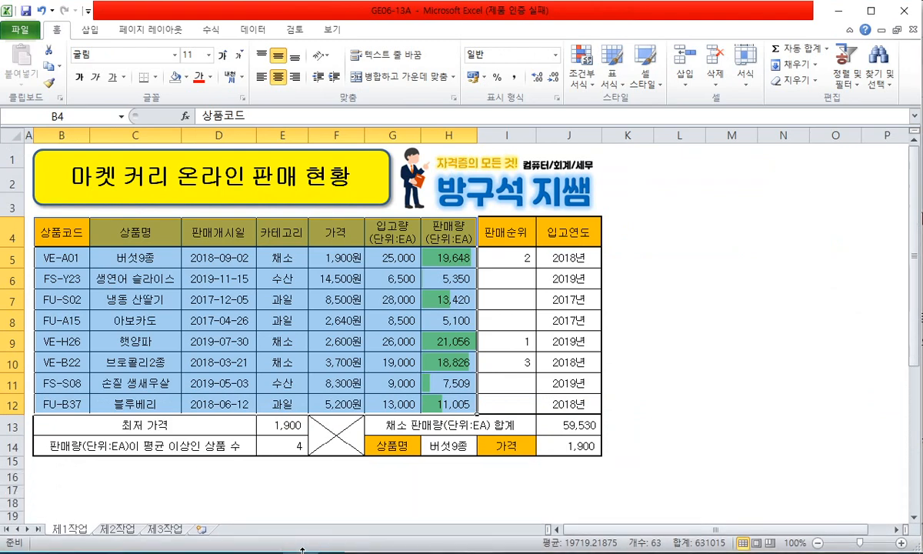
pyautogui.click(319, 501)
# Examine the 출력형태 chart 채소 및 과일 판매 현황 in the PDF for its products and data series.
pyautogui.hotkey('alt', 'Tab')
pyautogui.scroll(-3, 671, 308)
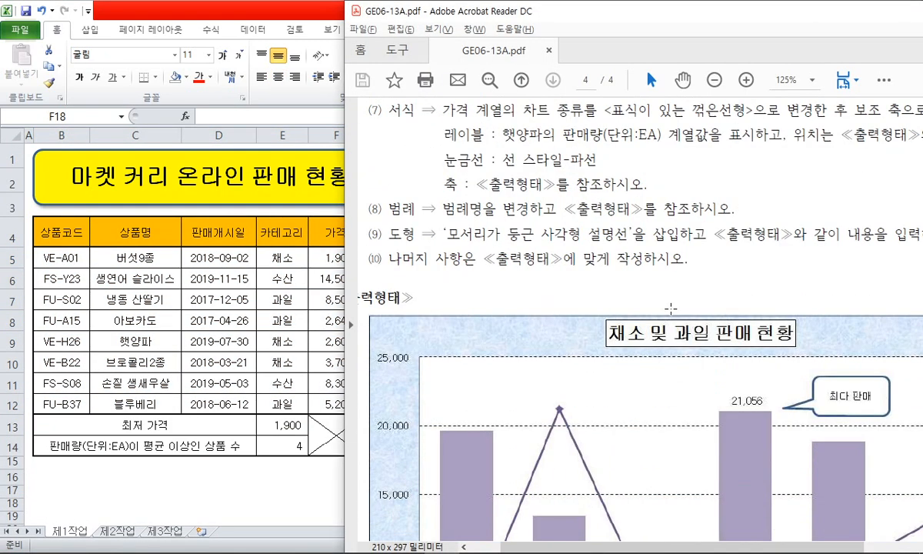
pyautogui.scroll(-5, 676, 311)
pyautogui.moveTo(697, 548); pyautogui.dragTo(727, 549)
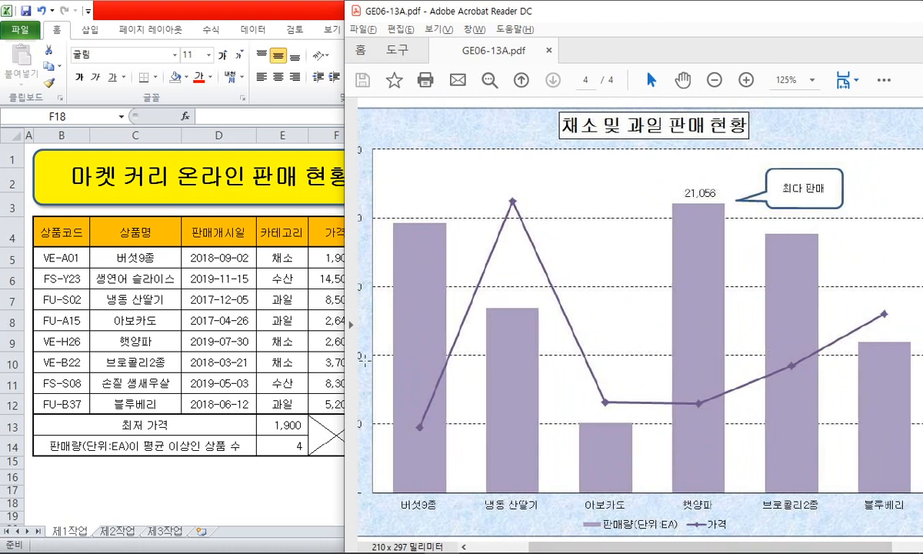
# Fill the 가격 and 판매량(단위:EA) header cells of the 제1작업 table with yellow.
pyautogui.hotkey('alt', 'Tab')
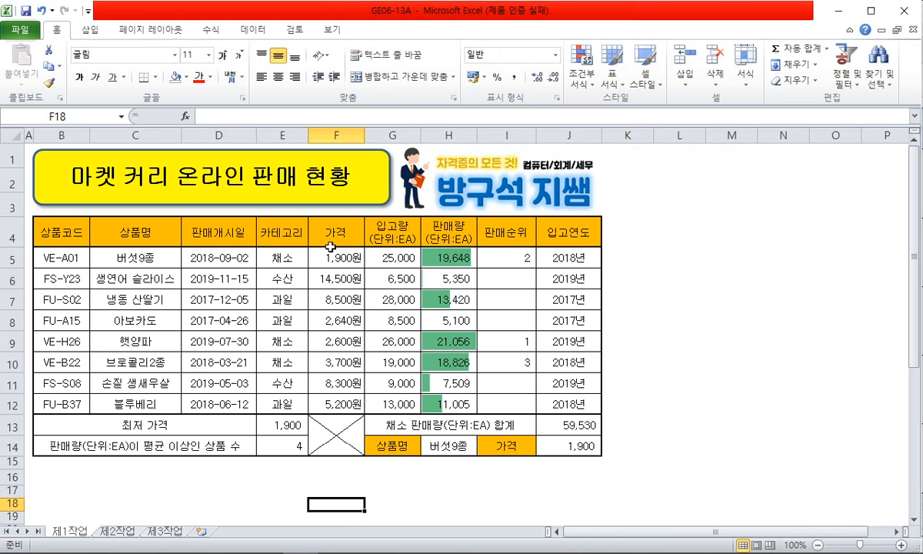
pyautogui.click(430, 226)
pyautogui.keyDown('ctrl'); pyautogui.click(312, 223); pyautogui.keyUp('ctrl')
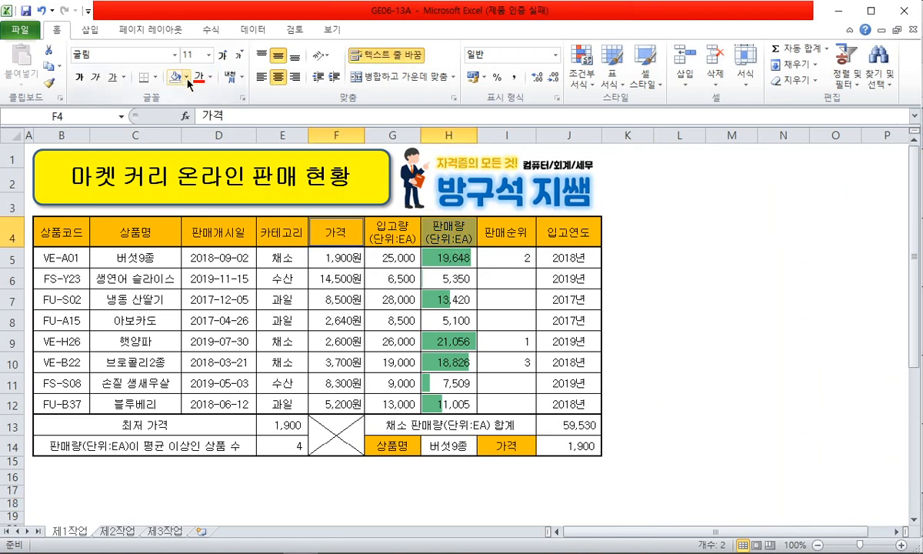
pyautogui.click(186, 77)
pyautogui.click(199, 181)
pyautogui.click(308, 311)
# Fill the product names shown in the PDF chart with yellow: 버섯9종, 냉동 산딸기, 아보카도, 햇양파, 브로콜리2종 and 블루베리.
pyautogui.hotkey('alt', 'Tab')
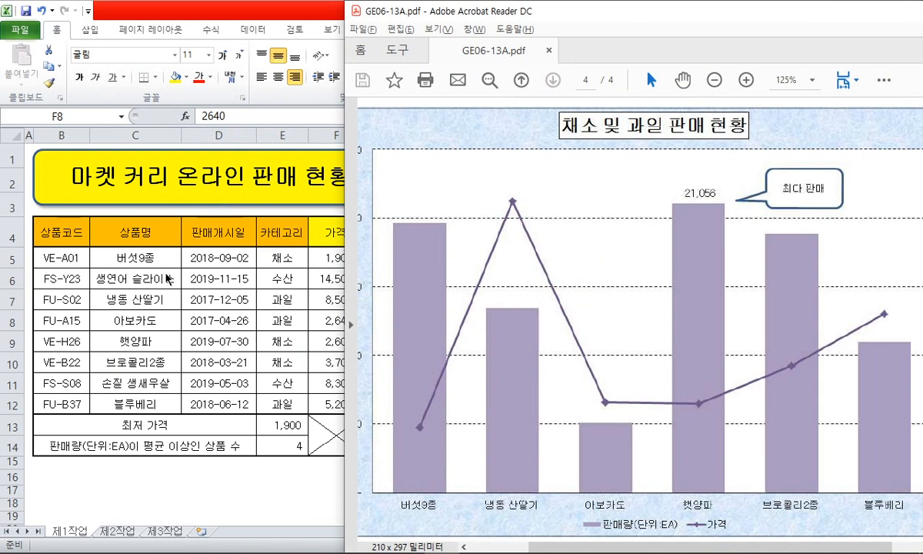
pyautogui.hotkey('alt', 'Tab')
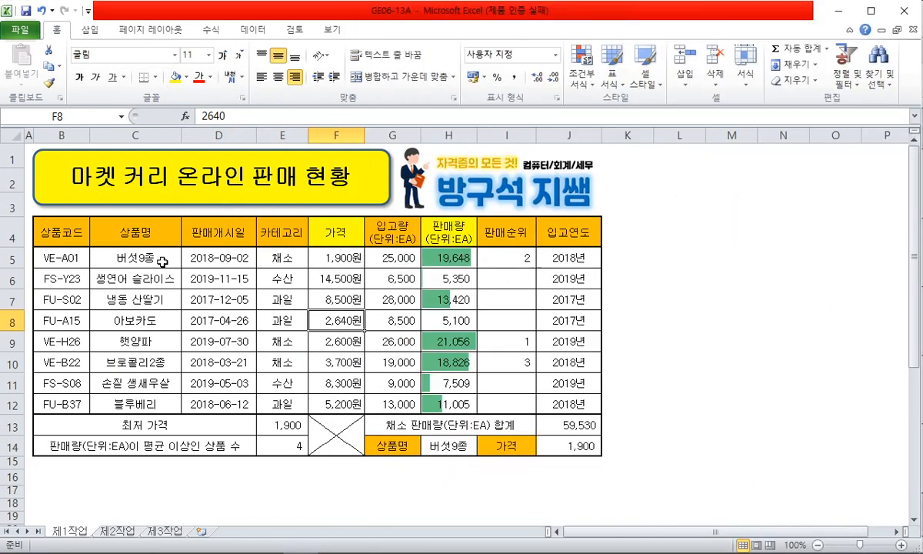
pyautogui.click(150, 256)
pyautogui.keyDown('ctrl'); pyautogui.click(146, 299); pyautogui.keyUp('ctrl')
pyautogui.keyDown('ctrl'); pyautogui.click(146, 320); pyautogui.keyUp('ctrl')
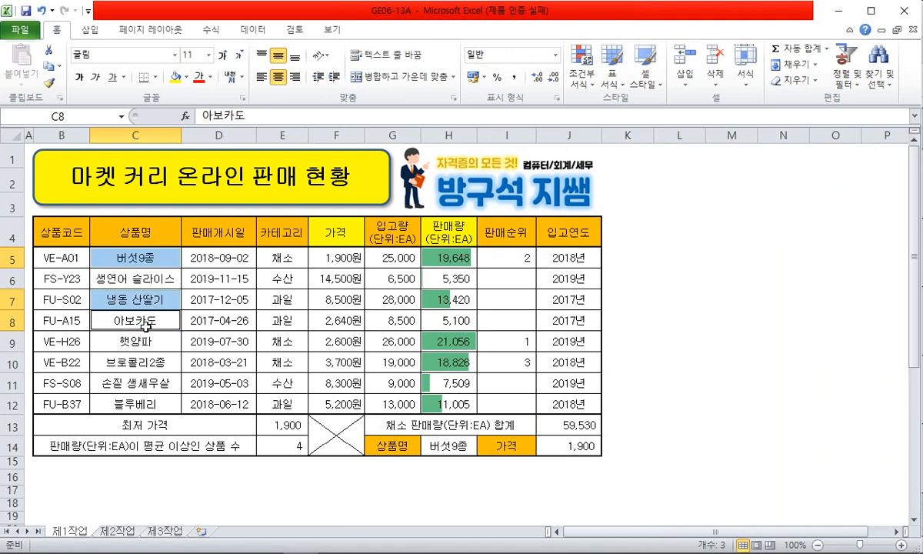
pyautogui.hotkey('alt', 'Tab')
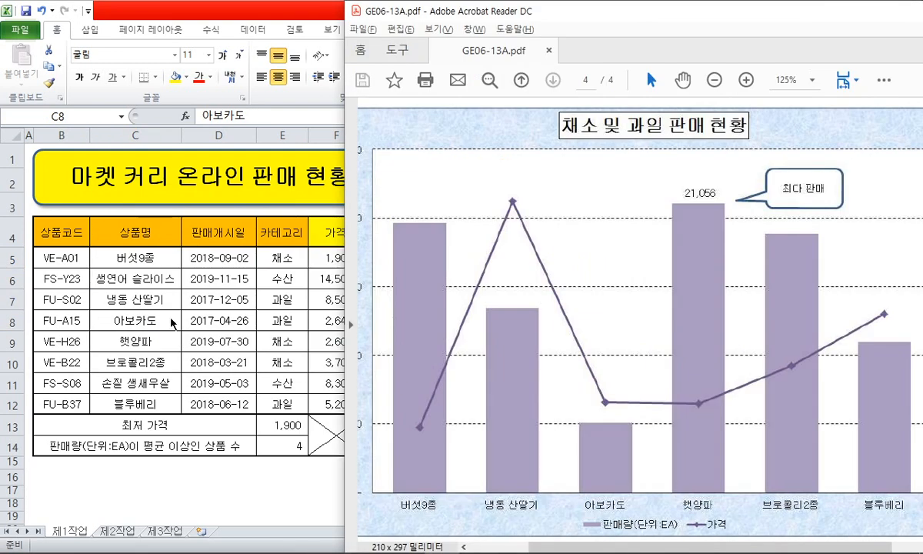
pyautogui.hotkey('alt', 'Tab')
pyautogui.keyDown('ctrl'); pyautogui.click(144, 340); pyautogui.keyUp('ctrl')
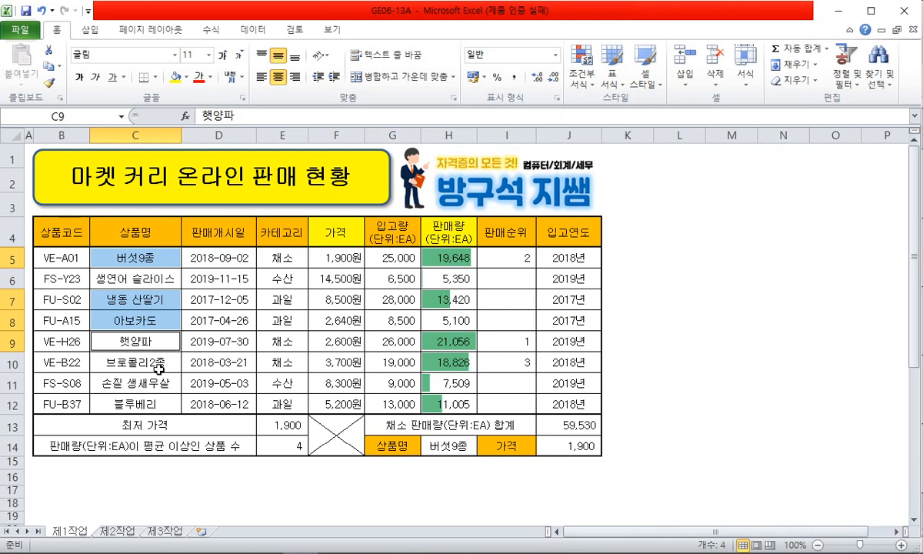
pyautogui.keyDown('ctrl'); pyautogui.click(148, 361); pyautogui.keyUp('ctrl')
pyautogui.keyDown('ctrl'); pyautogui.click(156, 404); pyautogui.keyUp('ctrl')
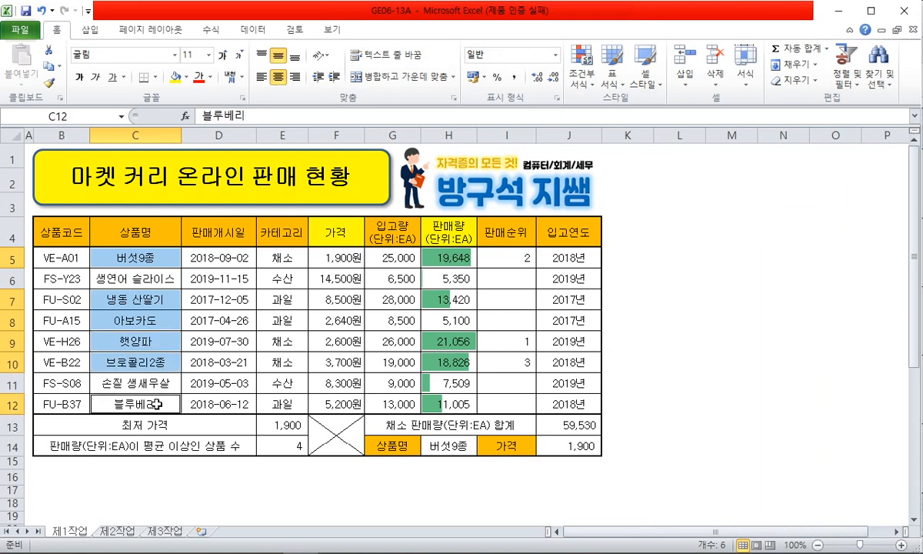
pyautogui.click(176, 77)
# Fill the 가격 cells of the six highlighted products, F5, F7:F10 and F12, with yellow.
pyautogui.click(327, 256)
pyautogui.keyDown('ctrl'); pyautogui.click(398, 262); pyautogui.keyUp('ctrl')
pyautogui.click(326, 257)
pyautogui.keyDown('ctrl'); pyautogui.click(317, 300); pyautogui.keyUp('ctrl')
pyautogui.keyDown('ctrl'); pyautogui.click(313, 320); pyautogui.keyUp('ctrl')
pyautogui.keyDown('ctrl'); pyautogui.click(323, 341); pyautogui.keyUp('ctrl')
pyautogui.keyDown('ctrl'); pyautogui.click(333, 365); pyautogui.keyUp('ctrl')
pyautogui.keyDown('ctrl'); pyautogui.click(326, 403); pyautogui.keyUp('ctrl')
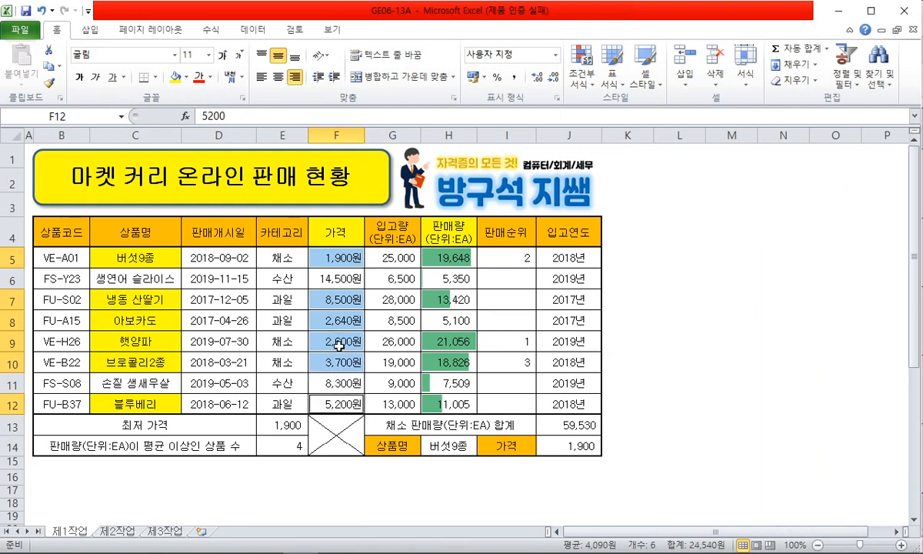
pyautogui.click(176, 77)
# Fill the 상품명 header cell C4 with yellow as well.
pyautogui.click(458, 262)
pyautogui.hotkey('alt', 'Tab')
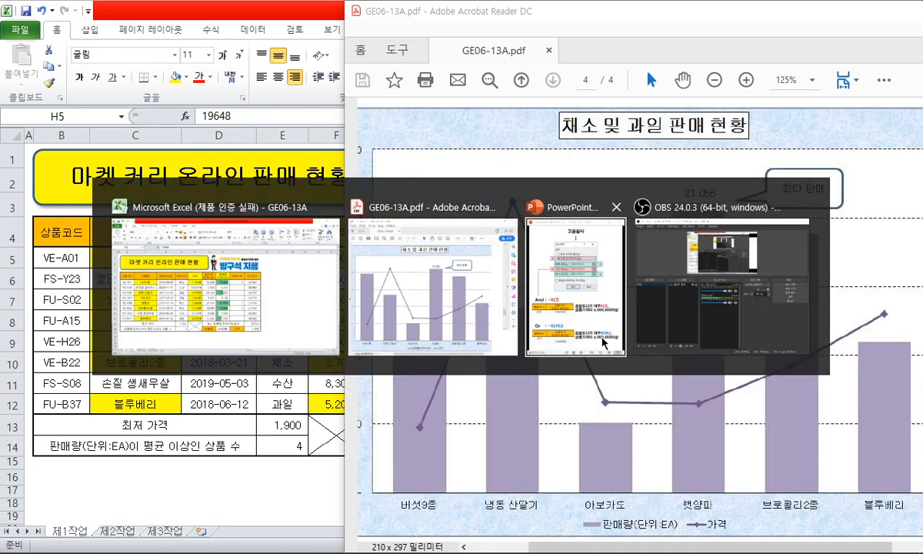
pyautogui.hotkey('alt', 'Tab')
pyautogui.click(146, 230)
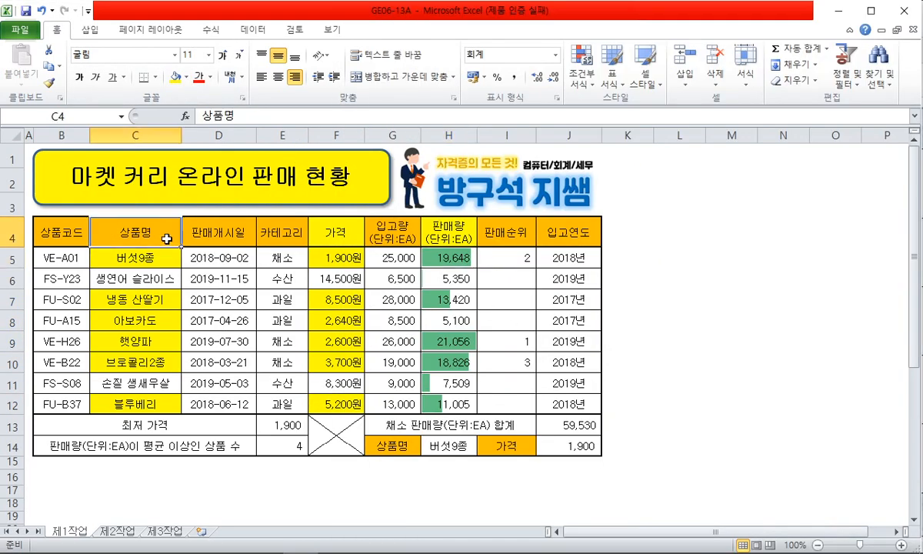
pyautogui.click(176, 76)
pyautogui.click(673, 297)
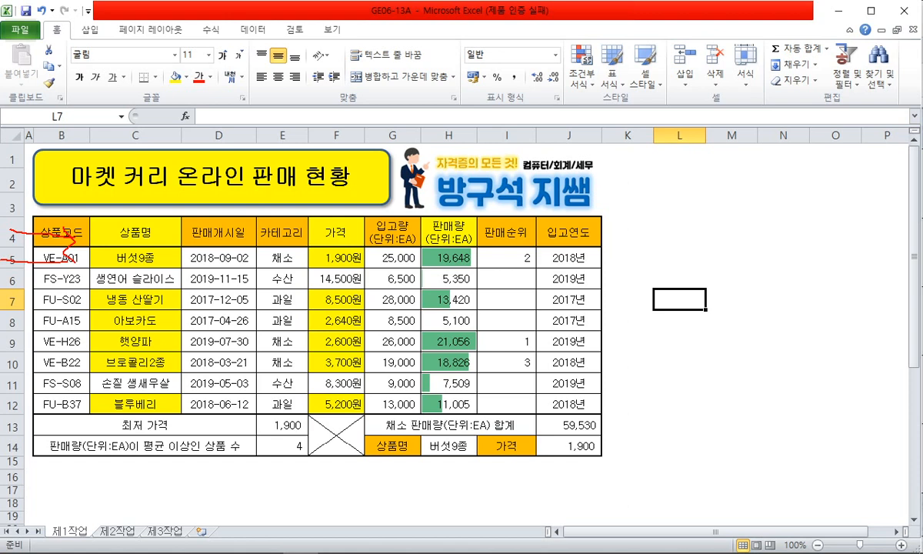
pyautogui.moveTo(11, 308); pyautogui.dragTo(65, 293)
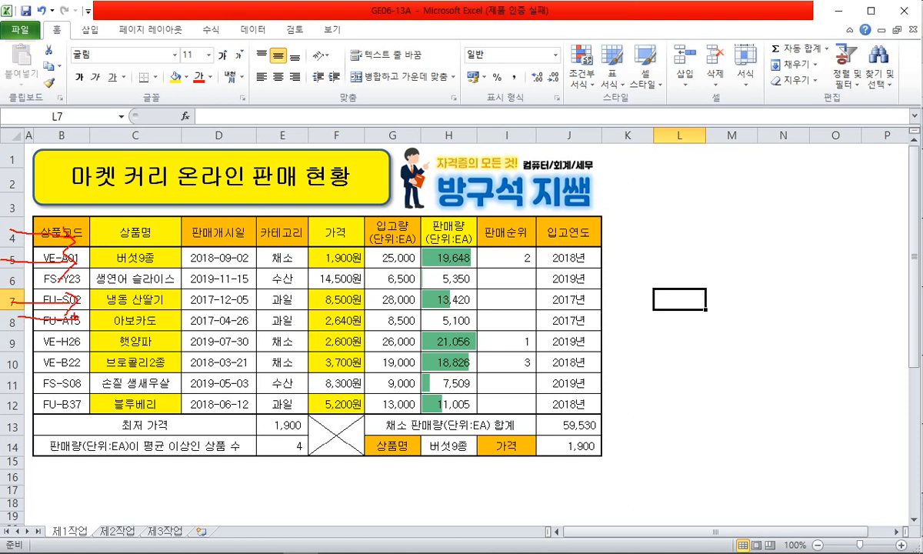
pyautogui.moveTo(17, 341); pyautogui.dragTo(48, 358)
pyautogui.press('Escape')
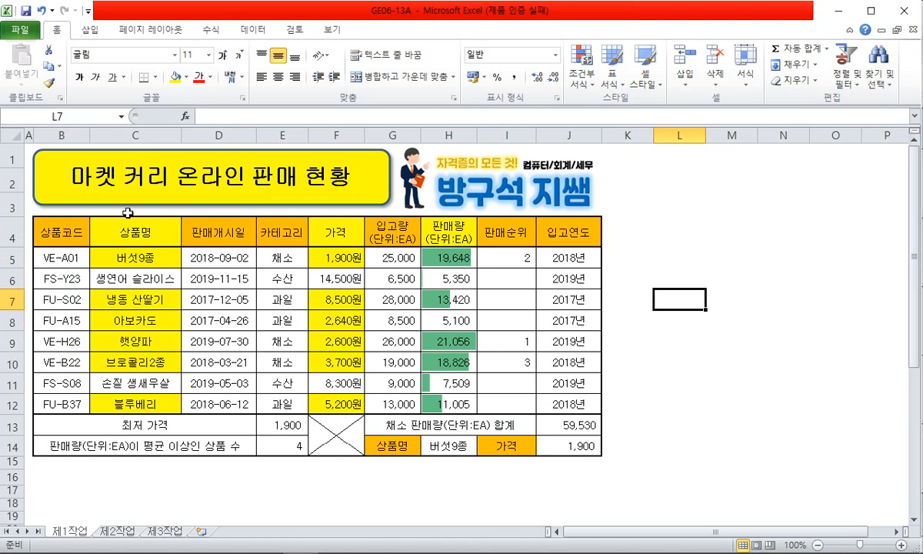
# Select the 상품명, 가격 and 판매량(단위:EA) headers together with those columns' cells for the six highlighted products in rows 5, 7 to 10 and 12.
pyautogui.click(137, 230)
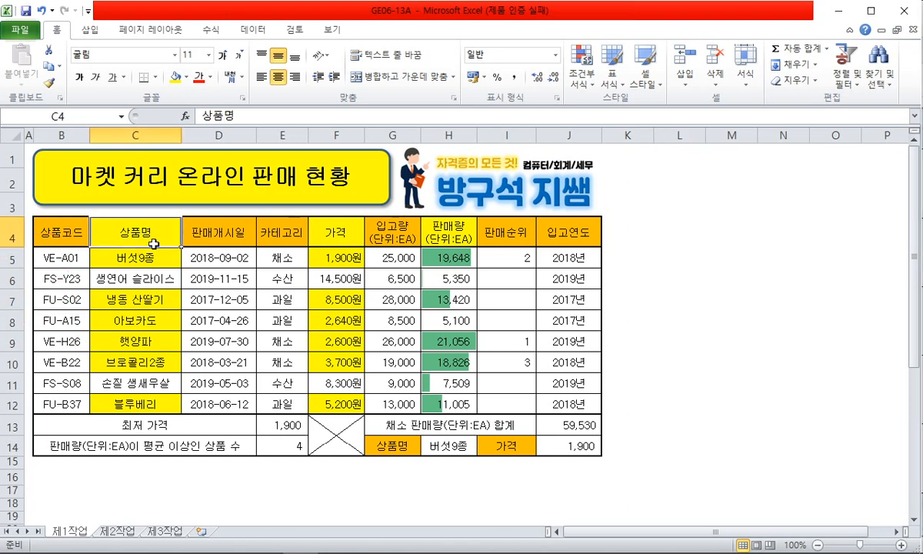
pyautogui.keyDown('ctrl'); pyautogui.click(319, 220); pyautogui.keyUp('ctrl')
pyautogui.keyDown('ctrl'); pyautogui.click(422, 229); pyautogui.keyUp('ctrl')
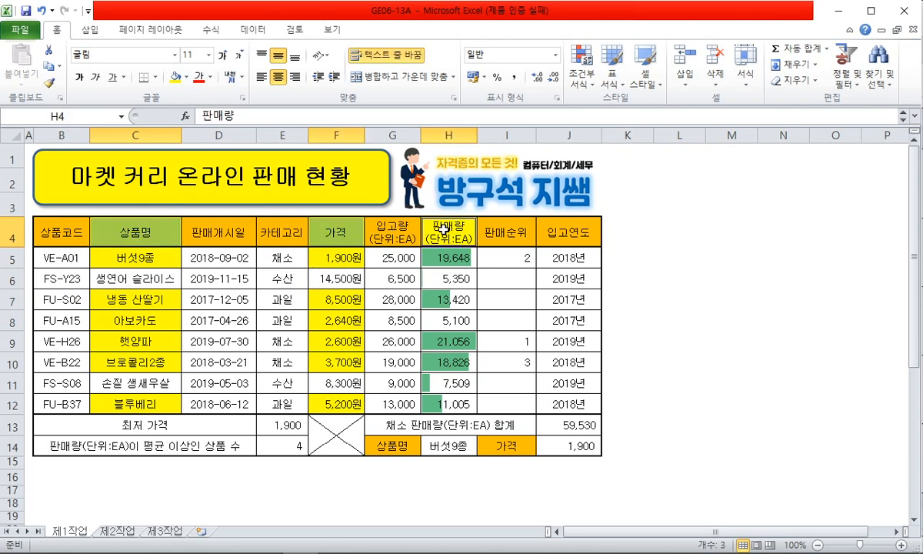
pyautogui.keyDown('ctrl'); pyautogui.click(160, 259); pyautogui.keyUp('ctrl')
pyautogui.keyDown('ctrl'); pyautogui.click(329, 257); pyautogui.keyUp('ctrl')
pyautogui.keyDown('ctrl'); pyautogui.click(431, 257); pyautogui.keyUp('ctrl')
pyautogui.keyDown('ctrl'); pyautogui.click(158, 299); pyautogui.keyUp('ctrl')
pyautogui.keyDown('ctrl'); pyautogui.click(317, 302); pyautogui.keyUp('ctrl')
pyautogui.keyDown('ctrl'); pyautogui.click(414, 300); pyautogui.keyUp('ctrl')
pyautogui.keyDown('ctrl'); pyautogui.click(168, 318); pyautogui.keyUp('ctrl')
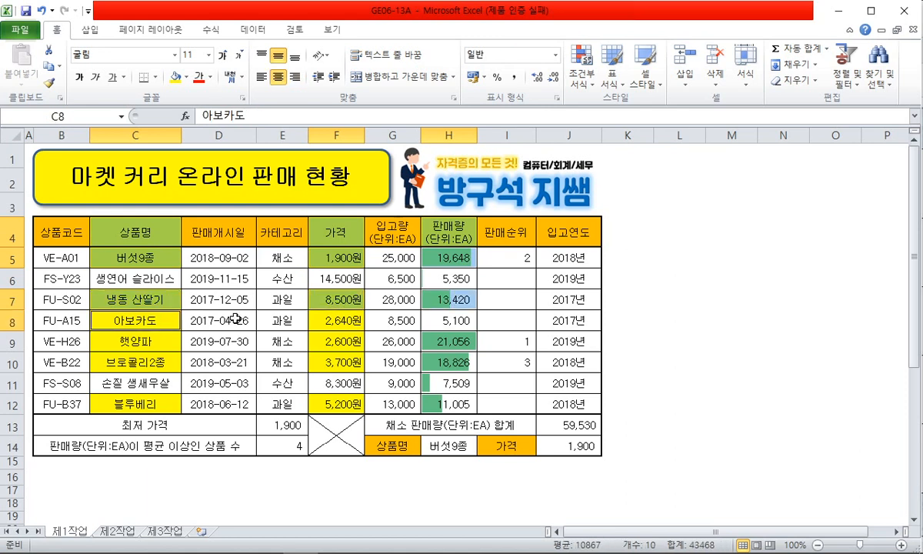
pyautogui.keyDown('ctrl'); pyautogui.click(311, 318); pyautogui.keyUp('ctrl')
pyautogui.keyDown('ctrl'); pyautogui.click(434, 322); pyautogui.keyUp('ctrl')
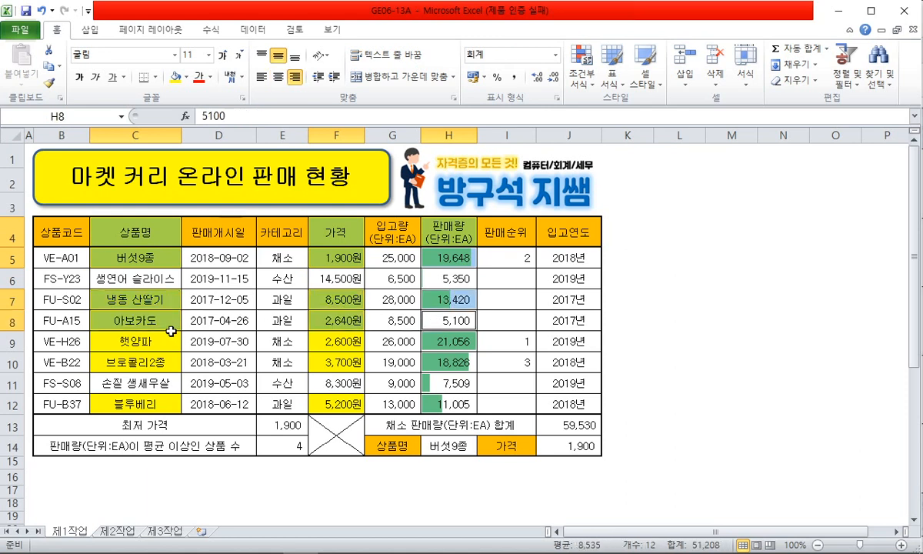
pyautogui.keyDown('ctrl'); pyautogui.click(158, 340); pyautogui.keyUp('ctrl')
pyautogui.keyDown('ctrl'); pyautogui.click(327, 341); pyautogui.keyUp('ctrl')
pyautogui.keyDown('ctrl'); pyautogui.click(431, 340); pyautogui.keyUp('ctrl')
pyautogui.keyDown('ctrl'); pyautogui.click(161, 362); pyautogui.keyUp('ctrl')
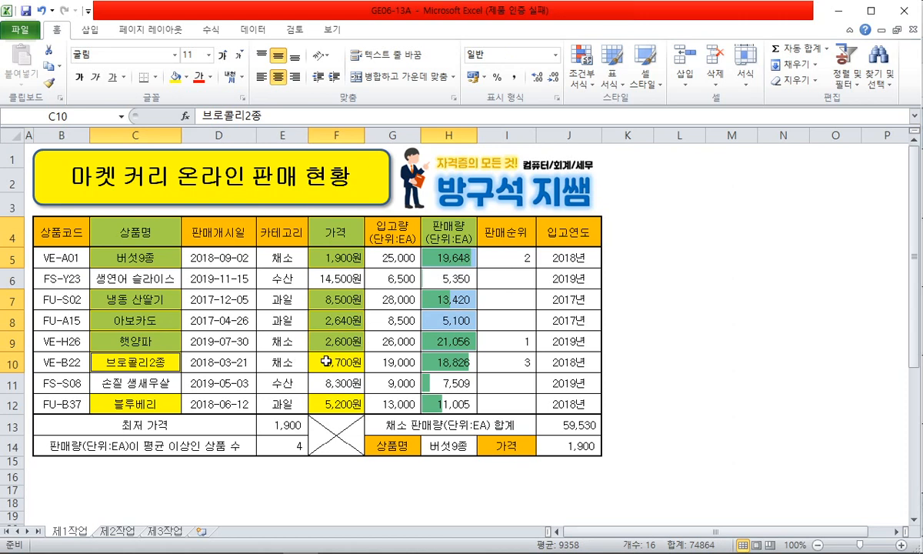
pyautogui.keyDown('ctrl'); pyautogui.click(330, 359); pyautogui.keyUp('ctrl')
pyautogui.keyDown('ctrl'); pyautogui.click(430, 362); pyautogui.keyUp('ctrl')
pyautogui.keyDown('ctrl'); pyautogui.click(158, 404); pyautogui.keyUp('ctrl')
pyautogui.keyDown('ctrl'); pyautogui.click(331, 403); pyautogui.keyUp('ctrl')
pyautogui.keyDown('ctrl'); pyautogui.click(438, 403); pyautogui.keyUp('ctrl')
# Check the required chart type in the PDF and insert a 2-D clustered column chart from the selected cells.
pyautogui.click(92, 29)
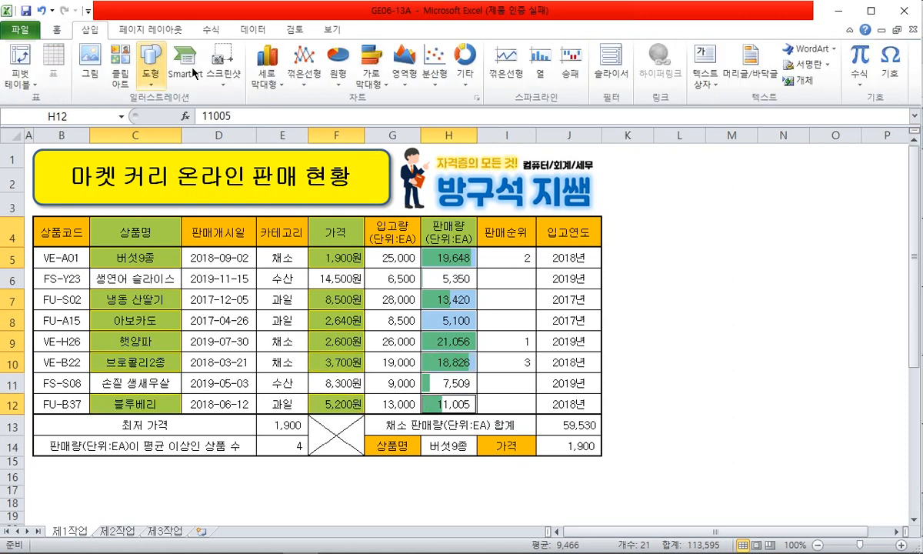
pyautogui.hotkey('alt', 'Tab')
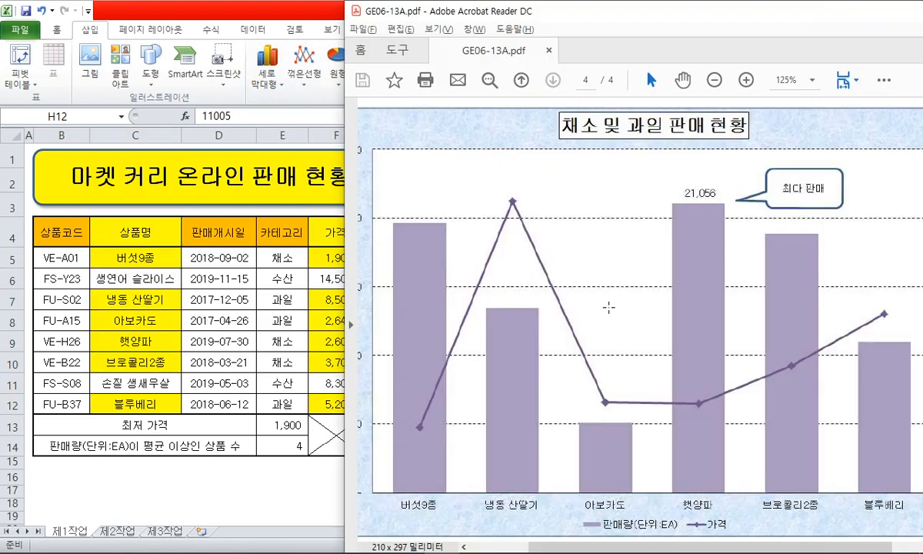
pyautogui.scroll(10, 601, 268)
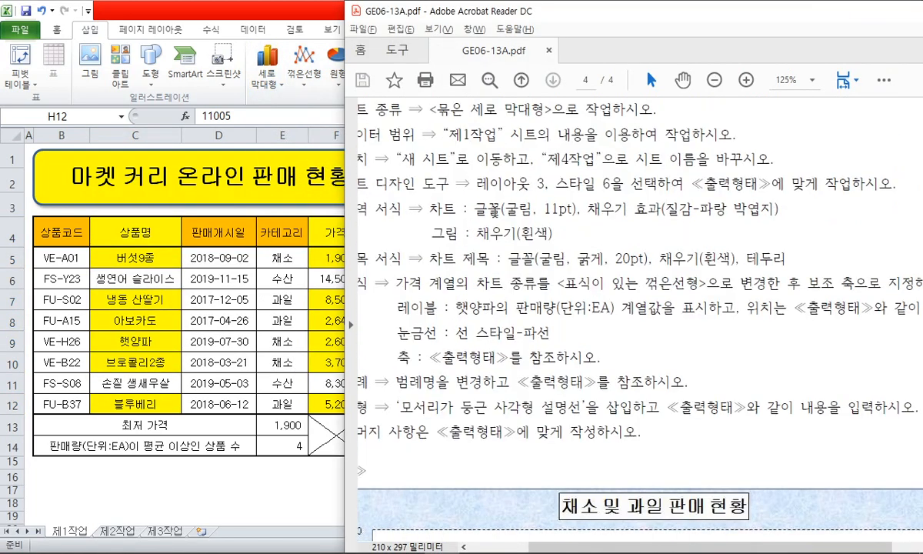
pyautogui.hotkey('alt', 'Tab')
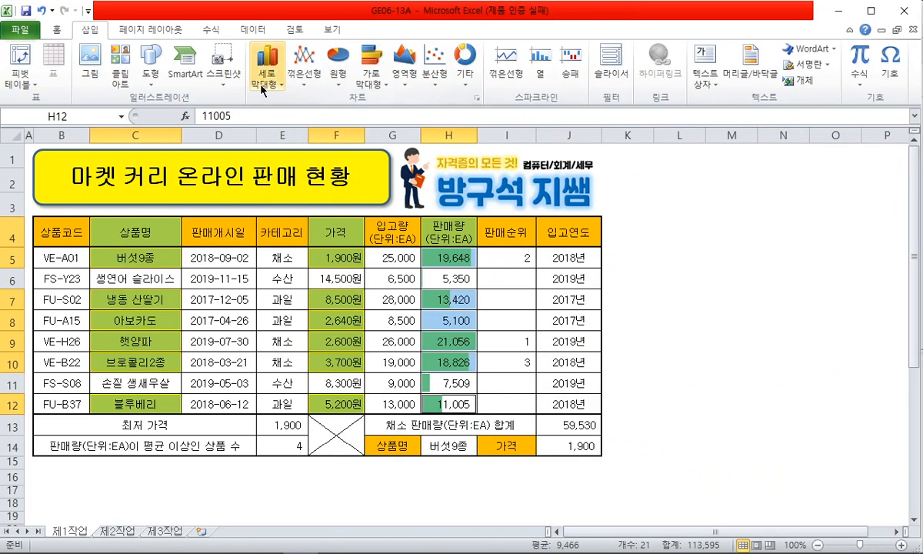
pyautogui.click(266, 68)
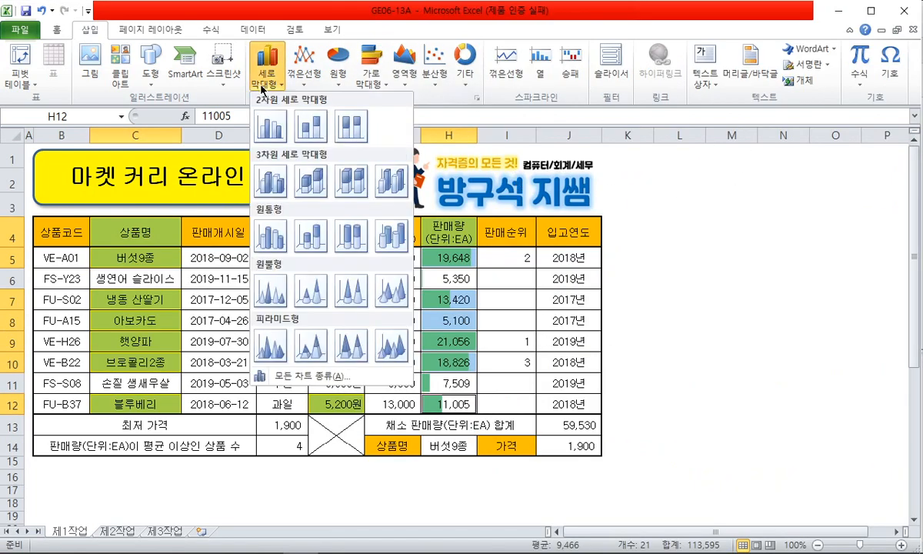
pyautogui.click(268, 127)
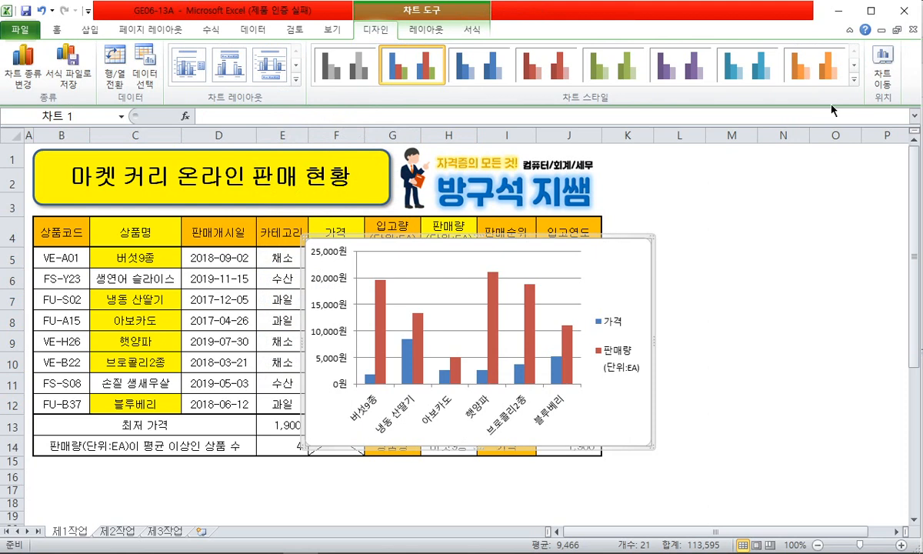
# Move the chart to a new sheet named 제4작업 and place that sheet after 제3작업.
pyautogui.click(882, 73)
pyautogui.click(506, 150)
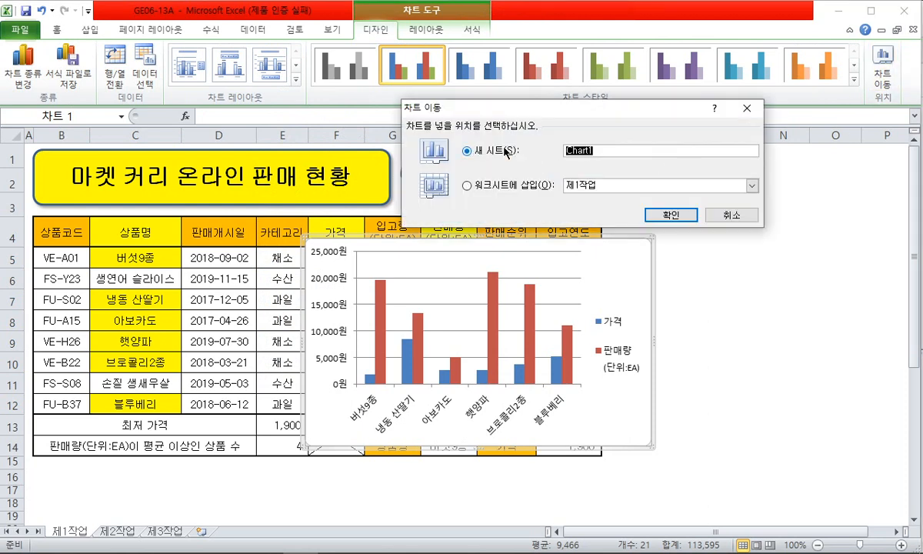
pyautogui.write('ㅈ')
pyautogui.press('Return')
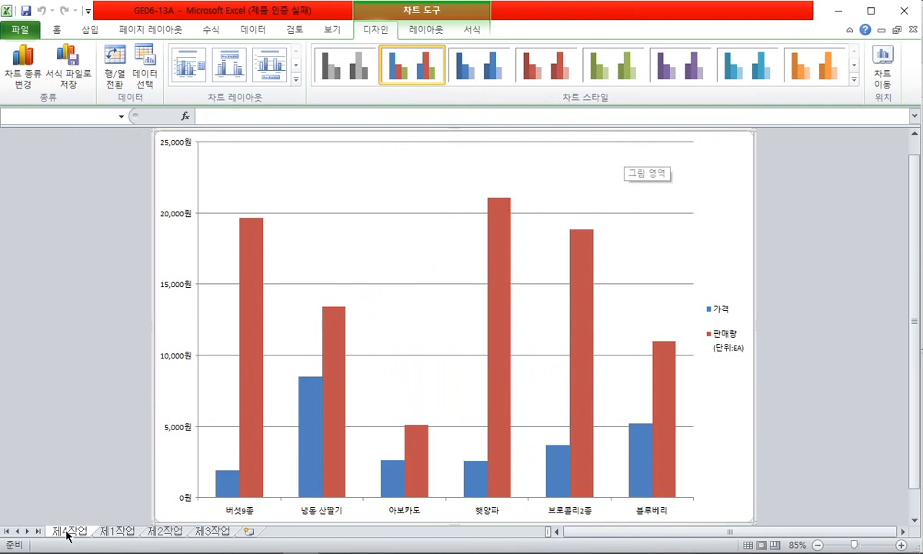
pyautogui.moveTo(259, 529); pyautogui.dragTo(249, 527)
# Bring up the chart conditions in the PDF and arrange the Excel window beside it at about half the screen width.
pyautogui.hotkey('alt', 'Tab')
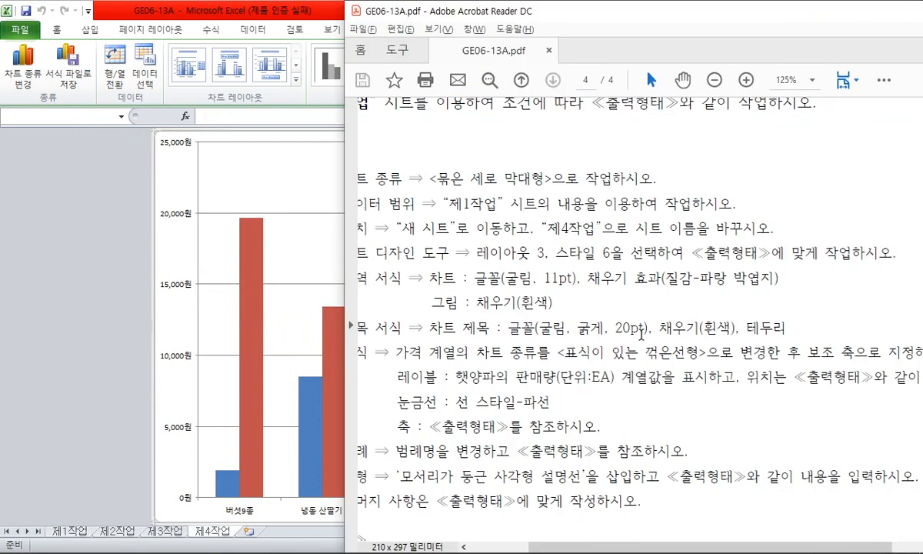
pyautogui.scroll(-5, 606, 397)
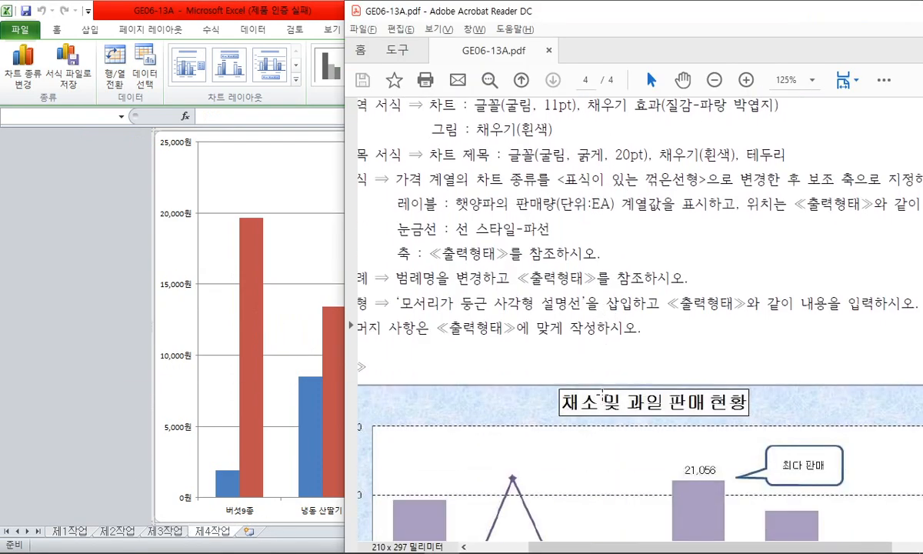
pyautogui.scroll(6, 531, 260)
pyautogui.scroll(-1, 560, 374)
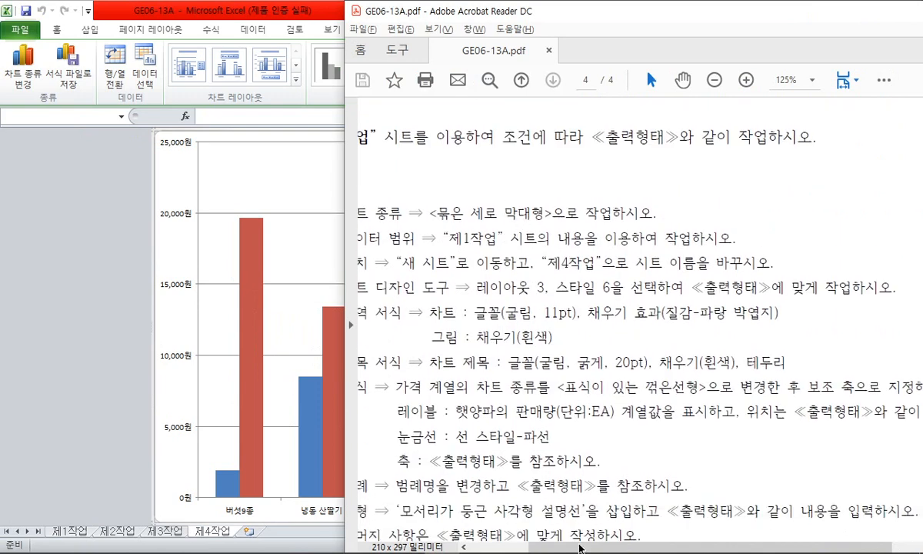
pyautogui.hscroll(-2, 427, 231)
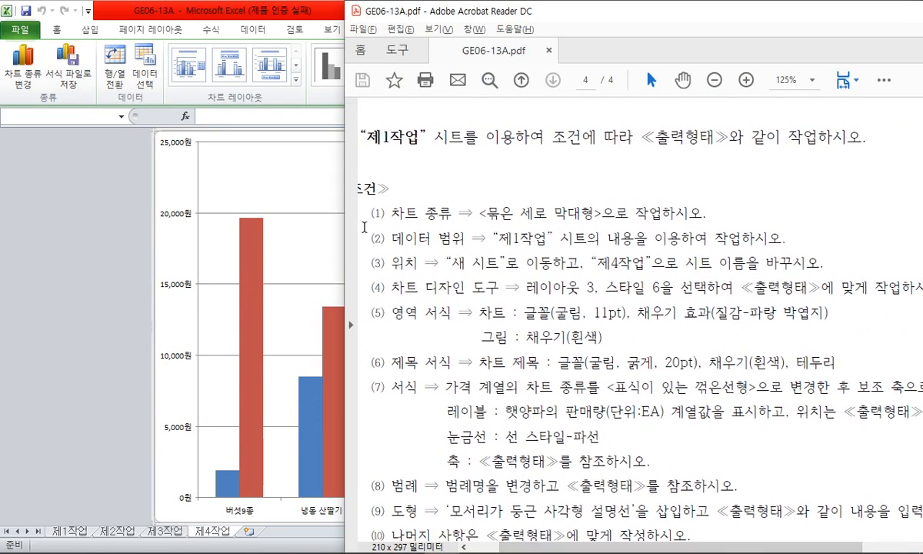
pyautogui.moveTo(344, 228); pyautogui.dragTo(487, 235)
pyautogui.click(402, 213)
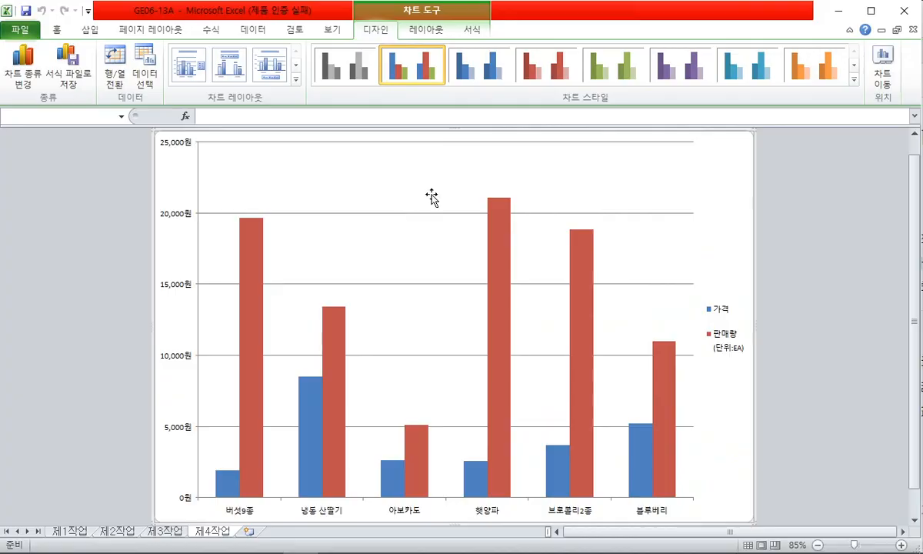
pyautogui.click(876, 8)
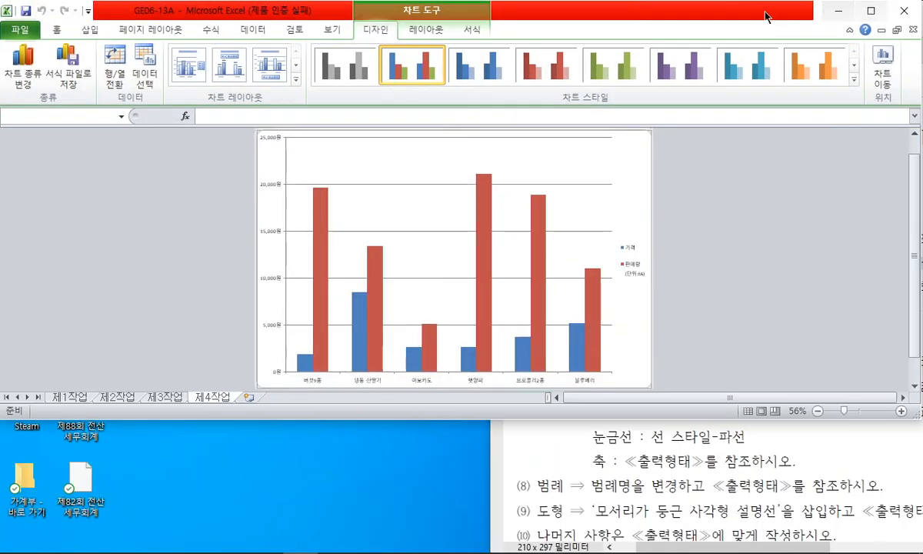
pyautogui.moveTo(917, 418); pyautogui.dragTo(488, 549)
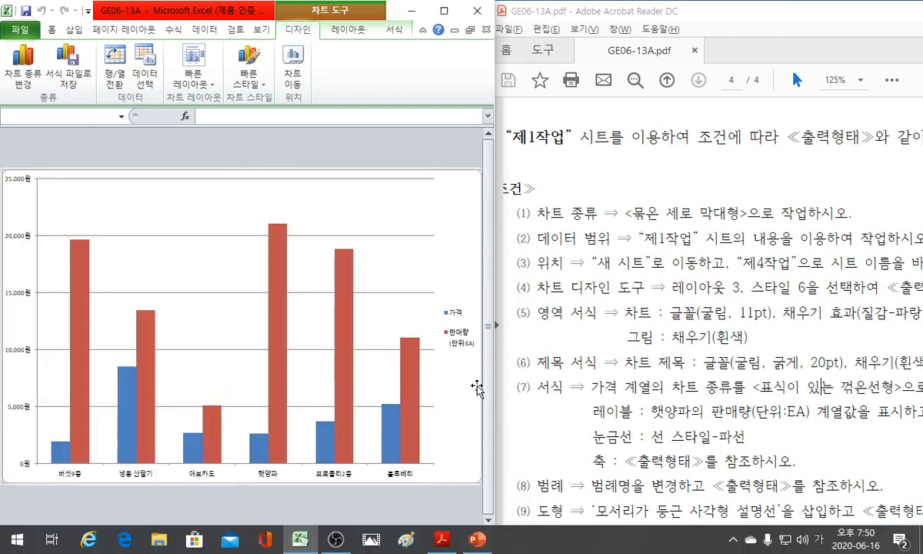
# Underline the sheet-naming text 제4작업”으로 시트 이름을 바꾸시오 in condition (3) of the PDF.
pyautogui.click(631, 238)
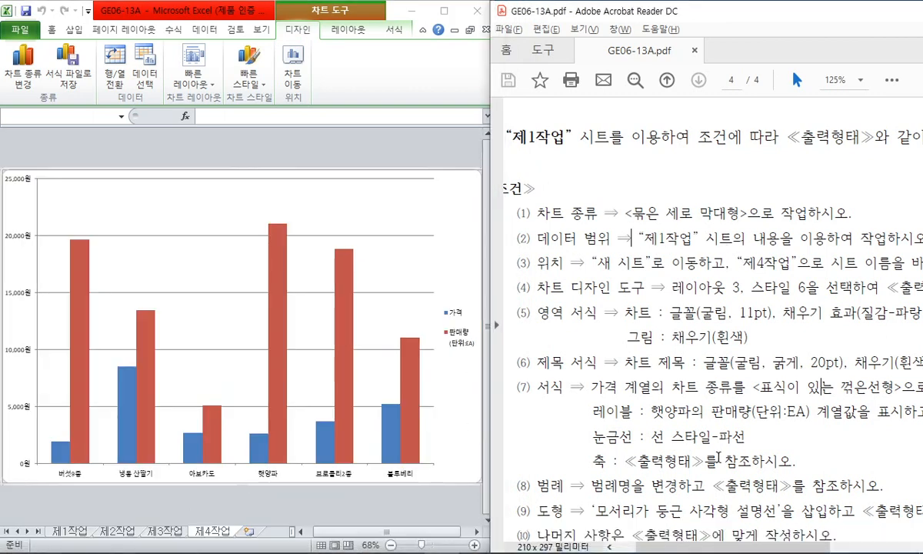
pyautogui.moveTo(711, 540); pyautogui.dragTo(803, 550)
pyautogui.moveTo(715, 262); pyautogui.dragTo(890, 263)
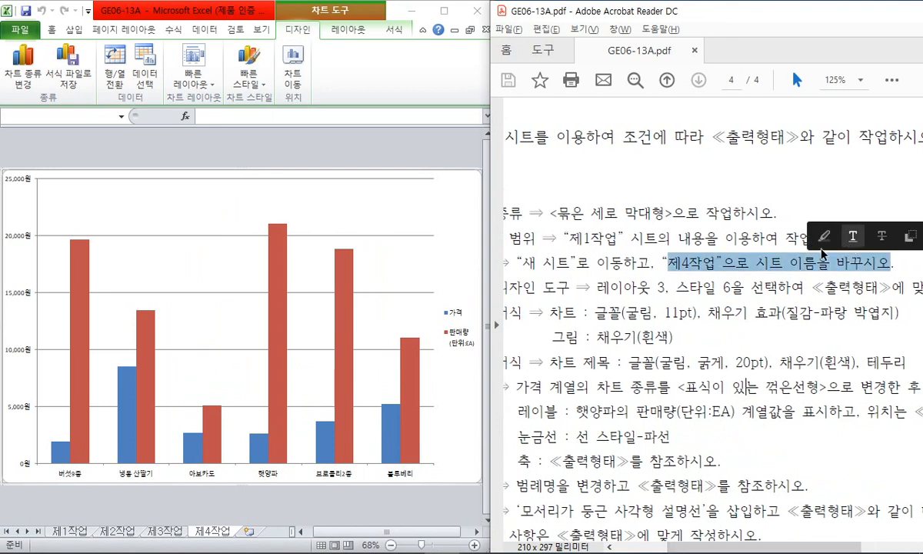
pyautogui.click(852, 241)
# Highlight the text 레이아웃 3, 스타일 6을 in condition (4) of the PDF.
pyautogui.click(637, 282)
pyautogui.moveTo(763, 547); pyautogui.dragTo(728, 548)
pyautogui.scroll(-2, 718, 399)
pyautogui.moveTo(797, 190); pyautogui.dragTo(804, 218)
pyautogui.click(765, 244)
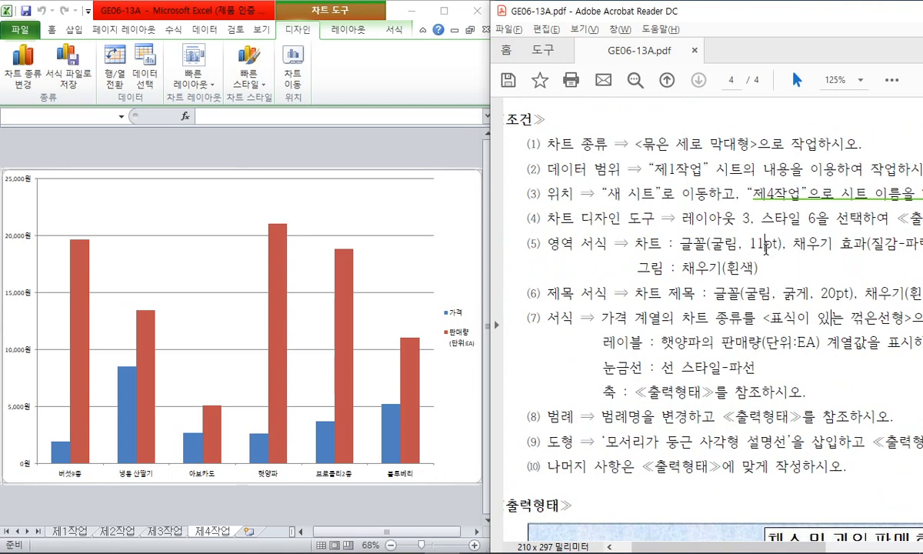
pyautogui.moveTo(754, 551); pyautogui.dragTo(803, 549)
pyautogui.moveTo(569, 217); pyautogui.dragTo(703, 218)
pyautogui.rightClick(699, 219)
pyautogui.click(742, 261)
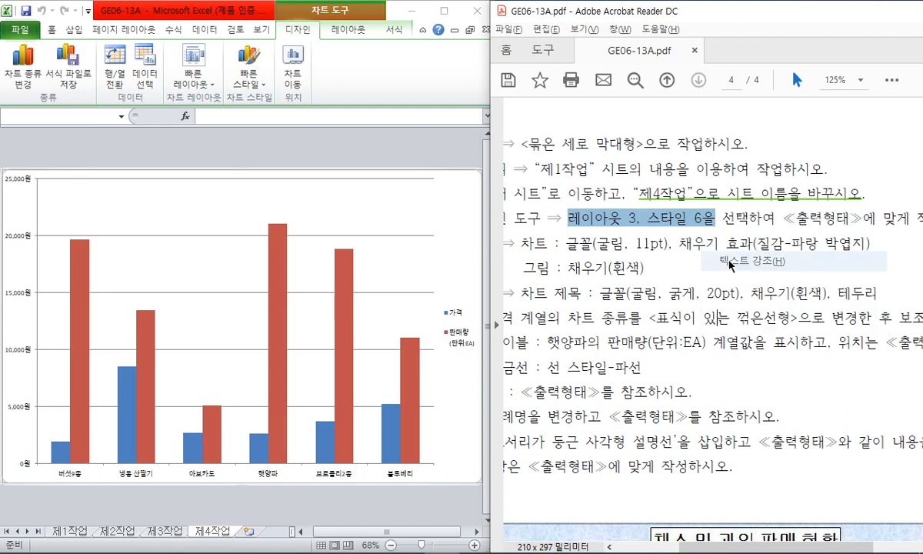
pyautogui.moveTo(739, 548); pyautogui.dragTo(712, 548)
pyautogui.click(329, 247)
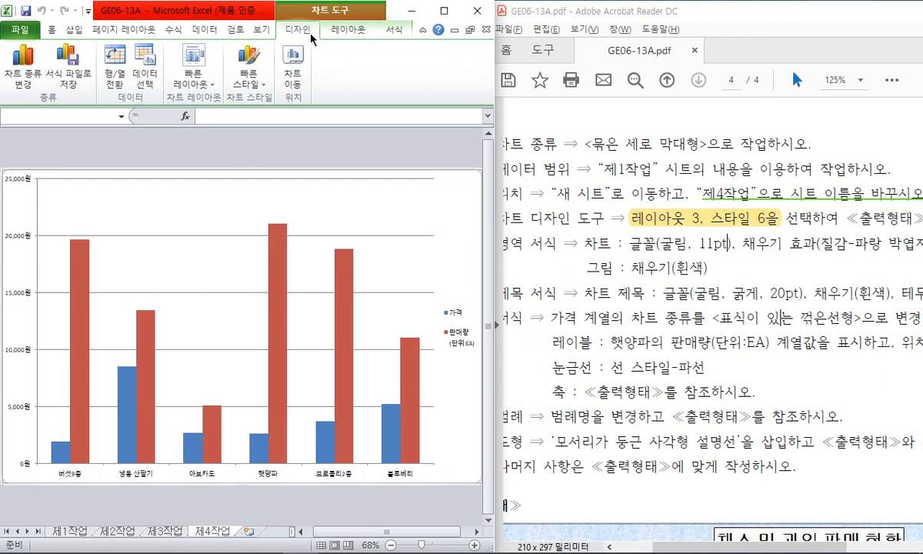
pyautogui.click(354, 32)
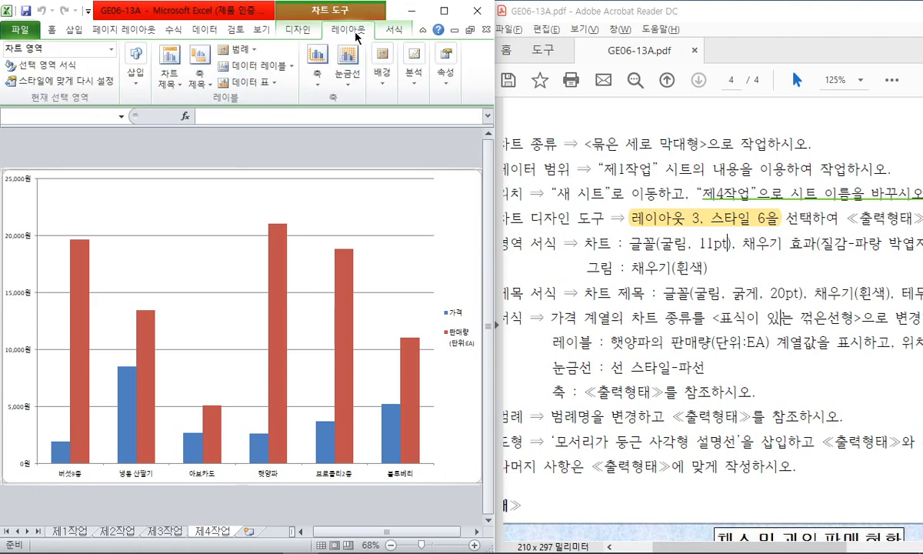
pyautogui.click(444, 11)
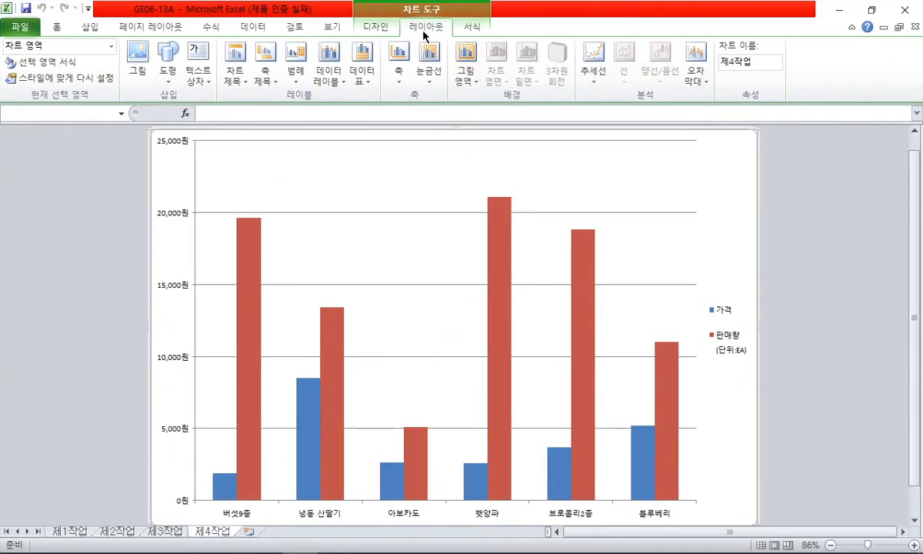
pyautogui.click(378, 28)
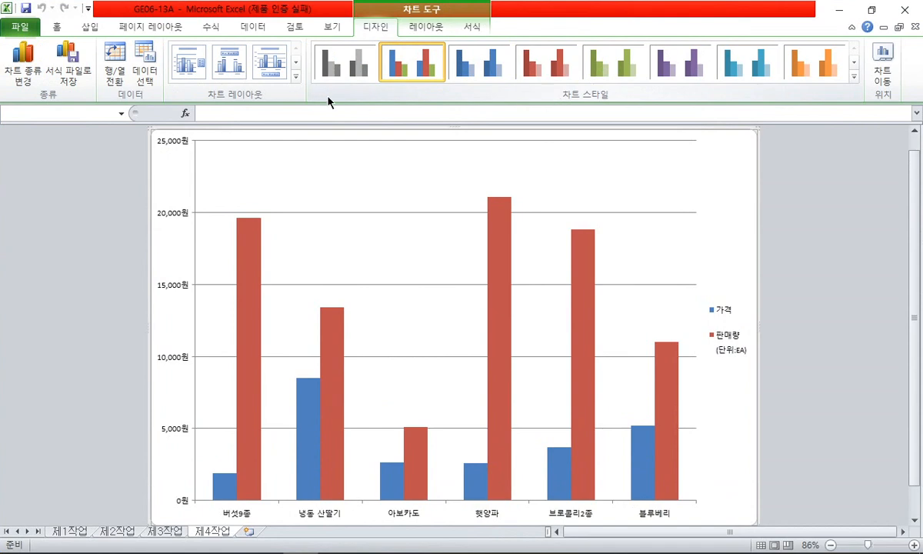
pyautogui.hotkey('alt', 'Tab')
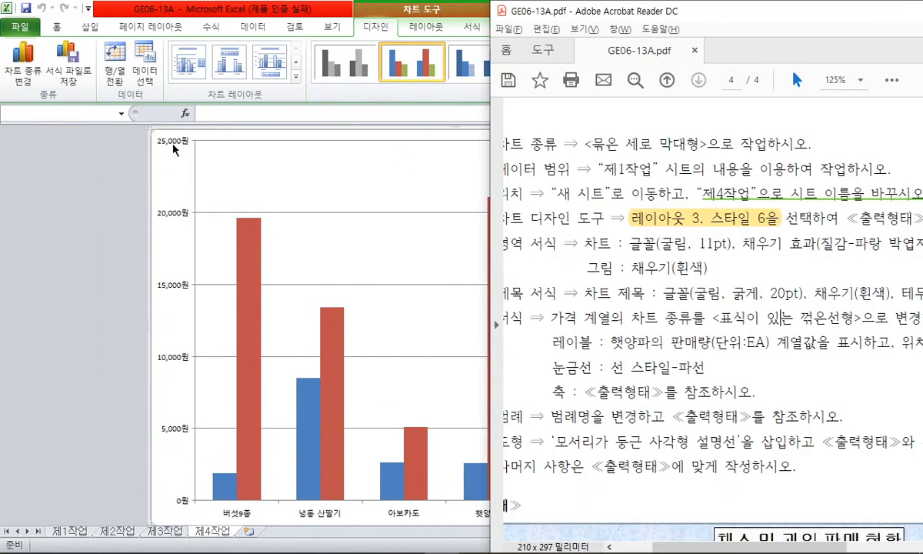
pyautogui.click(263, 91)
pyautogui.click(878, 12)
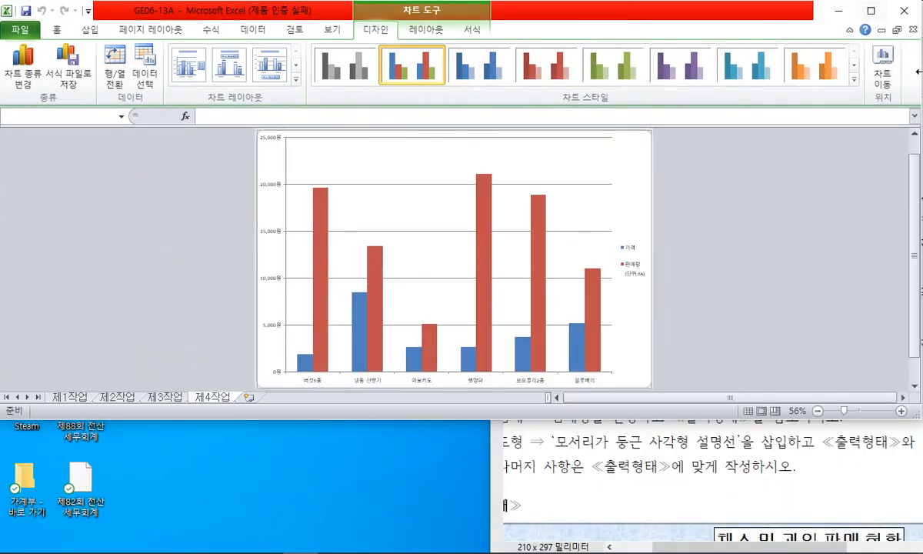
pyautogui.moveTo(920, 417); pyautogui.dragTo(494, 549)
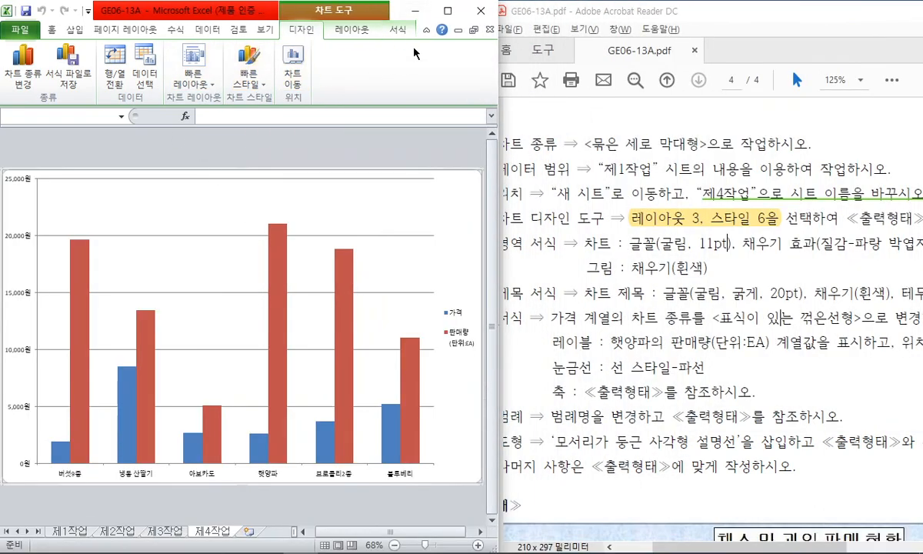
# Maximize the Excel window and apply chart layout 레이아웃 3 to the 제4작업 chart.
pyautogui.click(445, 11)
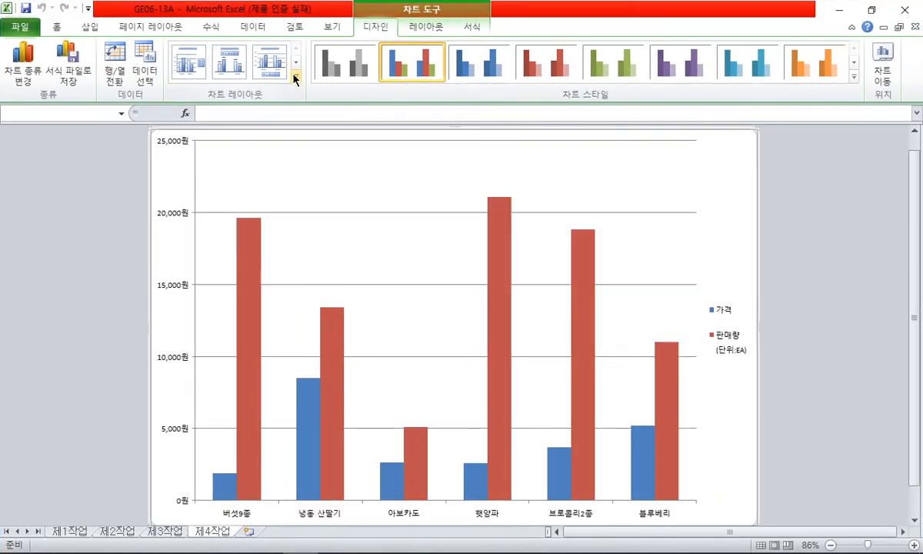
pyautogui.click(295, 77)
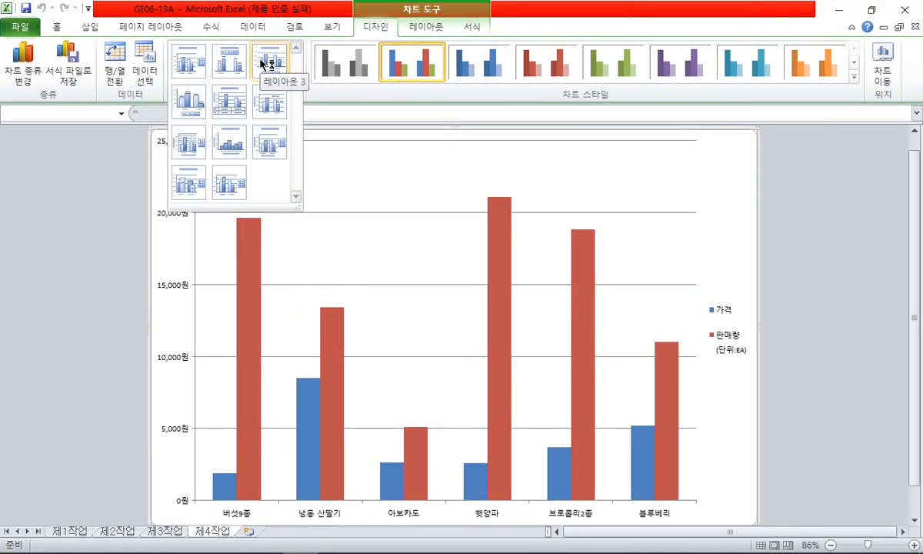
pyautogui.click(268, 64)
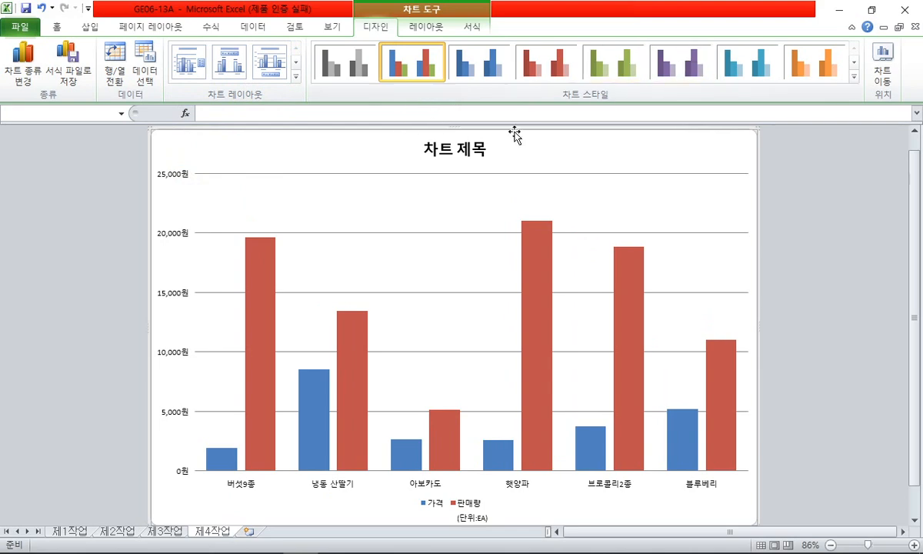
# Shrink the Excel window beside the PDF conditions and apply the purple chart style 스타일 6 to the chart.
pyautogui.moveTo(637, 13); pyautogui.dragTo(406, 37)
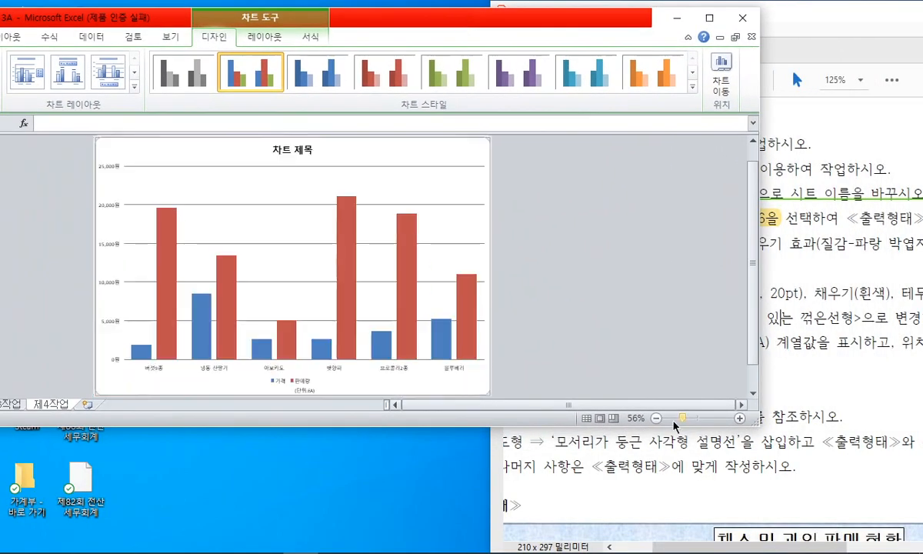
pyautogui.moveTo(756, 425); pyautogui.dragTo(627, 507)
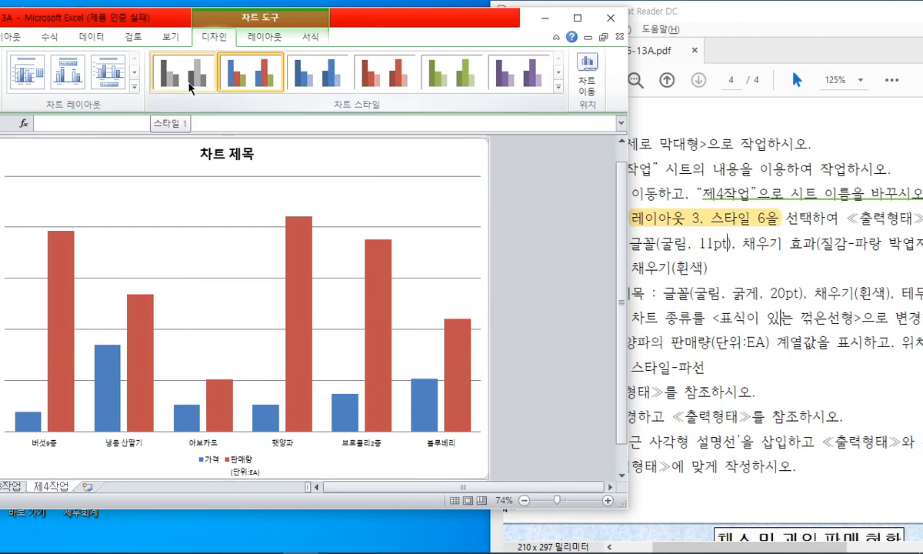
pyautogui.click(509, 73)
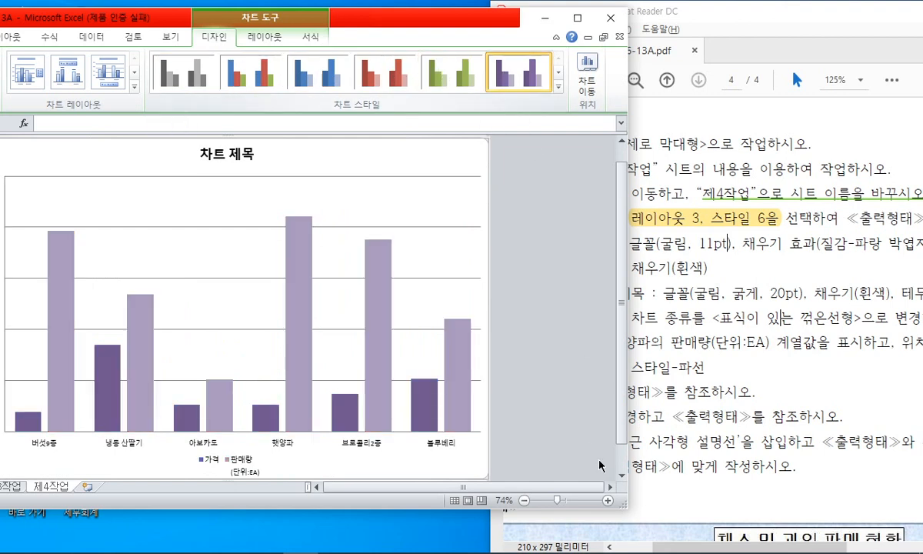
pyautogui.moveTo(615, 501); pyautogui.dragTo(508, 547)
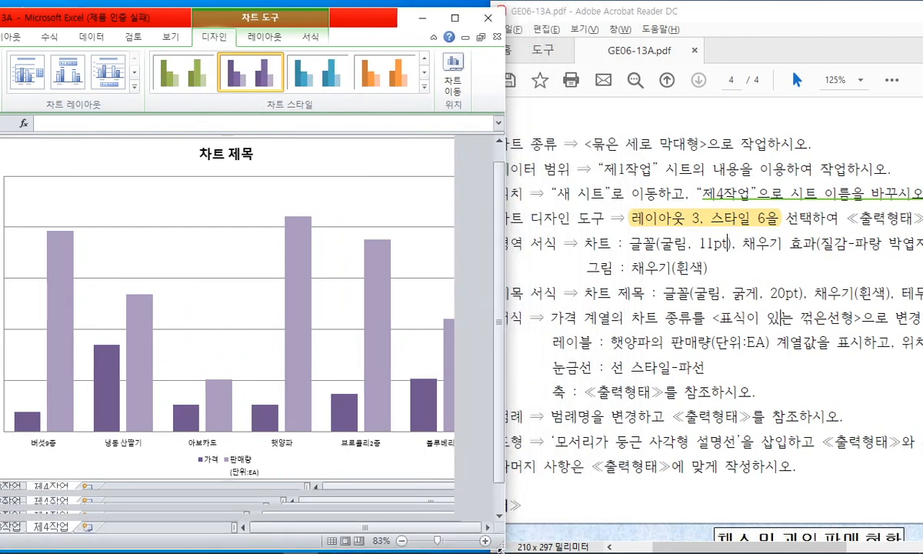
# Highlight the texts 차트 : 글꼴(굴림, 11pt) and 질감-파랑 박엽지 in the 영역 서식 condition of the PDF.
pyautogui.click(627, 245)
pyautogui.moveTo(582, 245); pyautogui.dragTo(726, 245)
pyautogui.rightClick(704, 249)
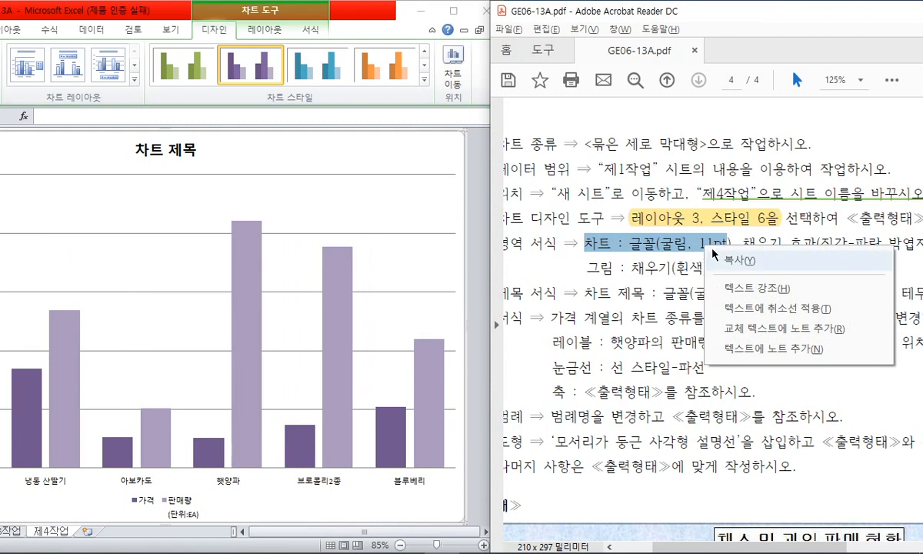
pyautogui.click(746, 290)
pyautogui.moveTo(819, 244); pyautogui.dragTo(919, 244)
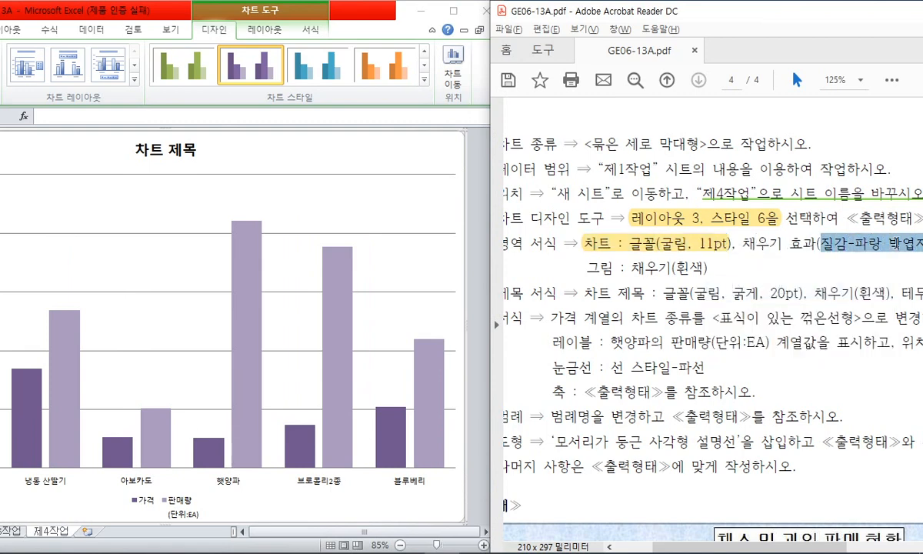
pyautogui.rightClick(842, 243)
pyautogui.click(850, 294)
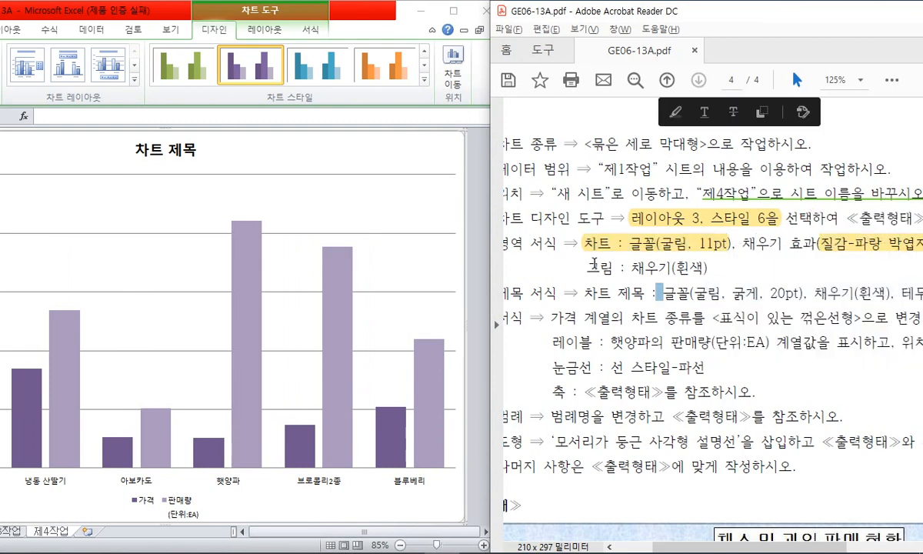
# Highlight the text 그림 : 채우기(흰색) in the 영역 서식 condition of the PDF.
pyautogui.moveTo(586, 267); pyautogui.dragTo(703, 267)
pyautogui.rightClick(684, 270)
pyautogui.click(730, 313)
pyautogui.click(707, 269)
pyautogui.click(720, 290)
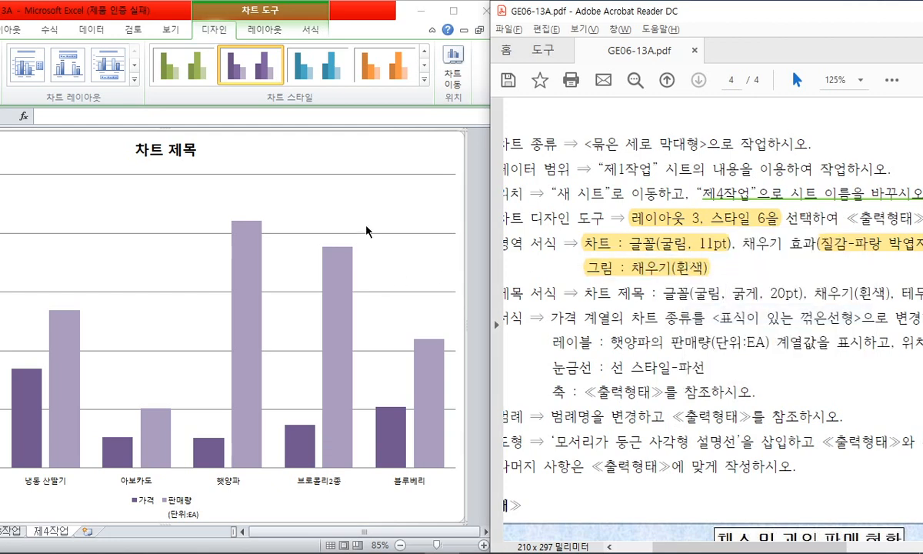
# Bring the Excel window back into view and set the whole chart's font to 굴림 at 11 pt.
pyautogui.click(365, 187)
pyautogui.moveTo(91, 12); pyautogui.dragTo(200, 14)
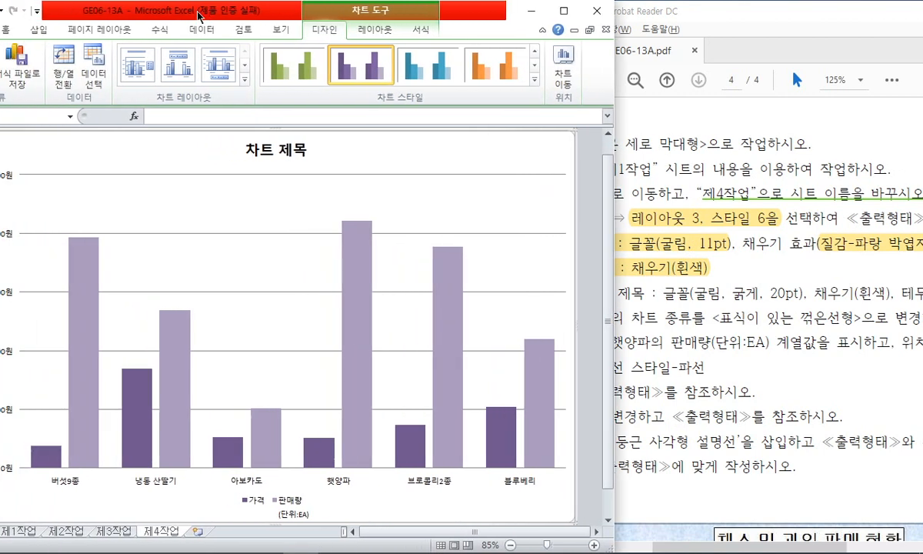
pyautogui.click(7, 31)
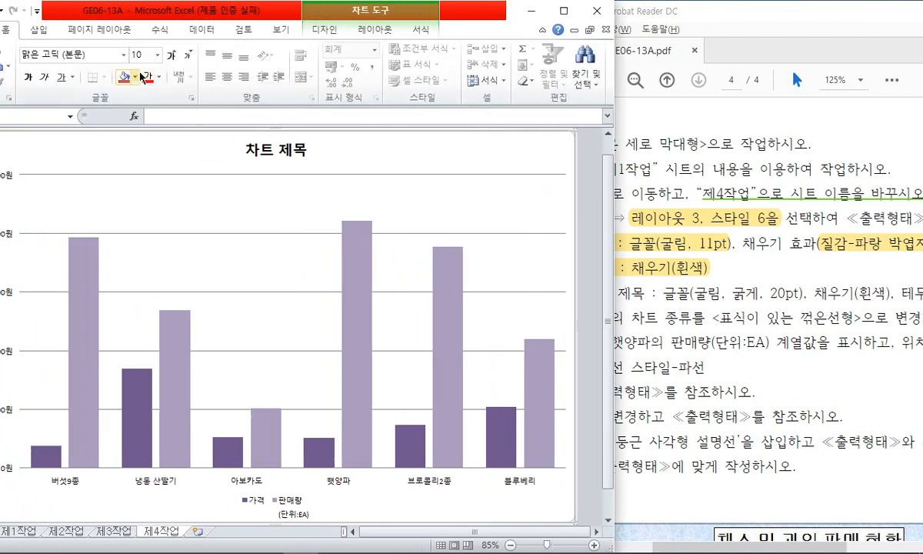
pyautogui.click(124, 55)
pyautogui.scroll(-15, 104, 282)
pyautogui.scroll(-1, 103, 282)
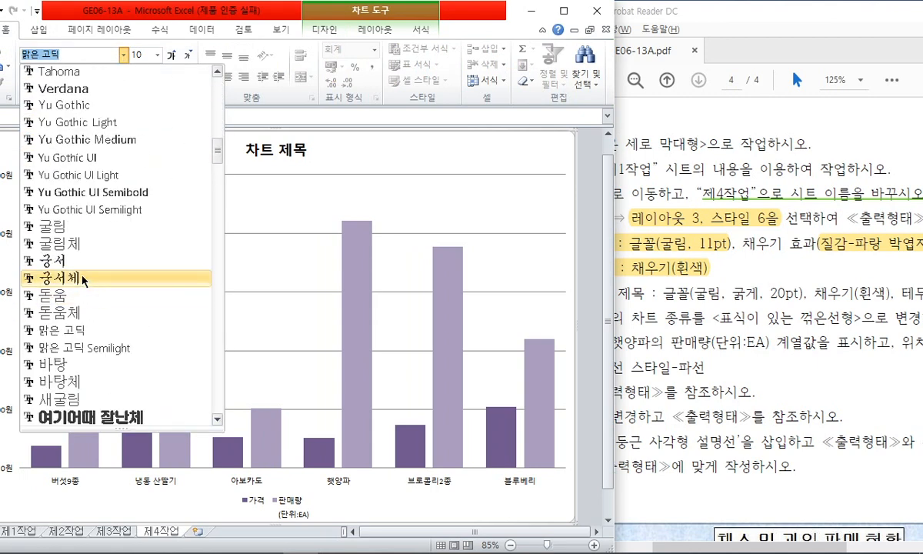
pyautogui.click(93, 227)
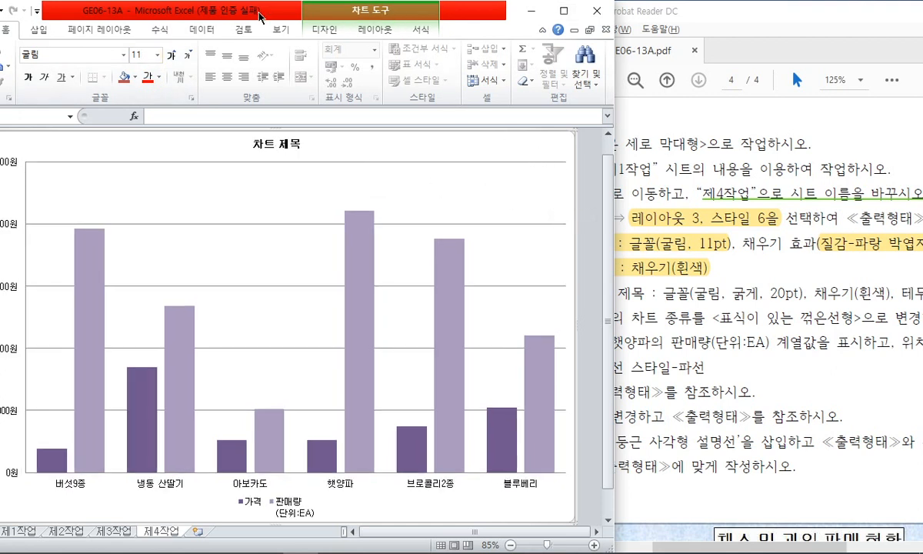
# Fill the chart area with the 파랑 박엽지 texture.
pyautogui.rightClick(551, 153)
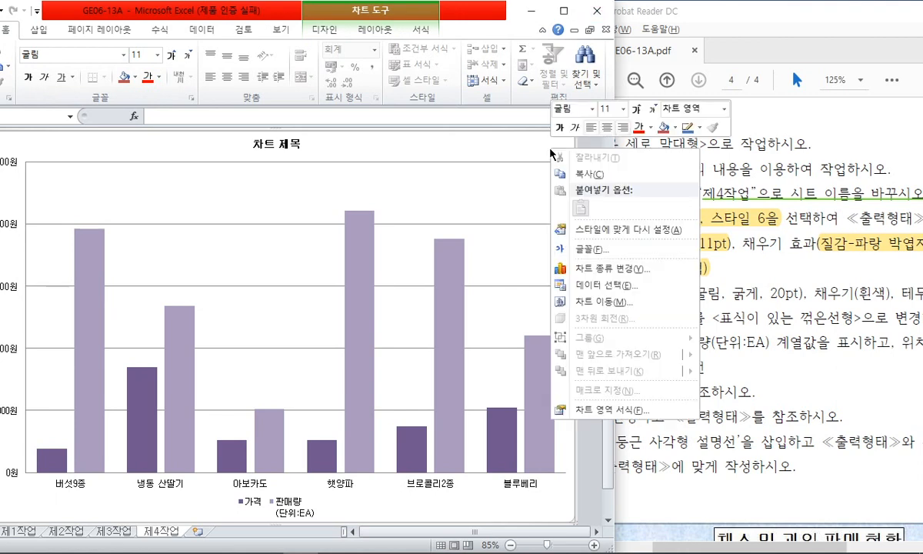
pyautogui.click(615, 409)
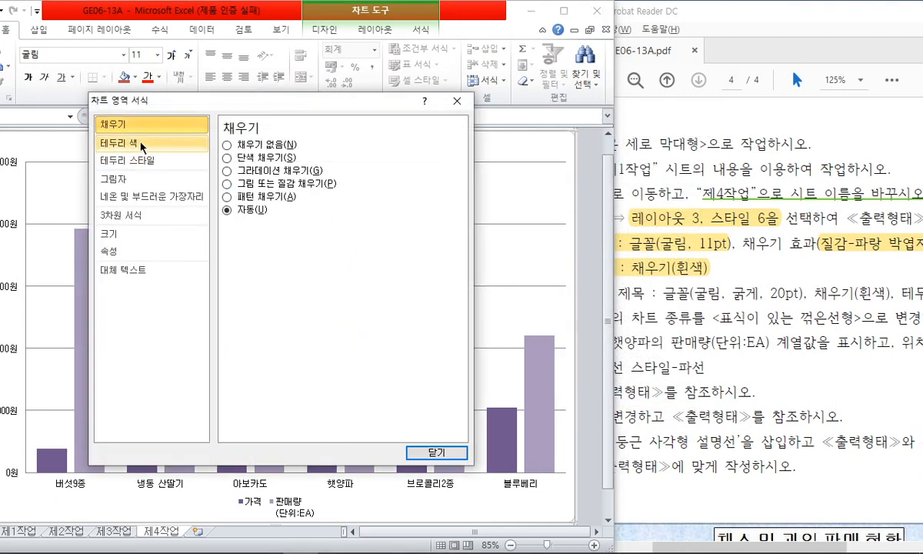
pyautogui.click(270, 202)
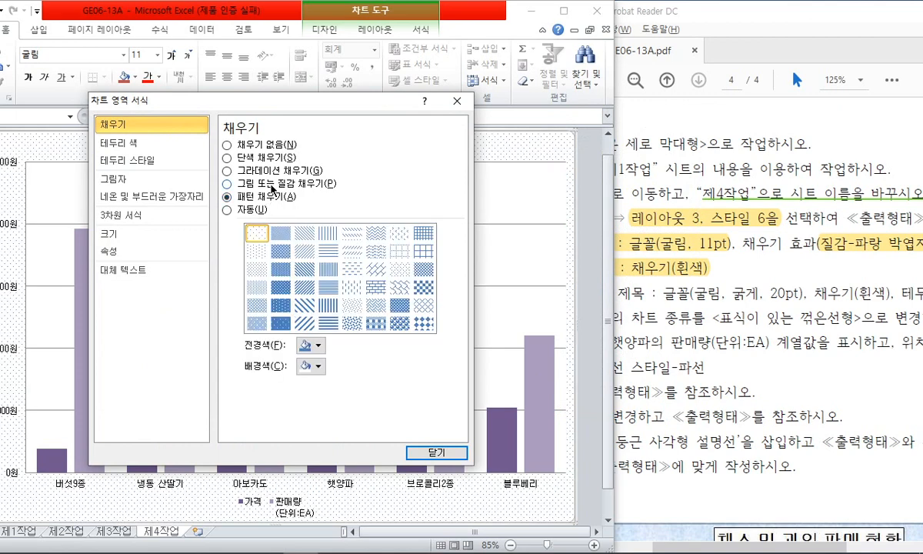
pyautogui.click(272, 185)
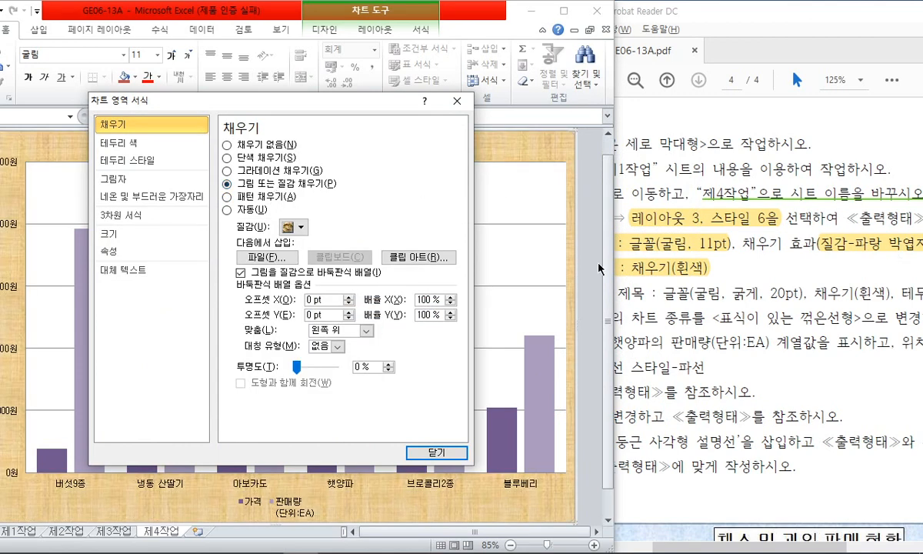
pyautogui.click(300, 227)
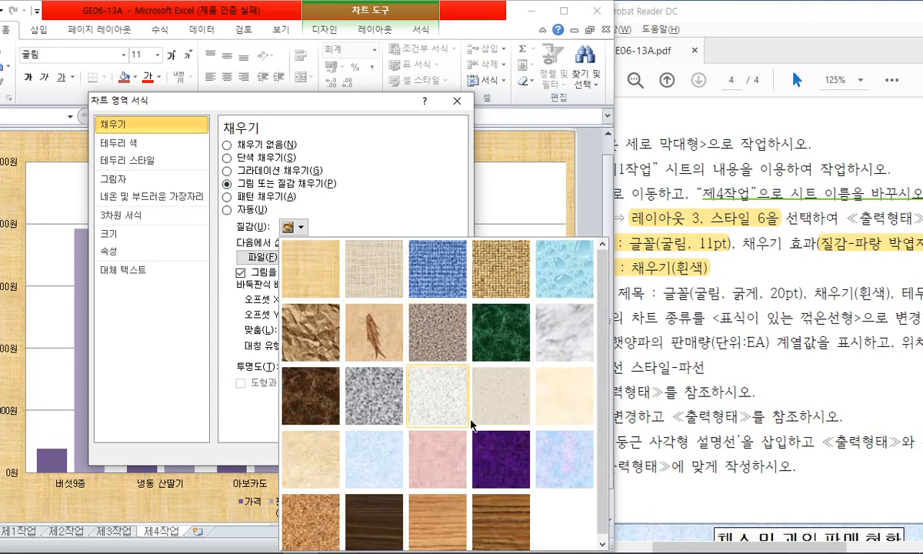
pyautogui.click(389, 460)
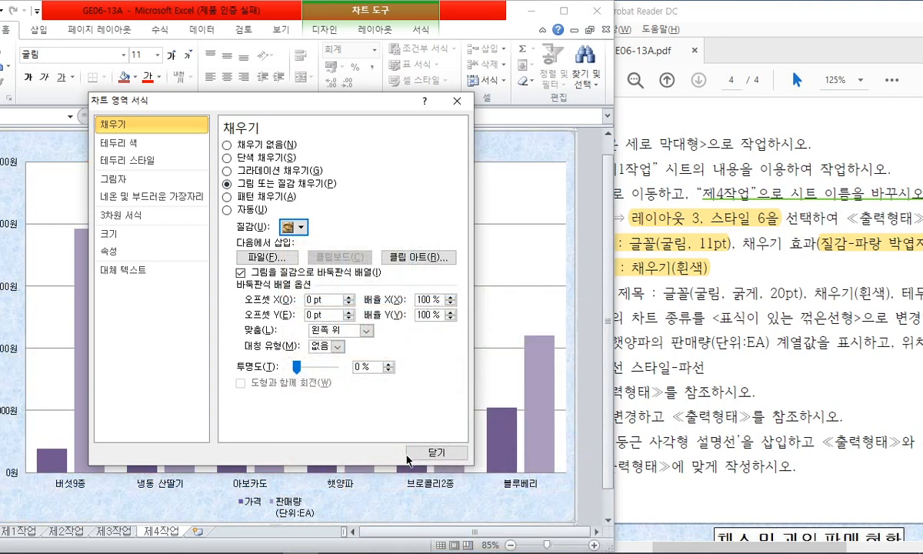
pyautogui.click(435, 389)
# Give the chart's plot area a solid white (흰색, 배경 1) fill, following the 그림 condition in the PDF.
pyautogui.click(655, 275)
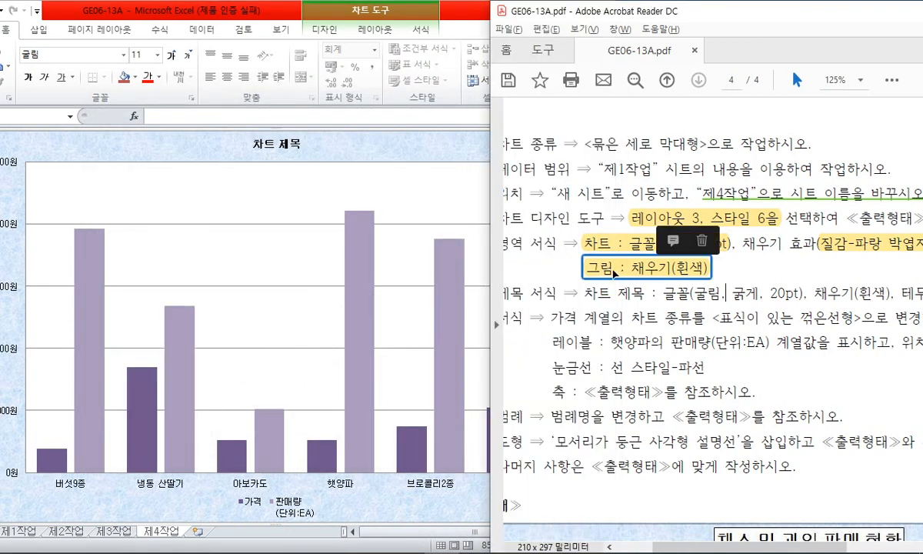
pyautogui.click(451, 231)
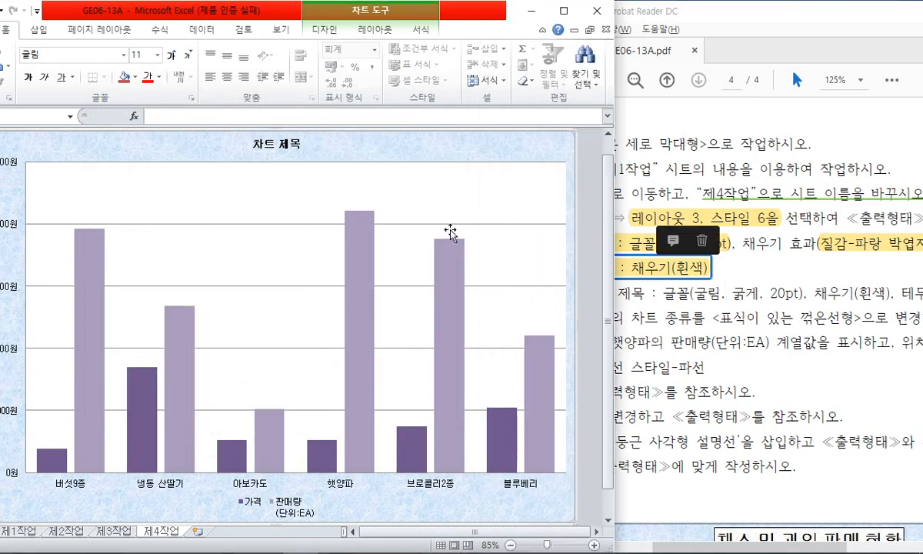
pyautogui.click(444, 184)
pyautogui.rightClick(444, 184)
pyautogui.click(508, 276)
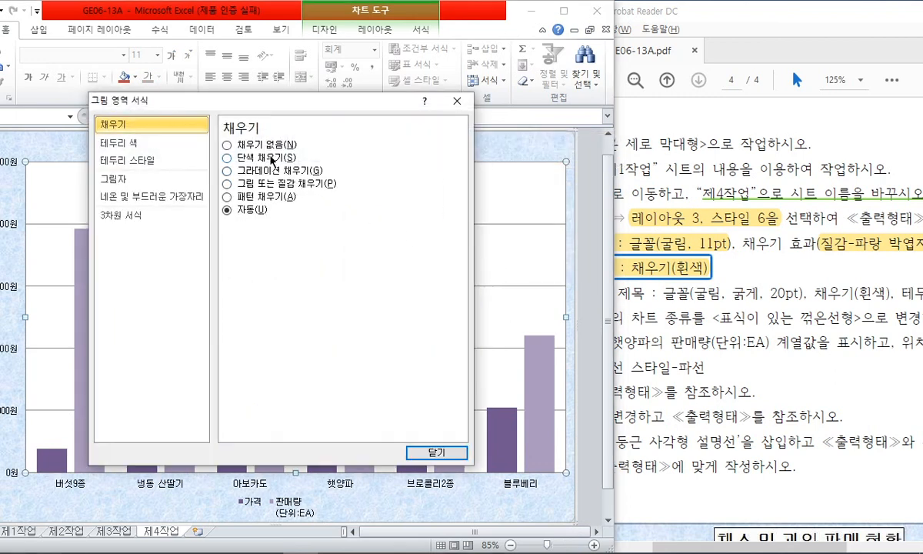
pyautogui.click(271, 158)
pyautogui.click(295, 240)
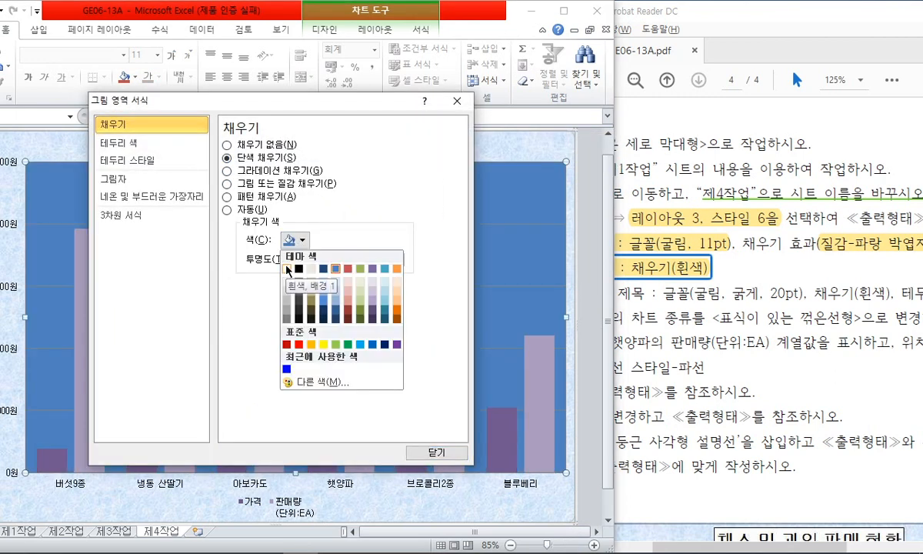
pyautogui.click(286, 268)
pyautogui.click(453, 450)
# Highlight the chart title formatting text 글꼴(굴림, 굵게, 20pt), 채우기(흰색), 테두리 in the 제목 서식 condition of the PDF.
pyautogui.click(696, 324)
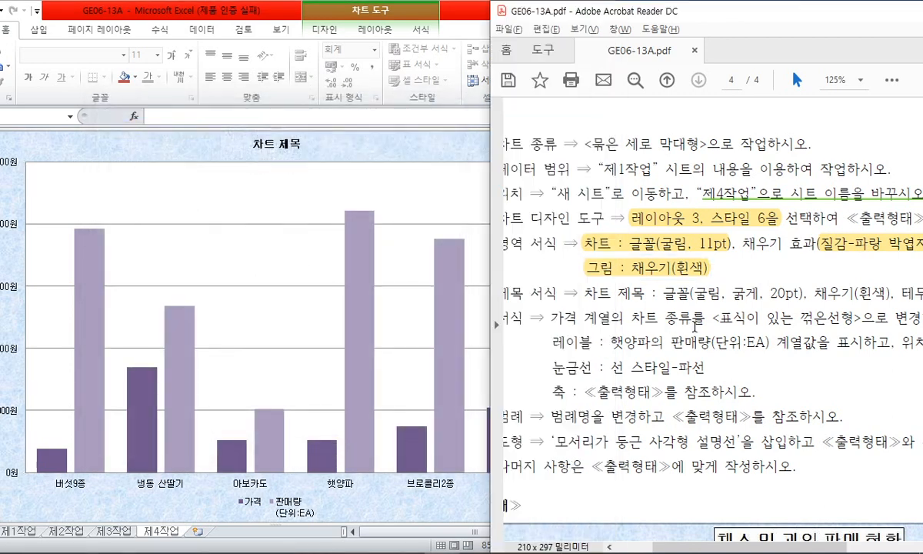
pyautogui.scroll(-1, 627, 311)
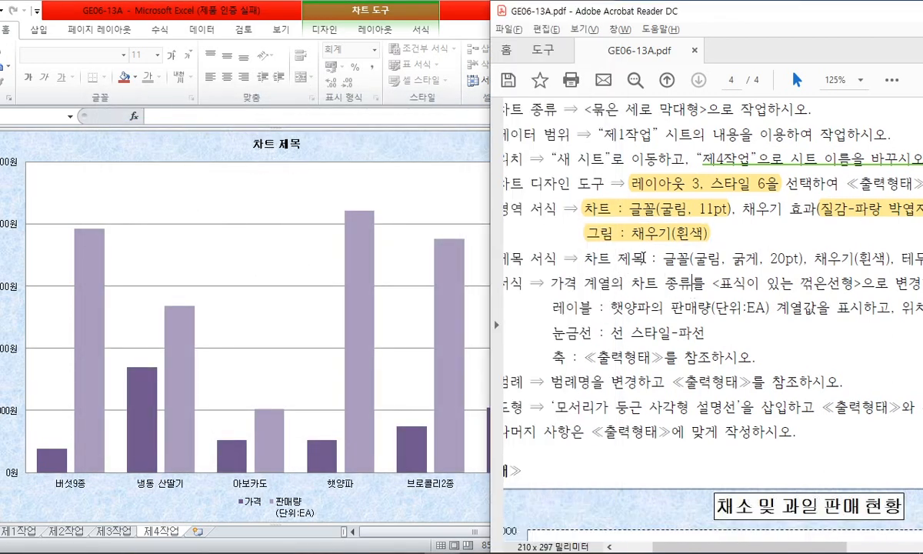
pyautogui.moveTo(652, 258); pyautogui.dragTo(890, 259)
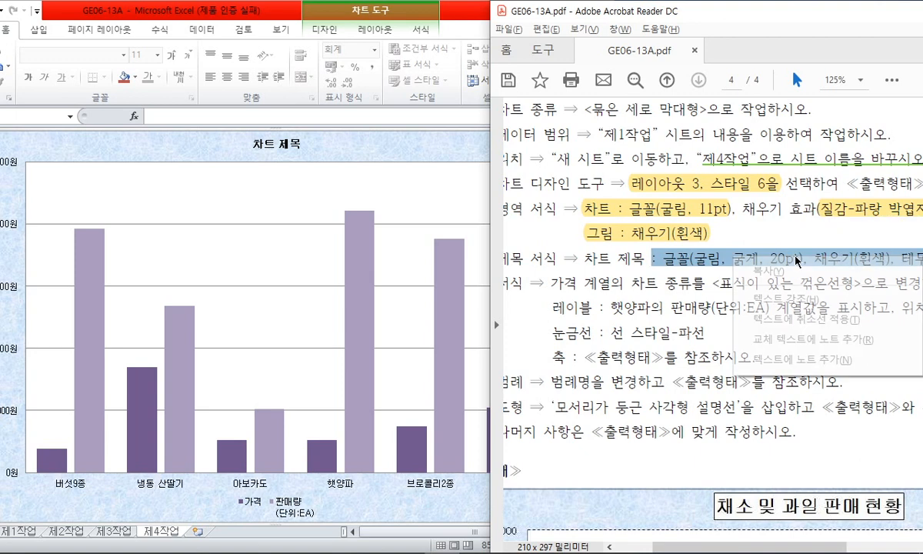
pyautogui.rightClick(737, 259)
pyautogui.click(813, 306)
pyautogui.hscroll(2, 778, 485)
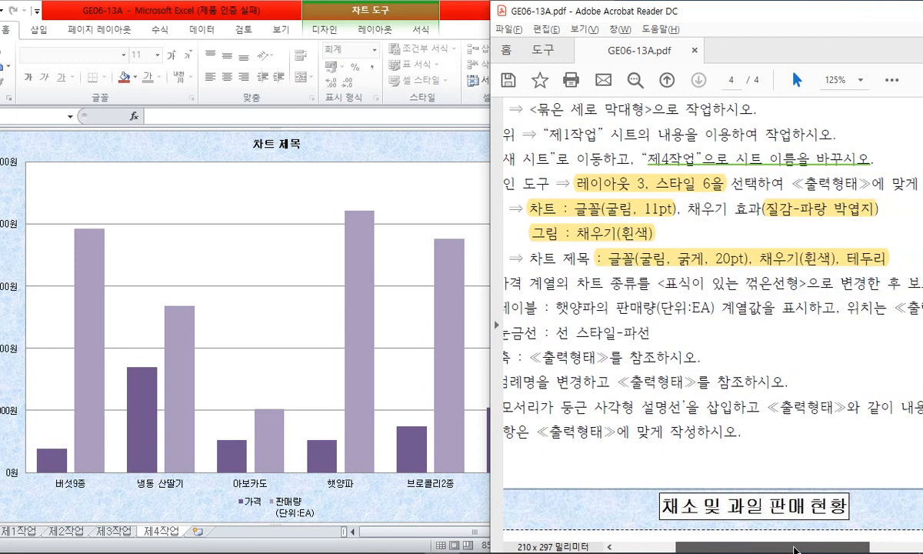
# Set the chart title's font to 굴림 at 20 pt in Excel.
pyautogui.click(290, 246)
pyautogui.click(302, 143)
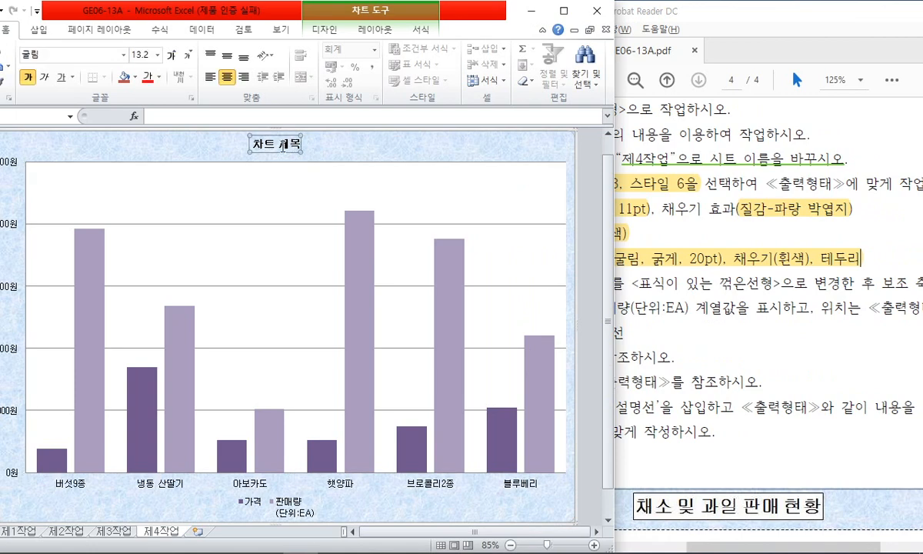
pyautogui.click(123, 55)
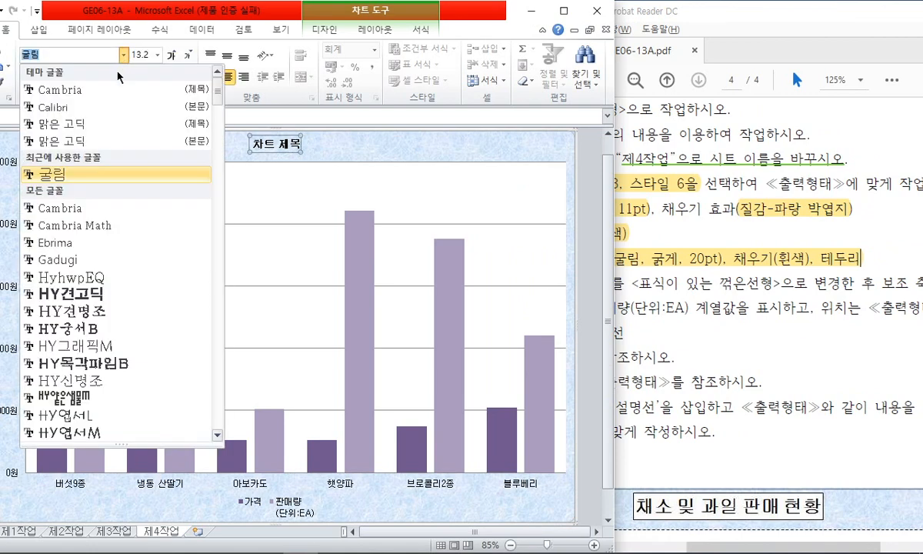
pyautogui.click(96, 173)
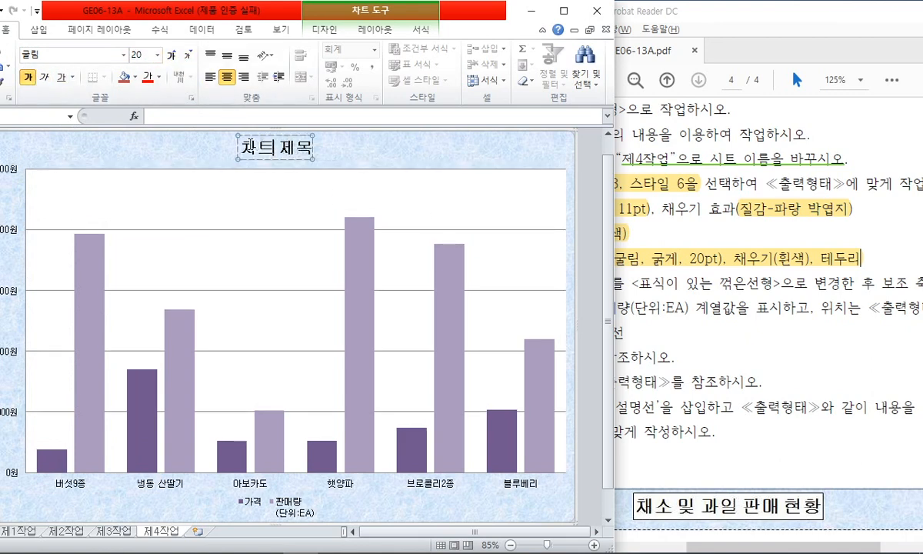
# Replace the chart title text with 채소 및 과일 판매 현황.
pyautogui.write('ㅊ')
pyautogui.write('채소 및 과일 판매 현화')
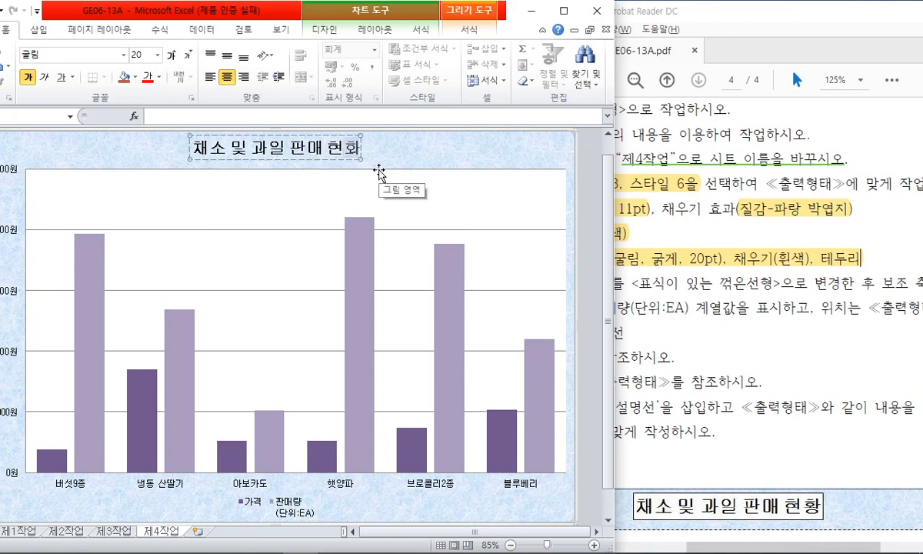
pyautogui.click(318, 159)
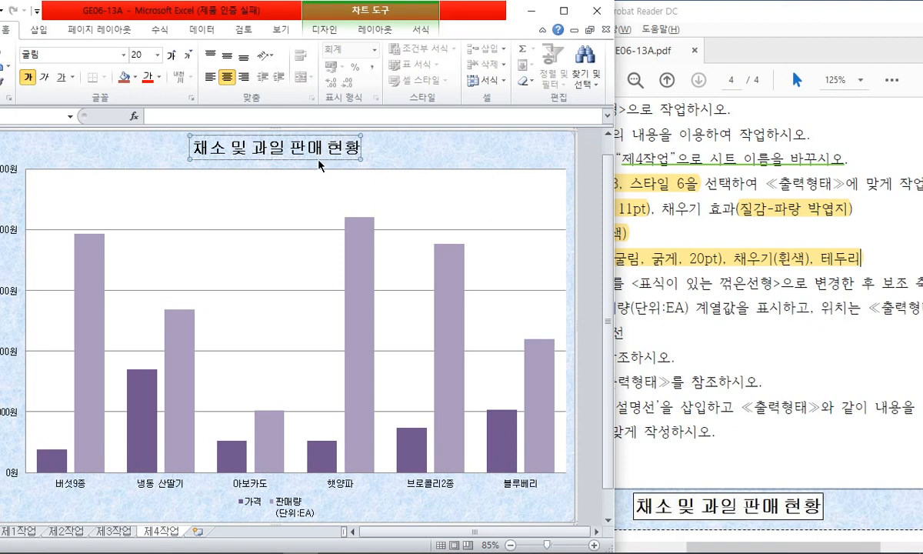
# Give the chart title a solid white fill.
pyautogui.rightClick(318, 159)
pyautogui.click(372, 293)
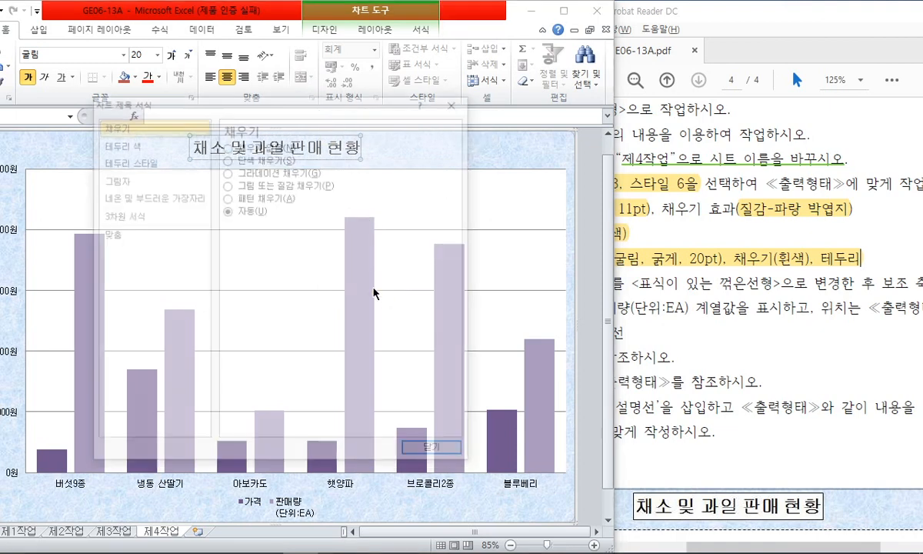
pyautogui.click(249, 157)
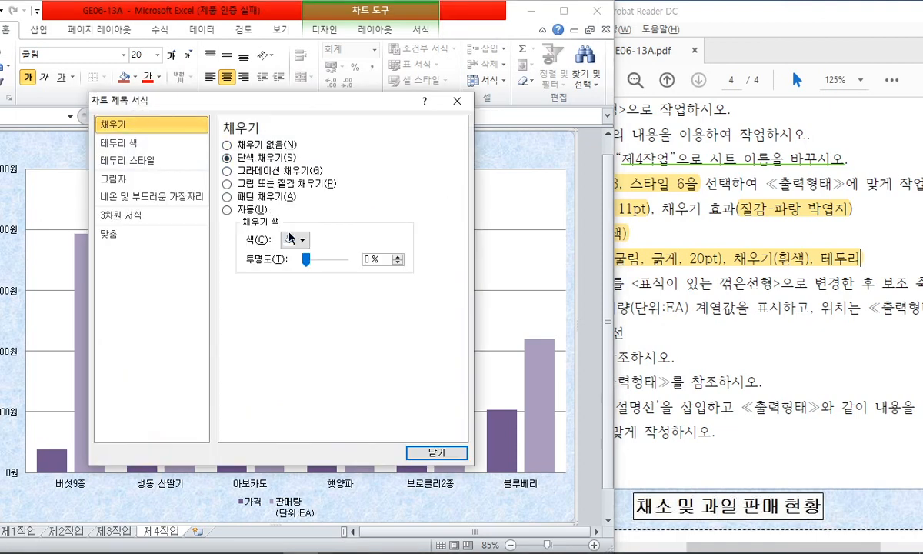
pyautogui.click(294, 239)
pyautogui.click(287, 269)
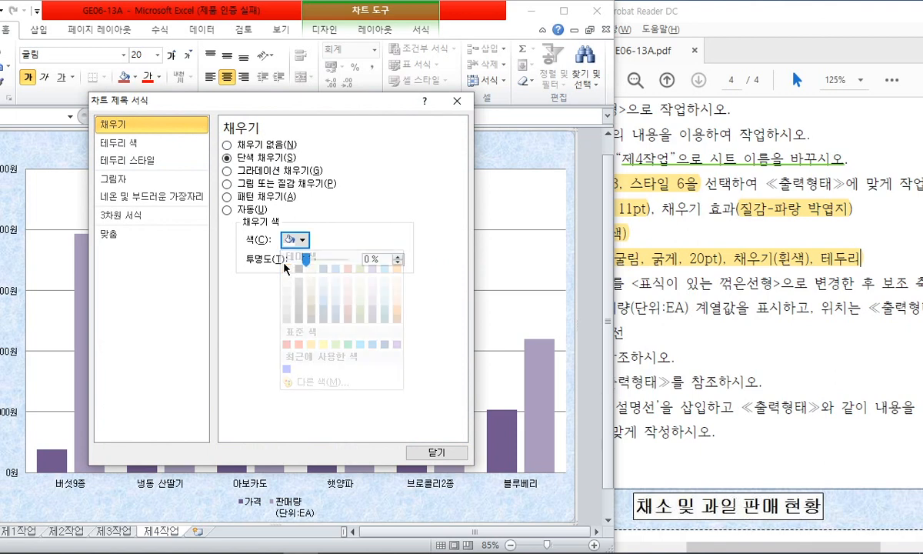
# Add a solid black border line around the chart title.
pyautogui.click(151, 159)
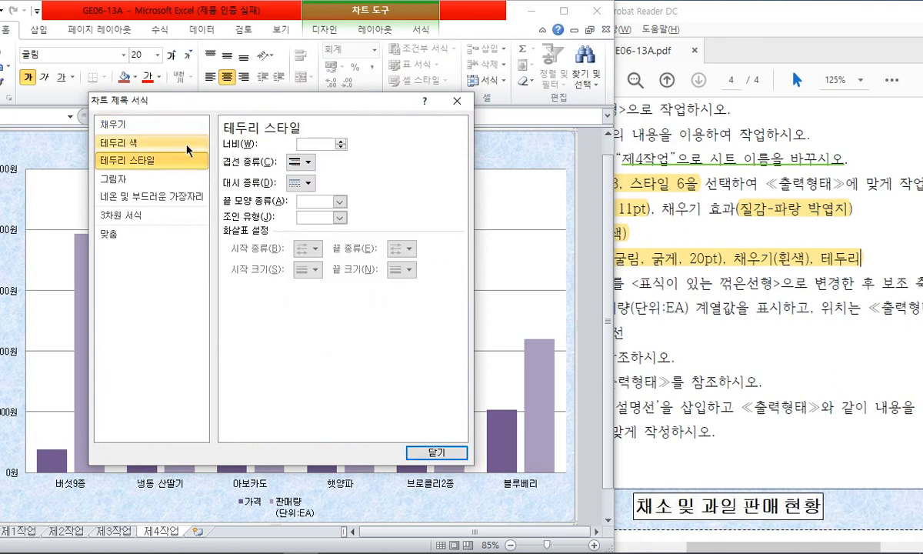
pyautogui.click(153, 143)
pyautogui.click(246, 158)
pyautogui.click(285, 200)
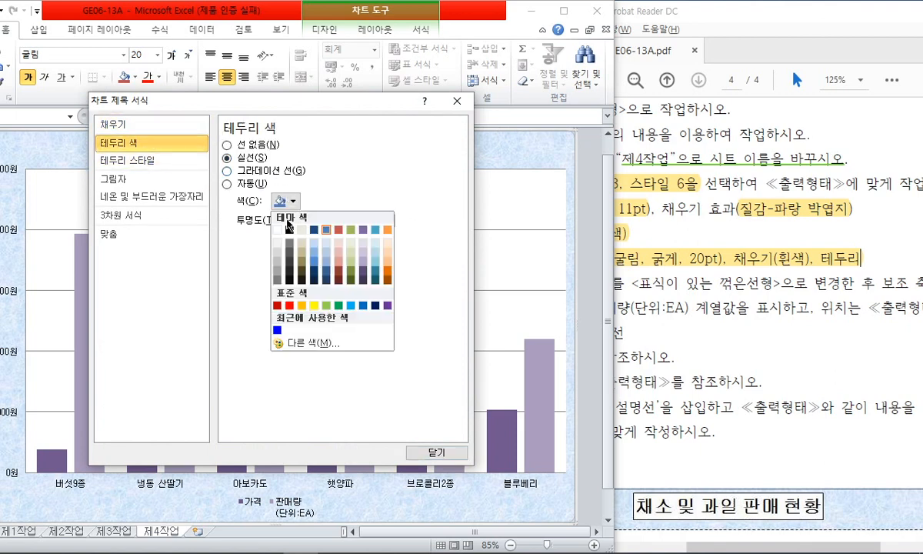
pyautogui.click(272, 216)
pyautogui.click(453, 450)
pyautogui.click(409, 156)
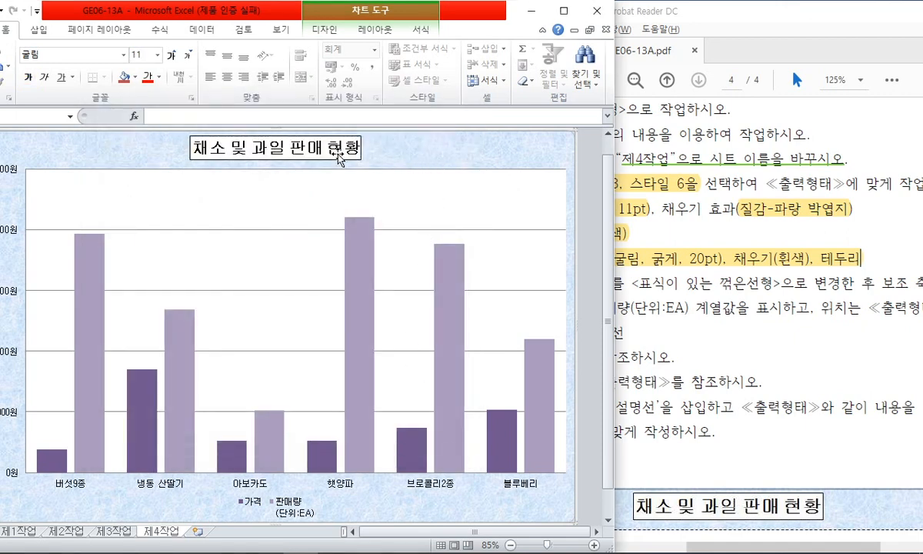
# Check the 서식 conditions and 출력형태 chart in the PDF, and select the 가격 column series in the Excel chart.
pyautogui.click(735, 300)
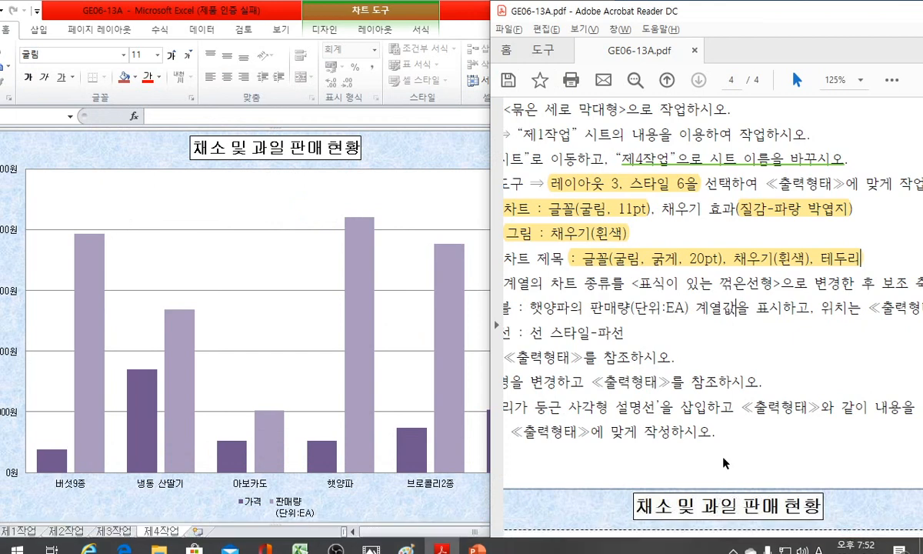
pyautogui.moveTo(698, 551); pyautogui.dragTo(677, 551)
pyautogui.scroll(-1, 704, 344)
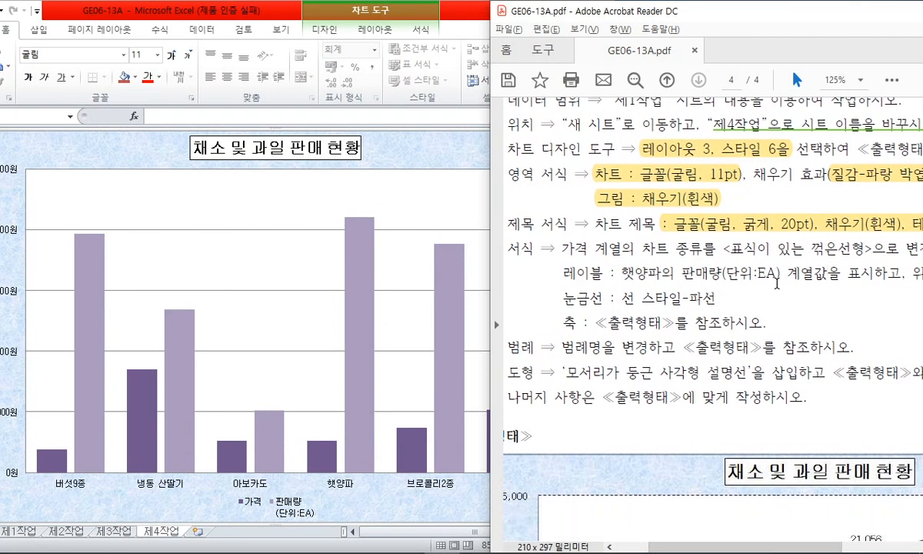
pyautogui.scroll(-10, 736, 303)
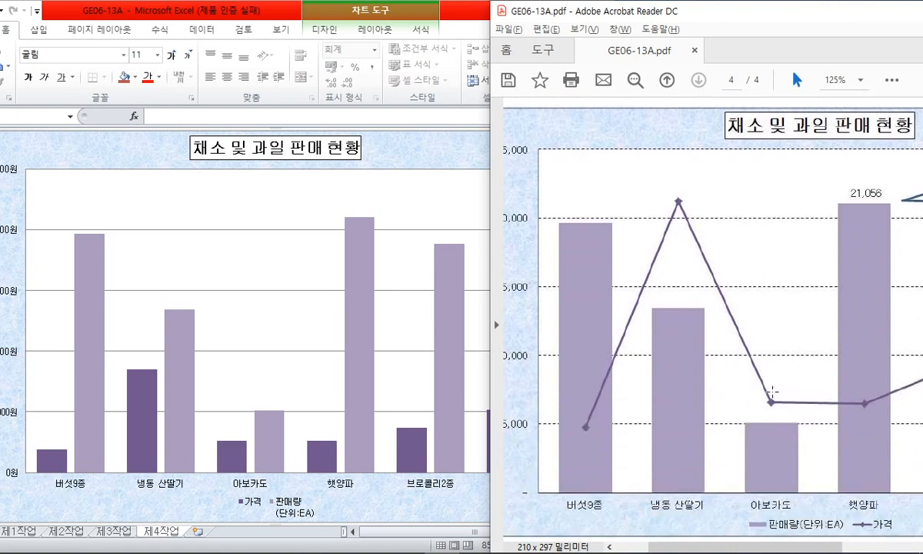
pyautogui.moveTo(779, 548); pyautogui.dragTo(793, 548)
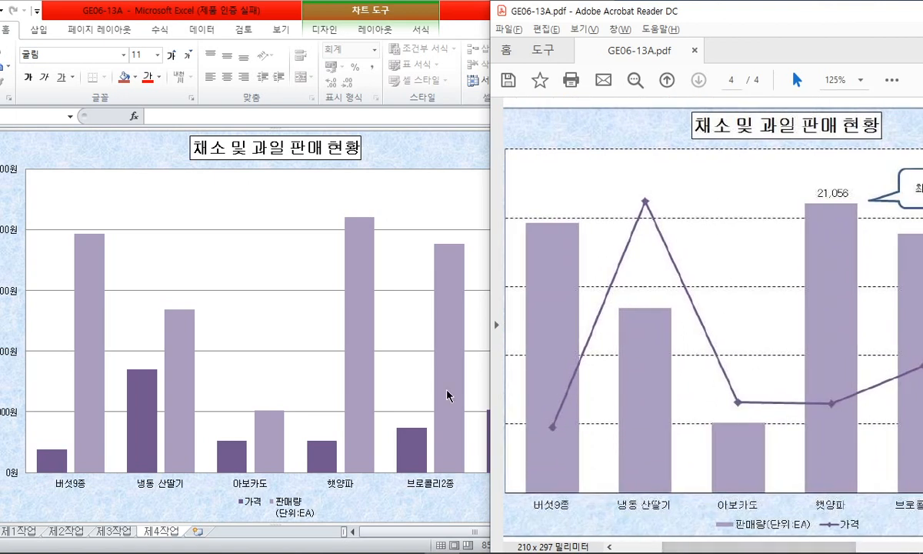
pyautogui.click(291, 373)
pyautogui.click(240, 464)
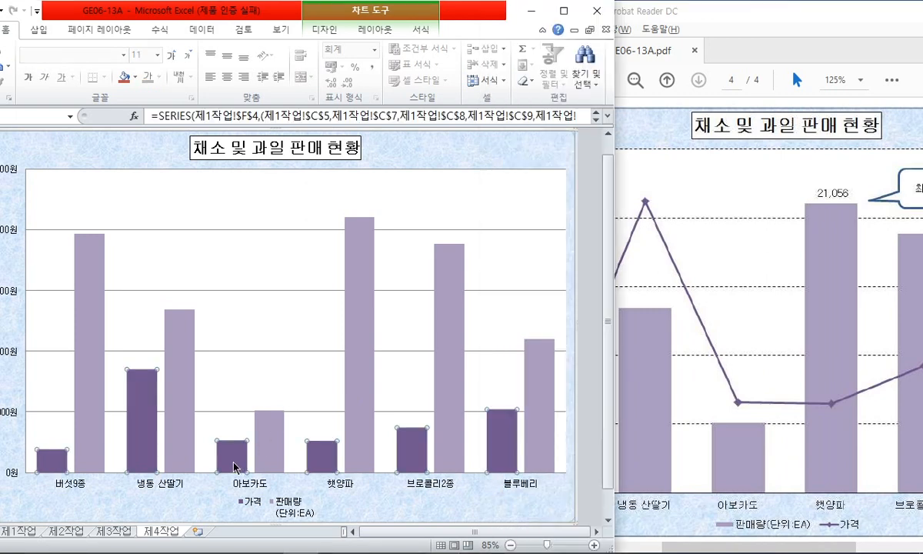